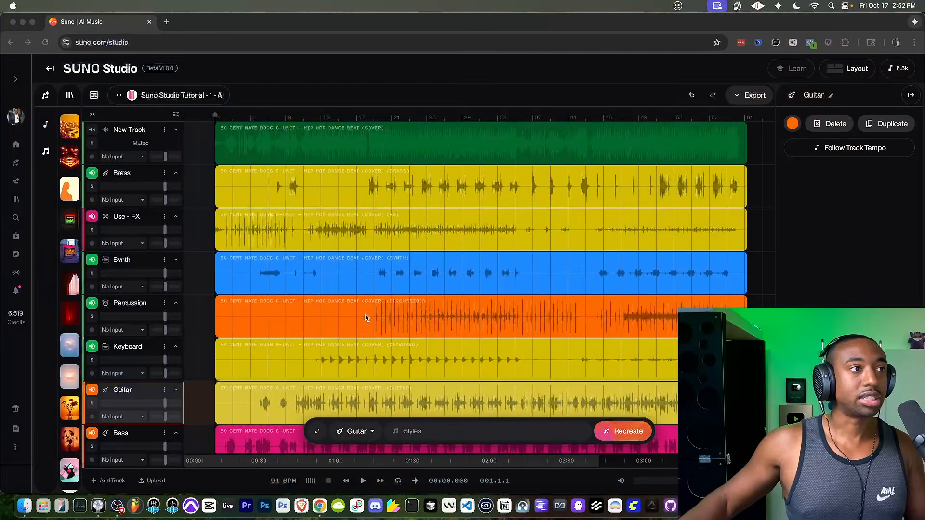
{"action": "left_click", "coordinate": [265, 89]}
{"action": "scroll", "coordinate": [256, 137], "scroll_direction": "down", "scroll_amount": 2}
{"action": "scroll", "coordinate": [252, 166], "scroll_direction": "up", "scroll_amount": 2}
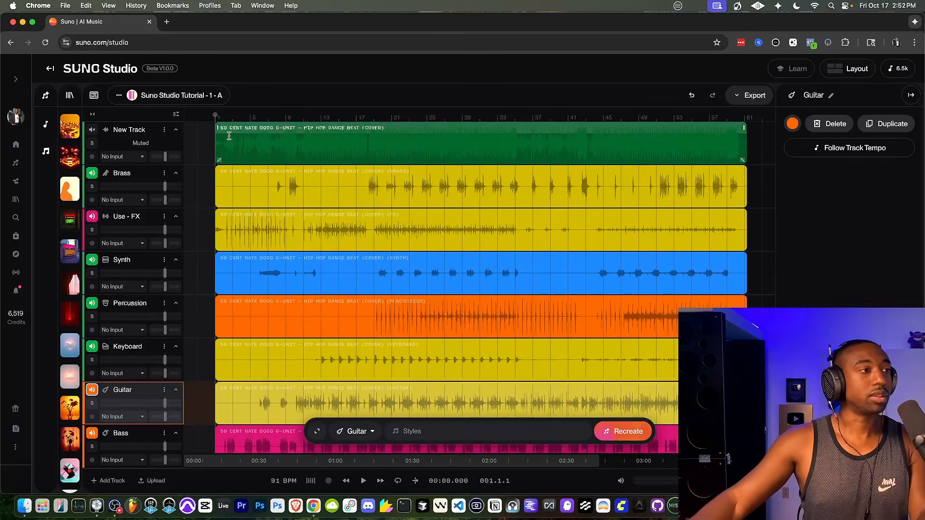
{"action": "left_click", "coordinate": [164, 173]}
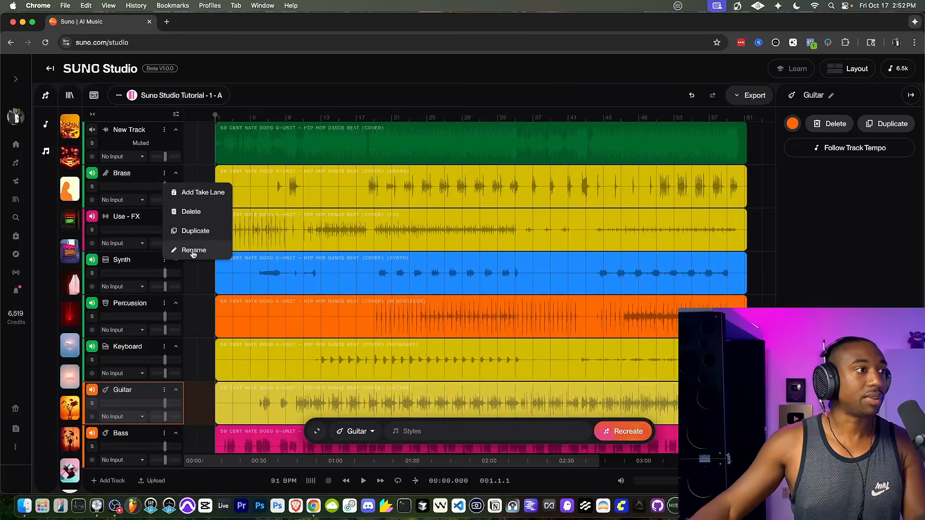
{"action": "left_click", "coordinate": [303, 117]}
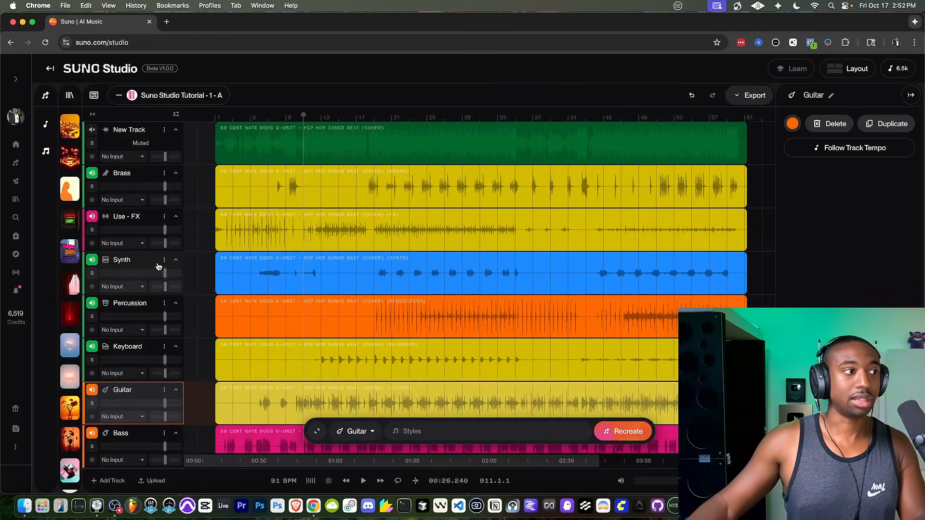
{"action": "scroll", "coordinate": [210, 309], "scroll_direction": "down", "scroll_amount": 4}
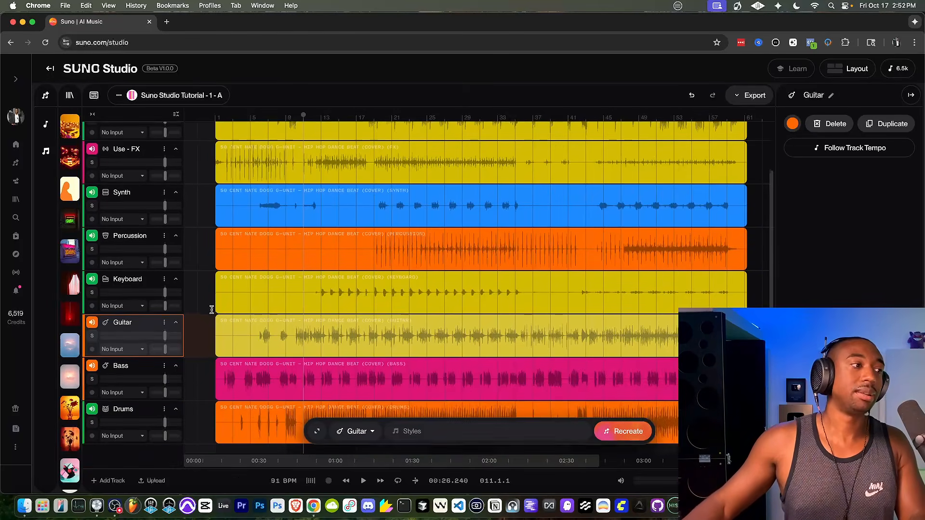
{"action": "scroll", "coordinate": [210, 302], "scroll_direction": "up", "scroll_amount": 4}
Rename the muted "New Track" above the Brass track as "ORIGINAL DELETE".
{"action": "left_click", "coordinate": [164, 130]}
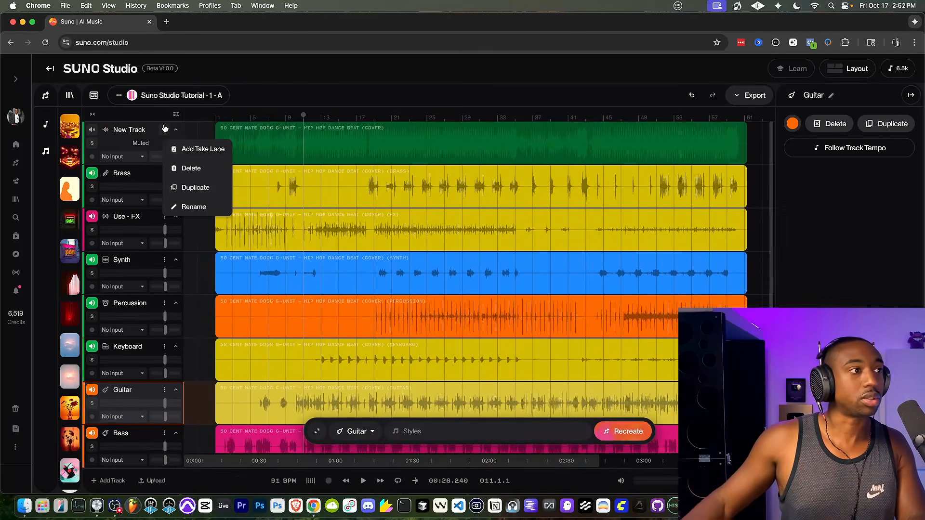
{"action": "left_click", "coordinate": [189, 207]}
{"action": "type", "text": "OR"}
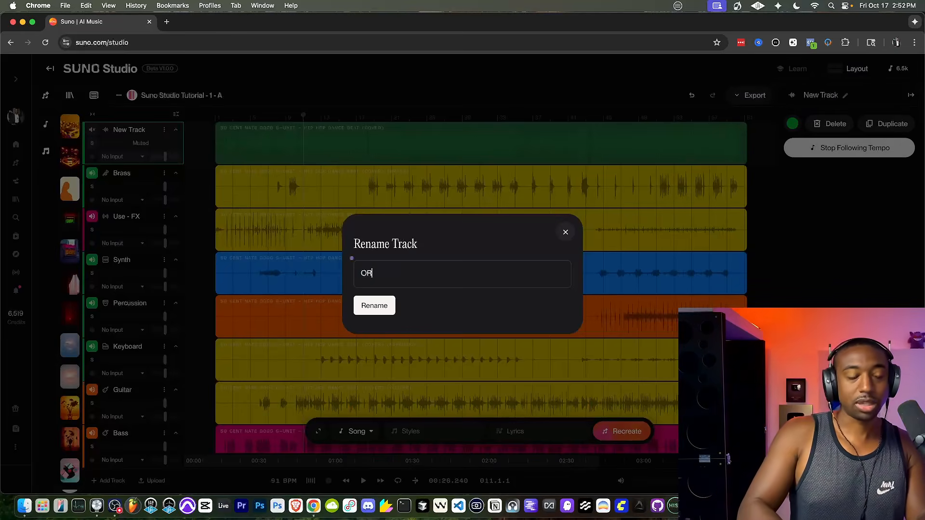
{"action": "type", "text": "IGINAL DELETE"}
{"action": "key", "text": "Return"}
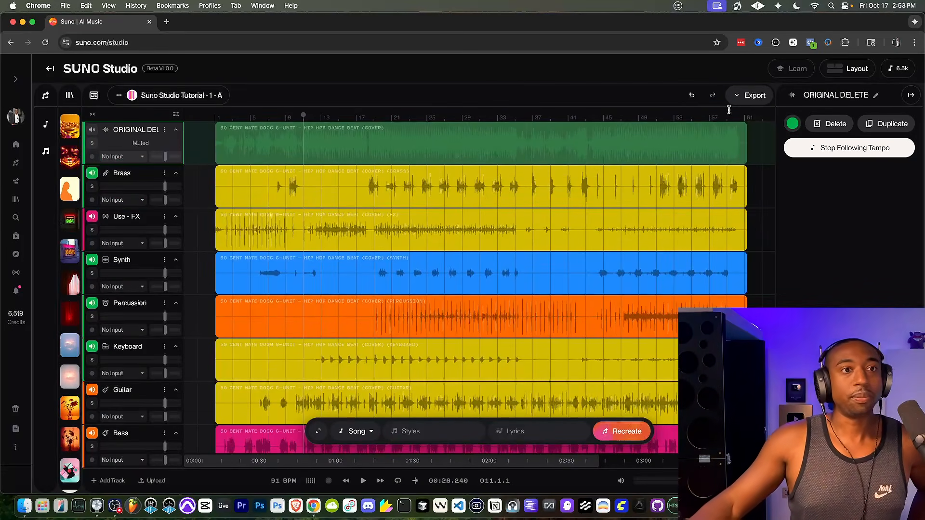
Export all tracks of the Suno Studio Tutorial project as separate audio files.
{"action": "left_click", "coordinate": [748, 96]}
{"action": "left_click", "coordinate": [708, 156]}
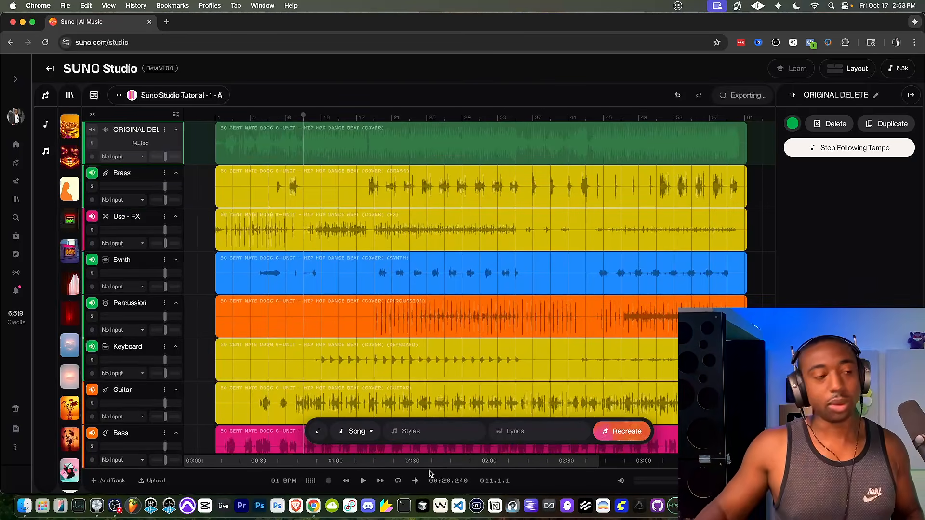
{"action": "scroll", "coordinate": [276, 200], "scroll_direction": "down", "scroll_amount": 5}
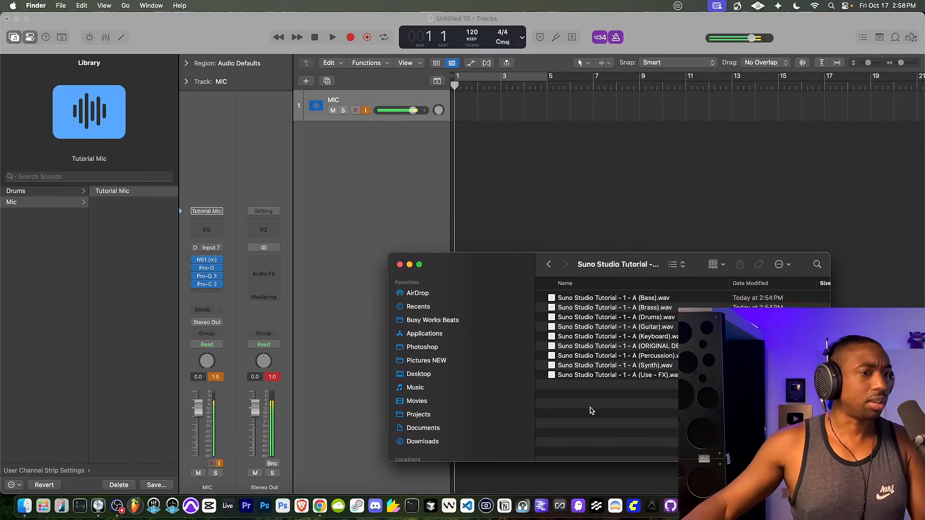
Import the exported WAV stems into the Logic Pro project below the MIC track, each on its own track from bar 1.
{"action": "left_click_drag", "start_coordinate": [592, 411], "coordinate": [456, 139]}
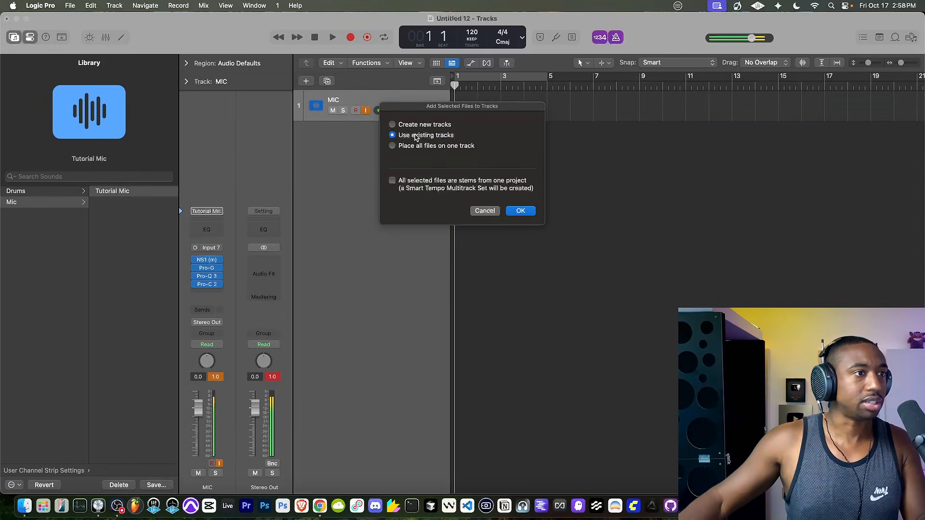
{"action": "left_click", "coordinate": [519, 210]}
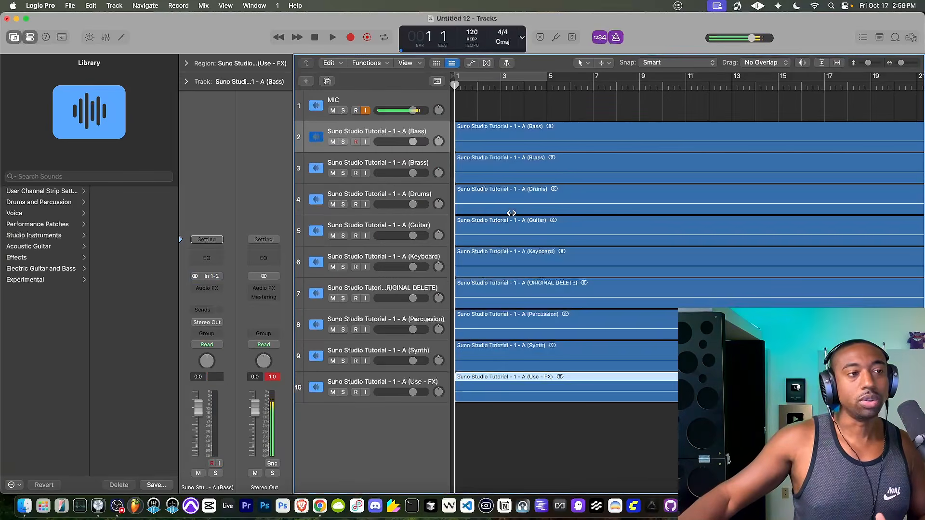
Set the cycle range to span the full length of the imported stems and reset the Stereo Out peak reading.
{"action": "scroll", "coordinate": [509, 242], "scroll_direction": "down", "scroll_amount": 5}
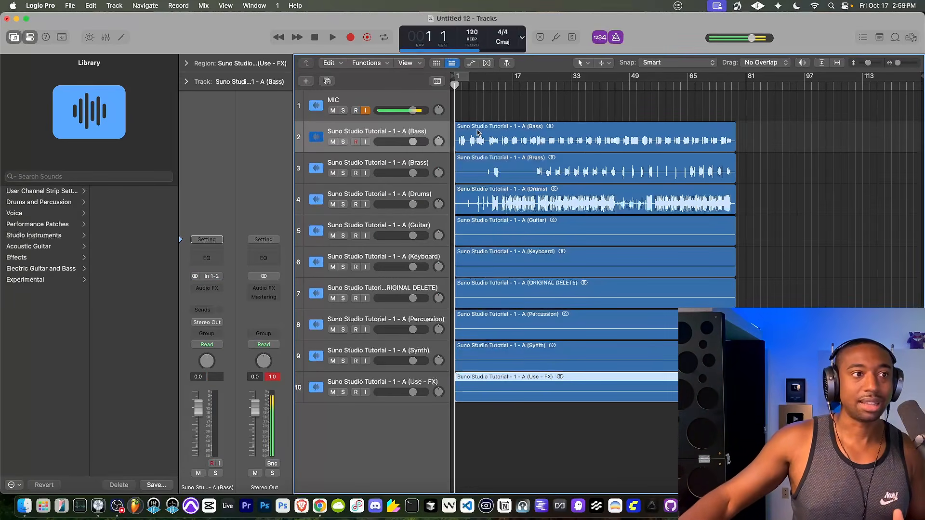
{"action": "left_click", "coordinate": [466, 76]}
{"action": "left_click_drag", "start_coordinate": [466, 76], "coordinate": [734, 121]}
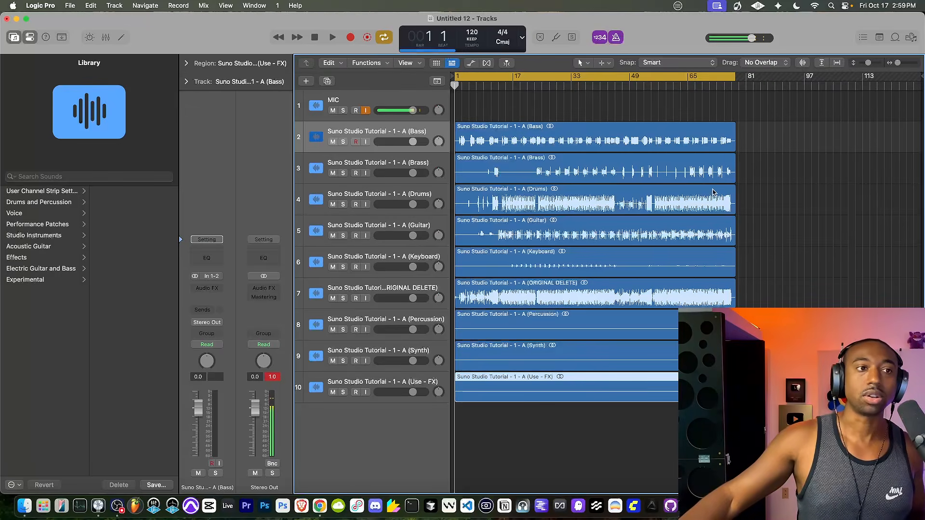
{"action": "left_click", "coordinate": [414, 189]}
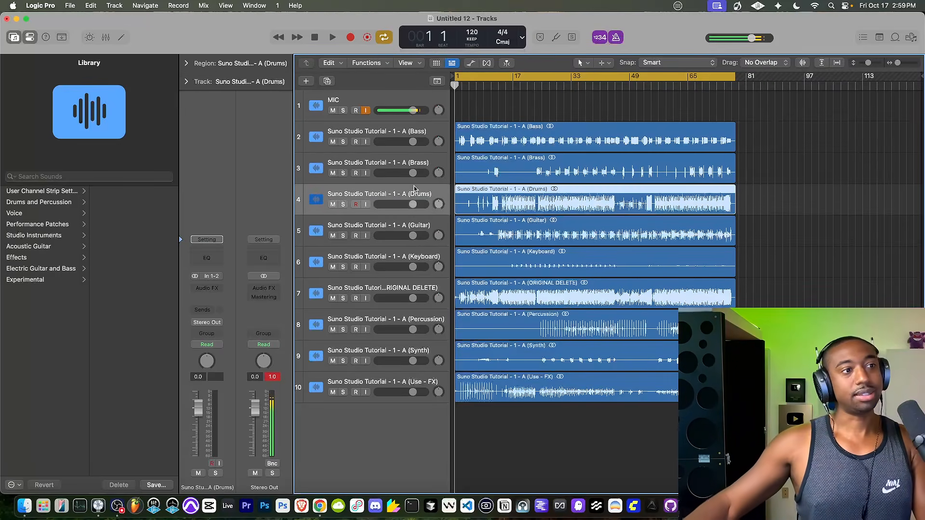
{"action": "left_click", "coordinate": [274, 378]}
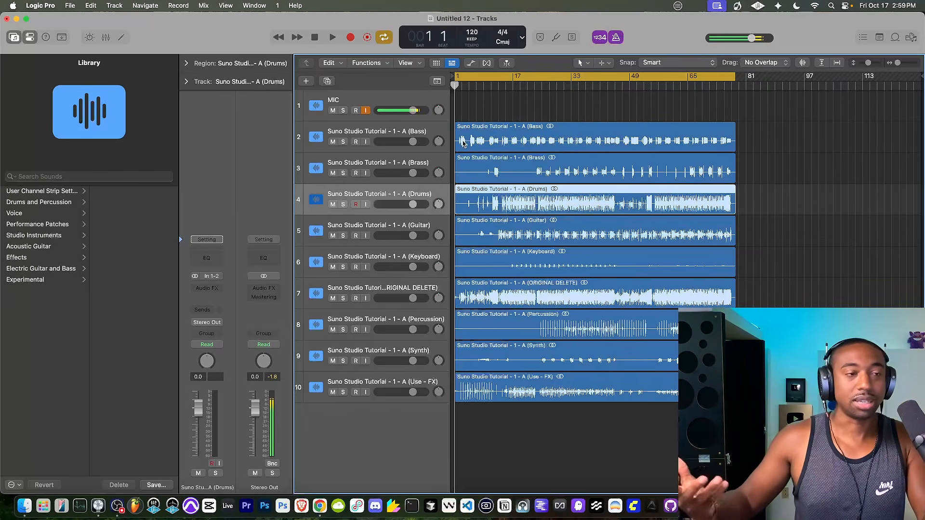
Start playback of the imported stems and switch off the metronome click.
{"action": "key", "text": "space"}
{"action": "key", "text": "space"}
{"action": "key", "text": "space"}
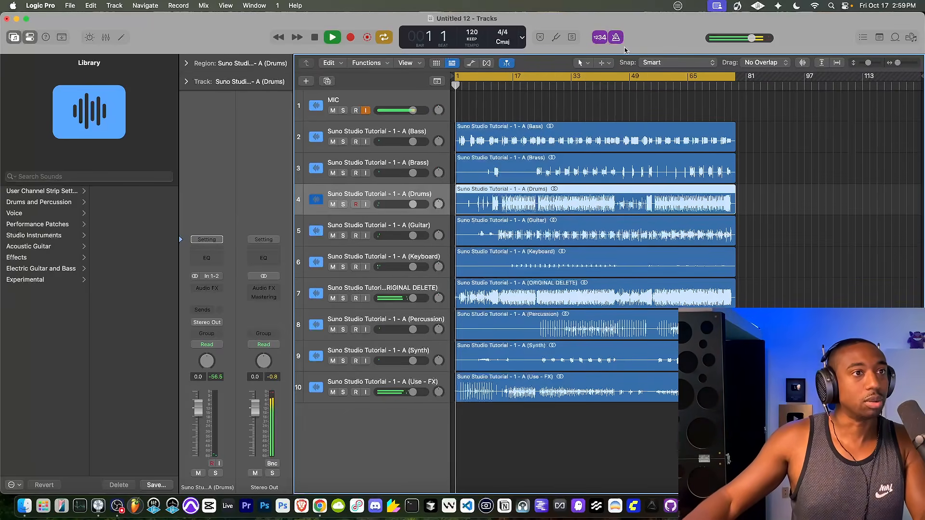
{"action": "left_click", "coordinate": [618, 40]}
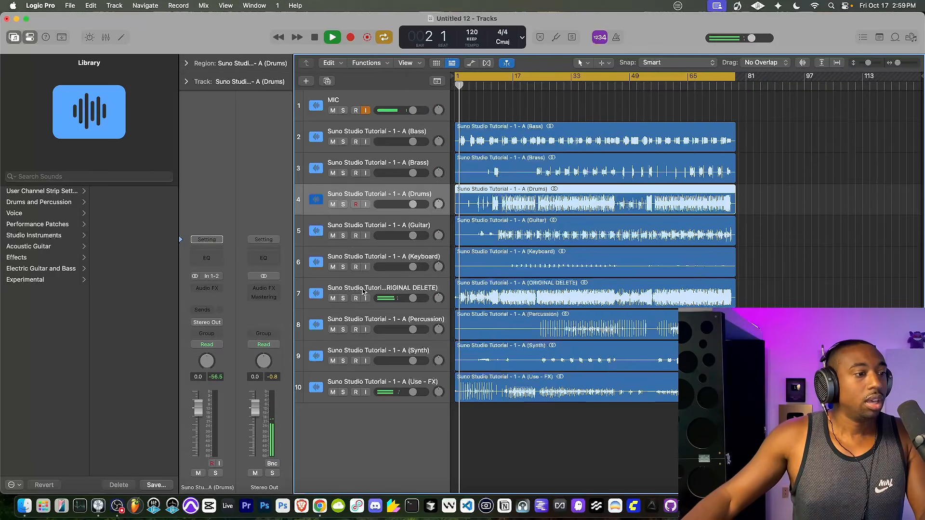
Check the song's tempo in Suno Studio, then return to Logic Pro and set the project tempo to 91 BPM.
{"action": "left_click", "coordinate": [319, 506]}
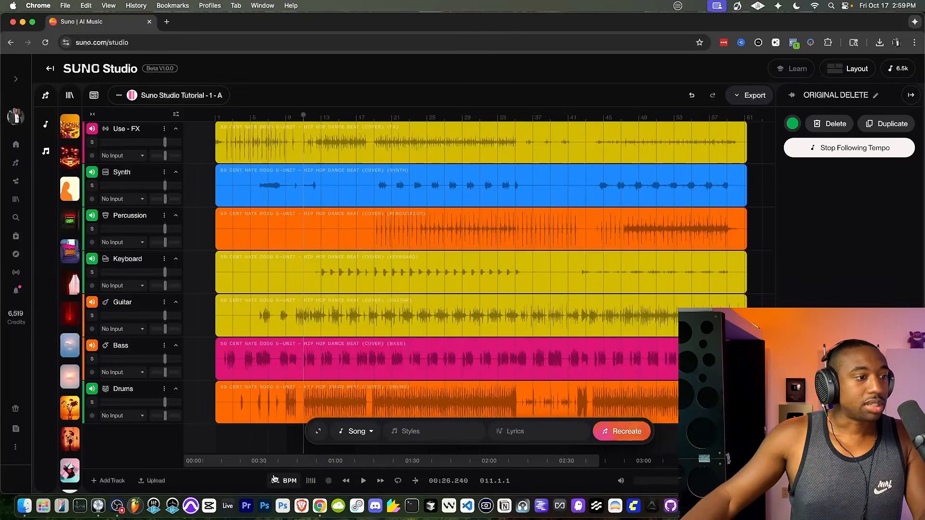
{"action": "left_click", "coordinate": [97, 506]}
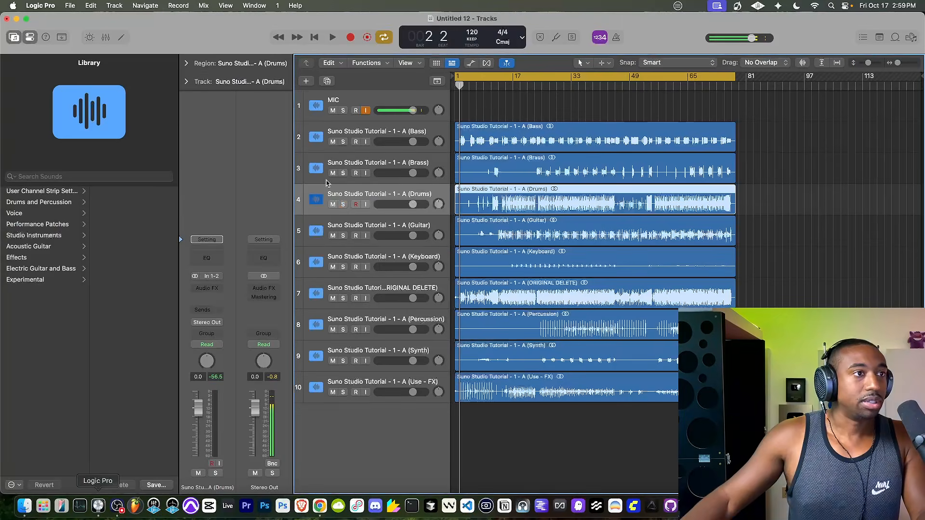
{"action": "double_click", "coordinate": [472, 36]}
{"action": "type", "text": "91"}
{"action": "key", "text": "Return"}
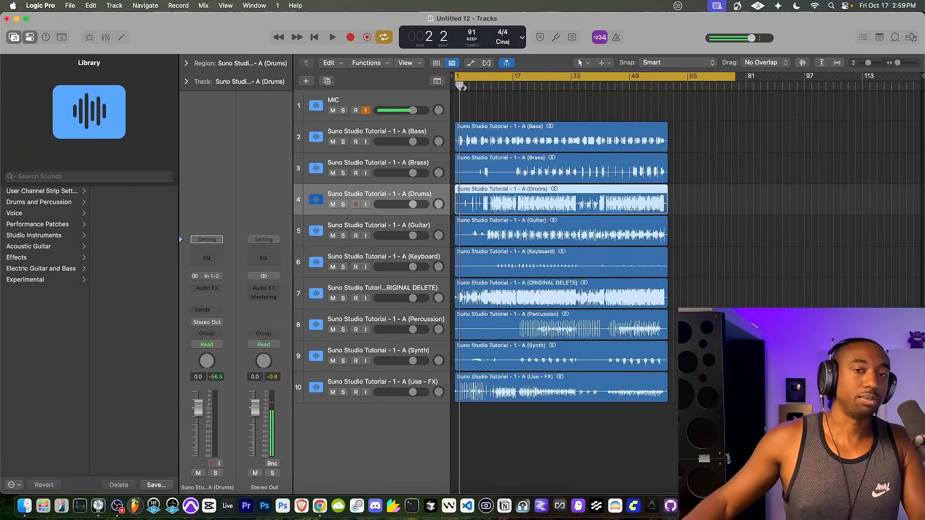
Play the opening bars of the stems and examine how their waveforms line up with the bar grid.
{"action": "left_click_drag", "start_coordinate": [462, 87], "coordinate": [456, 88]}
{"action": "key", "text": "space"}
{"action": "key", "text": "super+Right"}
{"action": "key", "text": "super+Right"}
{"action": "key", "text": "super+Right"}
{"action": "key", "text": "super+Right"}
{"action": "key", "text": "super+Right"}
{"action": "key", "text": "super+Right"}
{"action": "key", "text": "super+Right"}
{"action": "key", "text": "super+Right"}
{"action": "key", "text": "super+Right"}
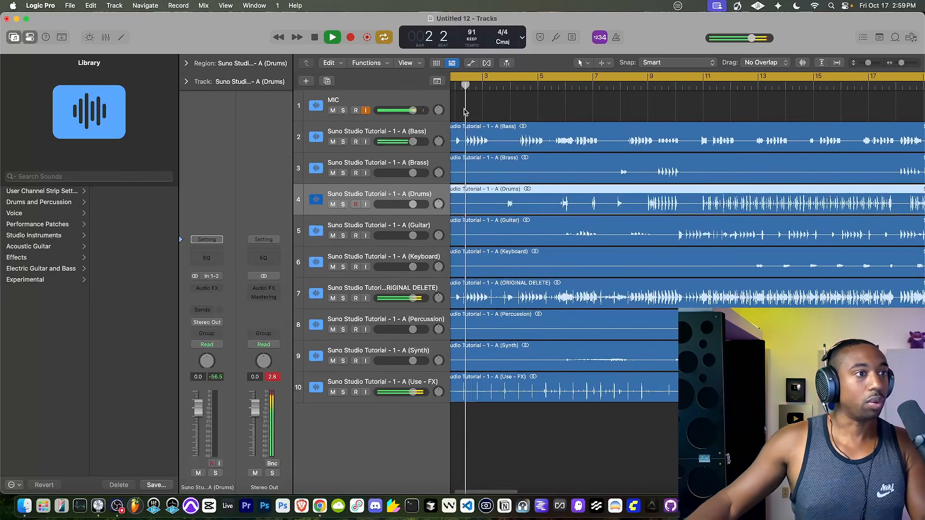
{"action": "key", "text": "super+Left"}
{"action": "key", "text": "super+Left"}
{"action": "key", "text": "super+Left"}
{"action": "key", "text": "super+Left"}
{"action": "key", "text": "space"}
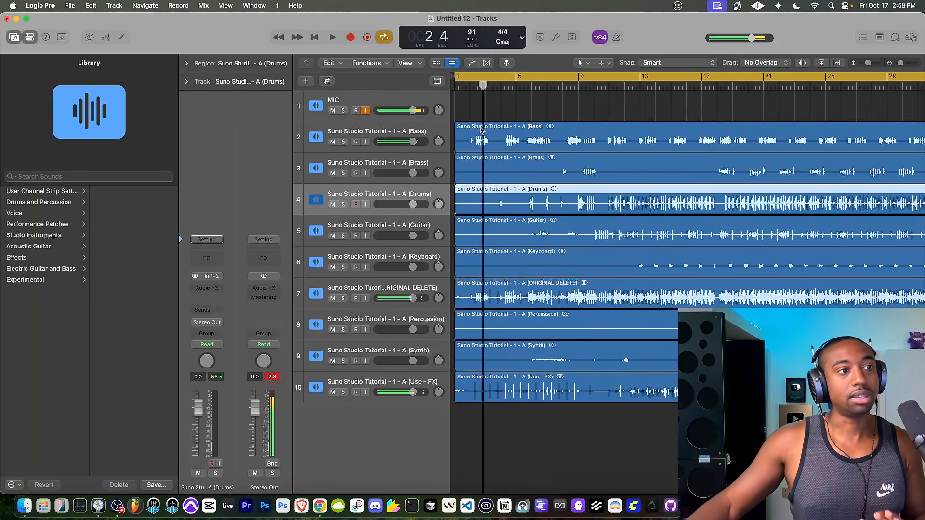
Delete the "ORIGINAL DELETE" track together with its audio region.
{"action": "left_click", "coordinate": [417, 286]}
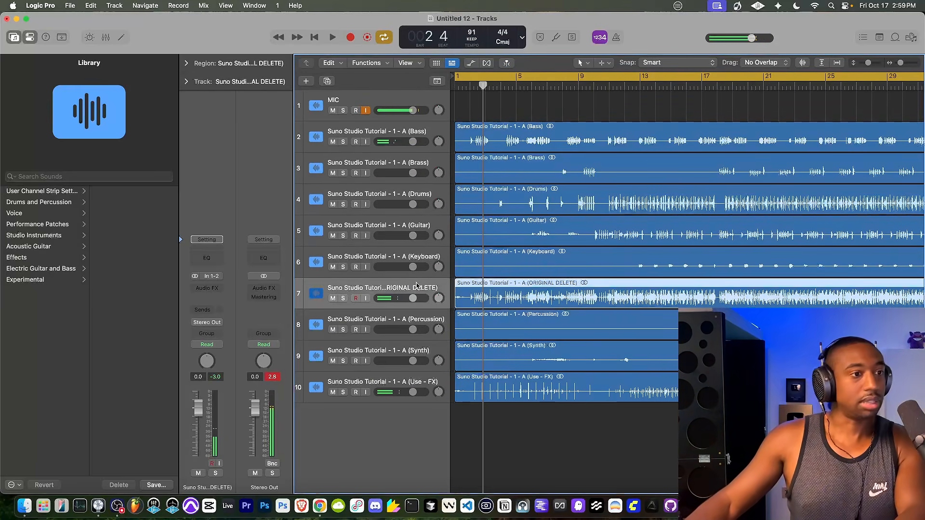
{"action": "key", "text": "Delete"}
{"action": "key", "text": "super+Delete"}
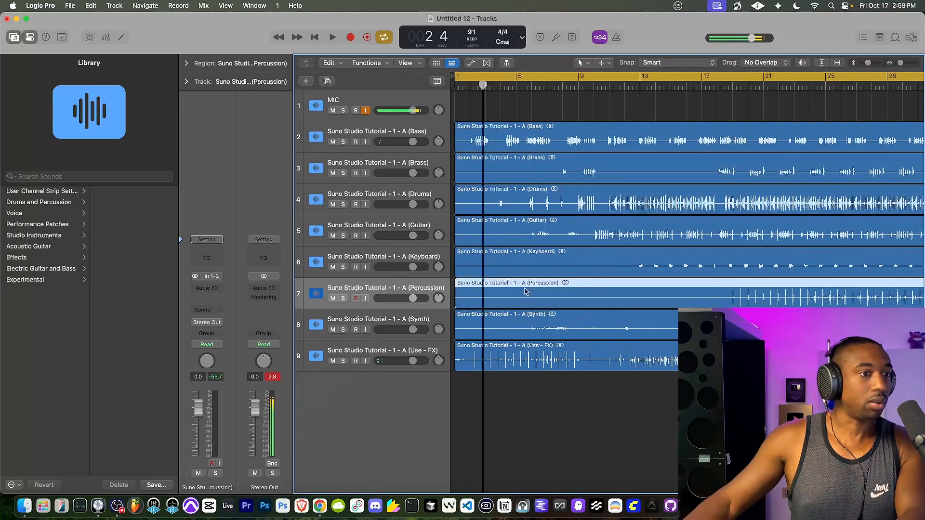
Group all the stem tracks from Bass to Use - FX into a summing track stack.
{"action": "left_click", "coordinate": [368, 136]}
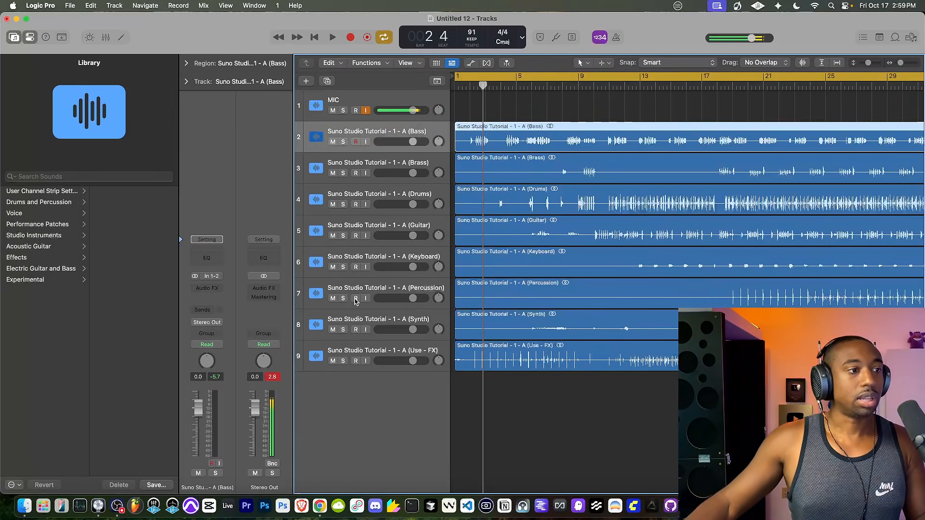
{"action": "left_click", "coordinate": [356, 349], "text": "shift"}
{"action": "right_click", "coordinate": [356, 350]}
{"action": "left_click", "coordinate": [392, 399]}
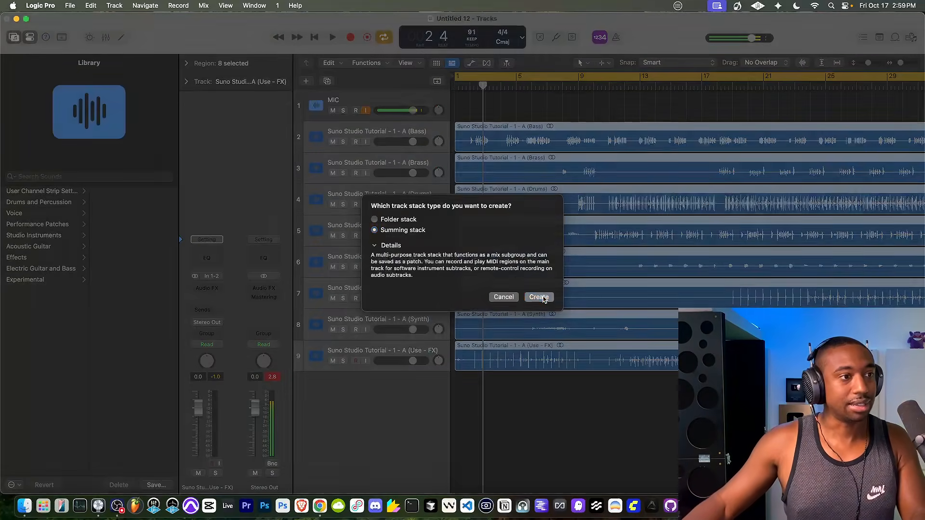
{"action": "left_click", "coordinate": [539, 297]}
Rename the new summing stack as "Mix Bus".
{"action": "left_click", "coordinate": [350, 133]}
{"action": "double_click", "coordinate": [351, 133]}
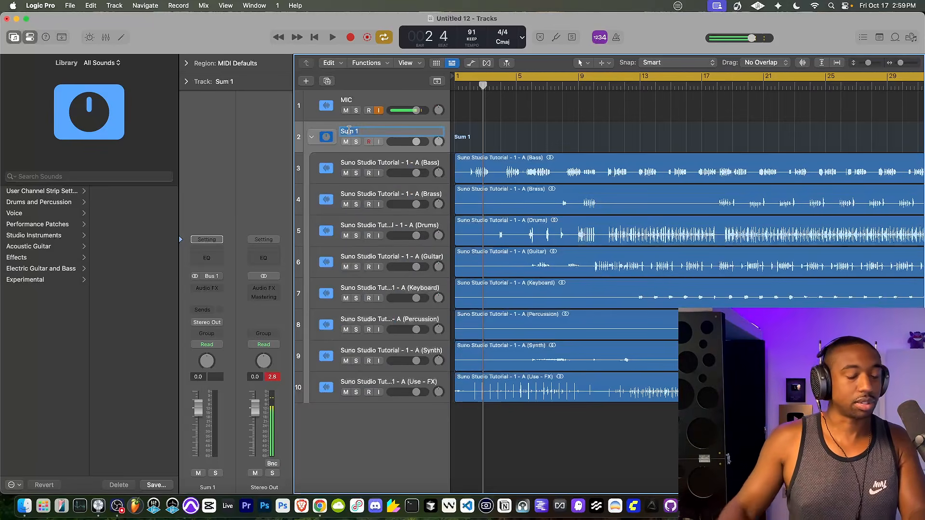
{"action": "type", "text": "Mix Bus"}
{"action": "key", "text": "Return"}
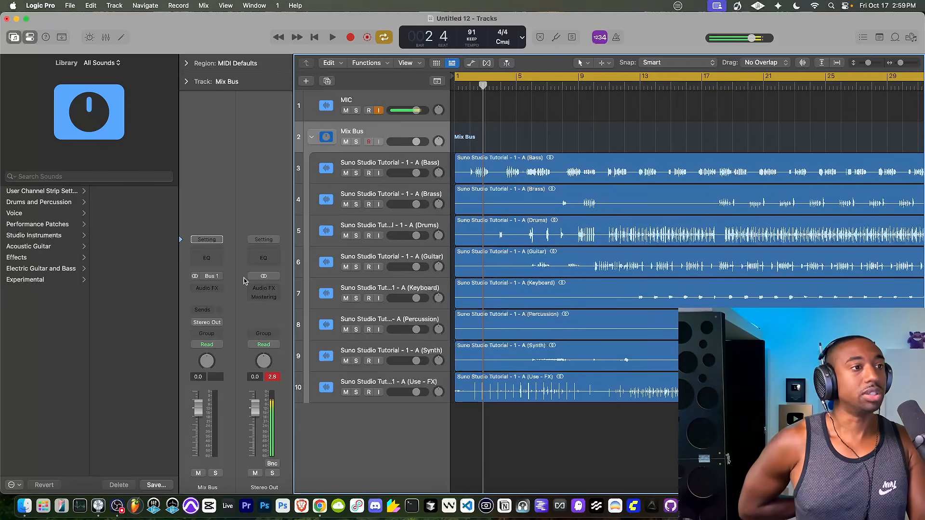
Play a short part of the opening of the song through the Mix Bus.
{"action": "key", "text": "space"}
{"action": "key", "text": "space"}
{"action": "scroll", "coordinate": [477, 157], "scroll_direction": "right", "scroll_amount": 1}
{"action": "scroll", "coordinate": [477, 156], "scroll_direction": "left", "scroll_amount": 1}
{"action": "scroll", "coordinate": [477, 157], "scroll_direction": "right", "scroll_amount": 1}
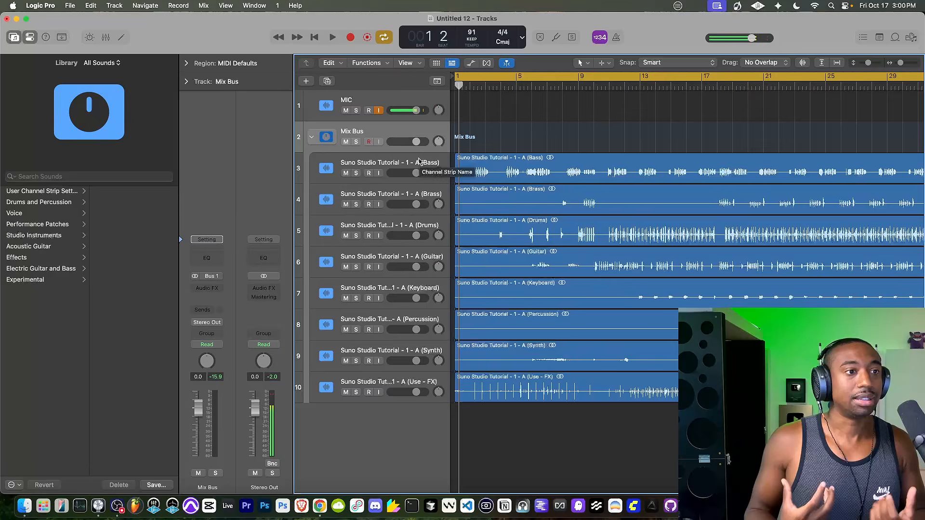
Insert the Expander plug-in on the Drums stem track.
{"action": "left_click", "coordinate": [385, 222]}
{"action": "left_click", "coordinate": [214, 296]}
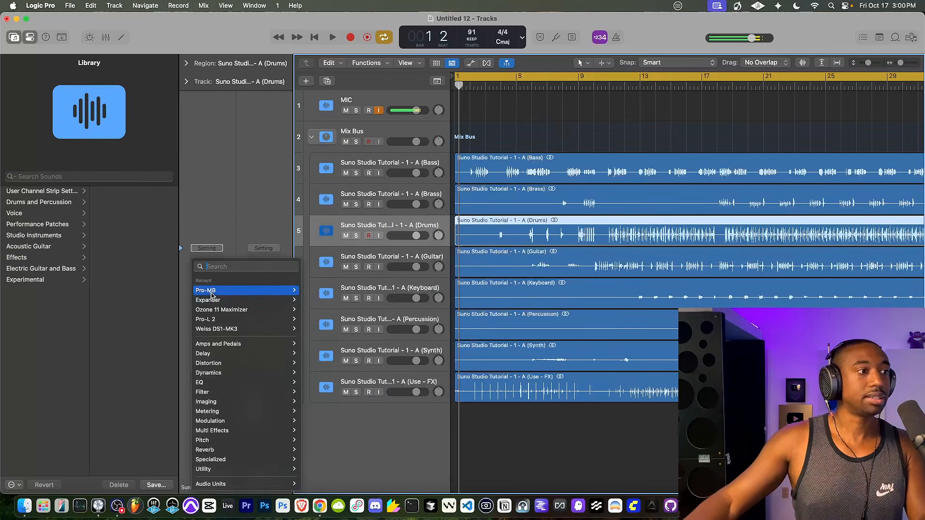
{"action": "mouse_move", "coordinate": [215, 291]}
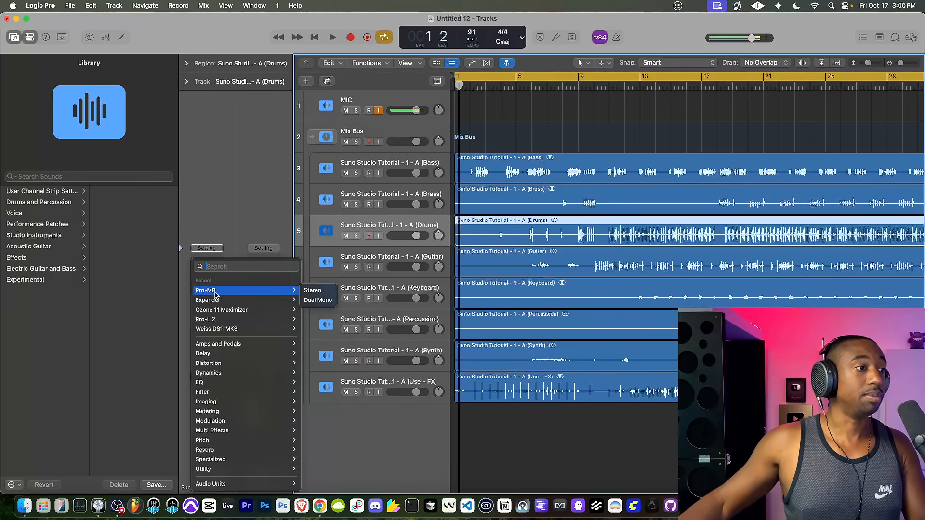
{"action": "left_click", "coordinate": [212, 299]}
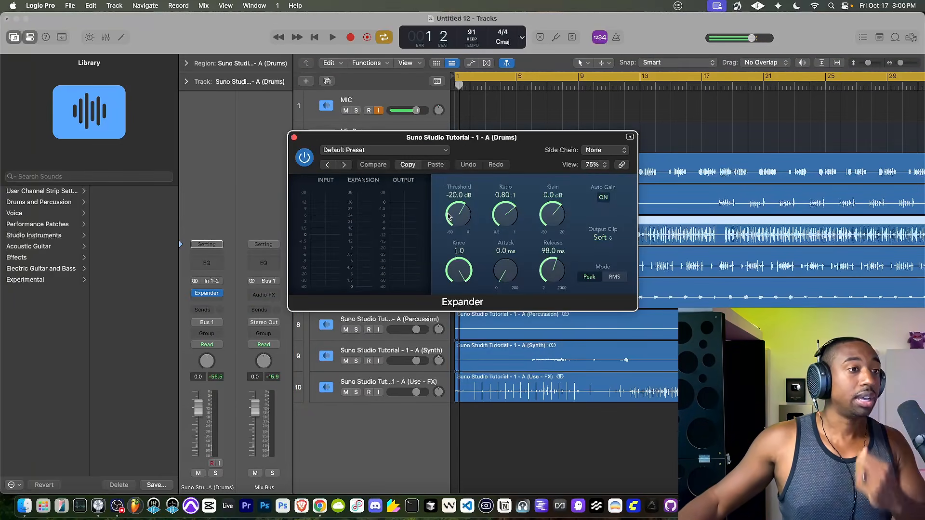
{"action": "left_click", "coordinate": [607, 237]}
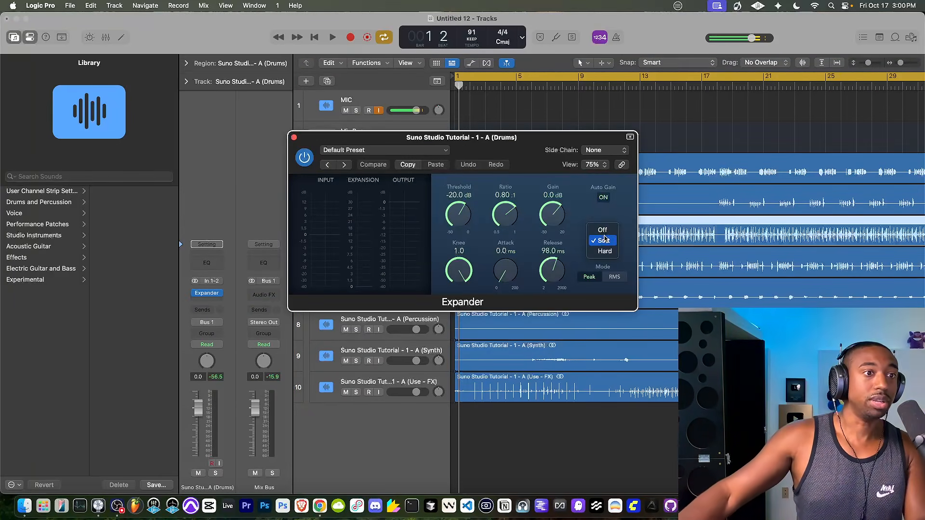
{"action": "left_click", "coordinate": [580, 231]}
{"action": "left_click", "coordinate": [609, 240]}
{"action": "left_click", "coordinate": [580, 241]}
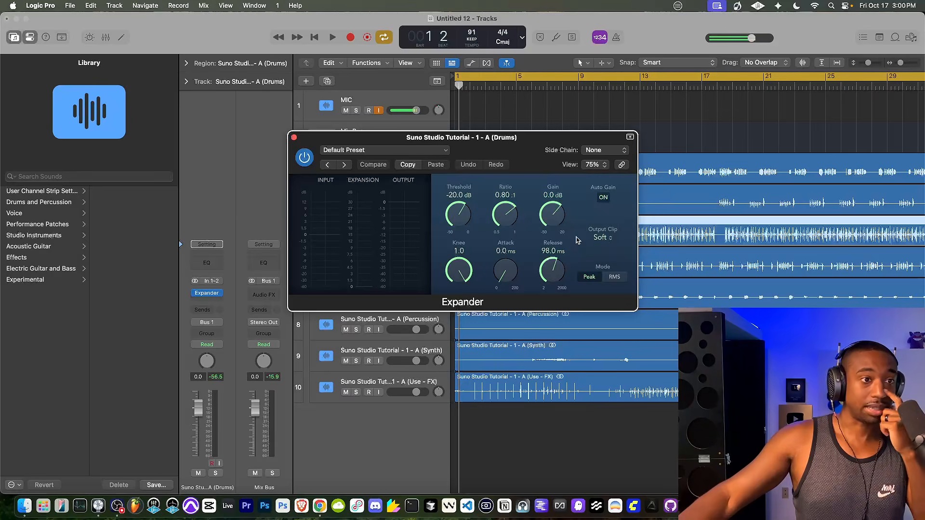
Play the song's opening to watch the Expander's meters on the Drums track, and close the plug-in window.
{"action": "key", "text": "space"}
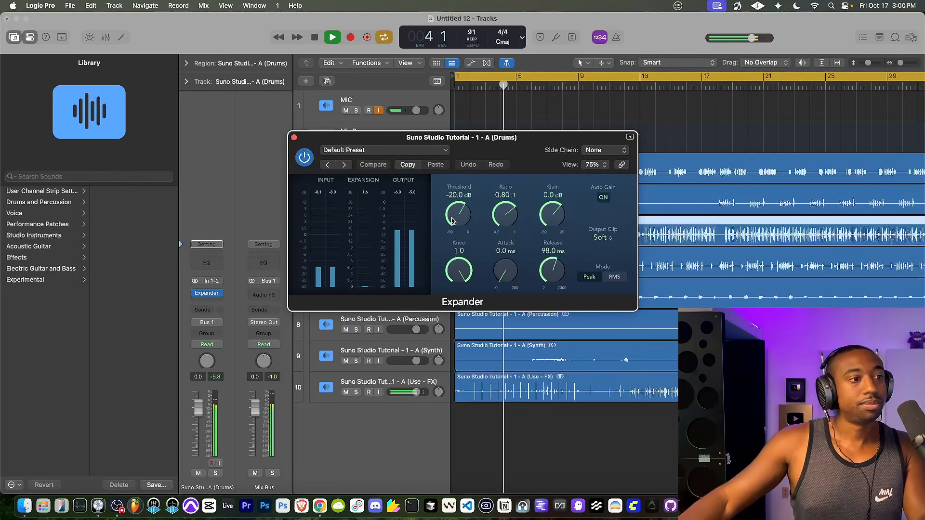
{"action": "key", "text": "space"}
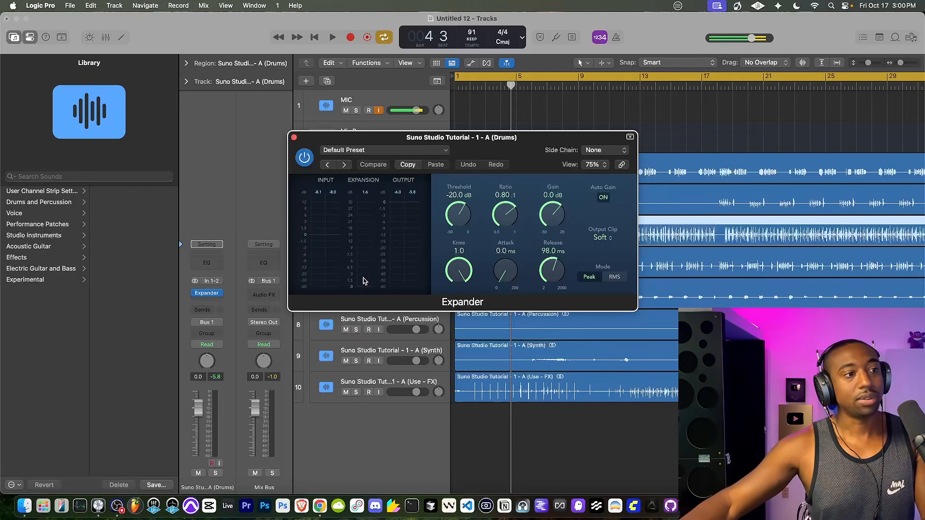
{"action": "key", "text": "space"}
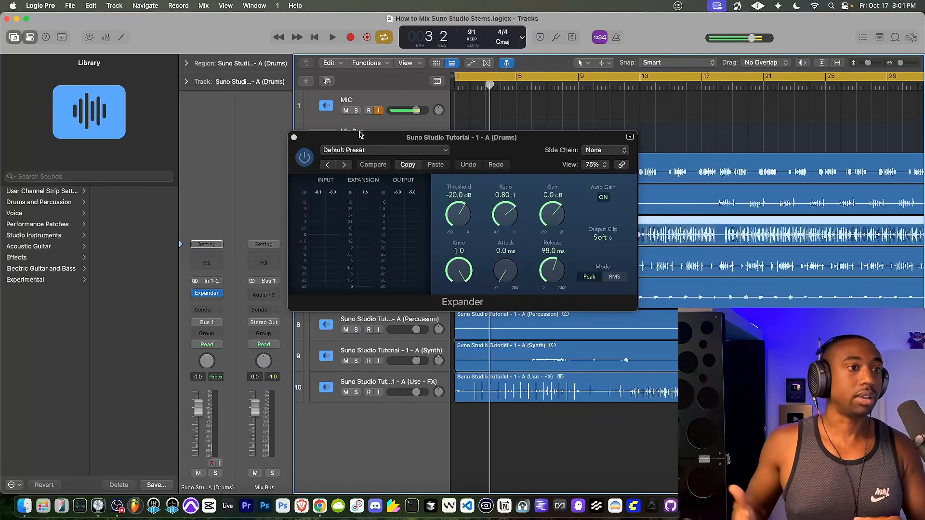
{"action": "left_click", "coordinate": [338, 138]}
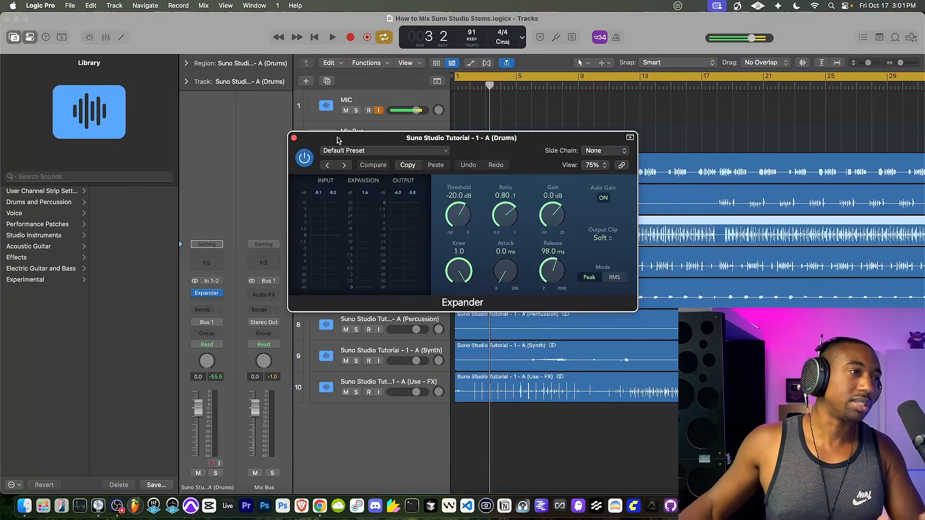
{"action": "left_click", "coordinate": [293, 139]}
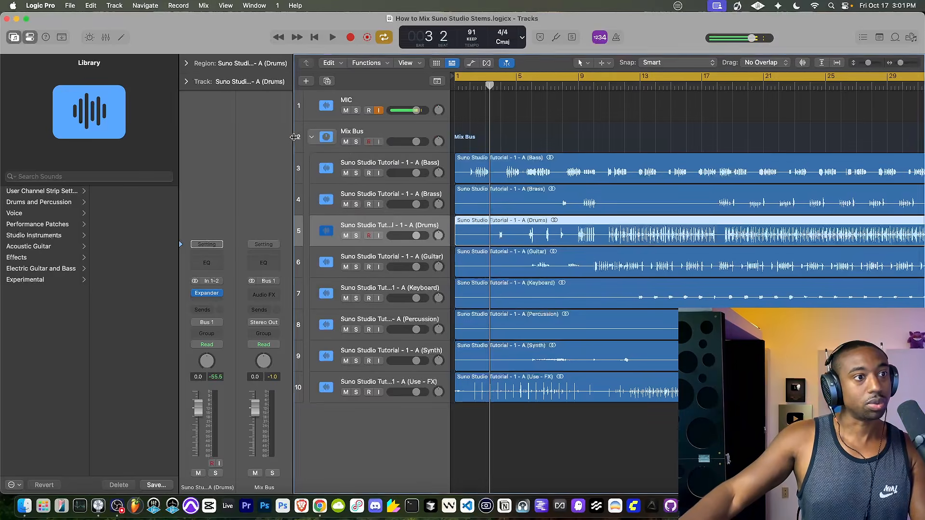
Play the song from the start into the drum section, checking the Expander's expansion meter on the Drums track.
{"action": "key", "text": "space"}
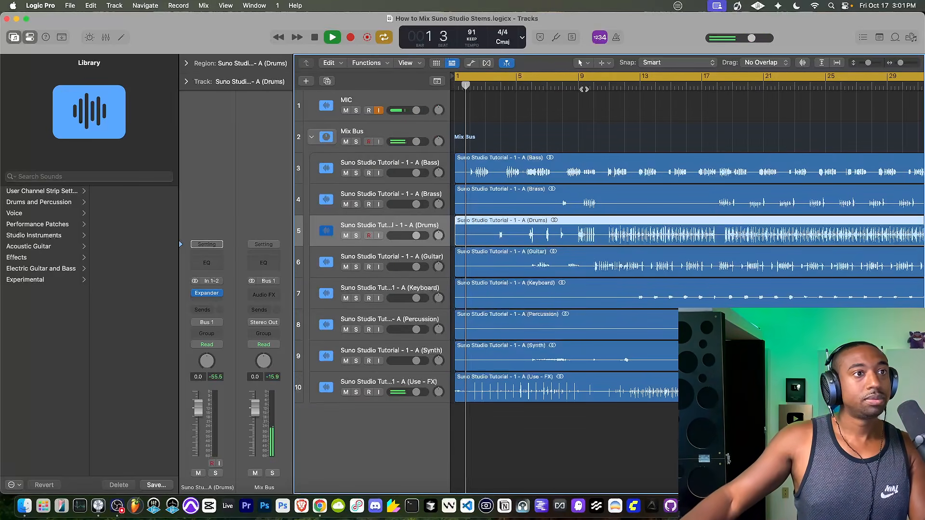
{"action": "left_click", "coordinate": [204, 300]}
{"action": "left_click", "coordinate": [185, 247]}
{"action": "left_click", "coordinate": [210, 297]}
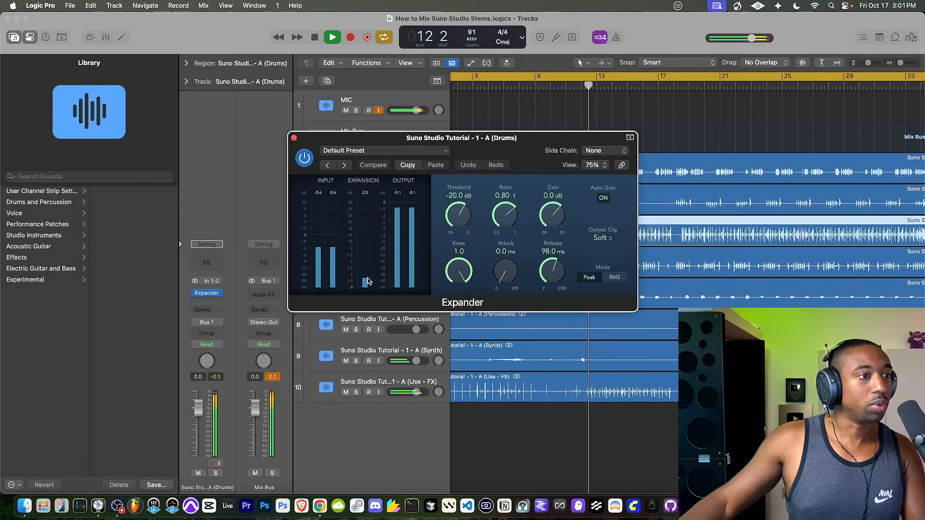
{"action": "key", "text": "space"}
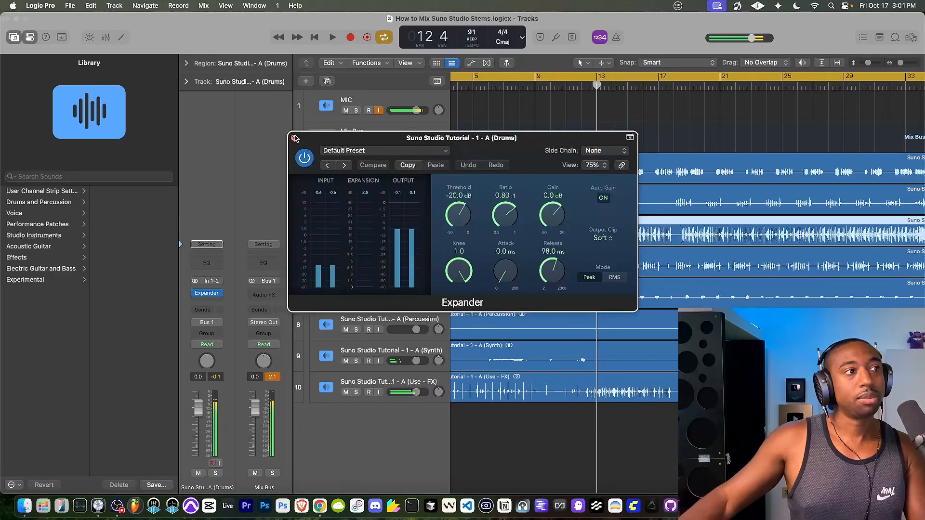
{"action": "left_click", "coordinate": [294, 137]}
Hide the Library and set the cycle range to bars 10 through 18.
{"action": "left_click", "coordinate": [14, 37]}
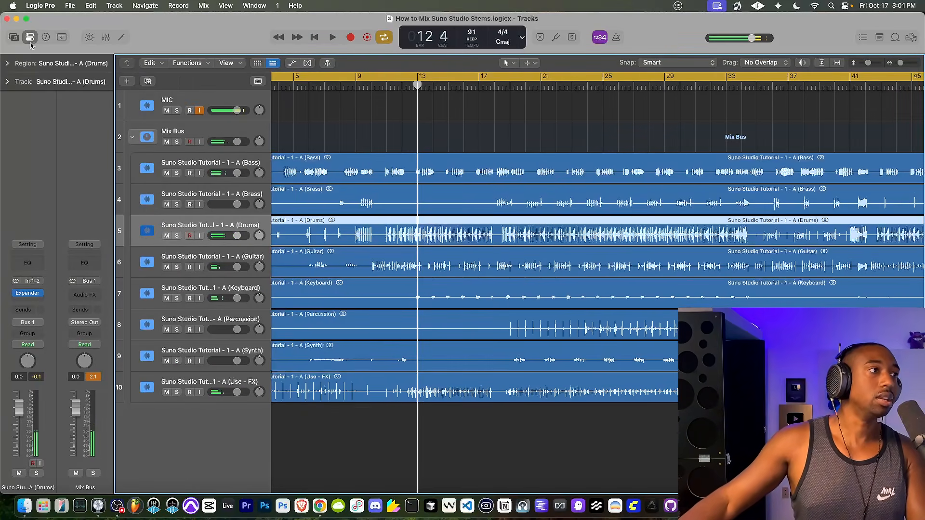
{"action": "left_click", "coordinate": [385, 84]}
{"action": "scroll", "coordinate": [382, 87], "scroll_direction": "down", "scroll_amount": 5}
{"action": "scroll", "coordinate": [368, 101], "scroll_direction": "up", "scroll_amount": 10}
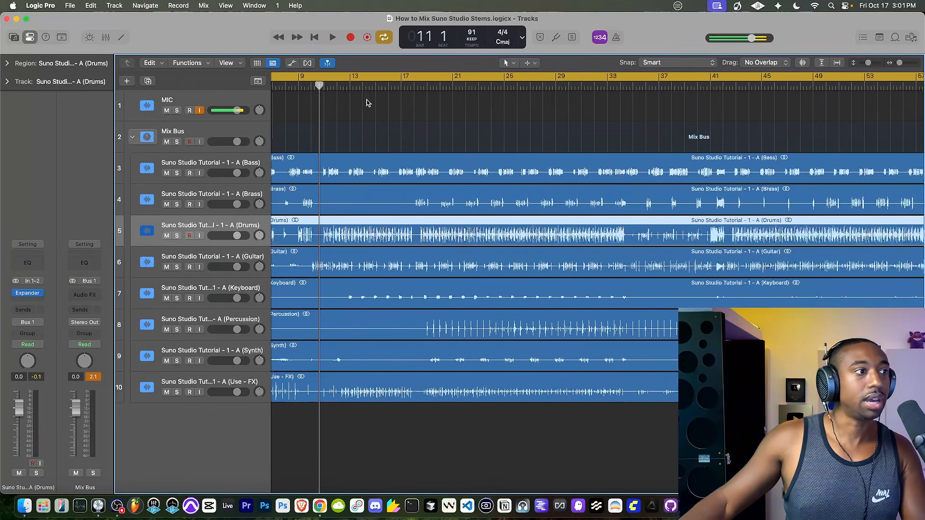
{"action": "scroll", "coordinate": [335, 88], "scroll_direction": "down", "scroll_amount": 10}
{"action": "left_click_drag", "start_coordinate": [280, 85], "coordinate": [319, 86]}
{"action": "left_click_drag", "start_coordinate": [658, 80], "coordinate": [320, 77]}
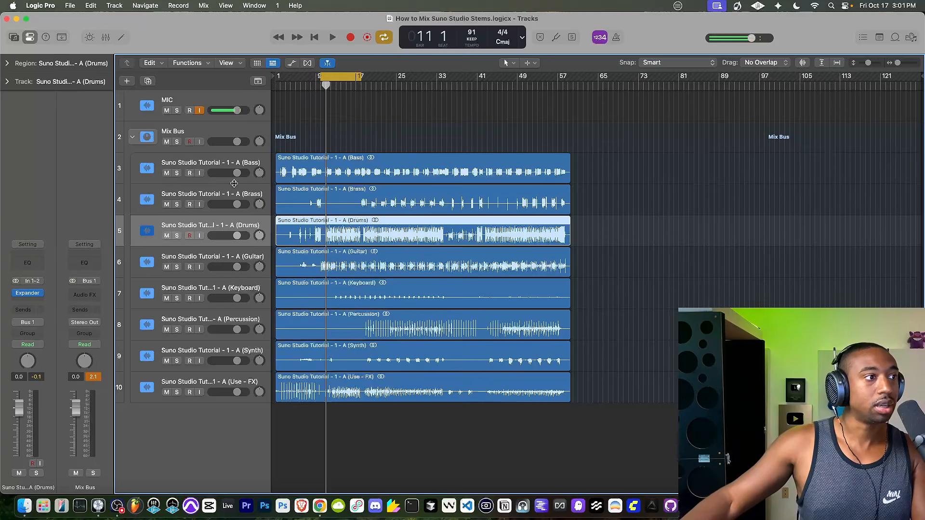
Play the cycled section with the Drums and MIC tracks soloed, and clear both solos after listening.
{"action": "key", "text": "space"}
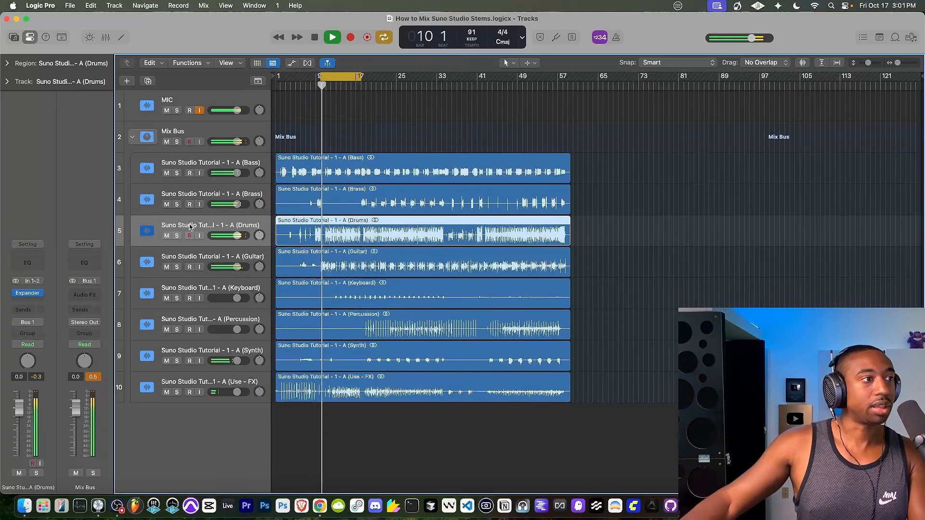
{"action": "left_click", "coordinate": [177, 236]}
{"action": "left_click", "coordinate": [178, 111]}
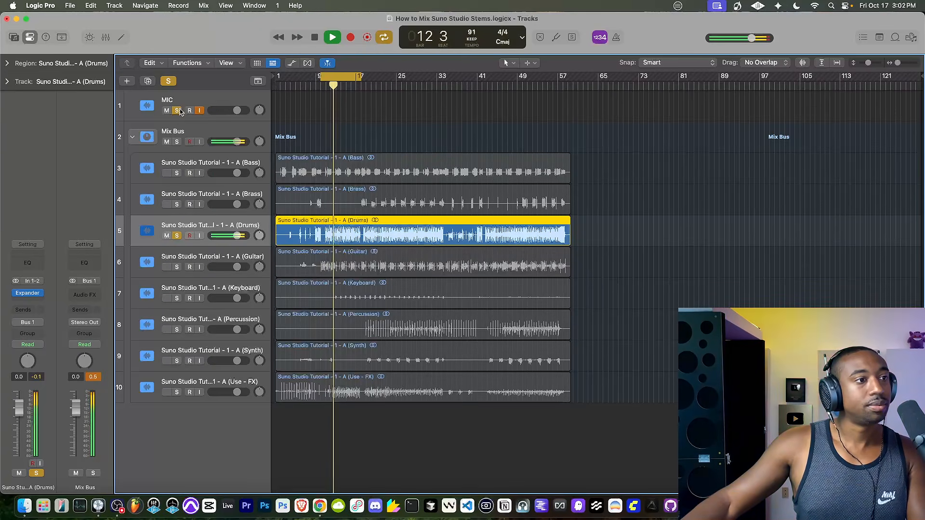
{"action": "key", "text": "space"}
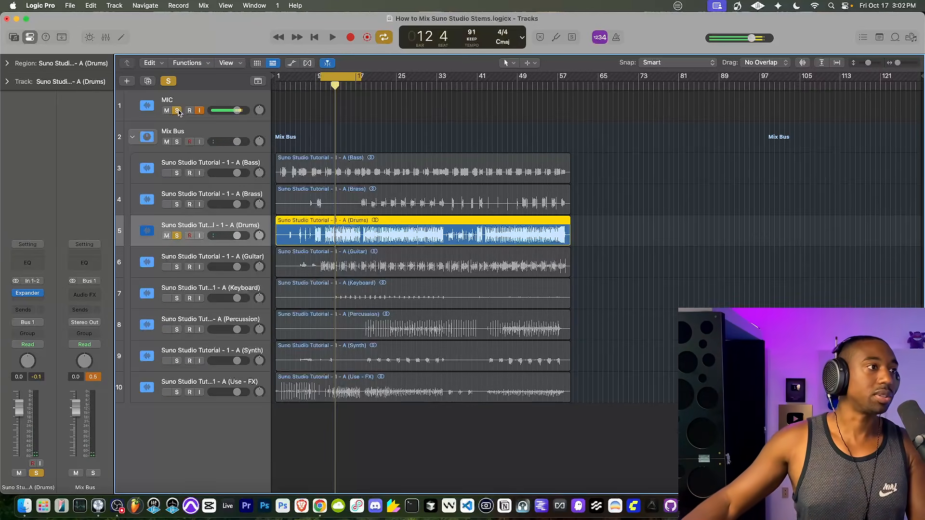
{"action": "left_click", "coordinate": [176, 236]}
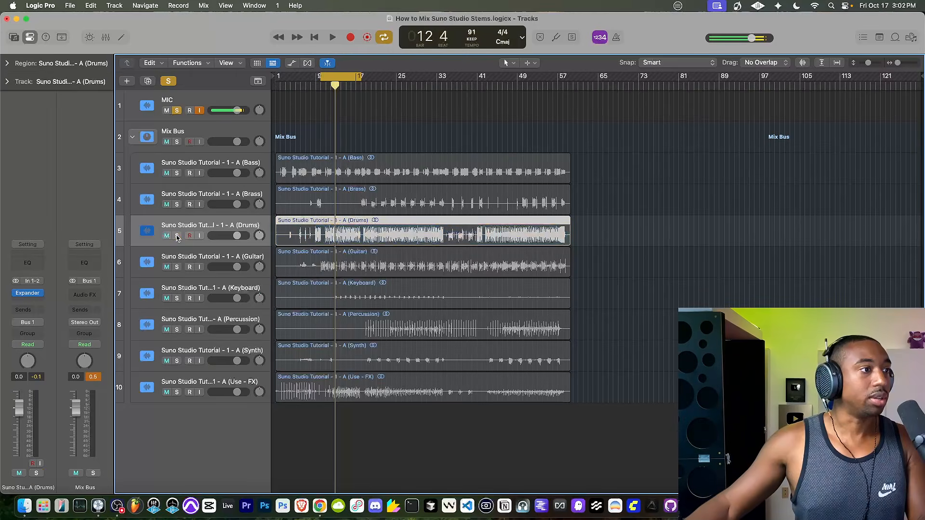
{"action": "left_click", "coordinate": [178, 111]}
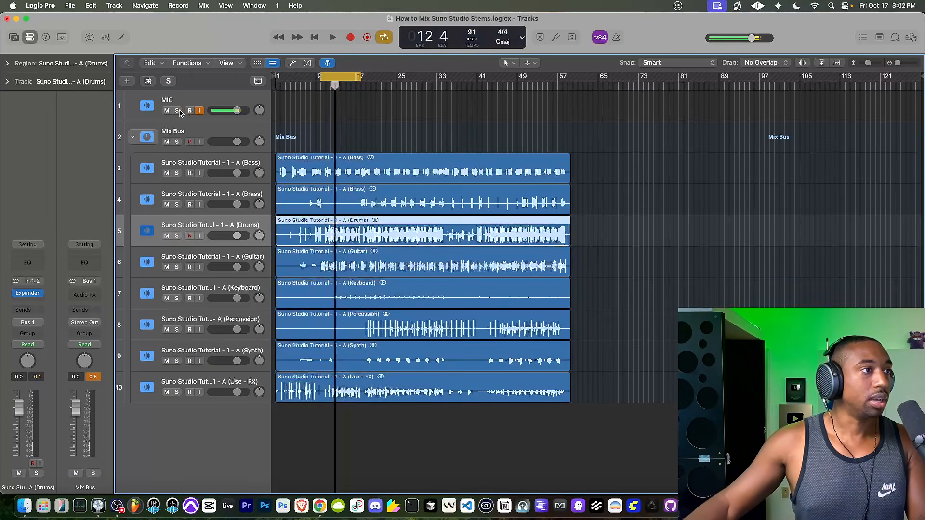
Insert the DeEsser 2 plug-in after the Expander on the Drums track and play the cycle briefly through it.
{"action": "left_click", "coordinate": [41, 295]}
{"action": "mouse_move", "coordinate": [36, 302]}
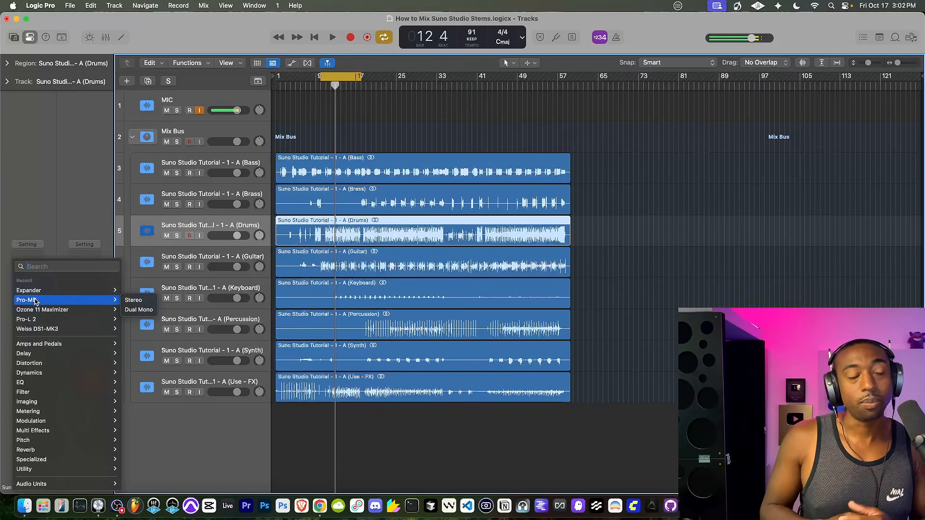
{"action": "type", "text": "de"}
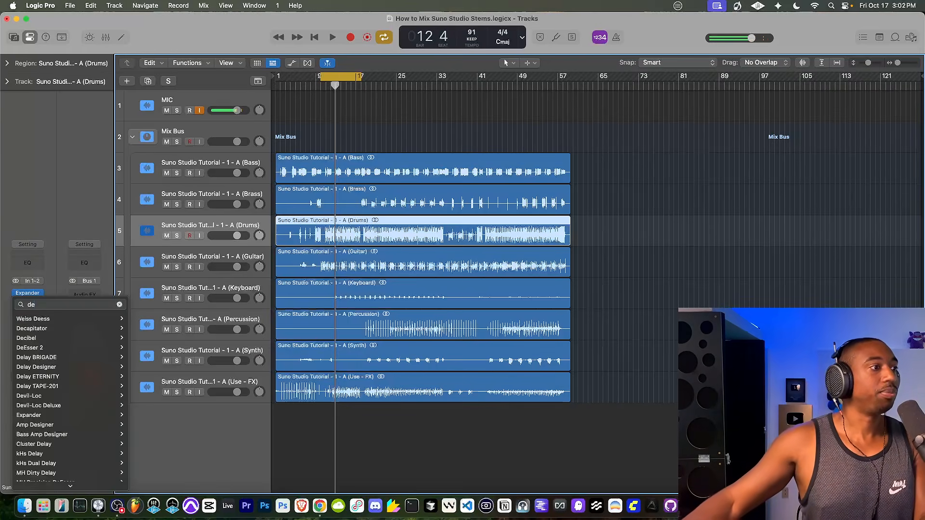
{"action": "left_click", "coordinate": [46, 348]}
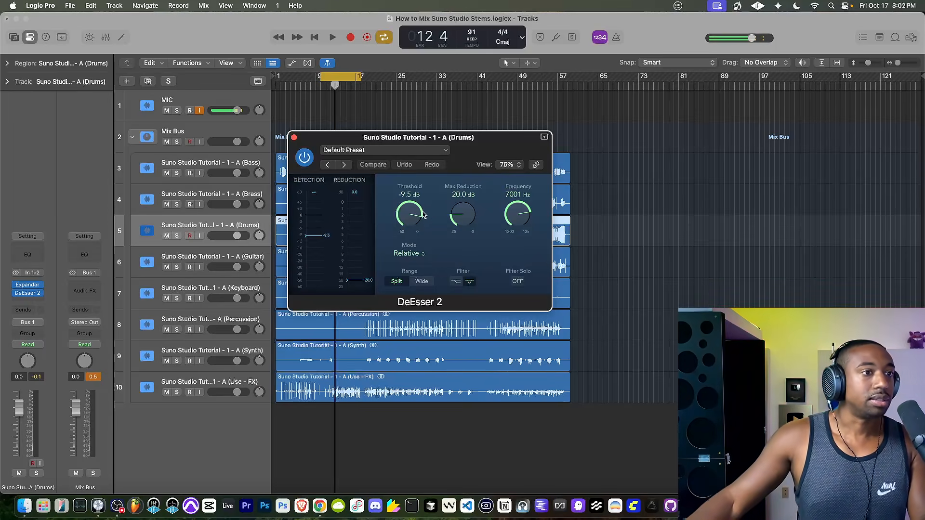
{"action": "key", "text": "space"}
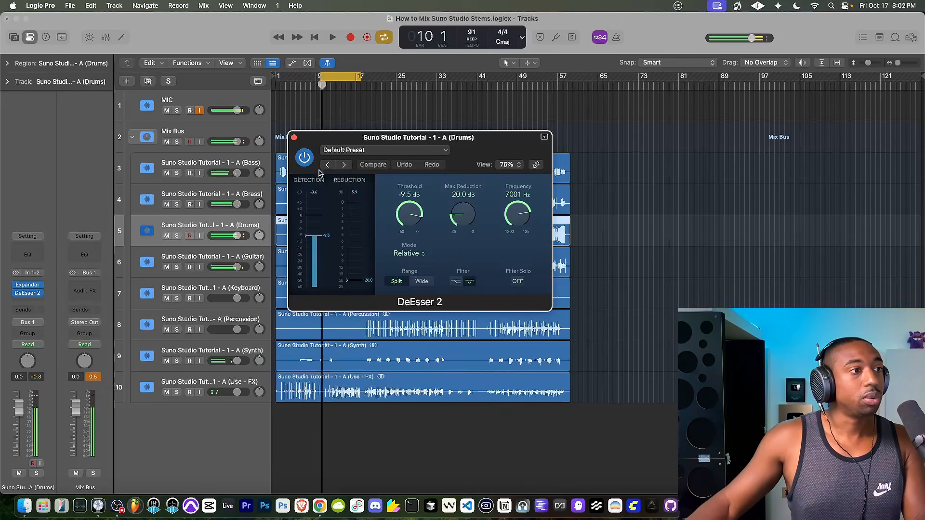
{"action": "left_click", "coordinate": [293, 139]}
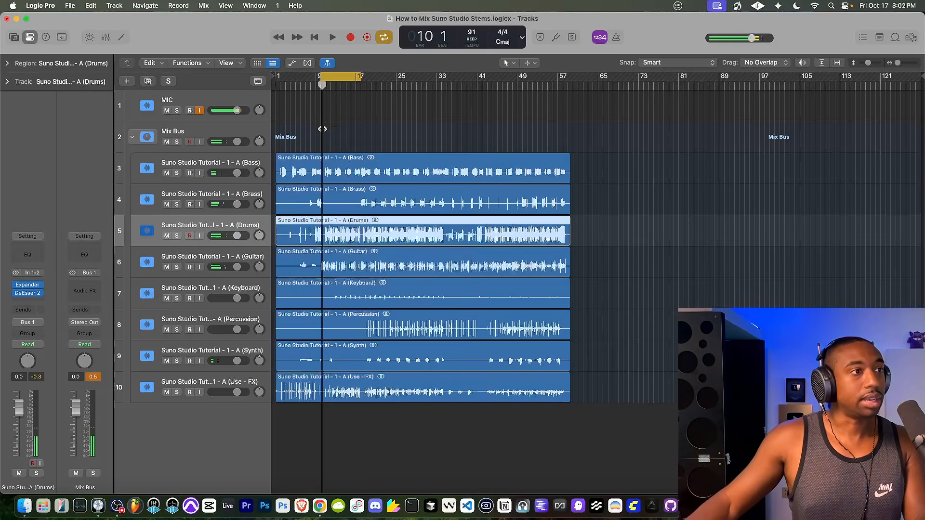
Solo the Drums and MIC tracks and move the start of the cycle range to bar 11.
{"action": "scroll", "coordinate": [323, 124], "scroll_direction": "up", "scroll_amount": 10}
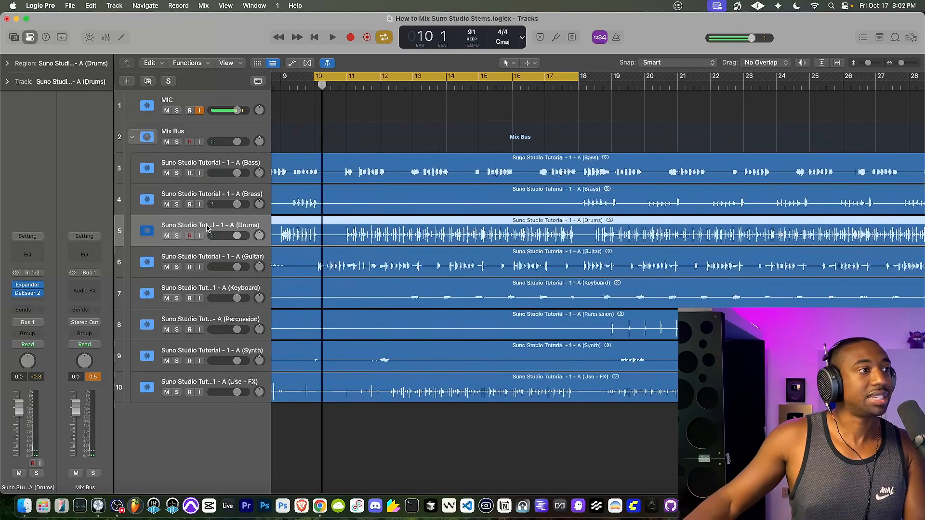
{"action": "left_click", "coordinate": [176, 235]}
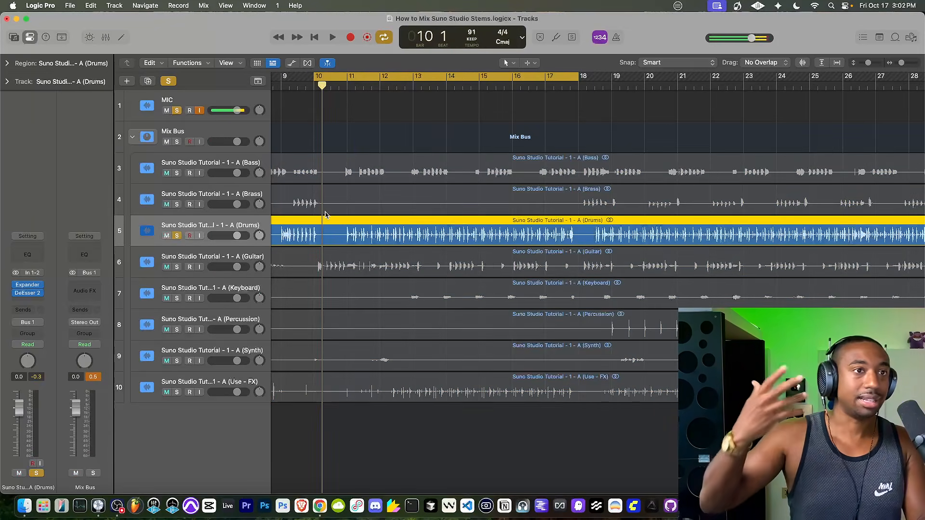
{"action": "left_click_drag", "start_coordinate": [322, 76], "coordinate": [348, 80]}
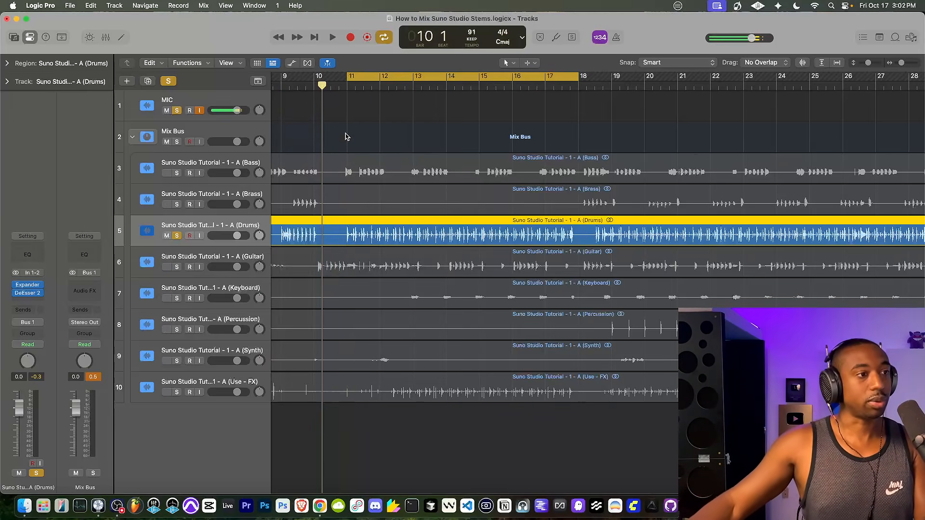
Play the soloed drums with DeEsser 2 open to check its detection and reduction meters.
{"action": "key", "text": "space"}
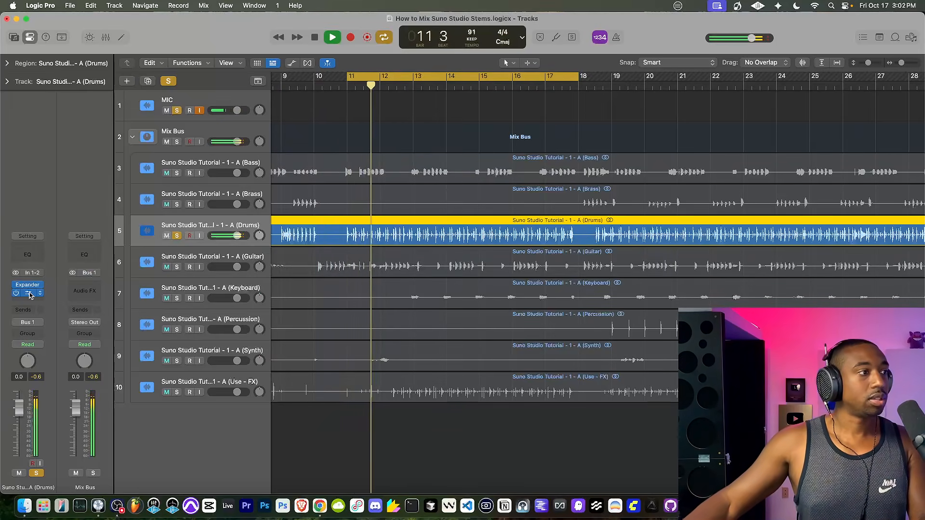
{"action": "left_click", "coordinate": [29, 294]}
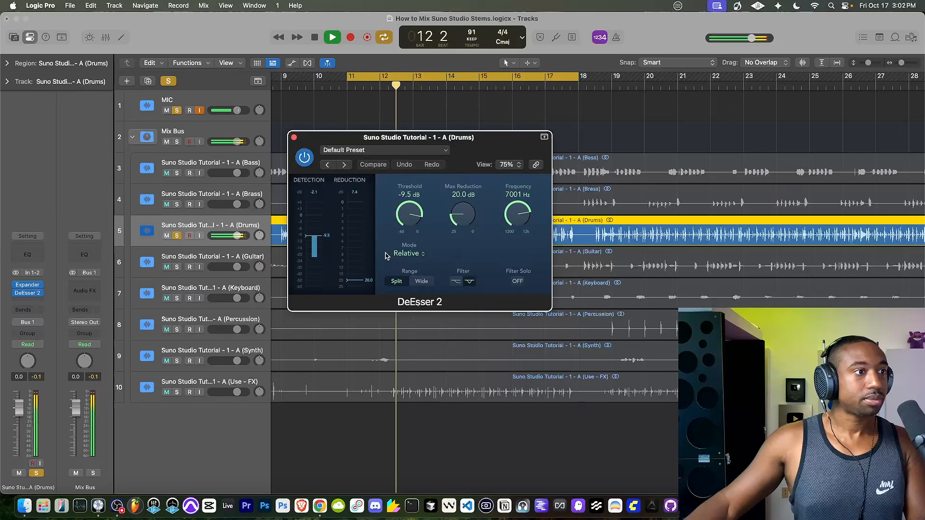
{"action": "key", "text": "space"}
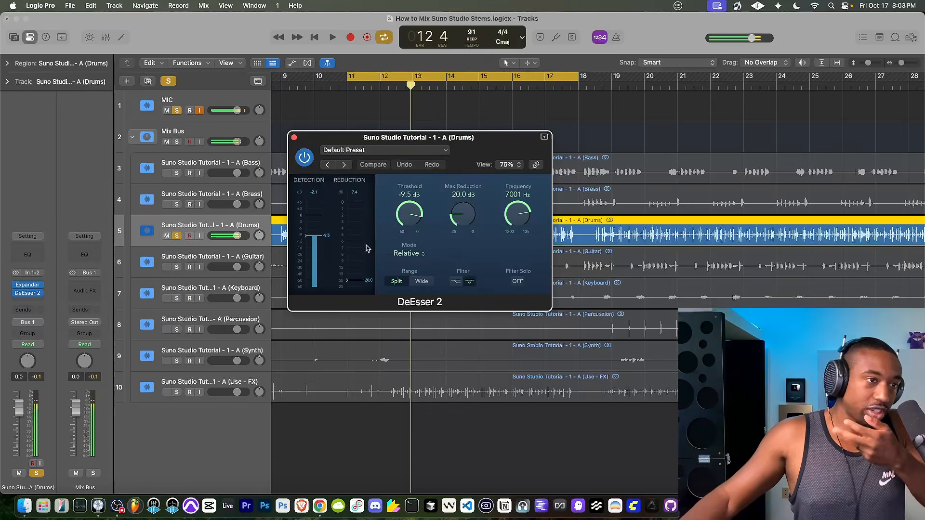
Switch the DeEsser 2 filter to the shelf shape and set its frequency to 3691 Hz while playing the drums.
{"action": "key", "text": "space"}
{"action": "left_click_drag", "start_coordinate": [516, 222], "coordinate": [508, 237]}
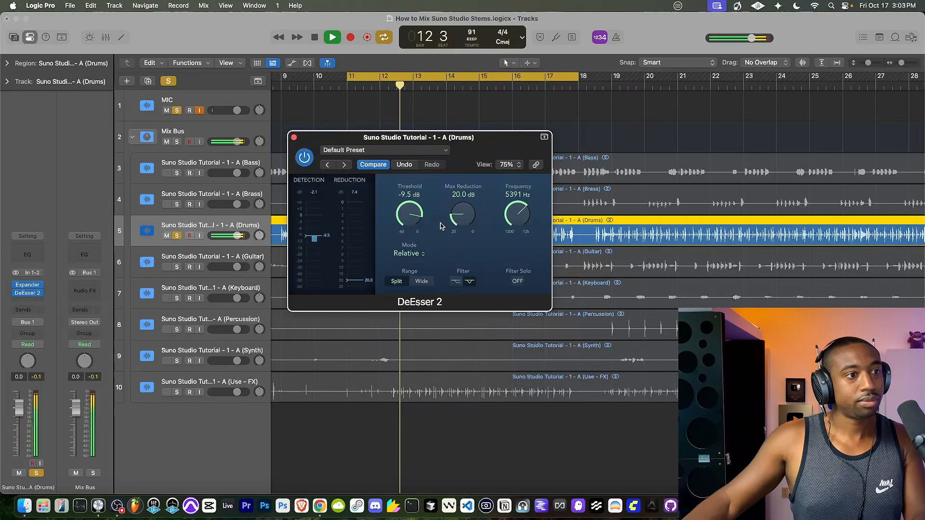
{"action": "key", "text": "space"}
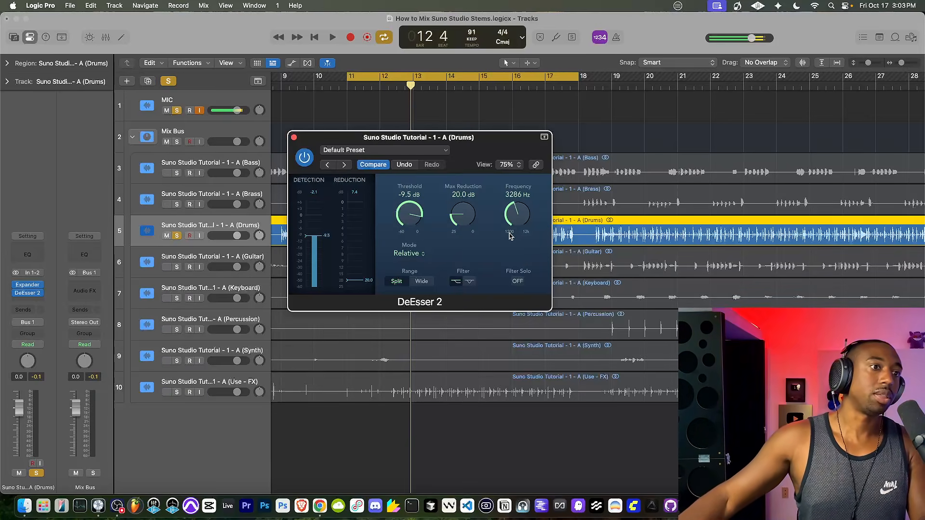
{"action": "key", "text": "space"}
{"action": "mouse_move", "coordinate": [517, 225]}
{"action": "left_mouse_down"}
{"action": "mouse_move", "coordinate": [516, 199]}
{"action": "mouse_move", "coordinate": [512, 218]}
{"action": "left_mouse_up"}
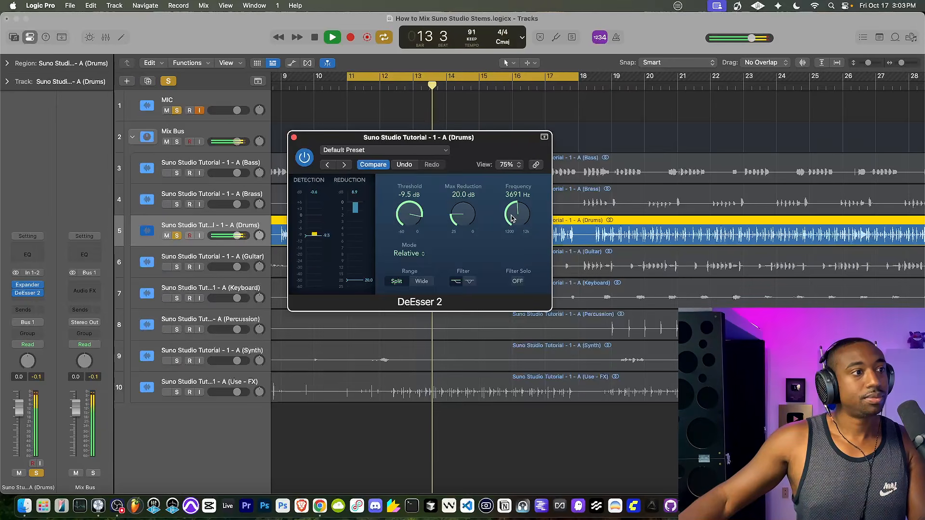
Set the DeEsser 2 threshold to -19.0 dB and its frequency to about 5190 Hz while the drums play.
{"action": "left_click_drag", "start_coordinate": [317, 237], "coordinate": [317, 248]}
{"action": "key", "text": "space"}
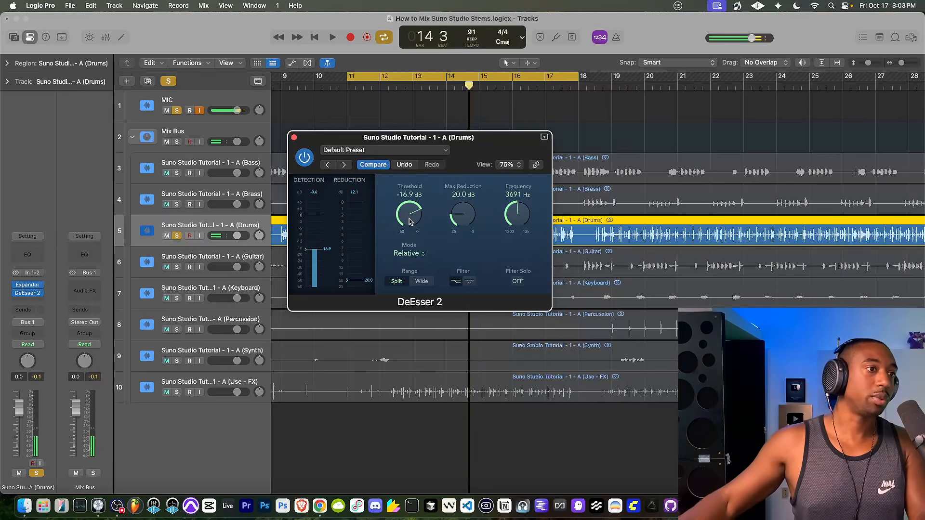
{"action": "key", "text": "space"}
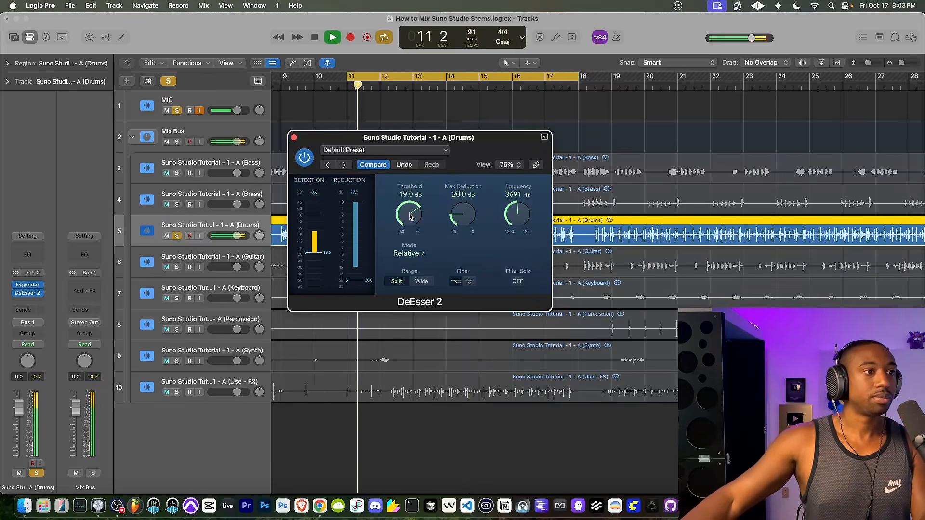
{"action": "left_click_drag", "start_coordinate": [514, 213], "coordinate": [517, 198]}
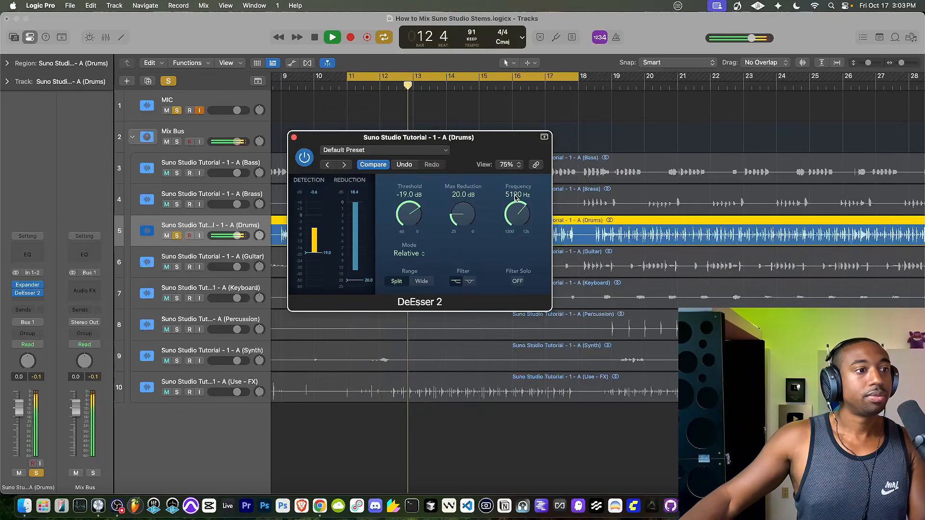
Bypass DeEsser 2 and replay the drums to compare their unprocessed sound.
{"action": "left_click", "coordinate": [304, 158]}
{"action": "key", "text": "space"}
{"action": "key", "text": "space"}
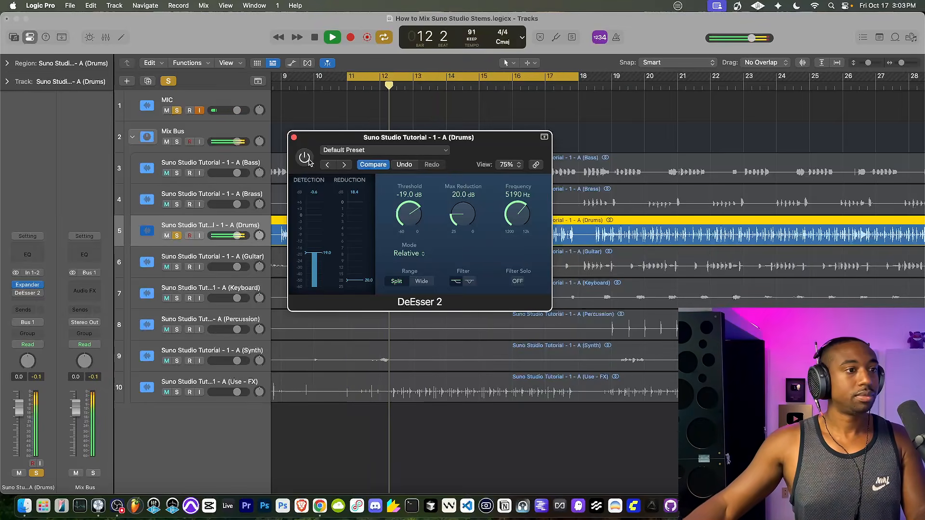
{"action": "mouse_move", "coordinate": [19, 287]}
{"action": "key", "text": "space"}
Insert FabFilter Pro-Q 3 after DeEsser 2 on the drums channel and play the drums through it.
{"action": "left_click", "coordinate": [22, 300]}
{"action": "type", "text": "f"}
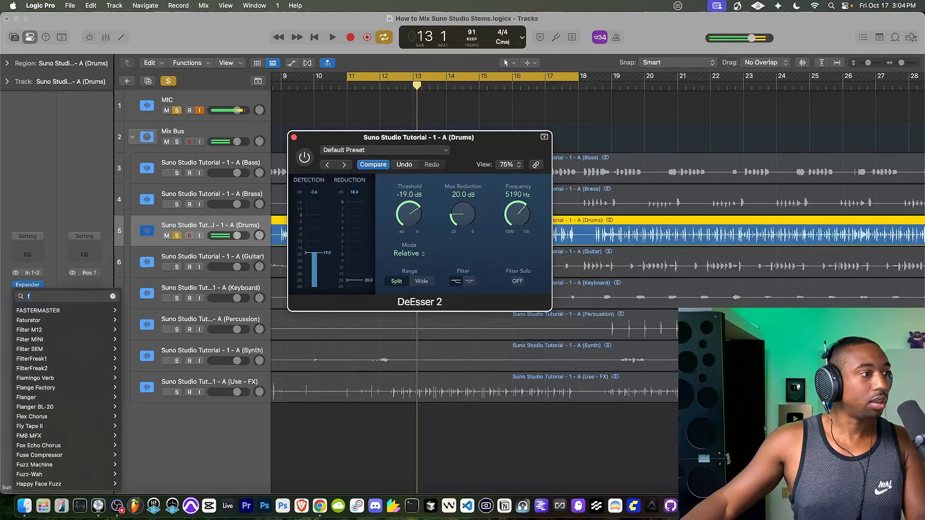
{"action": "type", "text": "ab"}
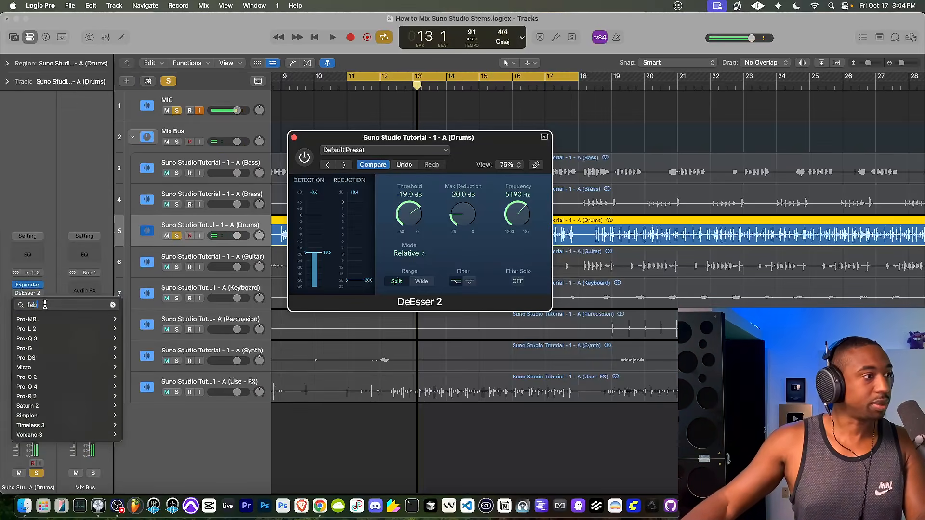
{"action": "left_click", "coordinate": [43, 338]}
{"action": "left_click_drag", "start_coordinate": [457, 147], "coordinate": [285, 137]}
{"action": "key", "text": "space"}
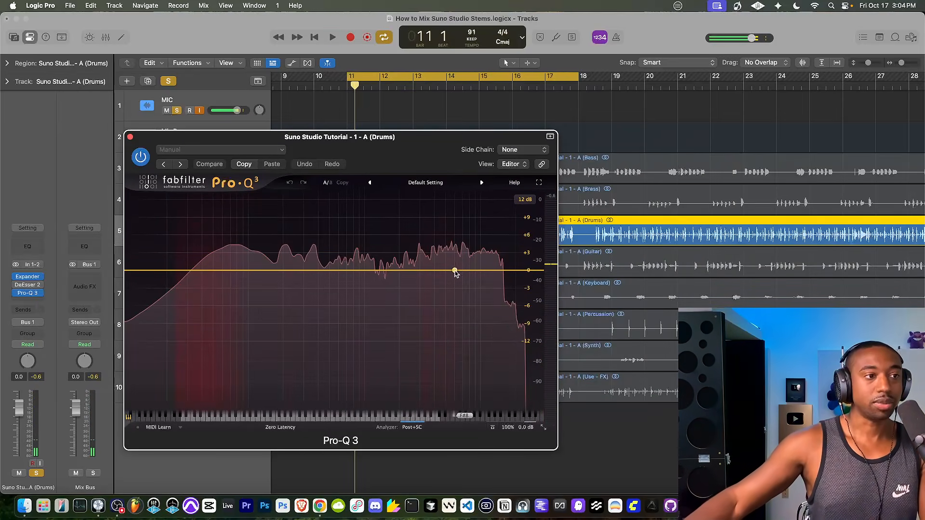
{"action": "key", "text": "space"}
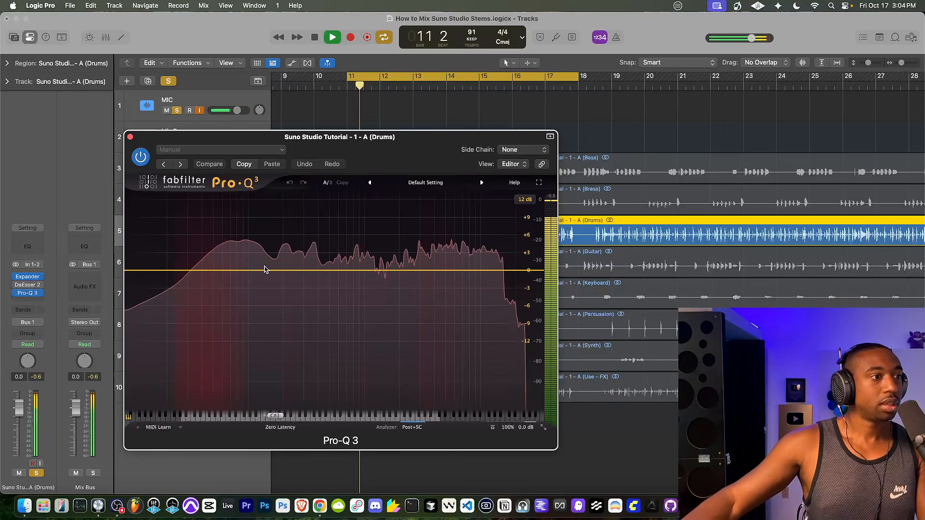
Add a Pro-Q 3 band at about 2655 Hz, listen to it soloed while the drums play, and close the EQ.
{"action": "left_click", "coordinate": [463, 270]}
{"action": "left_click_drag", "start_coordinate": [478, 237], "coordinate": [428, 246]}
{"action": "key", "text": "space"}
{"action": "left_click", "coordinate": [342, 85]}
{"action": "key", "text": "space"}
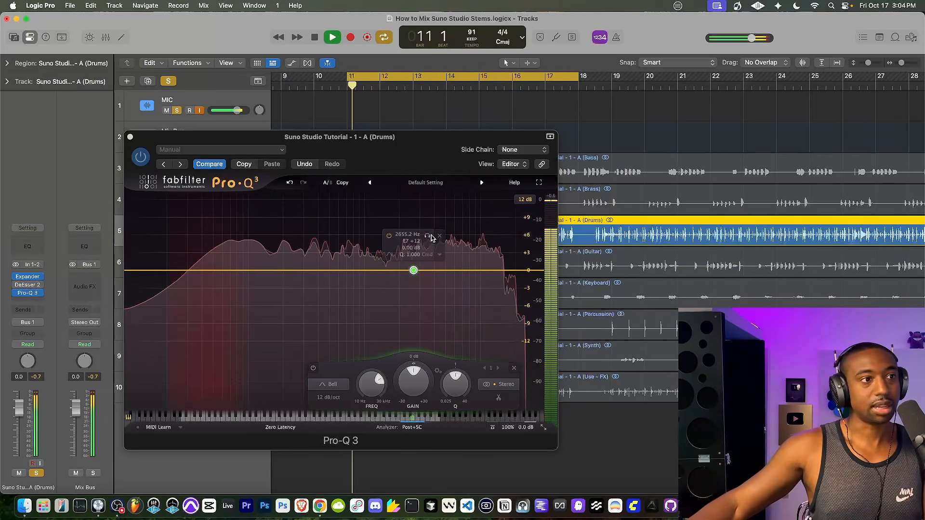
{"action": "left_click", "coordinate": [428, 236]}
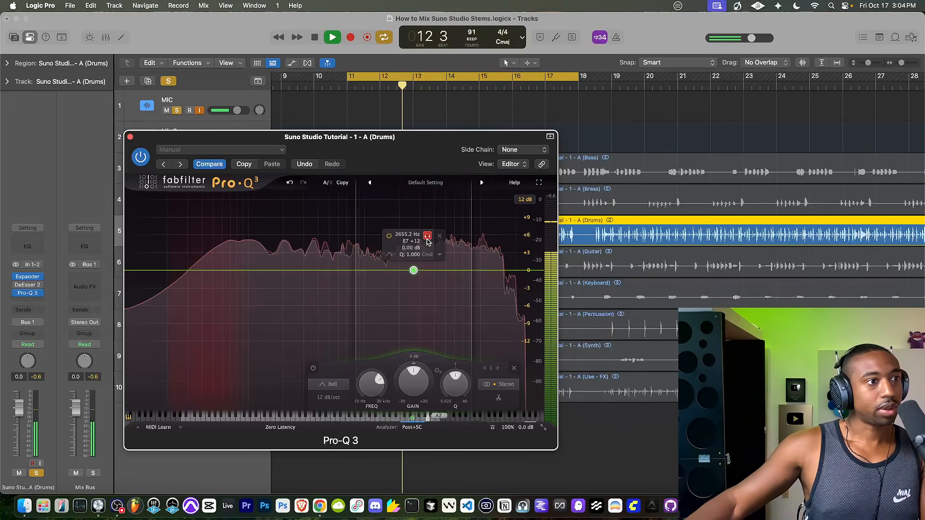
{"action": "left_click_drag", "start_coordinate": [427, 241], "coordinate": [478, 241]}
{"action": "key", "text": "space"}
{"action": "left_click", "coordinate": [130, 137]}
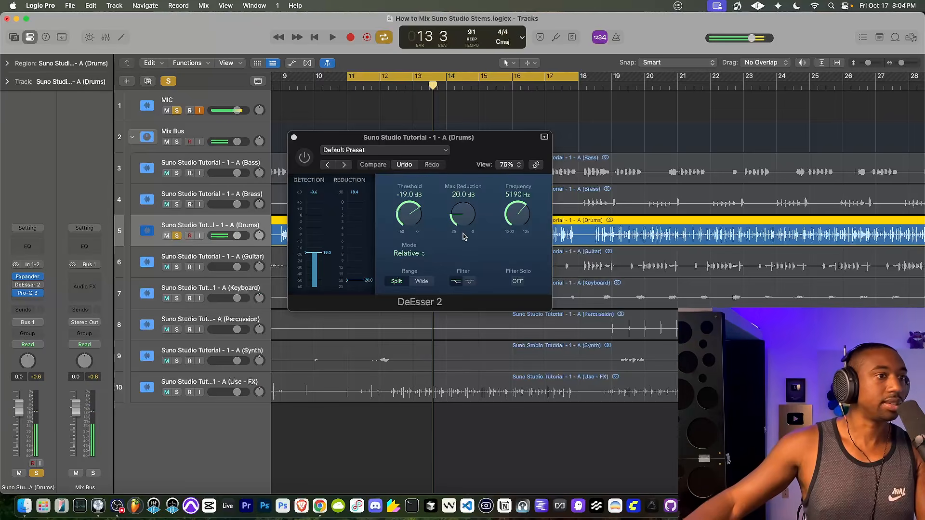
Set DeEsser 2 to the peak filter, Wide range, 2895 Hz frequency and -19.7 dB threshold, and re-enable it.
{"action": "left_click", "coordinate": [468, 283]}
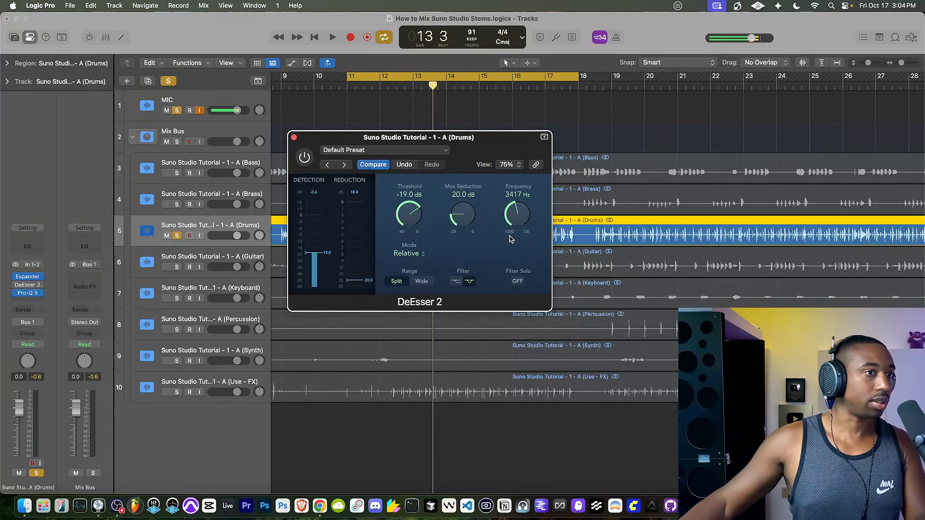
{"action": "left_click", "coordinate": [425, 282]}
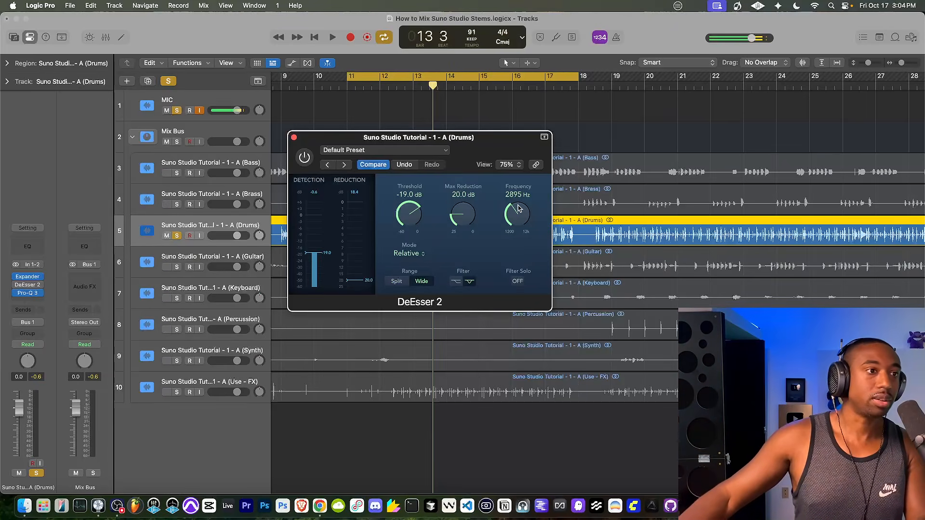
{"action": "key", "text": "space"}
{"action": "mouse_move", "coordinate": [320, 252]}
{"action": "left_mouse_down"}
{"action": "mouse_move", "coordinate": [321, 238]}
{"action": "mouse_move", "coordinate": [316, 256]}
{"action": "left_mouse_up"}
{"action": "left_click", "coordinate": [304, 158]}
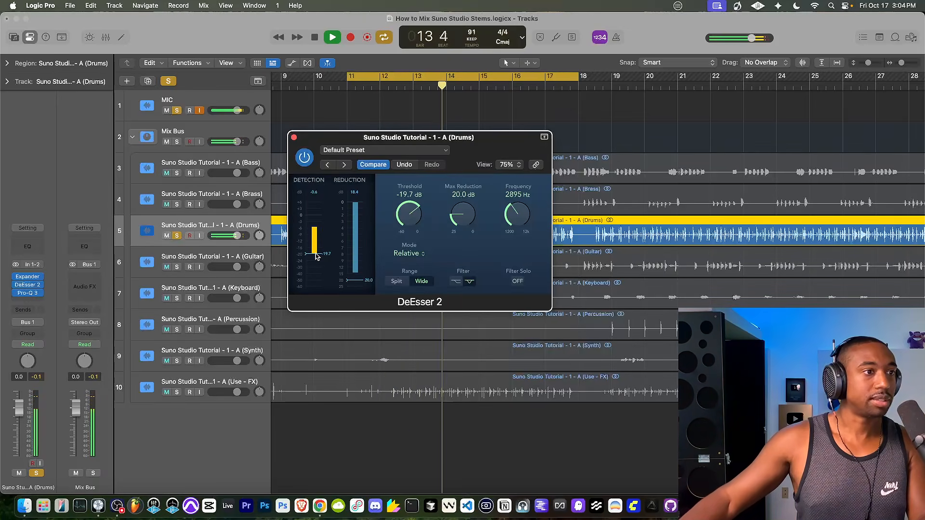
Compare the drums with DeEsser 2 bypassed and enabled during playback.
{"action": "key", "text": "space"}
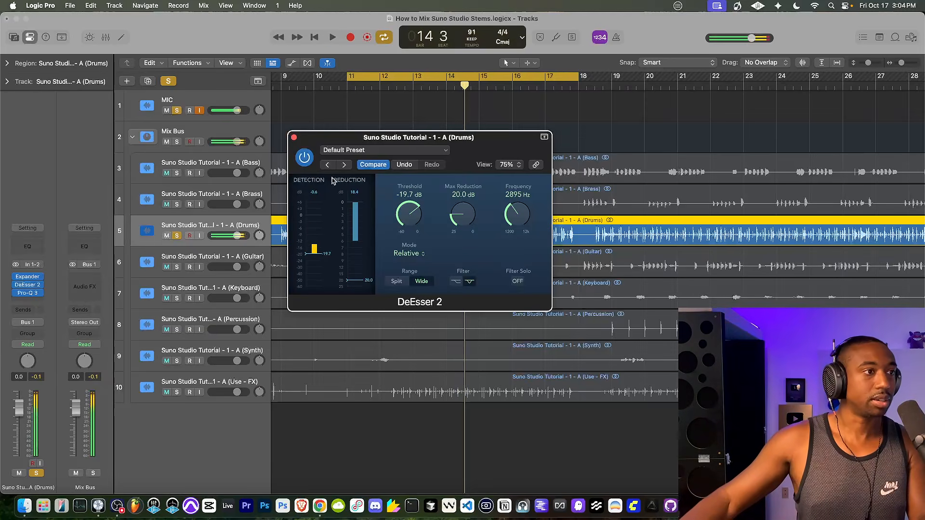
{"action": "left_click", "coordinate": [304, 159]}
{"action": "key", "text": "space"}
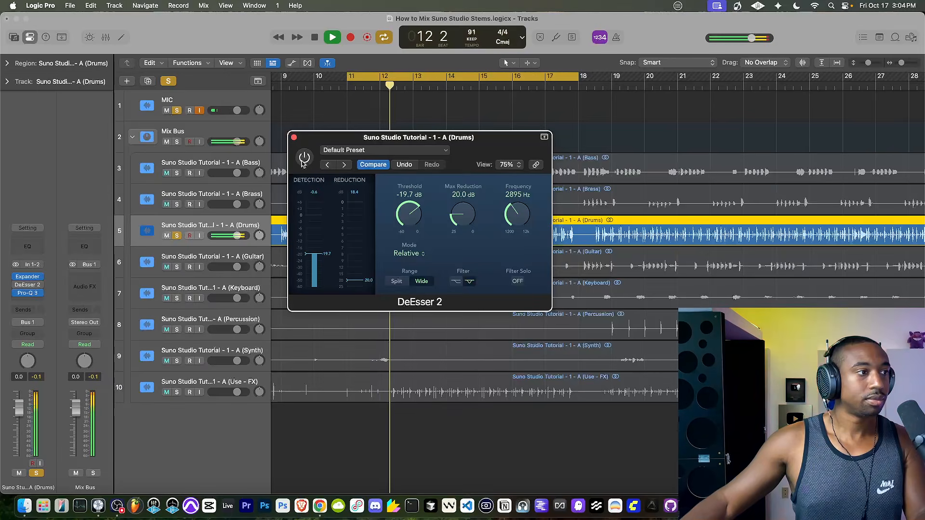
{"action": "left_click", "coordinate": [303, 163]}
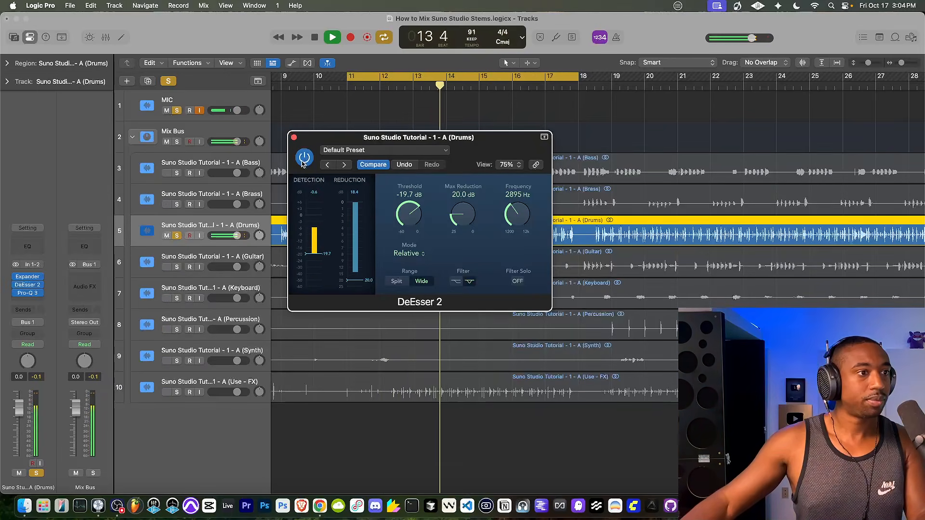
{"action": "key", "text": "space"}
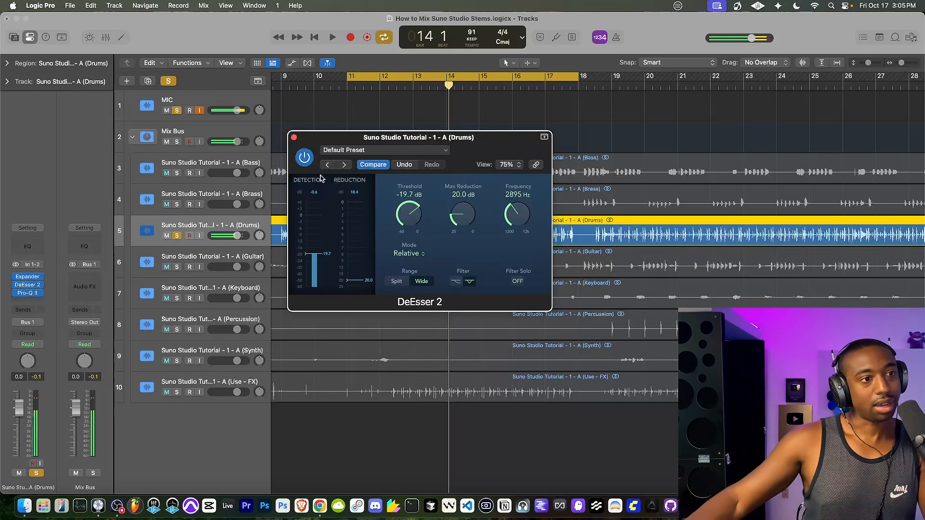
Switch the DeEsser 2 range to Split and raise its maximum reduction to 23.8 dB while the drums play.
{"action": "left_click", "coordinate": [400, 283]}
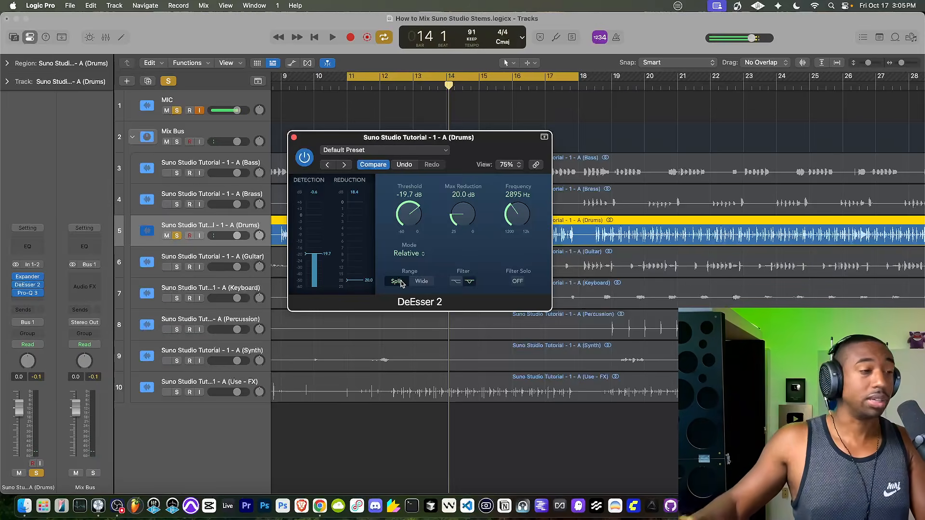
{"action": "key", "text": "space"}
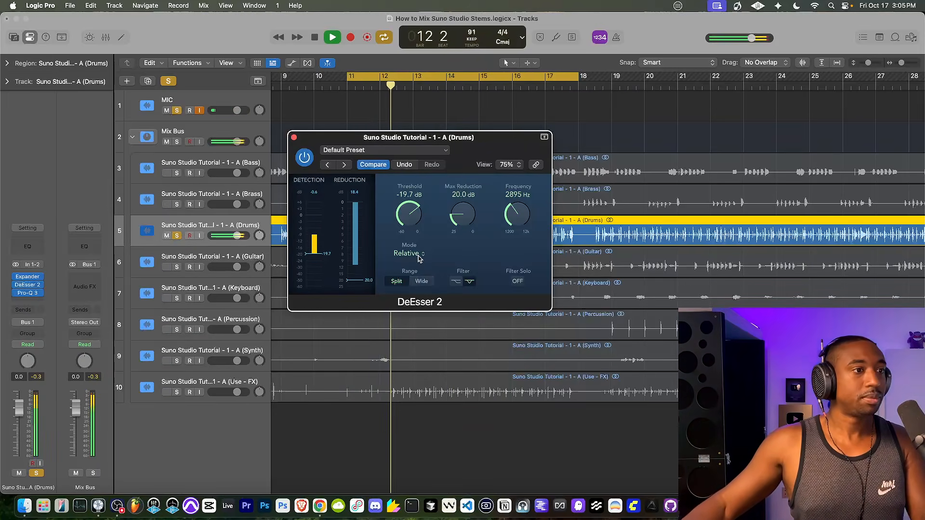
{"action": "key", "text": "space"}
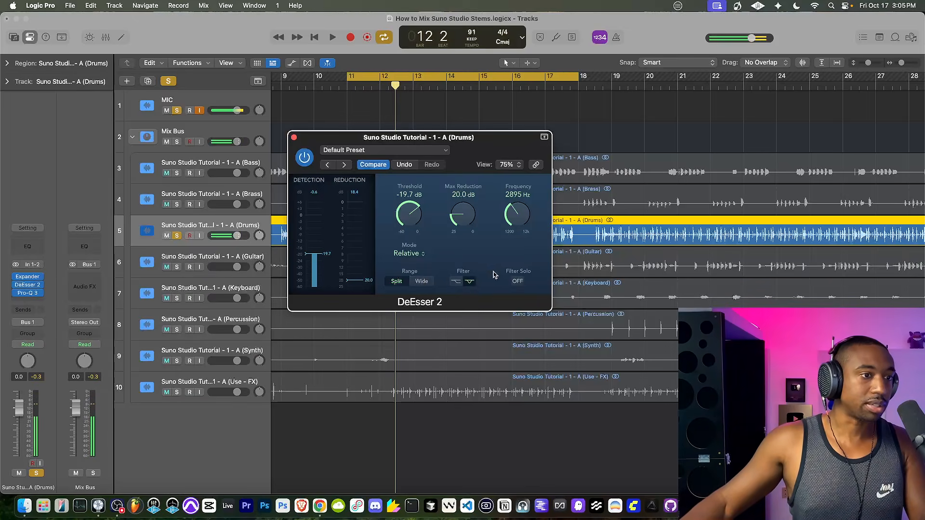
{"action": "key", "text": "space"}
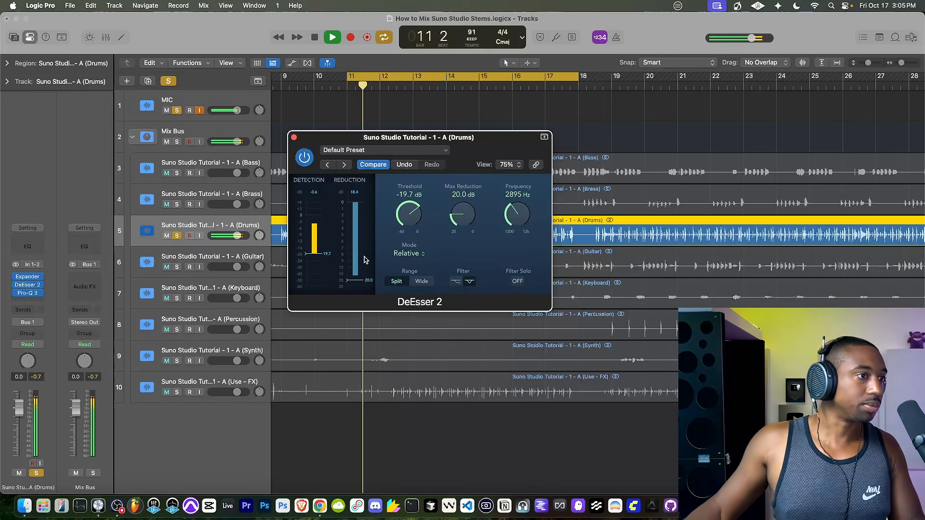
{"action": "mouse_move", "coordinate": [357, 282]}
{"action": "left_mouse_down"}
{"action": "mouse_move", "coordinate": [358, 270]}
{"action": "mouse_move", "coordinate": [358, 285]}
{"action": "left_mouse_up"}
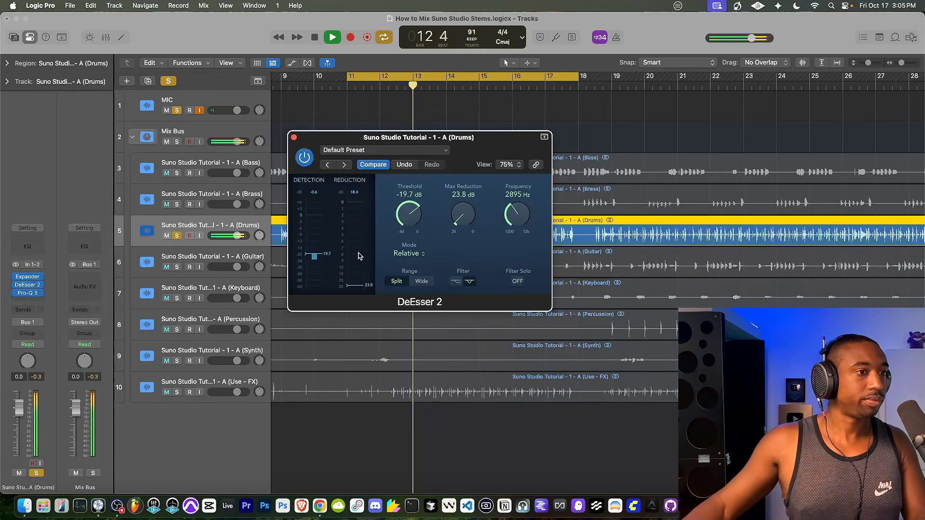
{"action": "key", "text": "space"}
{"action": "left_click", "coordinate": [293, 138]}
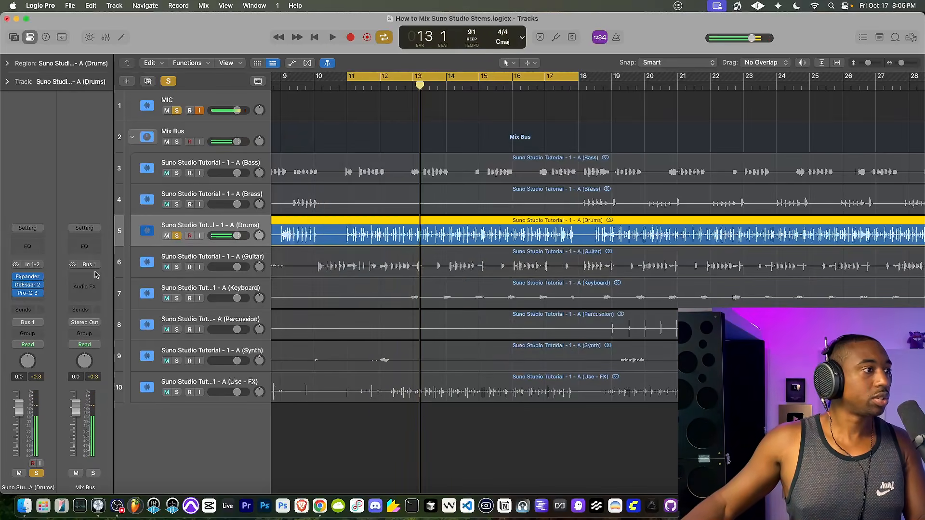
Remove DeEsser 2 from the drums channel and replace Pro-Q 3 with Logic's Channel EQ.
{"action": "left_click", "coordinate": [42, 285]}
{"action": "left_click", "coordinate": [64, 268]}
{"action": "left_click", "coordinate": [41, 292]}
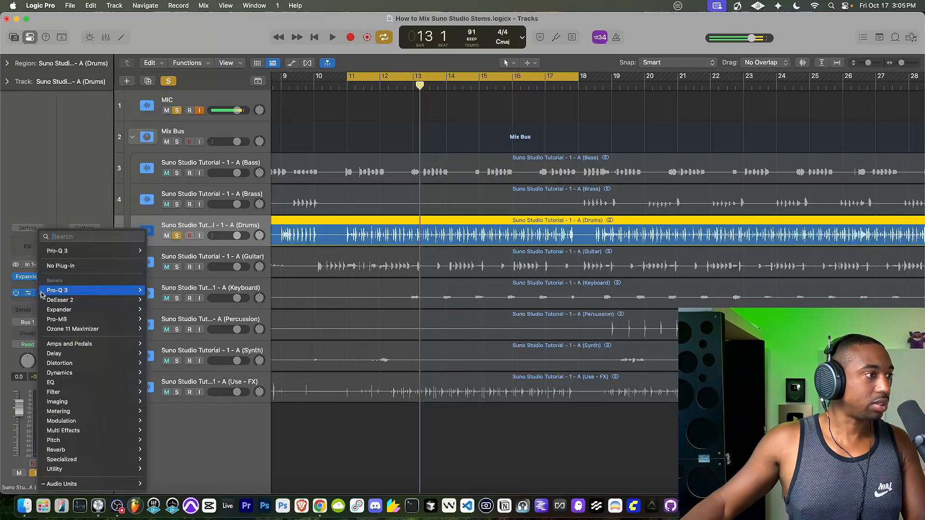
{"action": "mouse_move", "coordinate": [67, 376]}
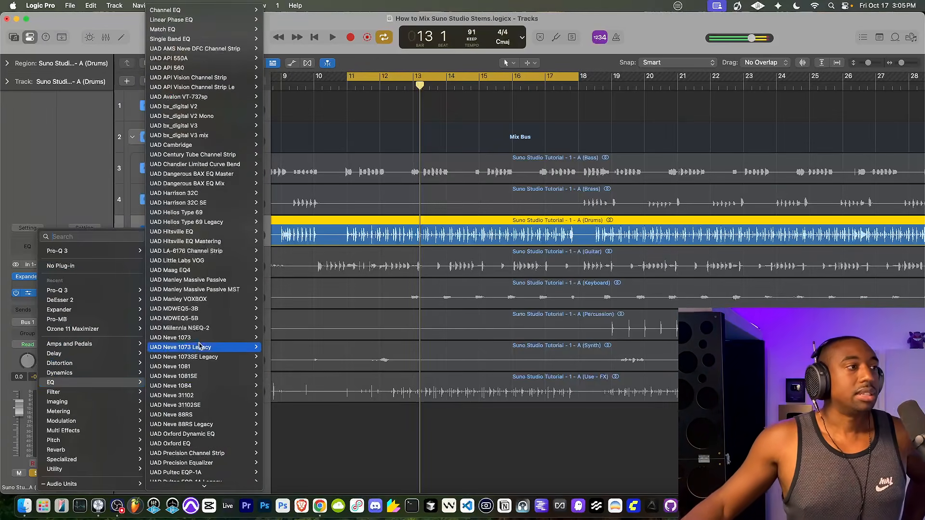
{"action": "left_click", "coordinate": [202, 10]}
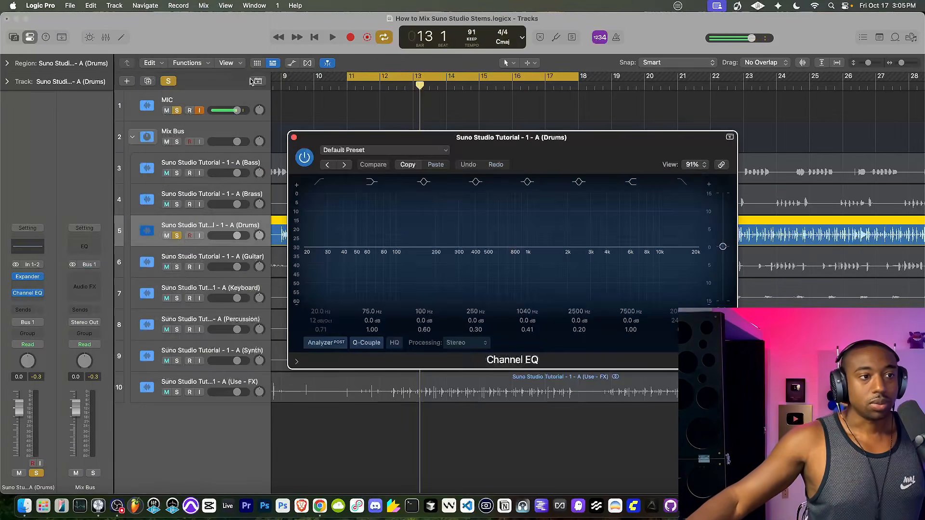
Turn on HQ in the Channel EQ and cut the drums by 4.9 dB at 2800 Hz with a Q of 0.54.
{"action": "left_click", "coordinate": [395, 342]}
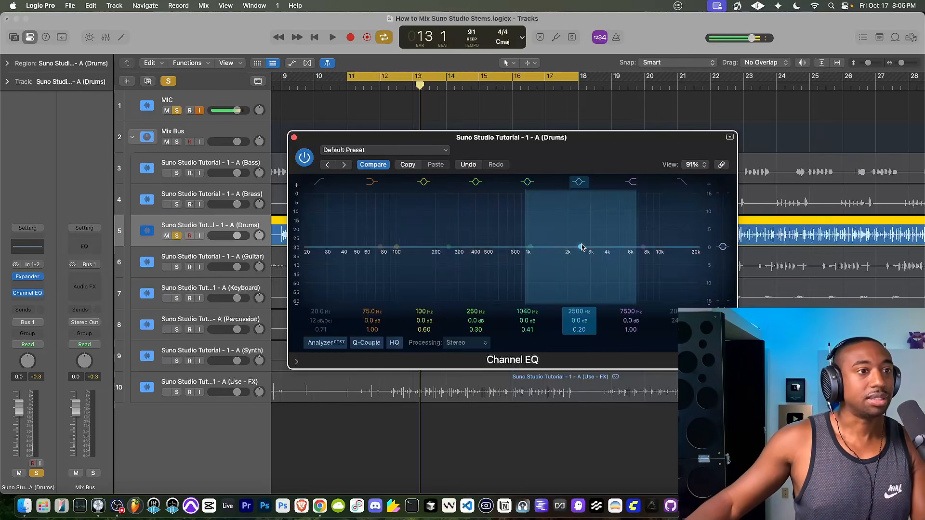
{"action": "key", "text": "space"}
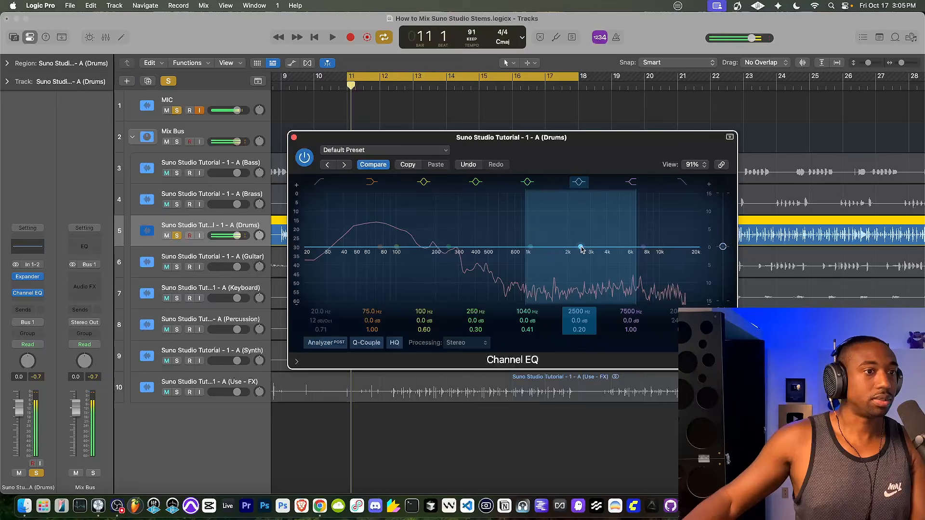
{"action": "left_click_drag", "start_coordinate": [580, 249], "coordinate": [589, 270]}
{"action": "scroll", "coordinate": [582, 255], "scroll_direction": "up", "scroll_amount": 5}
{"action": "key", "text": "space"}
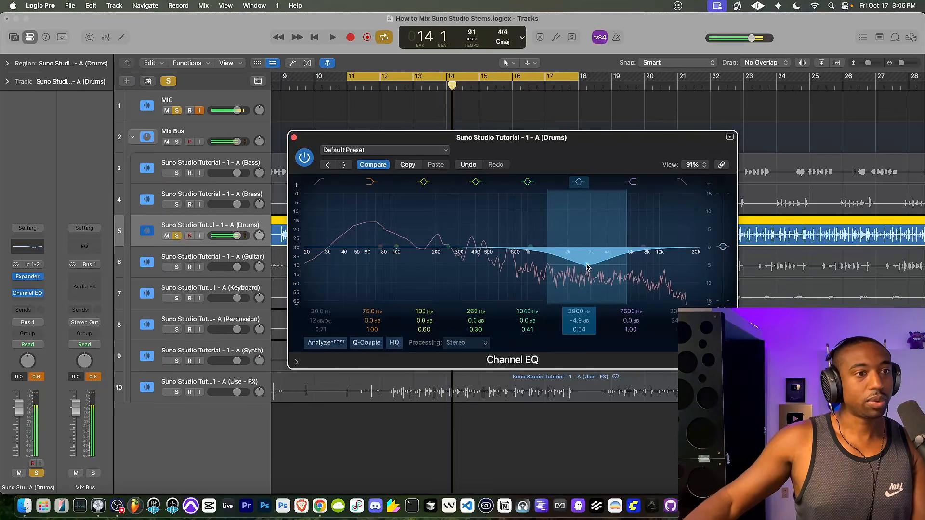
{"action": "left_click", "coordinate": [294, 138]}
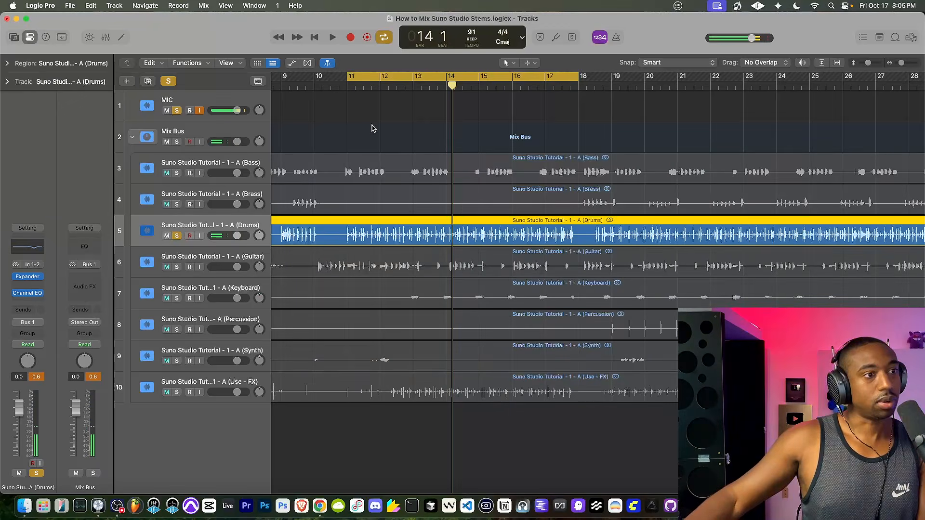
Extend the cycle range from bar 1 to the end of the stems and return the playhead to the start.
{"action": "scroll", "coordinate": [353, 77], "scroll_direction": "down", "scroll_amount": 5}
{"action": "left_click_drag", "start_coordinate": [348, 76], "coordinate": [202, 96]}
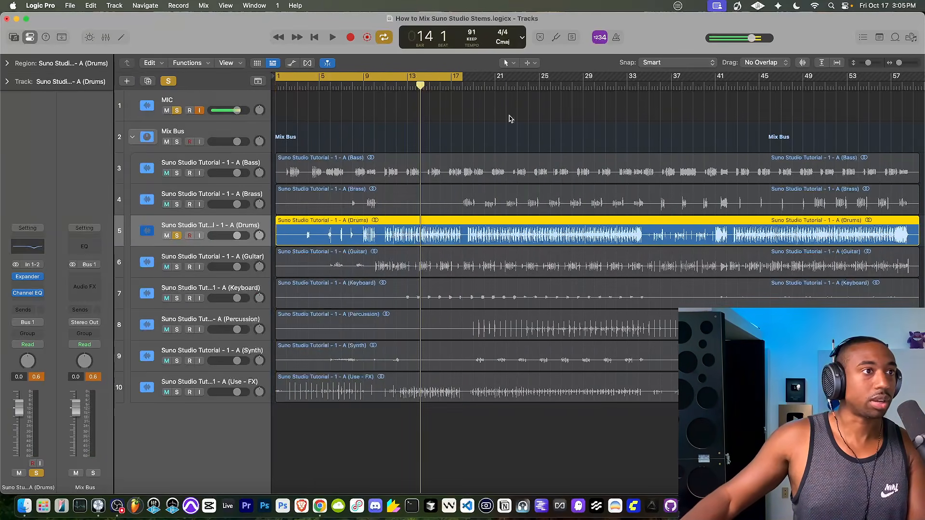
{"action": "left_click_drag", "start_coordinate": [455, 75], "coordinate": [904, 156]}
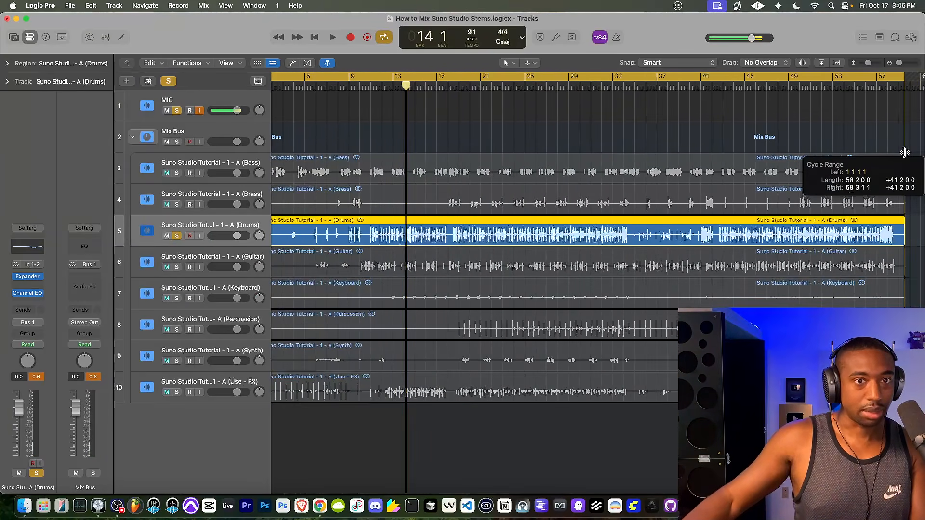
{"action": "key", "text": "Return"}
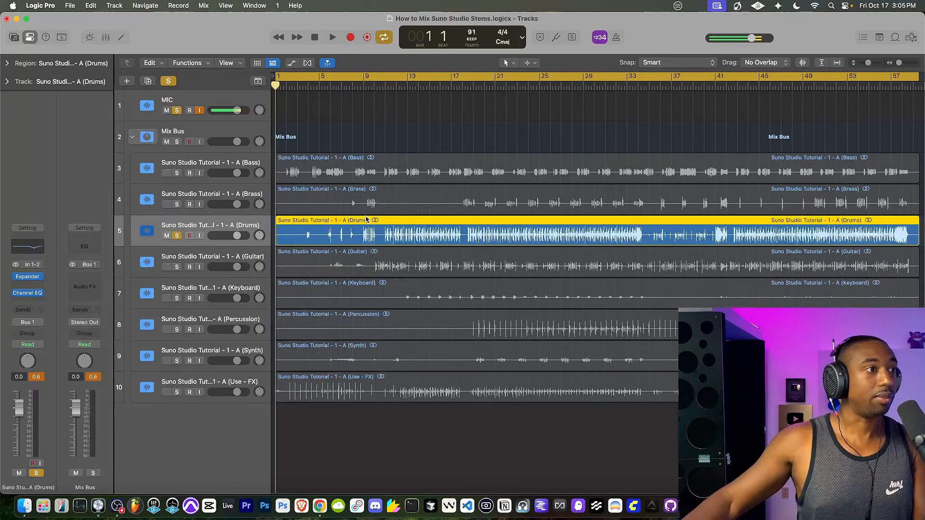
Play the drum intro from the start and from bar 7, and check the Expander on the drums channel.
{"action": "key", "text": "space"}
{"action": "key", "text": "space"}
{"action": "left_click", "coordinate": [345, 80]}
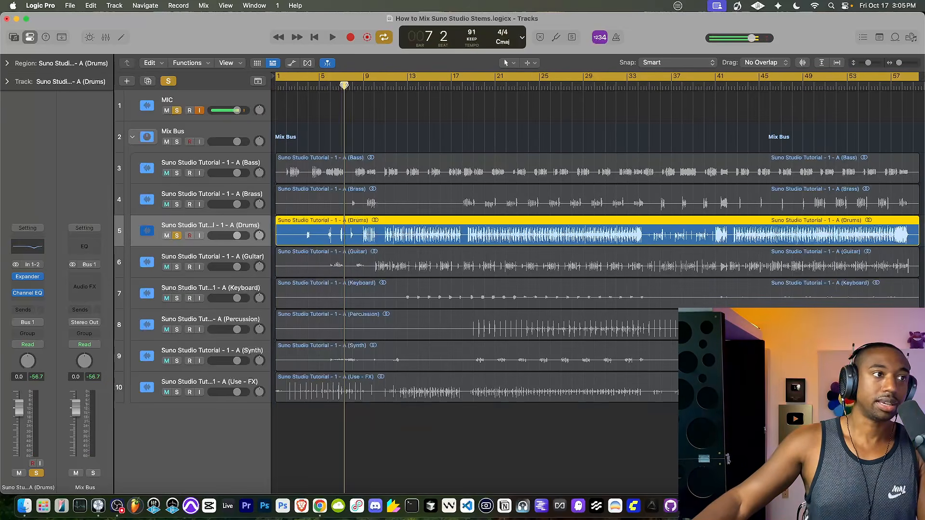
{"action": "key", "text": "space"}
{"action": "key", "text": "space"}
{"action": "left_click", "coordinate": [27, 277]}
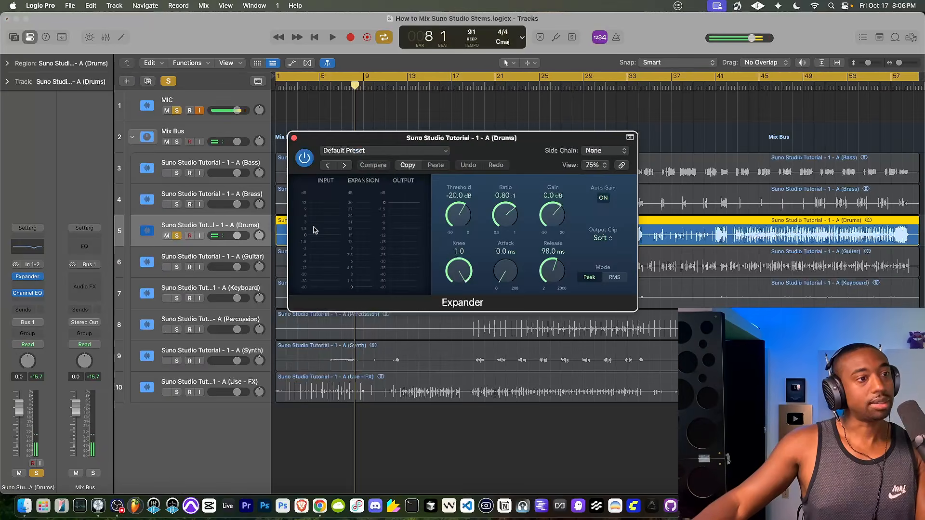
{"action": "left_click", "coordinate": [293, 139]}
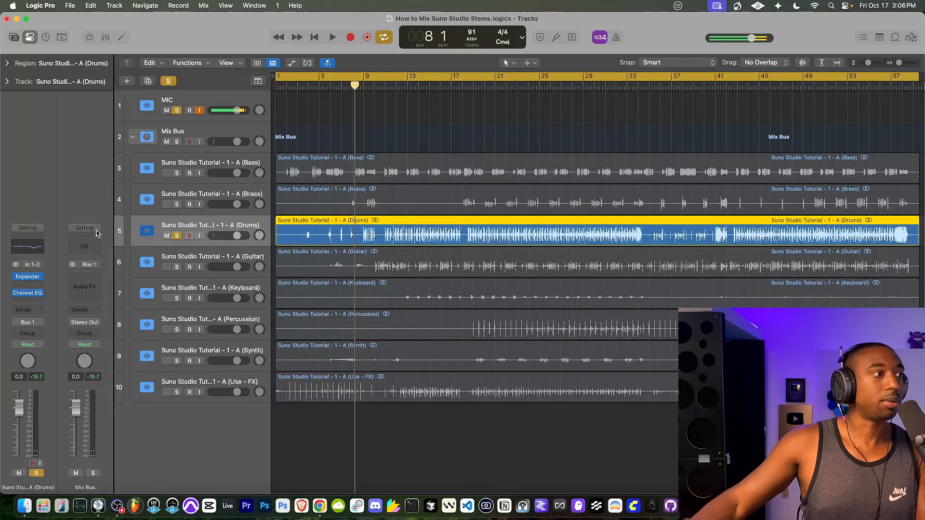
Boost the drums by 1.7 dB at 75 Hz in the Channel EQ and play them with the EQ bypassed.
{"action": "left_click", "coordinate": [30, 296]}
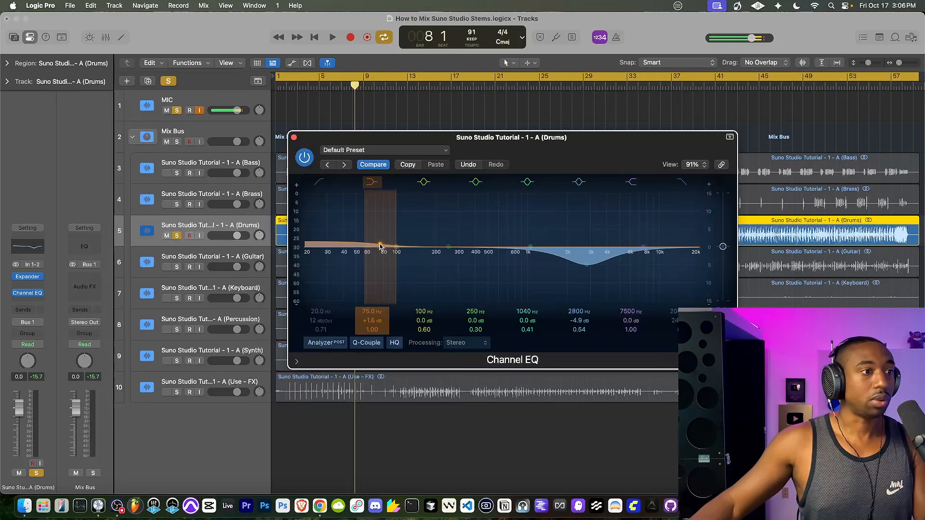
{"action": "key", "text": "space"}
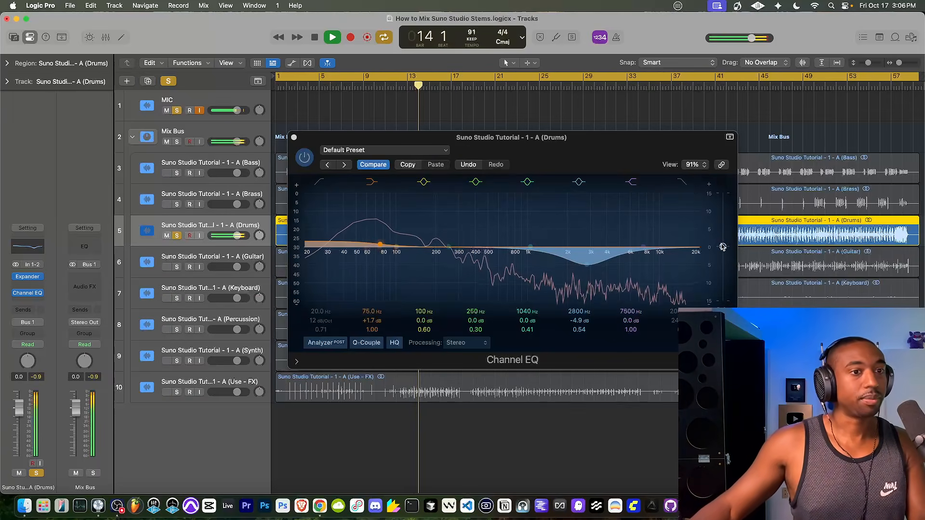
{"action": "left_click", "coordinate": [304, 158]}
{"action": "left_click", "coordinate": [308, 159]}
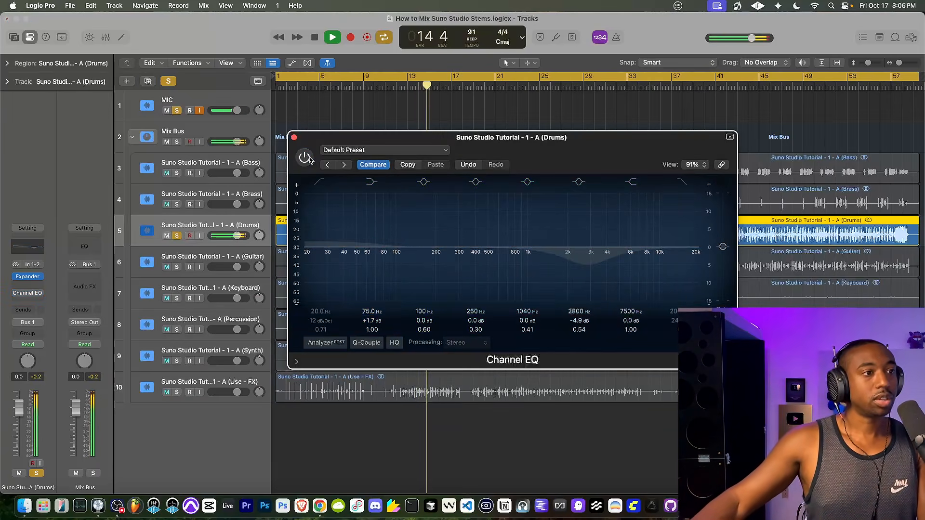
{"action": "key", "text": "space"}
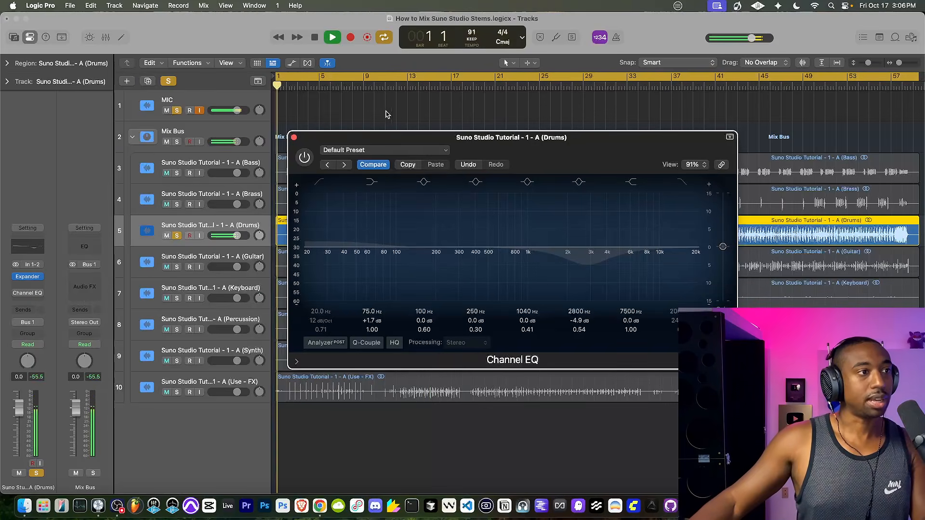
Play the drums from around bar 10, comparing Channel EQ on and off, and close it with the effect enabled.
{"action": "left_click", "coordinate": [374, 86]}
{"action": "left_click_drag", "start_coordinate": [380, 138], "coordinate": [365, 148]}
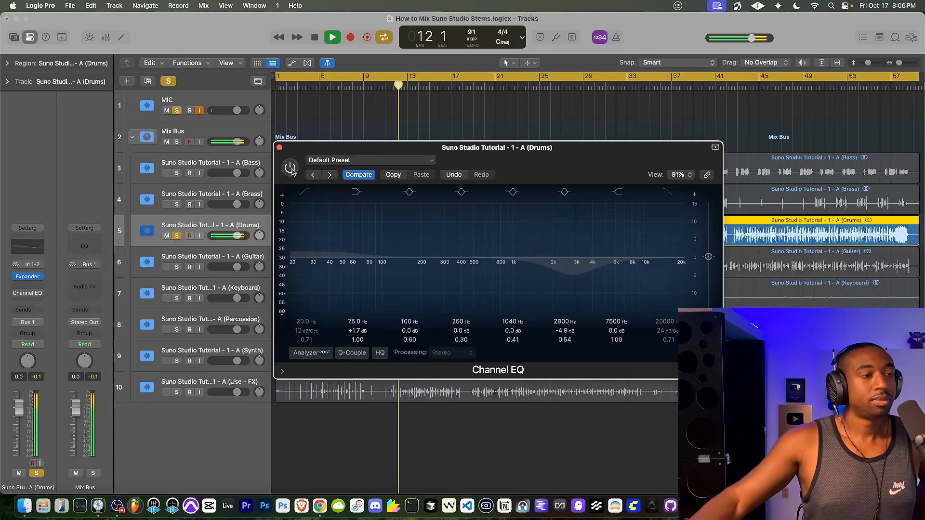
{"action": "left_click", "coordinate": [290, 168]}
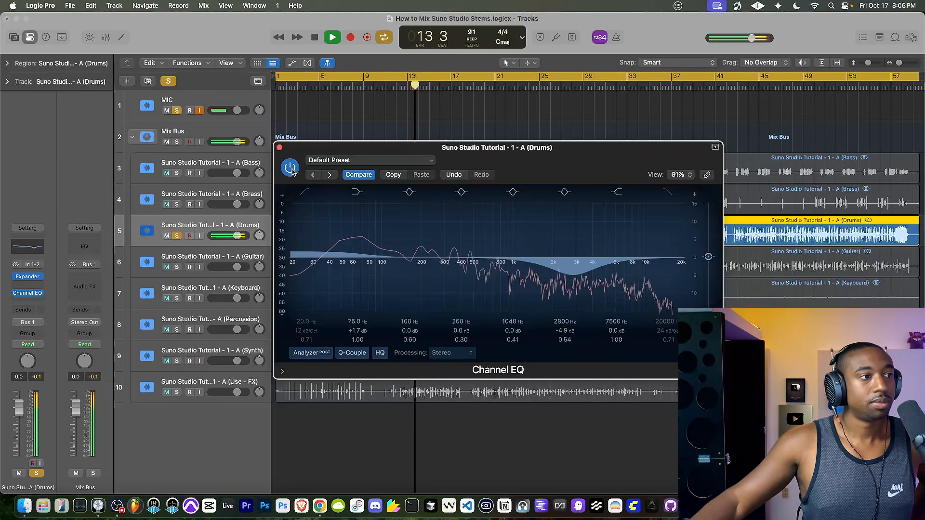
{"action": "left_click", "coordinate": [290, 168]}
{"action": "left_click", "coordinate": [291, 168]}
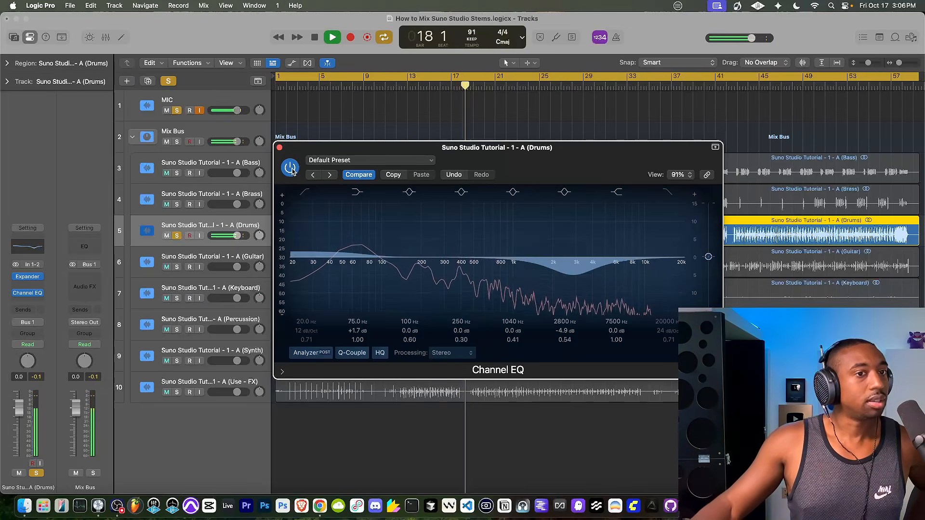
{"action": "left_click", "coordinate": [290, 169]}
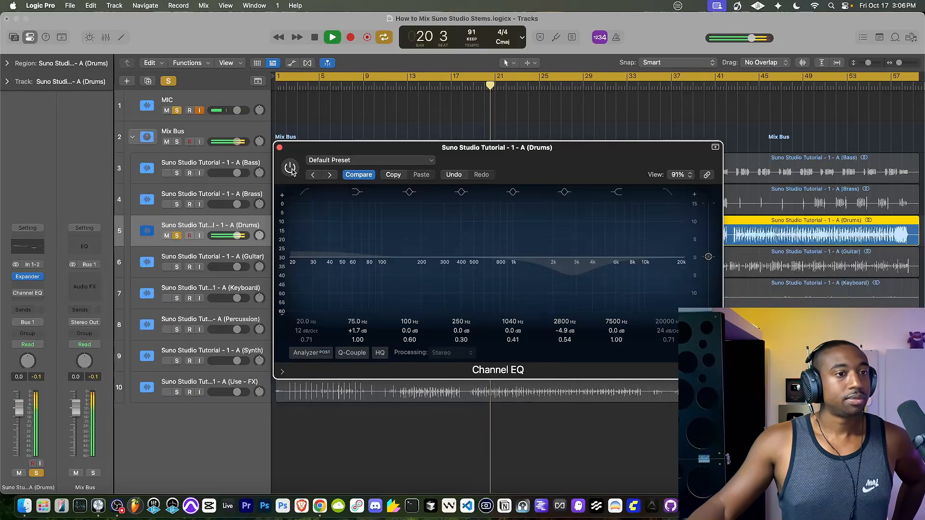
{"action": "left_click", "coordinate": [291, 169]}
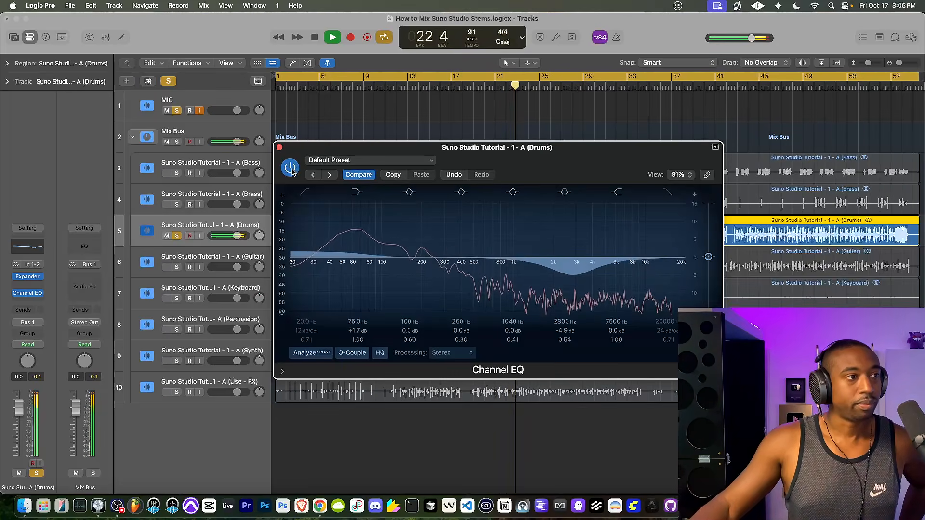
{"action": "left_click", "coordinate": [279, 147]}
{"action": "key", "text": "space"}
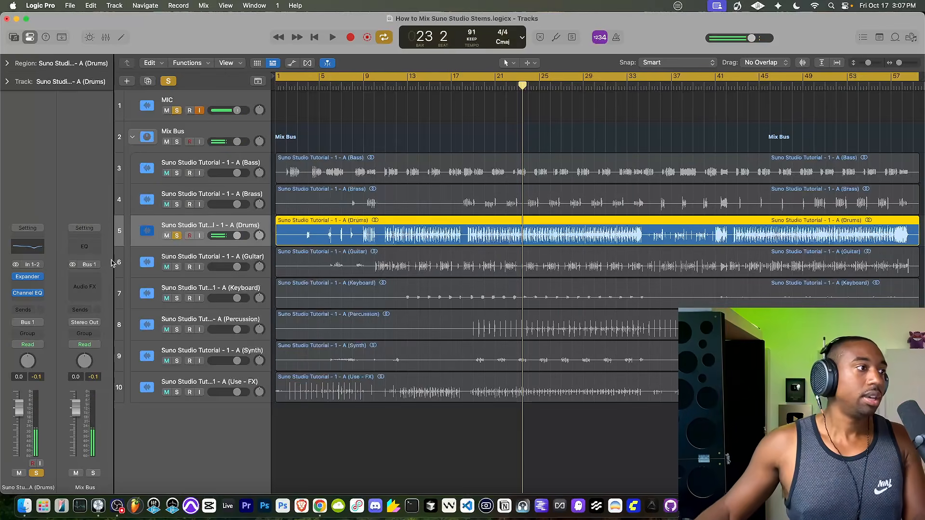
Insert a Compressor before the Expander on the drums channel.
{"action": "left_click_drag", "start_coordinate": [28, 286], "coordinate": [29, 290]}
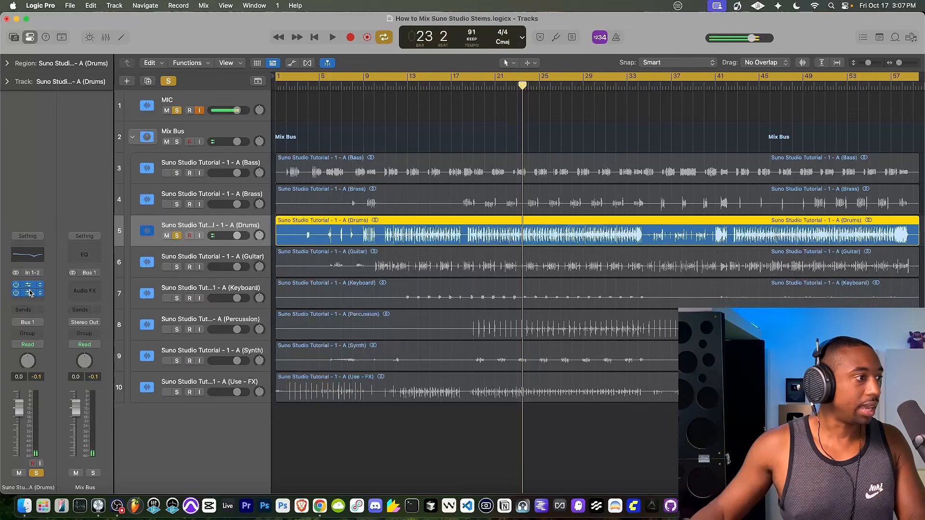
{"action": "left_click", "coordinate": [27, 284]}
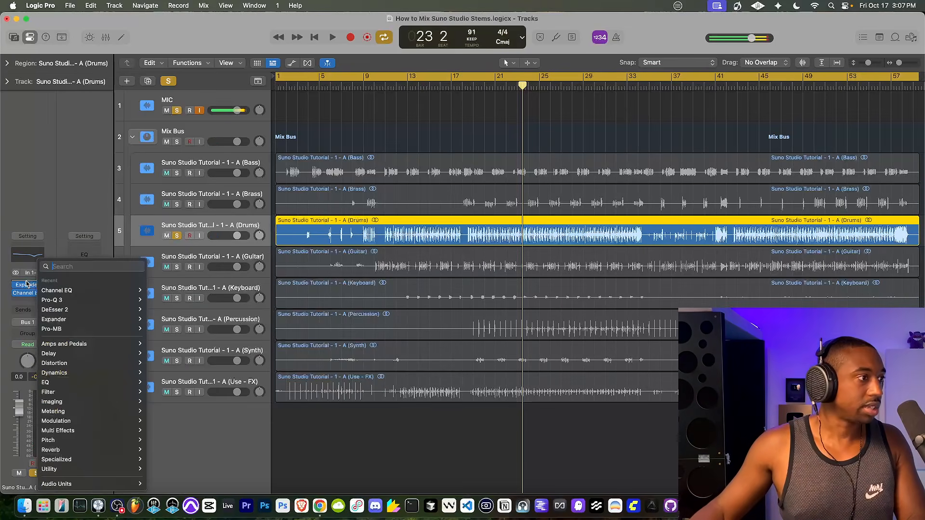
{"action": "mouse_move", "coordinate": [74, 373]}
{"action": "mouse_move", "coordinate": [168, 38]}
{"action": "left_click", "coordinate": [166, 20]}
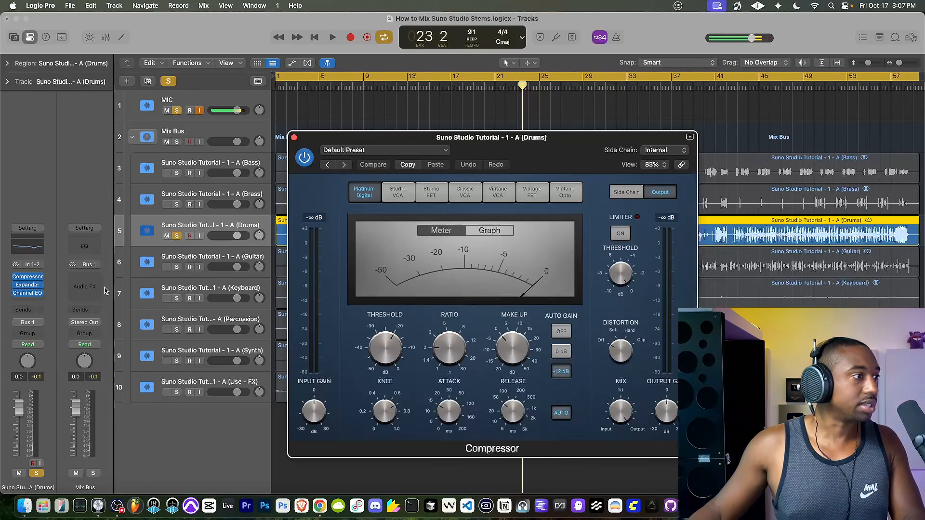
Switch the drums compressor to the Studio FET model while playing the soloed drums from the start.
{"action": "left_click_drag", "start_coordinate": [628, 362], "coordinate": [626, 340]}
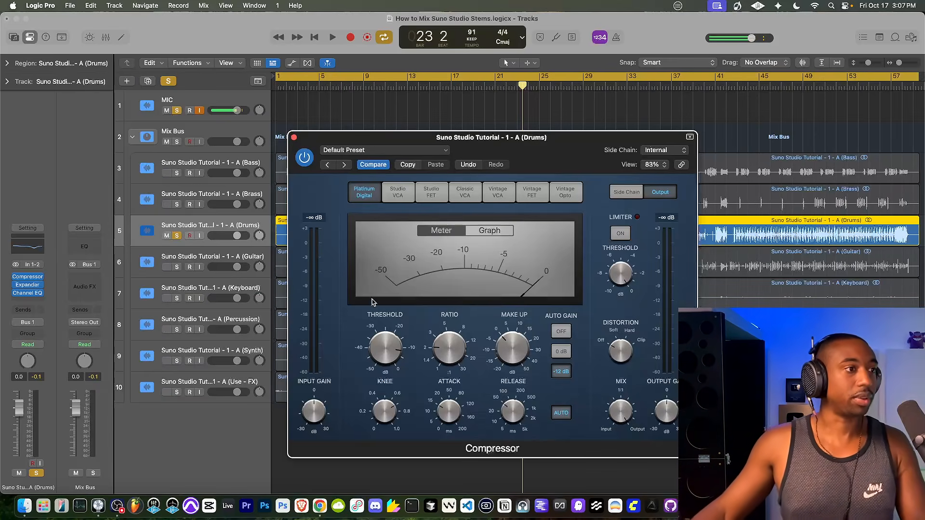
{"action": "key", "text": "Return"}
{"action": "key", "text": "space"}
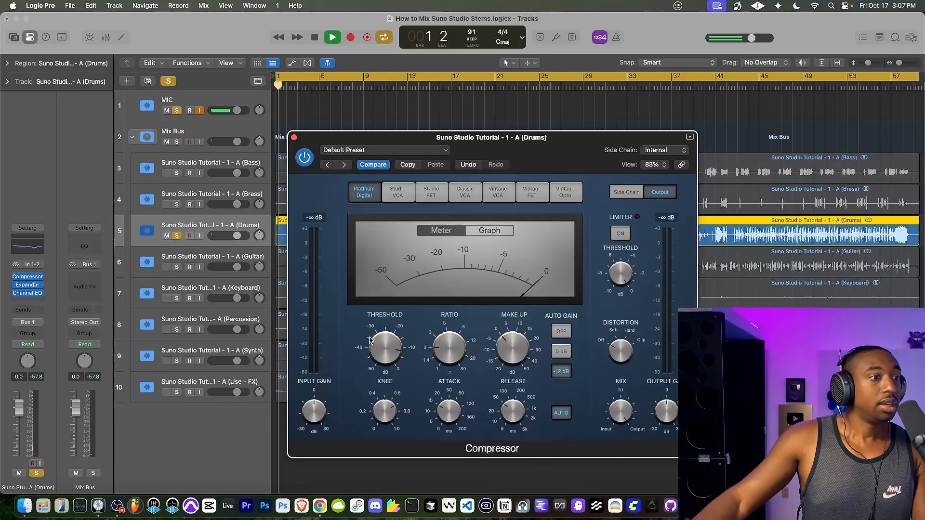
{"action": "key", "text": "Return"}
{"action": "key", "text": "space"}
{"action": "key", "text": "space"}
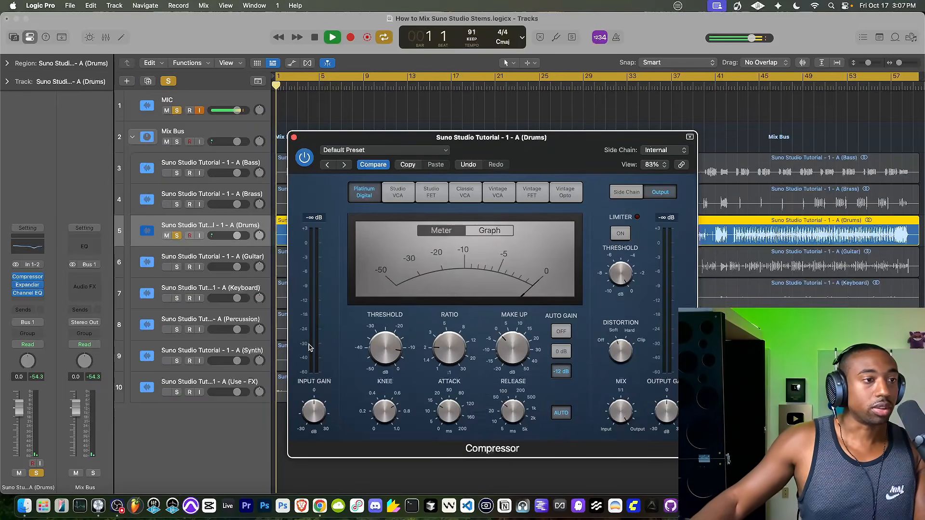
{"action": "left_click", "coordinate": [419, 198]}
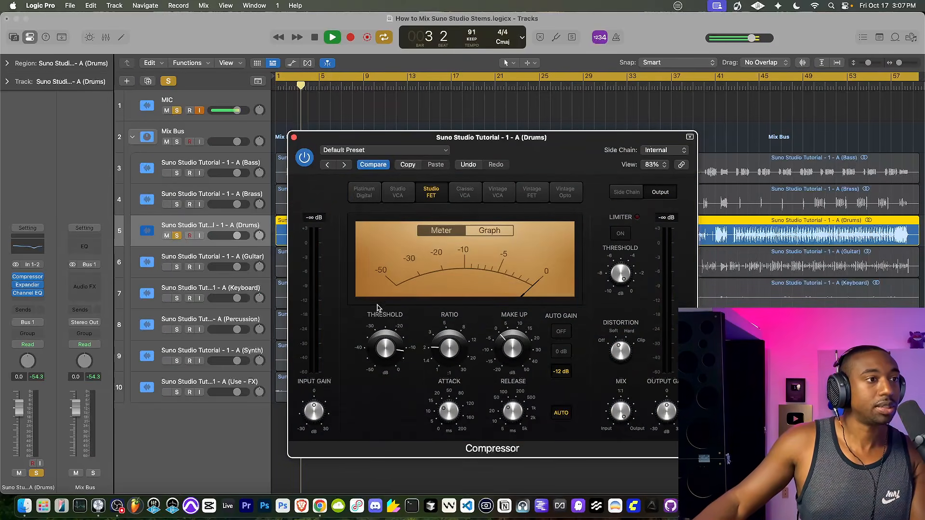
Unsolo the drums, then raise the compressor threshold close to 0 dB and turn off auto release.
{"action": "left_click", "coordinate": [177, 236]}
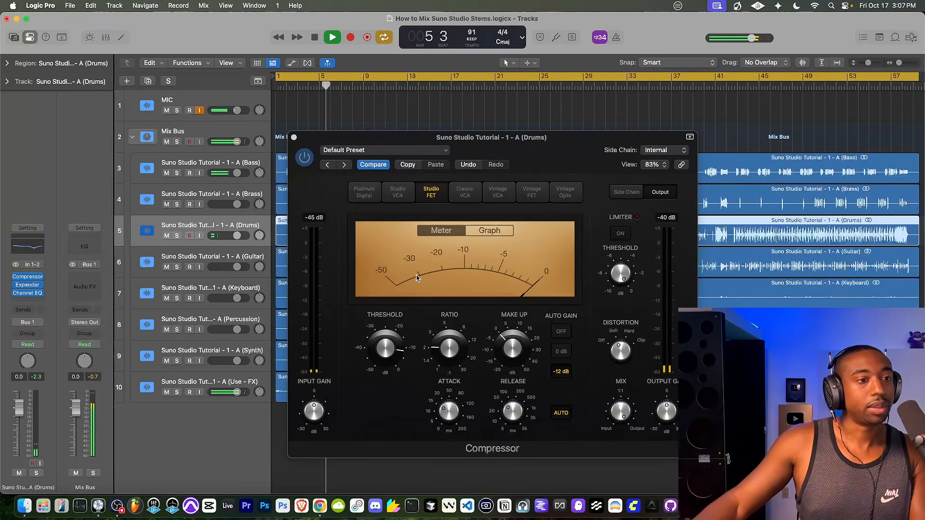
{"action": "left_click_drag", "start_coordinate": [382, 352], "coordinate": [382, 332]}
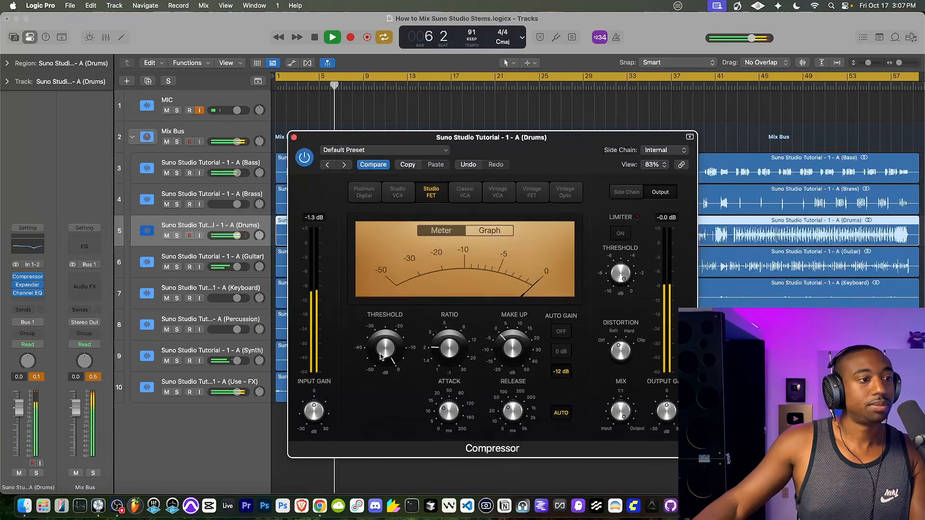
{"action": "left_click", "coordinate": [560, 414]}
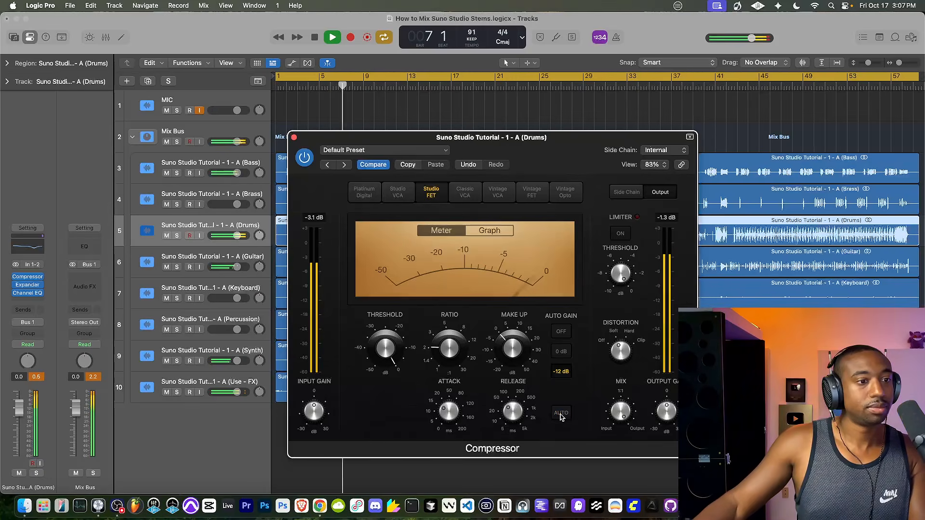
{"action": "mouse_move", "coordinate": [515, 412]}
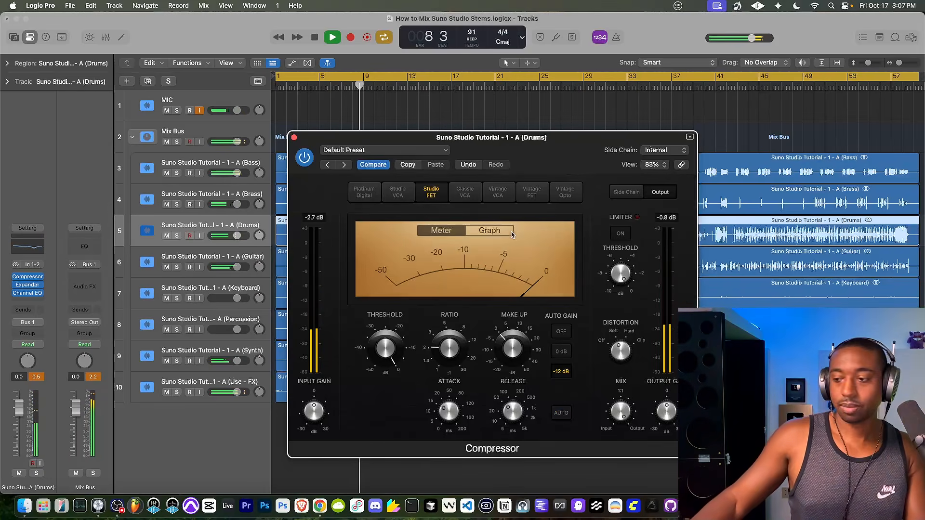
{"action": "left_click_drag", "start_coordinate": [504, 139], "coordinate": [426, 136]}
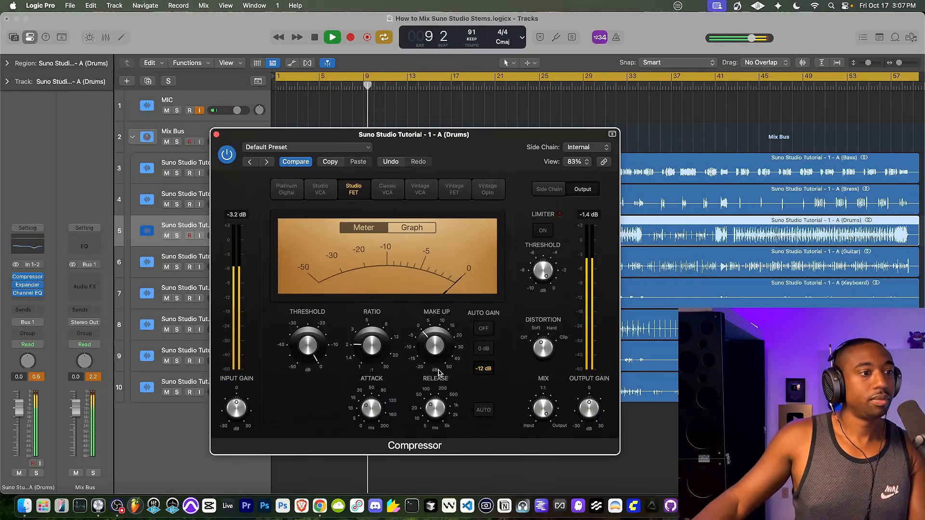
{"action": "mouse_move", "coordinate": [437, 356]}
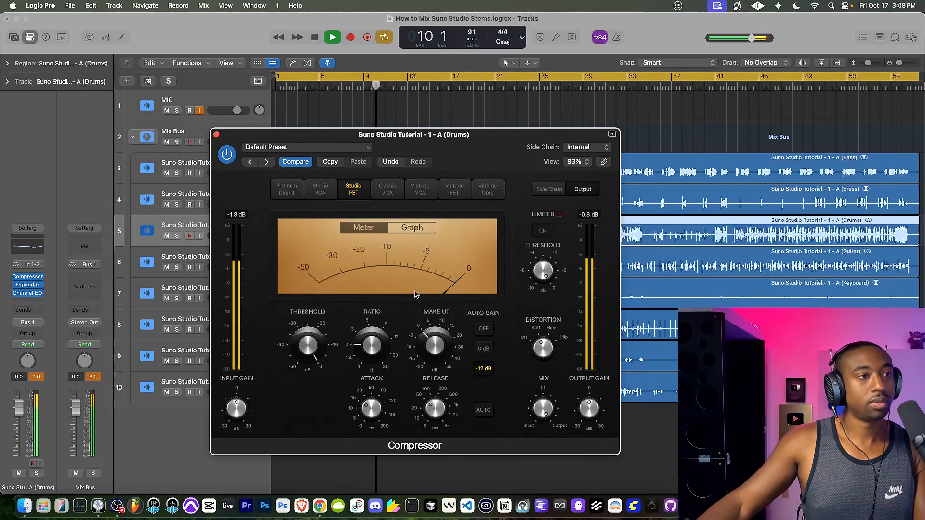
Play the full mix from around bar 8, comparing the drums compressor bypassed and enabled, and close it enabled.
{"action": "left_click", "coordinate": [231, 160]}
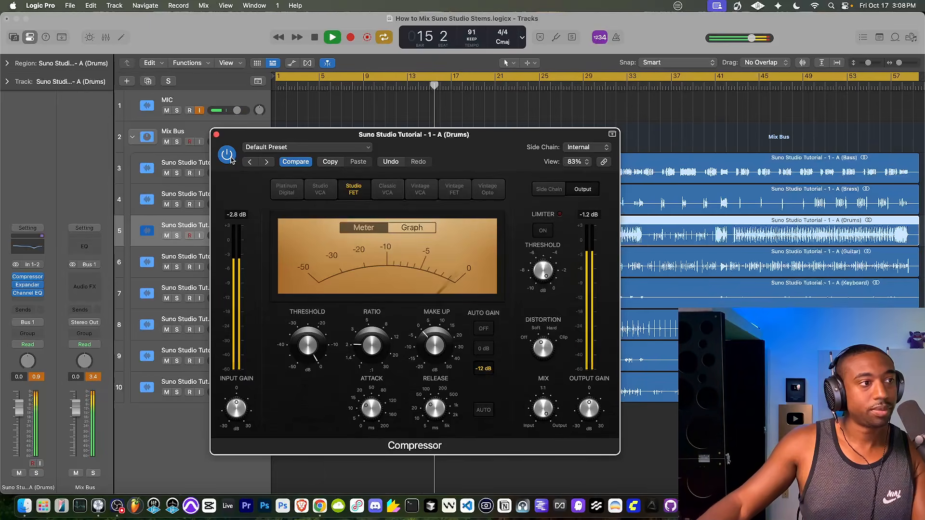
{"action": "key", "text": "space"}
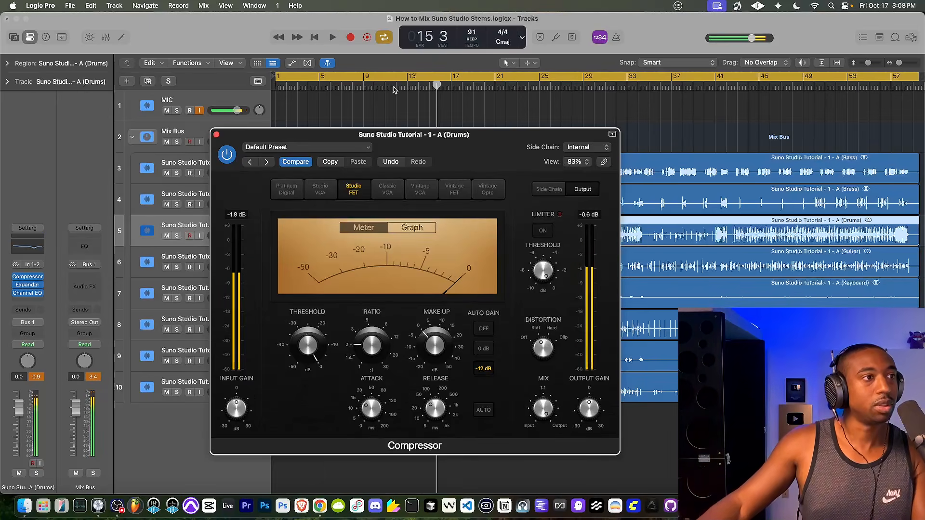
{"action": "double_click", "coordinate": [350, 87]}
{"action": "left_click", "coordinate": [227, 154]}
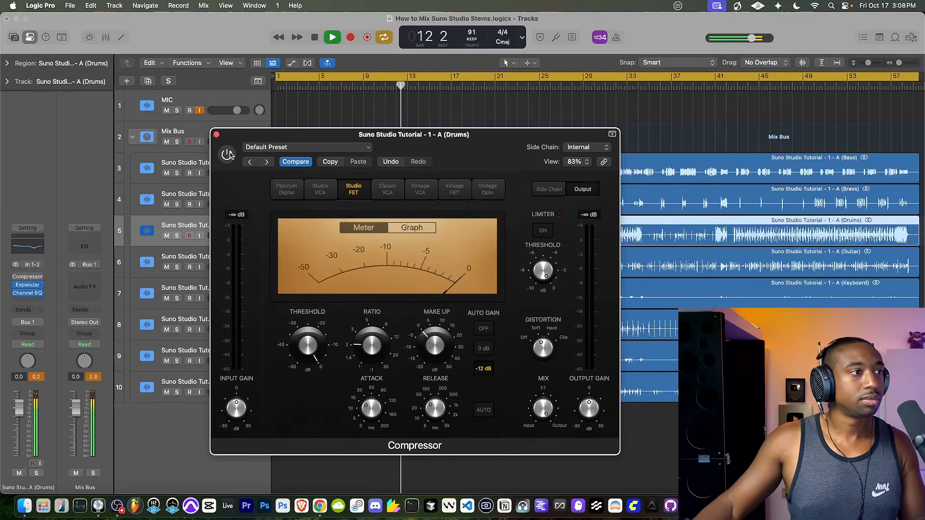
{"action": "left_click", "coordinate": [227, 154]}
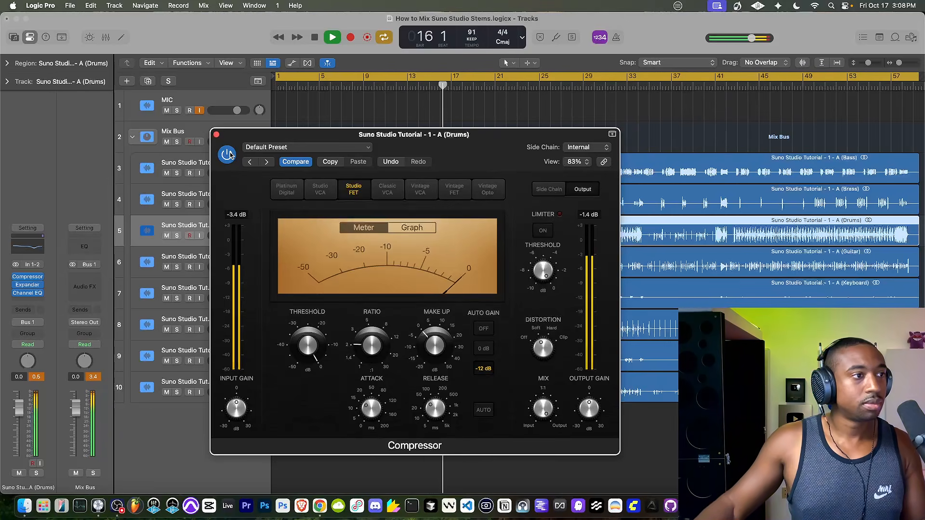
{"action": "left_click", "coordinate": [215, 135]}
{"action": "key", "text": "space"}
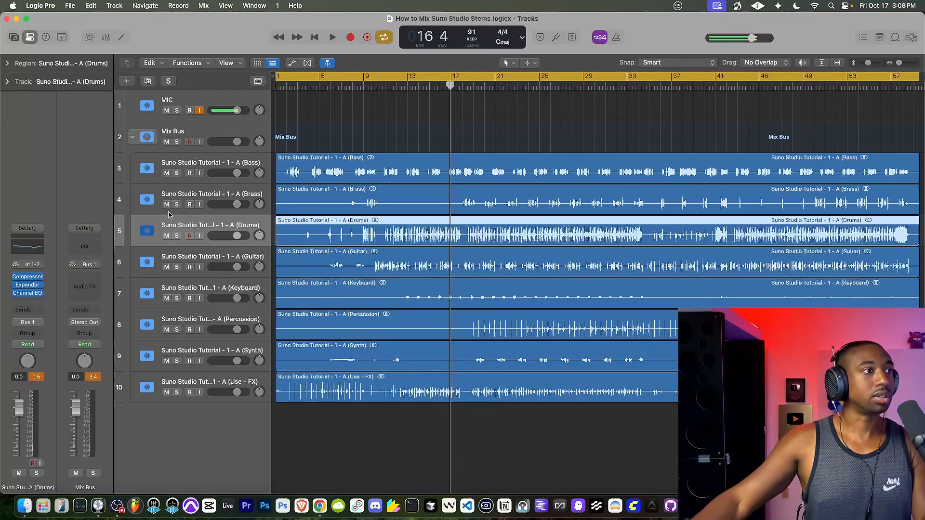
Insert Channel EQ on the bass channel and turn on HQ.
{"action": "left_click", "coordinate": [183, 167]}
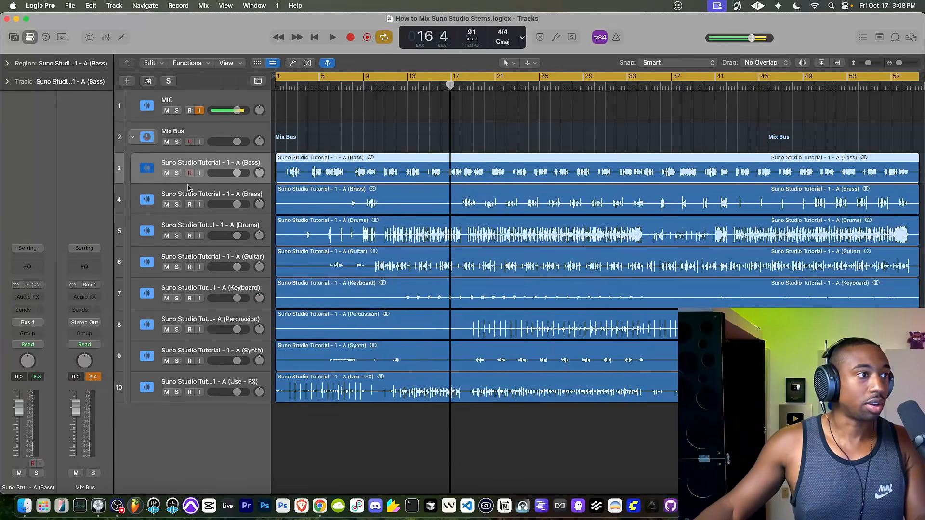
{"action": "key", "text": "Return"}
{"action": "key", "text": "space"}
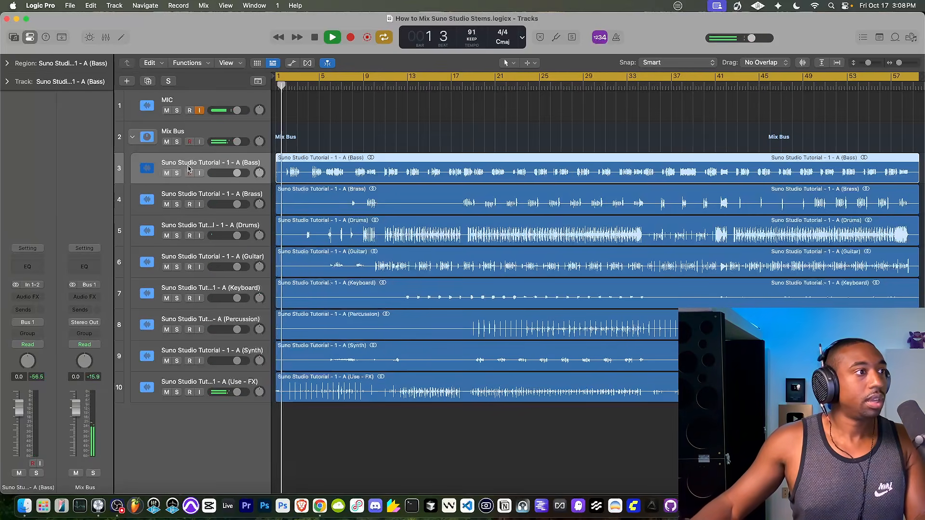
{"action": "left_click", "coordinate": [28, 297]}
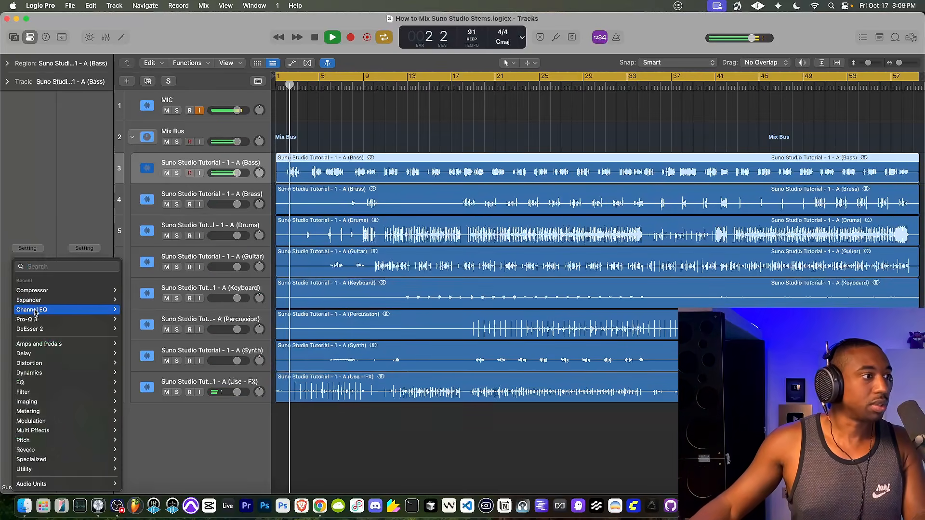
{"action": "left_click", "coordinate": [135, 298]}
{"action": "key", "text": "space"}
{"action": "left_click", "coordinate": [394, 343]}
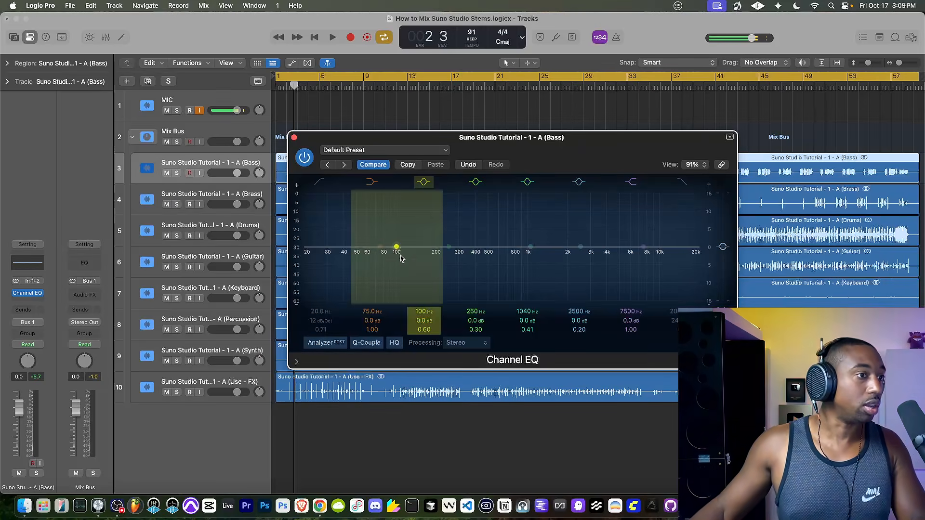
Boost the bass by 1.8 dB at 75 Hz in the Channel EQ and play the song to hear it.
{"action": "key", "text": "space"}
{"action": "key", "text": "space"}
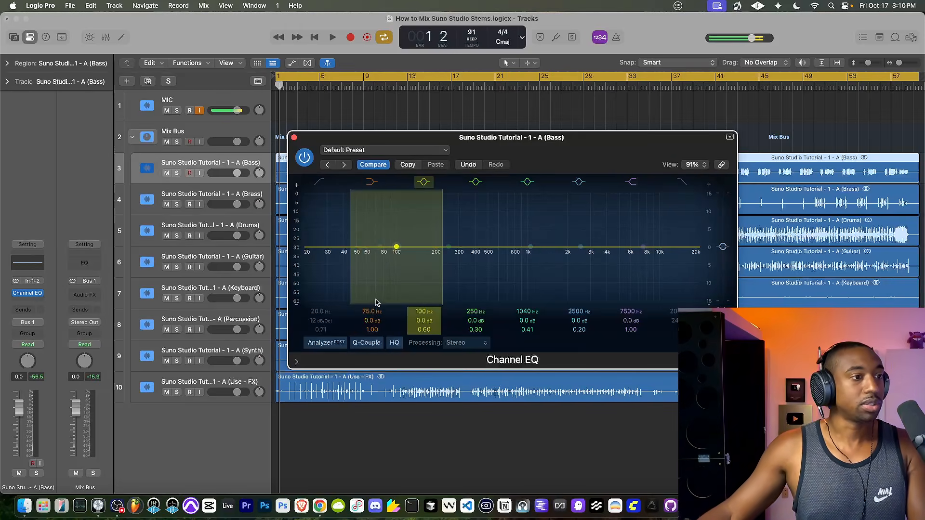
{"action": "left_click_drag", "start_coordinate": [371, 313], "coordinate": [371, 305]}
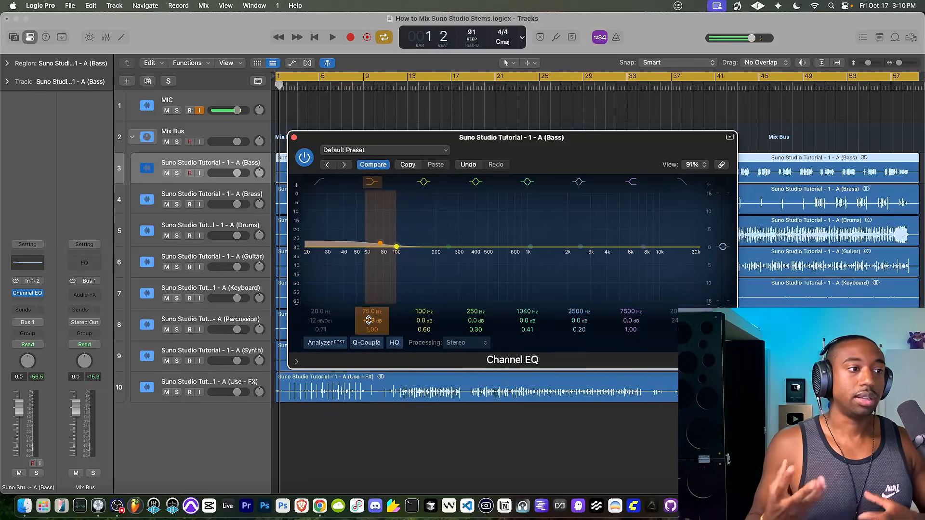
{"action": "key", "text": "space"}
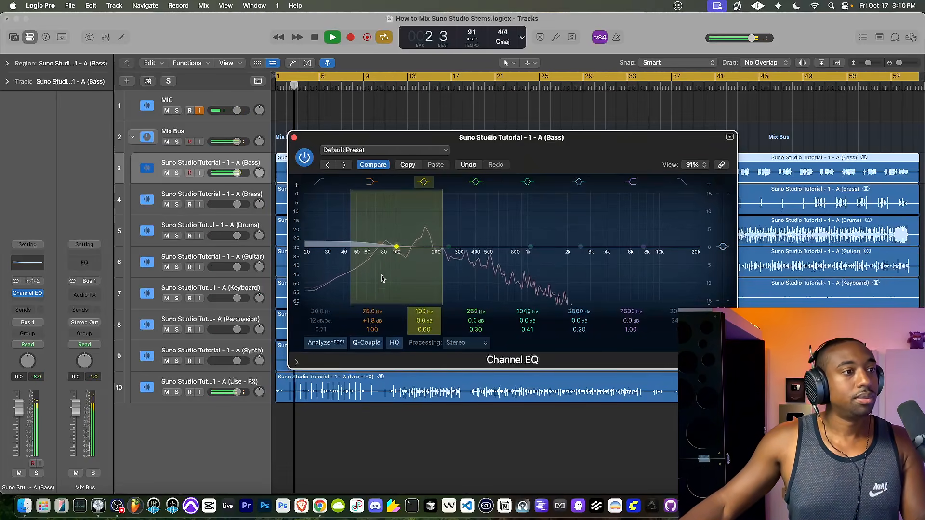
Move the bass Channel EQ window clear of the bass track and play the mix from around bar 4.
{"action": "key", "text": "space"}
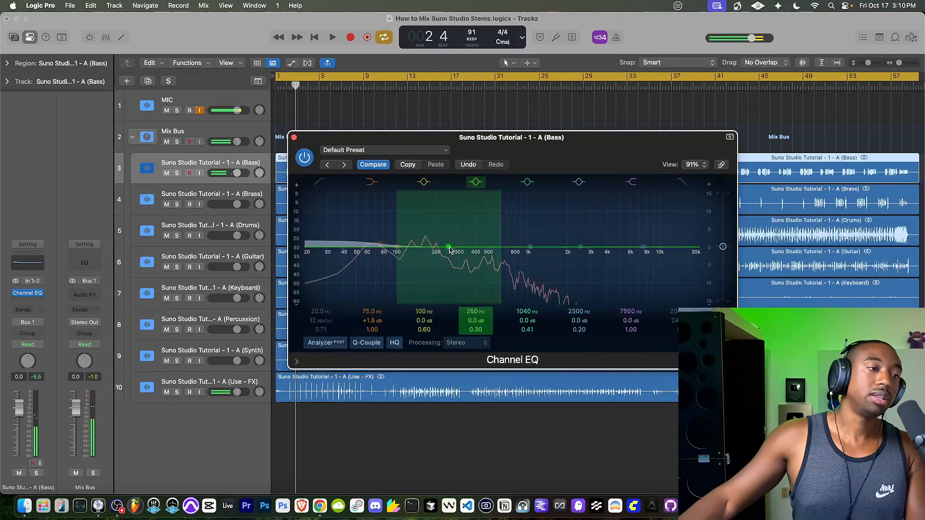
{"action": "left_click_drag", "start_coordinate": [374, 141], "coordinate": [354, 208]}
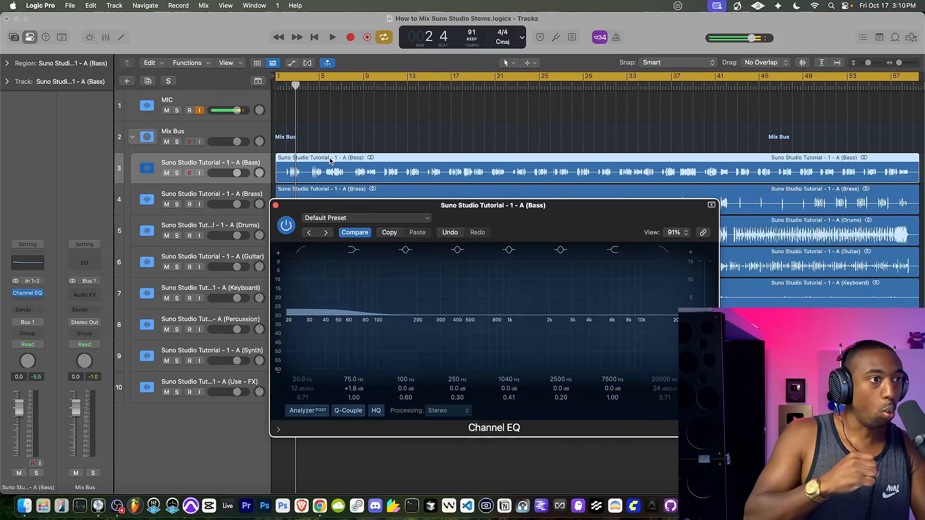
{"action": "left_click", "coordinate": [316, 86]}
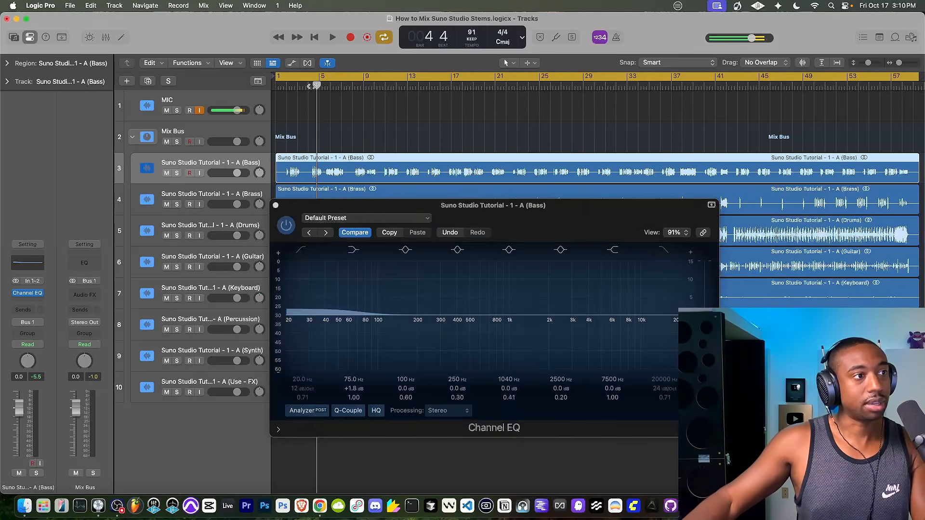
{"action": "key", "text": "space"}
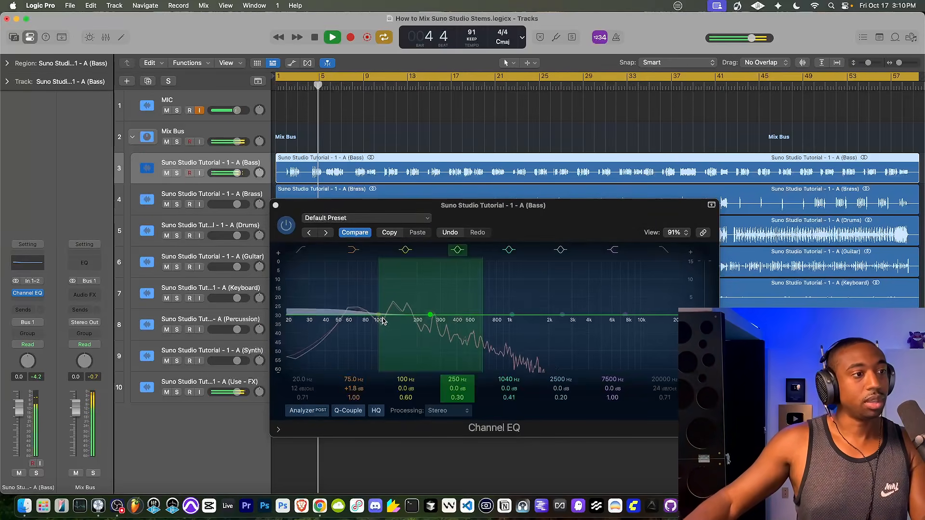
{"action": "key", "text": "space"}
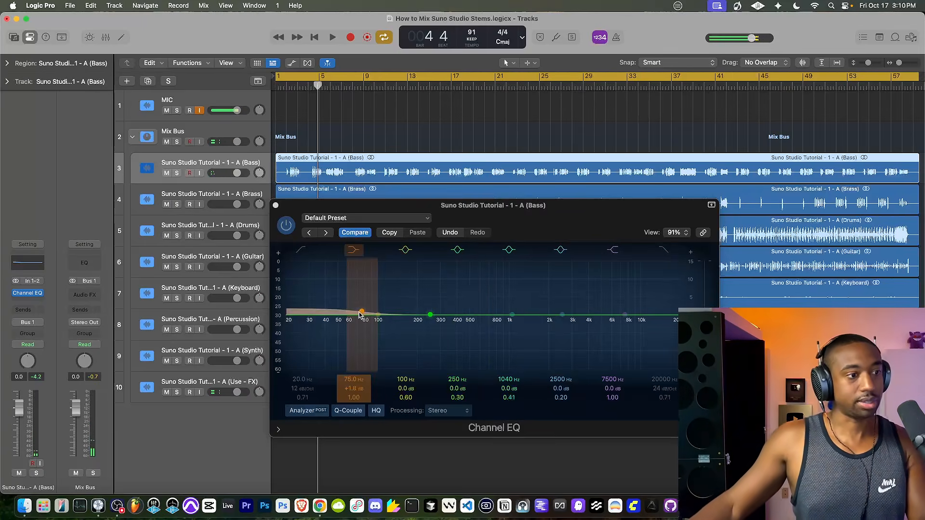
Raise the bass low-shelf boost at 75 Hz to +9.3 dB and audition it from around bars 4 and 17.
{"action": "left_click_drag", "start_coordinate": [360, 313], "coordinate": [362, 298]}
{"action": "key", "text": "space"}
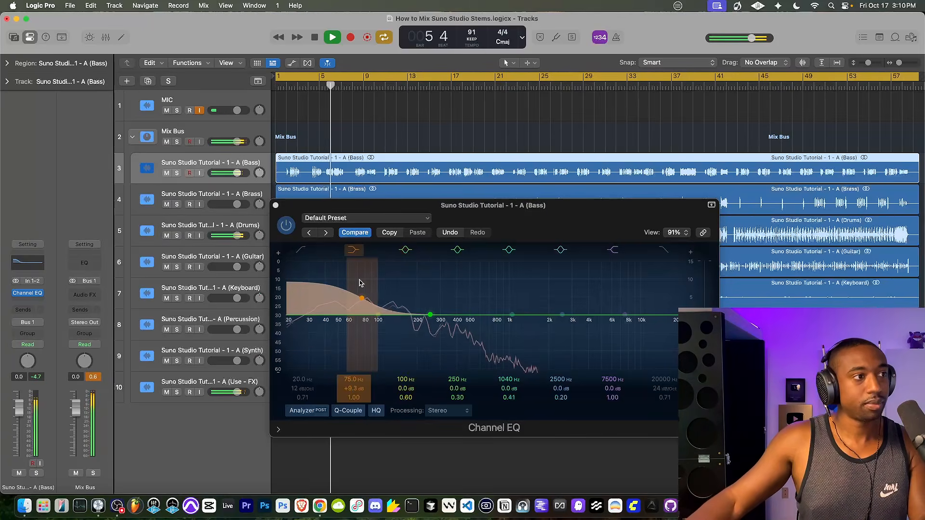
{"action": "key", "text": "space"}
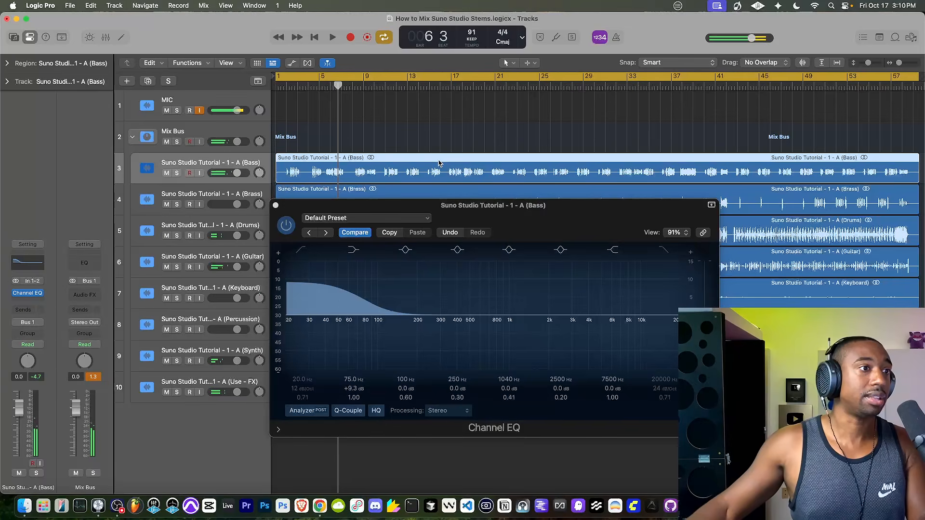
{"action": "left_click", "coordinate": [453, 84]}
{"action": "key", "text": "space"}
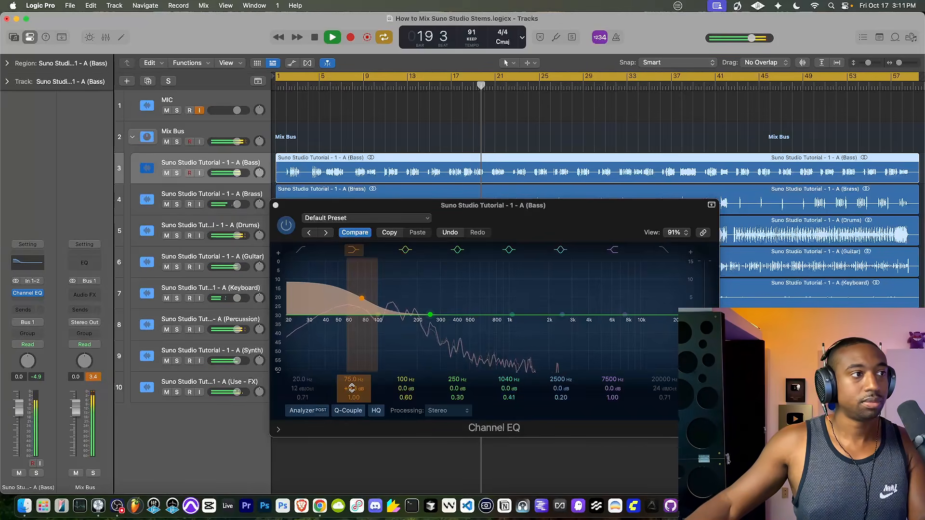
{"action": "key", "text": "space"}
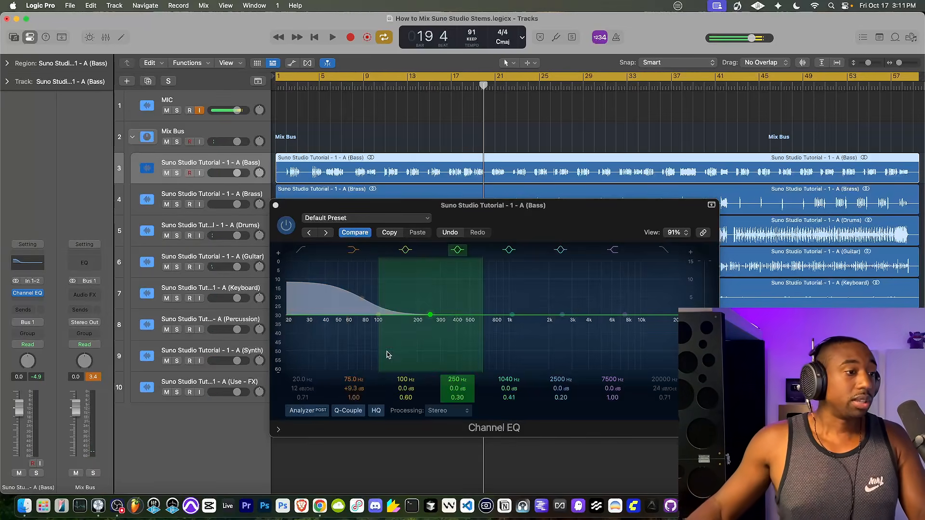
Boost the bass EQ's fourth band about 3.5 dB at 146 Hz with a Q of 2.00 and play from the start.
{"action": "left_click_drag", "start_coordinate": [430, 316], "coordinate": [410, 303]}
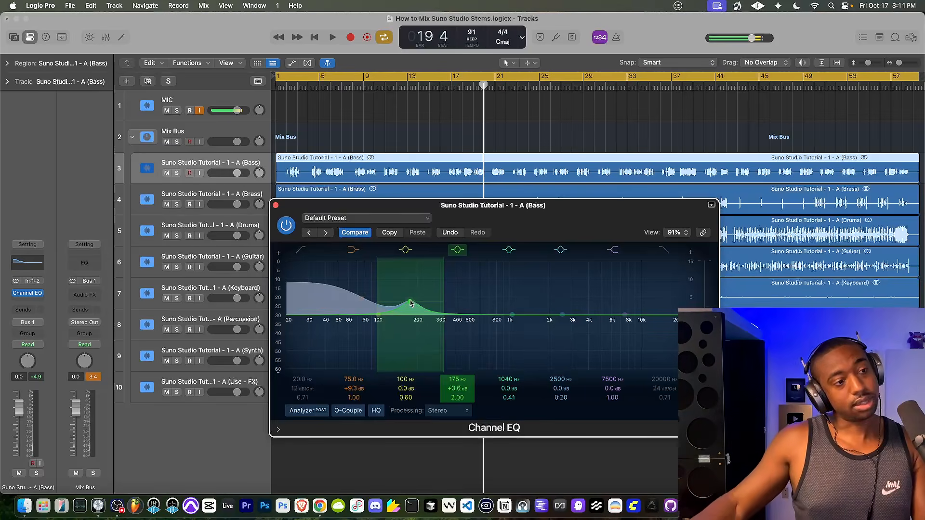
{"action": "left_click_drag", "start_coordinate": [411, 302], "coordinate": [403, 302]}
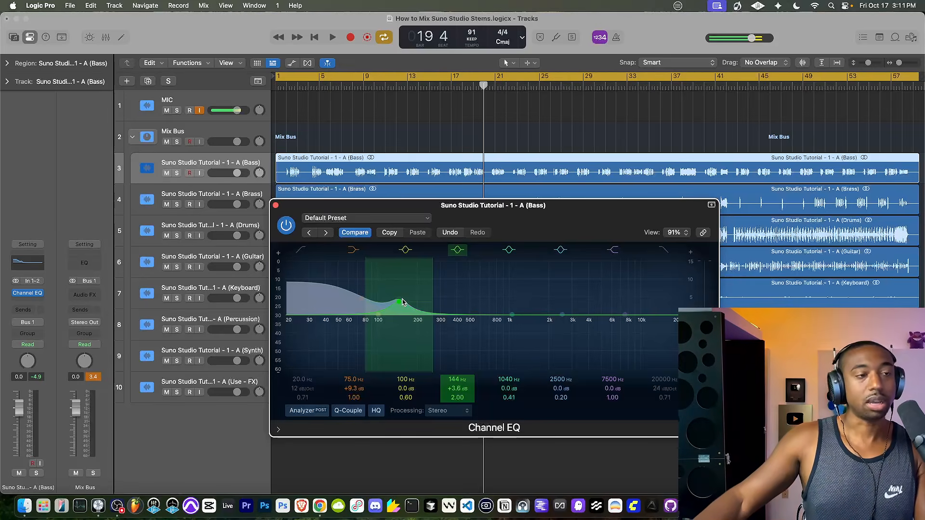
{"action": "left_click_drag", "start_coordinate": [403, 302], "coordinate": [404, 302]}
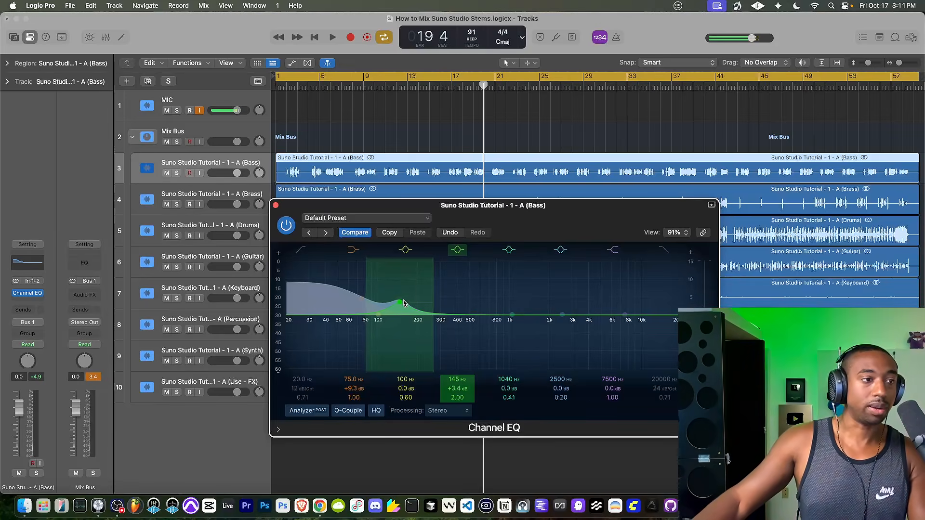
{"action": "key", "text": "Return"}
{"action": "key", "text": "space"}
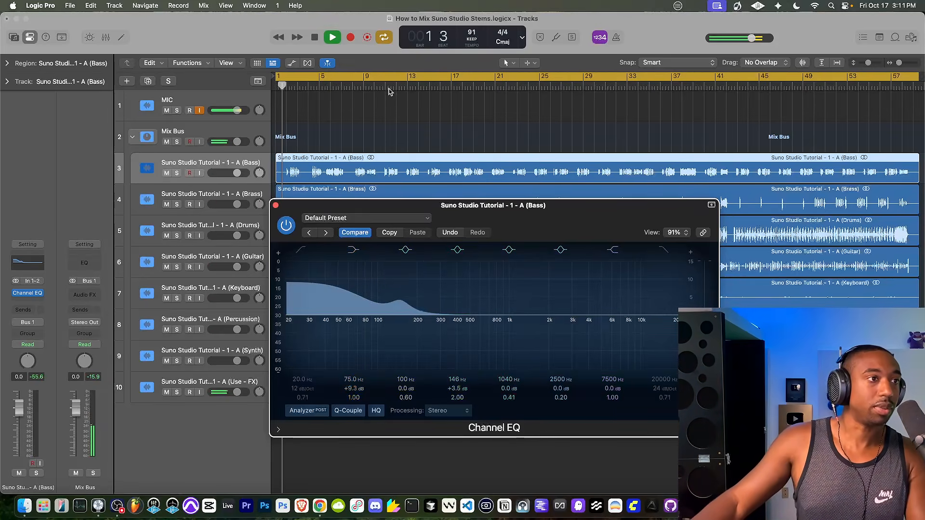
Move the bass EQ's fourth-band boost to 252 Hz at +3.9 dB while playing the mix from around bar 16.
{"action": "left_click_drag", "start_coordinate": [403, 303], "coordinate": [430, 281]}
{"action": "key", "text": "space"}
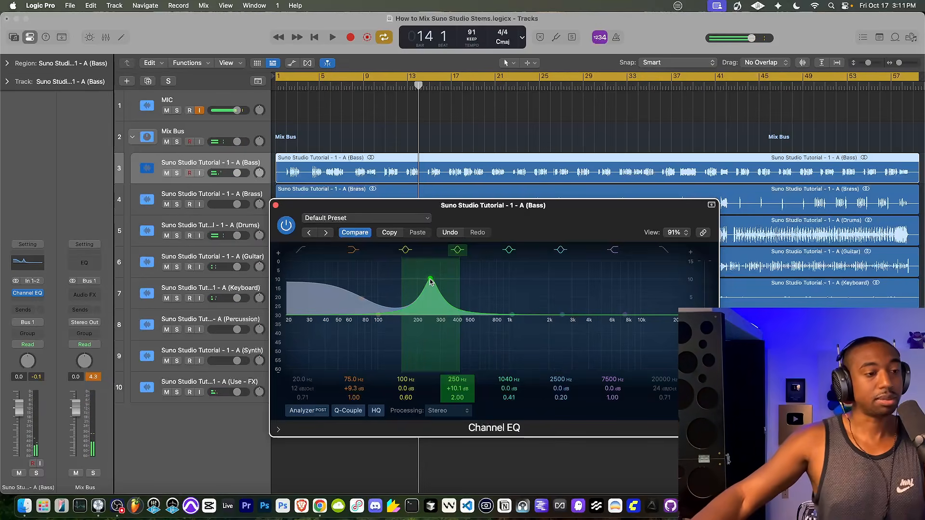
{"action": "key", "text": "space"}
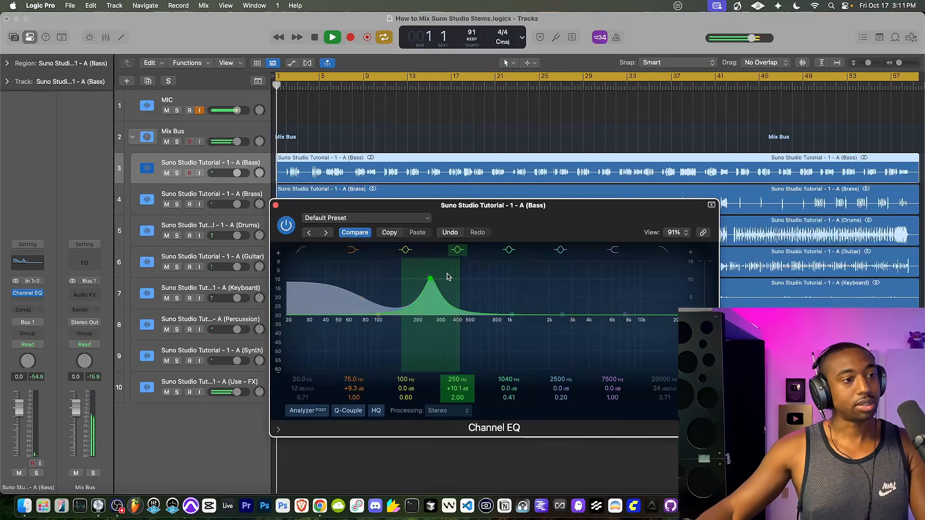
{"action": "left_click", "coordinate": [442, 87]}
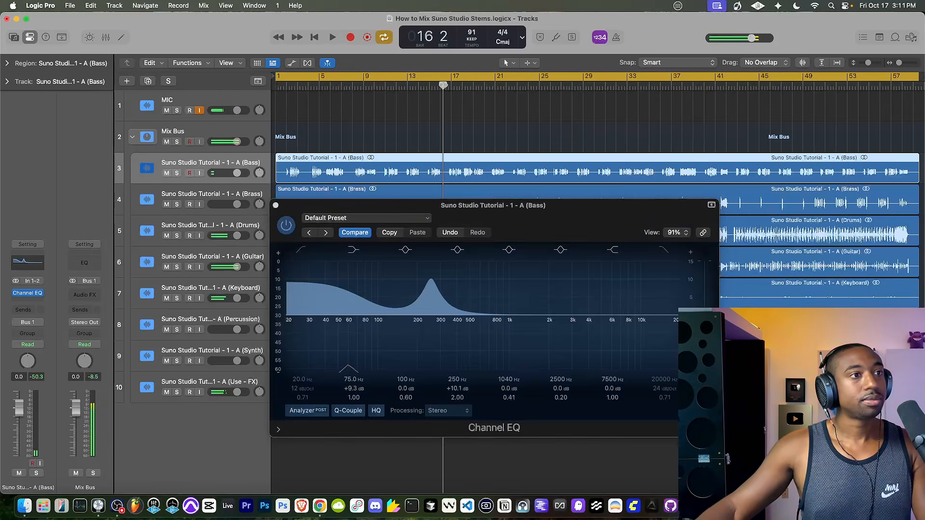
{"action": "left_click_drag", "start_coordinate": [432, 280], "coordinate": [430, 308]}
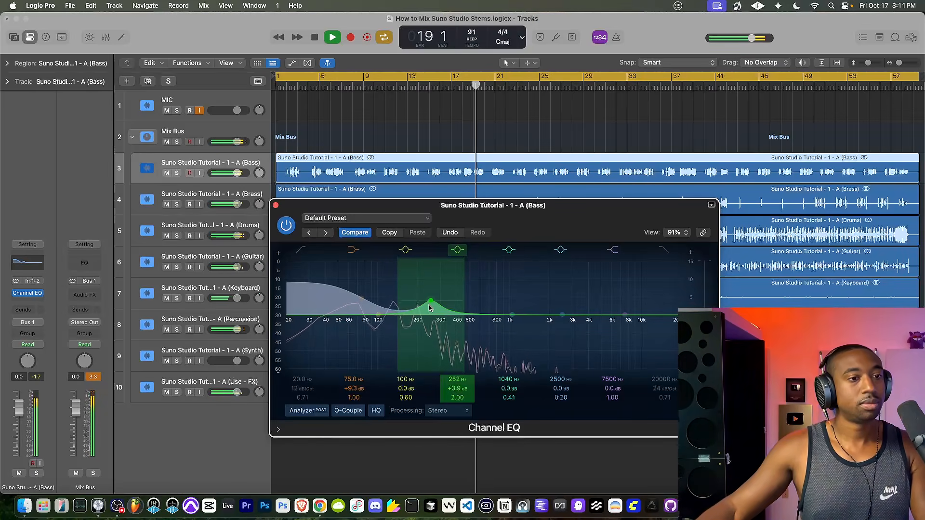
{"action": "key", "text": "space"}
Bypass the bass Channel EQ, play the mix from around bars 15 and 18, and enable the EQ during playback to compare.
{"action": "left_click", "coordinate": [287, 225]}
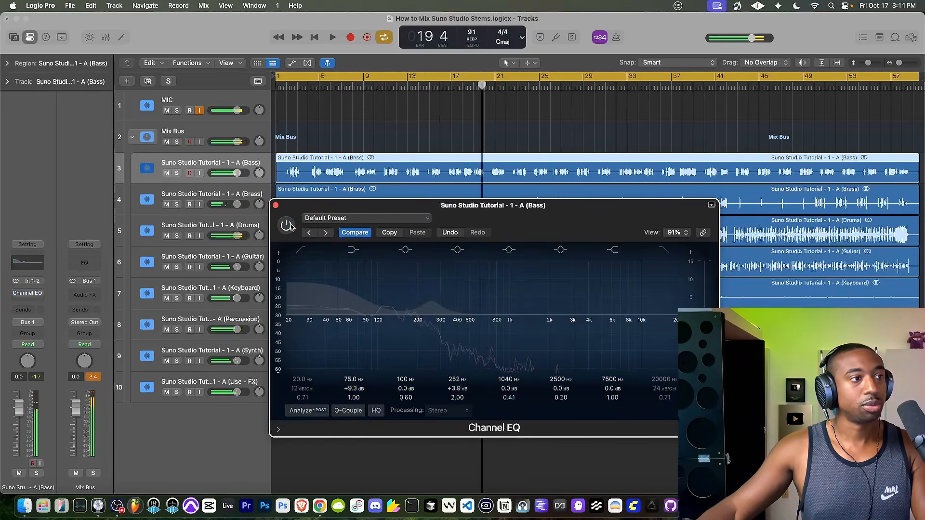
{"action": "double_click", "coordinate": [434, 87]}
{"action": "left_click", "coordinate": [354, 232]}
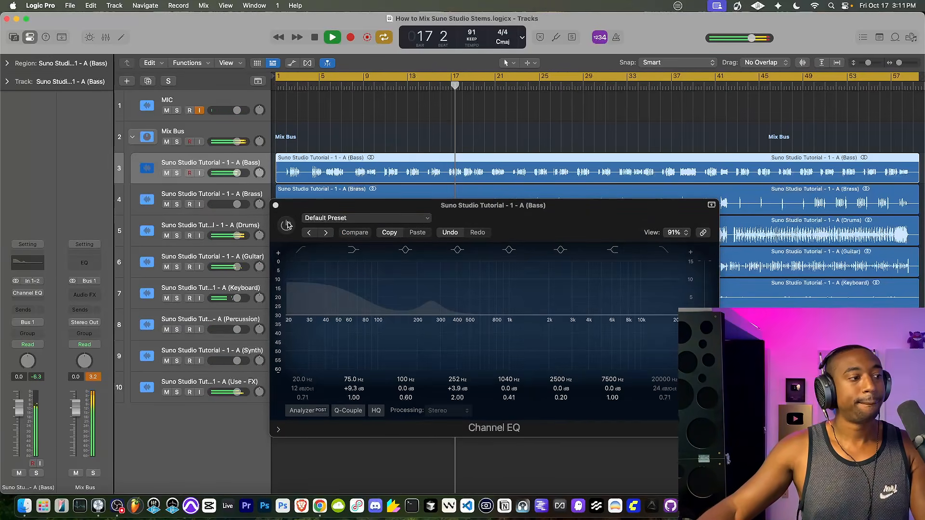
{"action": "key", "text": "space"}
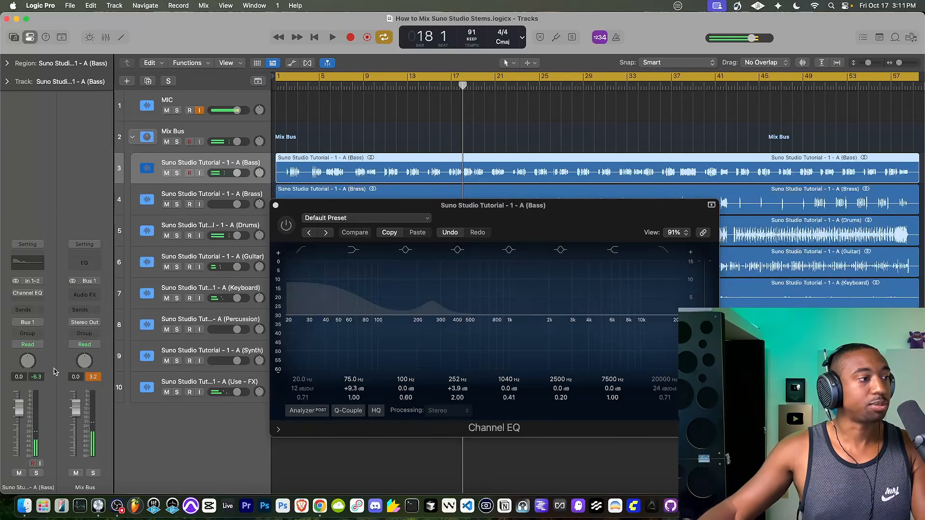
{"action": "left_click", "coordinate": [300, 208]}
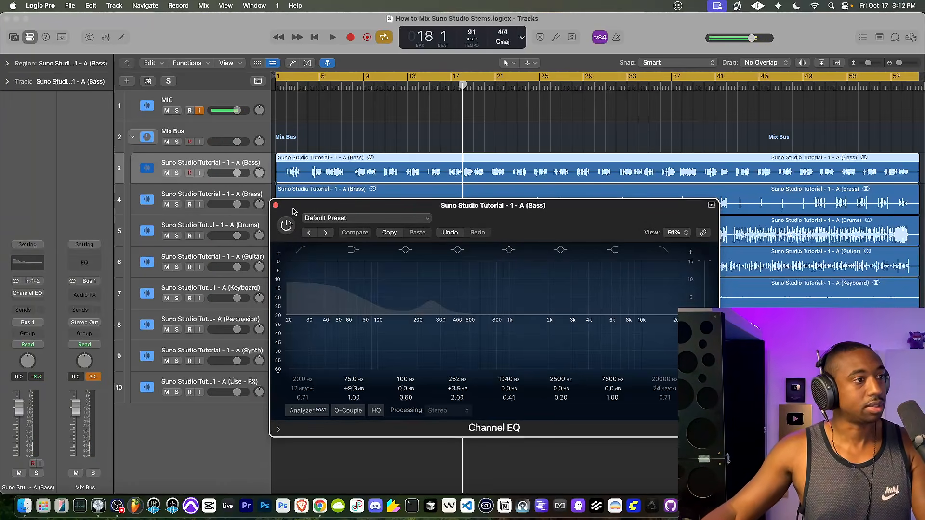
{"action": "key", "text": "space"}
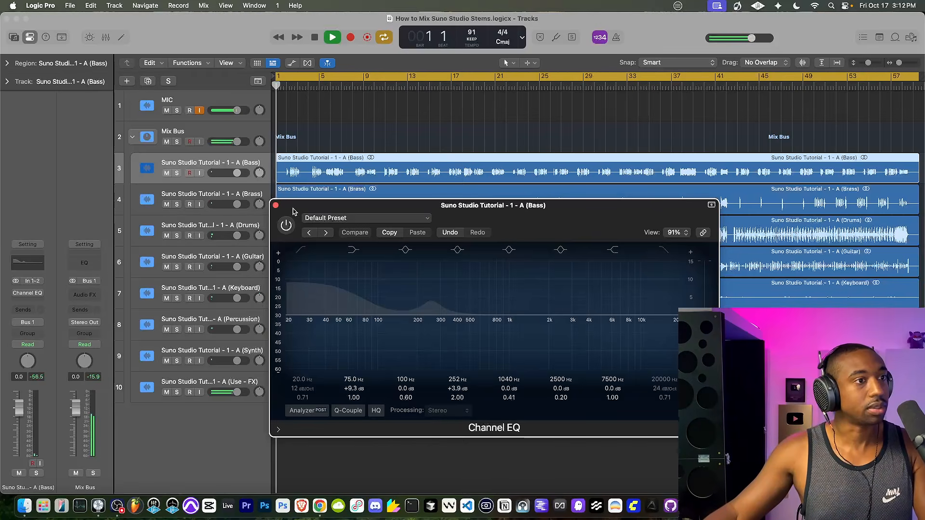
{"action": "left_click", "coordinate": [465, 86]}
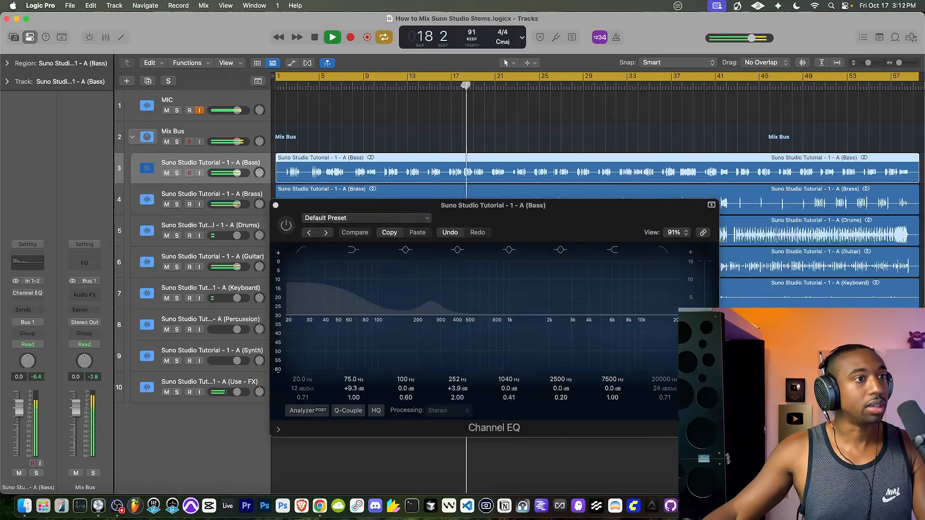
{"action": "left_click", "coordinate": [287, 225]}
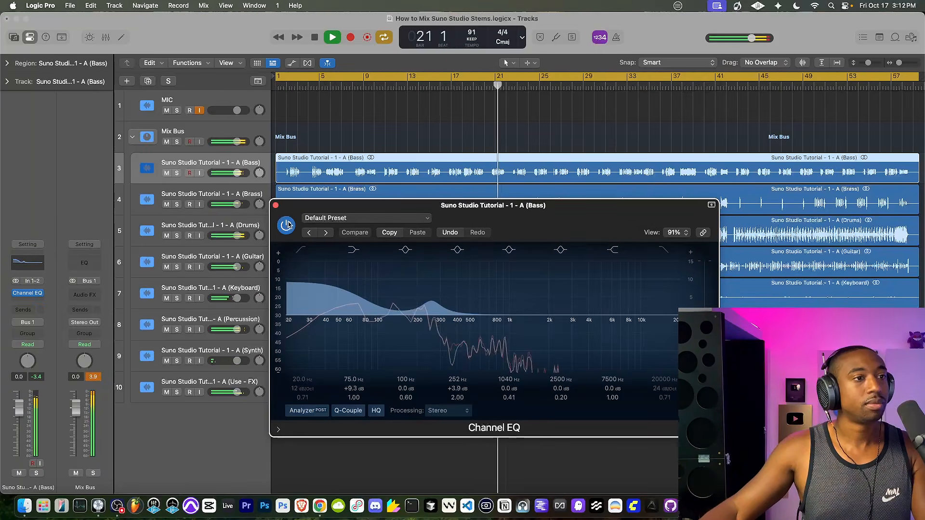
{"action": "key", "text": "space"}
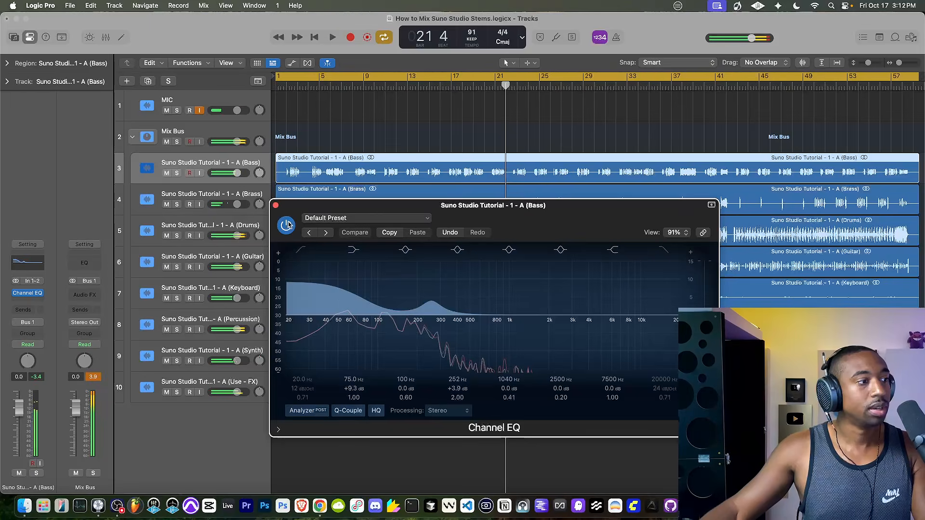
Replay the mix from around bar 18 with the bass EQ bypassed, and again from around bar 17 with it enabled.
{"action": "left_click", "coordinate": [286, 225]}
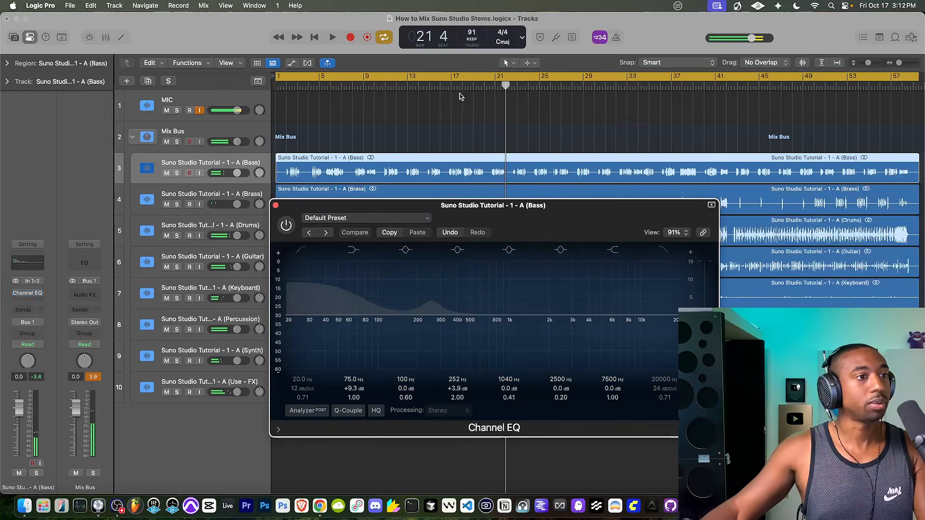
{"action": "left_click", "coordinate": [465, 86]}
{"action": "key", "text": "space"}
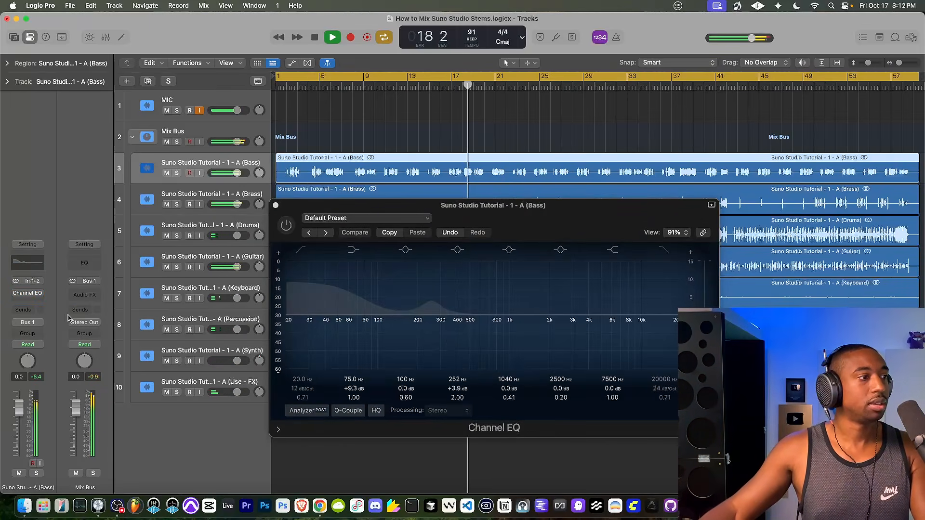
{"action": "key", "text": "space"}
{"action": "left_click", "coordinate": [286, 225]}
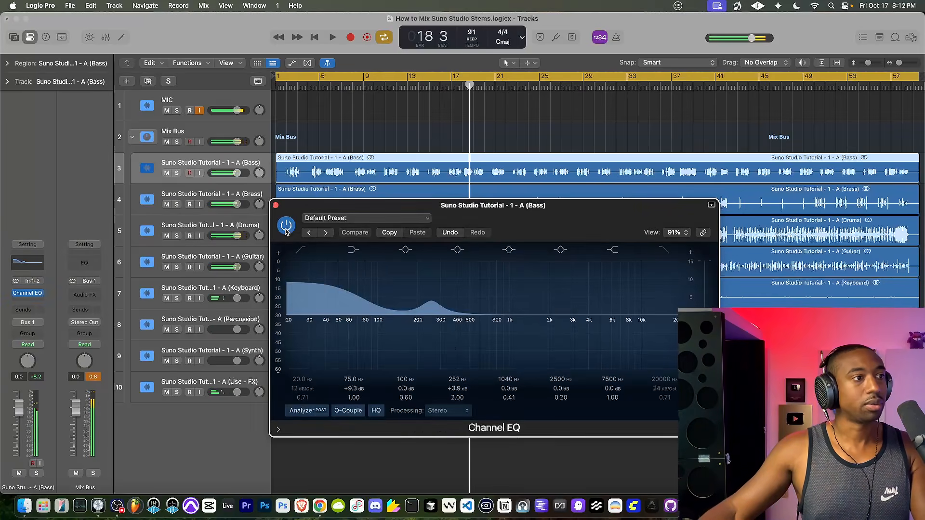
{"action": "left_click", "coordinate": [473, 85]}
{"action": "key", "text": "space"}
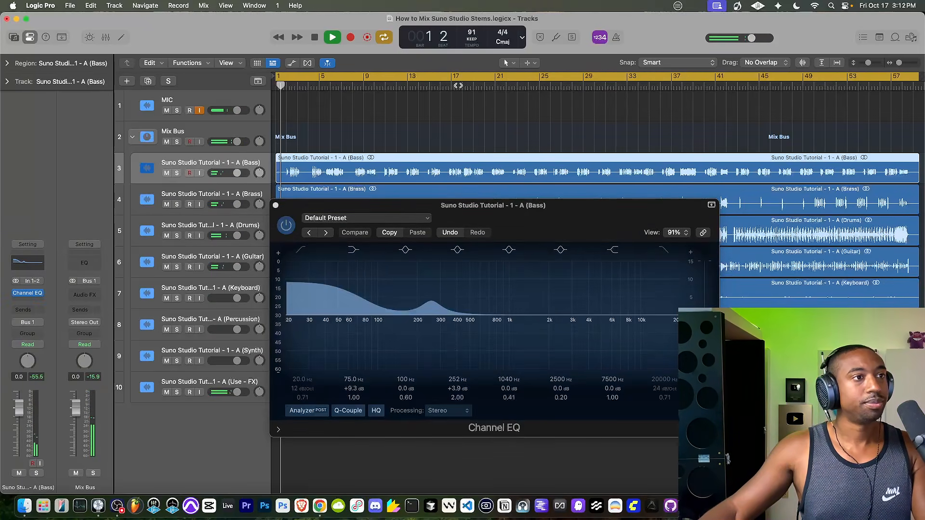
{"action": "left_click", "coordinate": [456, 85]}
{"action": "key", "text": "space"}
{"action": "key", "text": "space"}
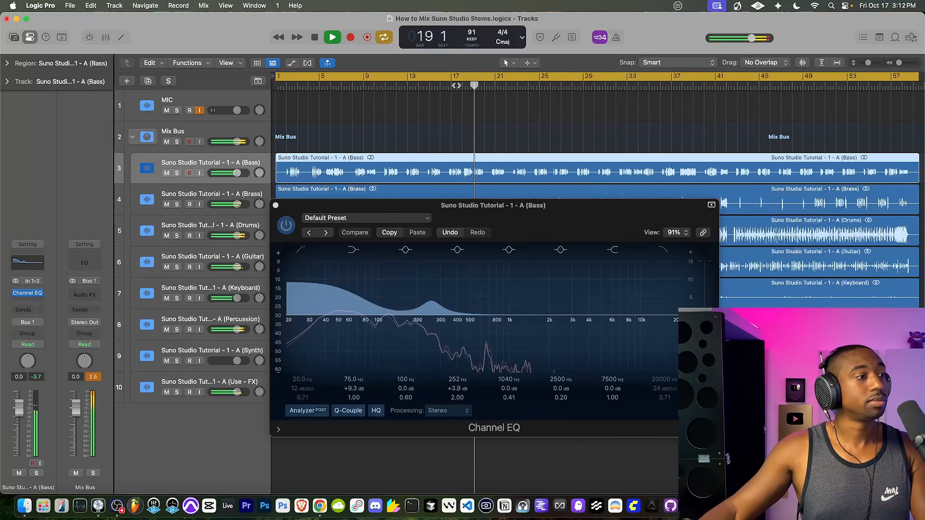
{"action": "key", "text": "space"}
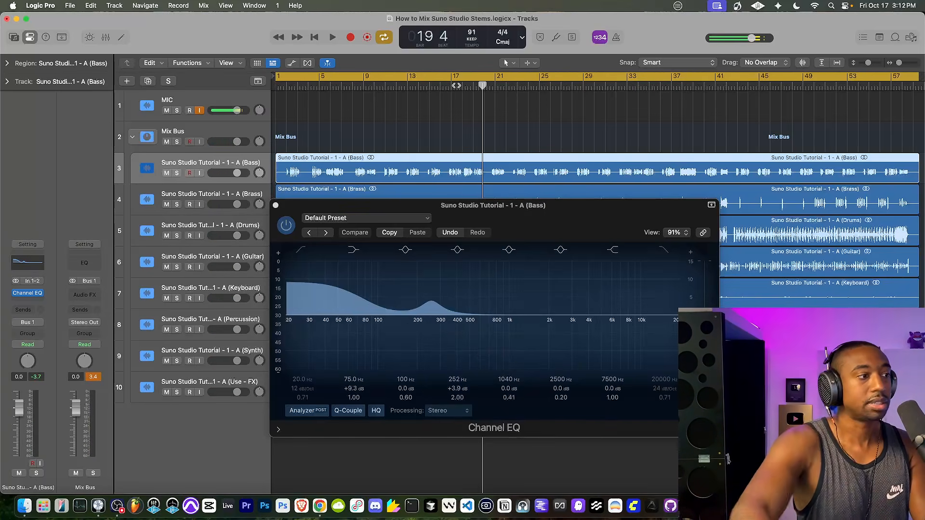
Set the bass Channel EQ's overall gain to -2.7 dB, then close it and play the mix from around bar 18.
{"action": "left_click_drag", "start_coordinate": [600, 205], "coordinate": [475, 146]}
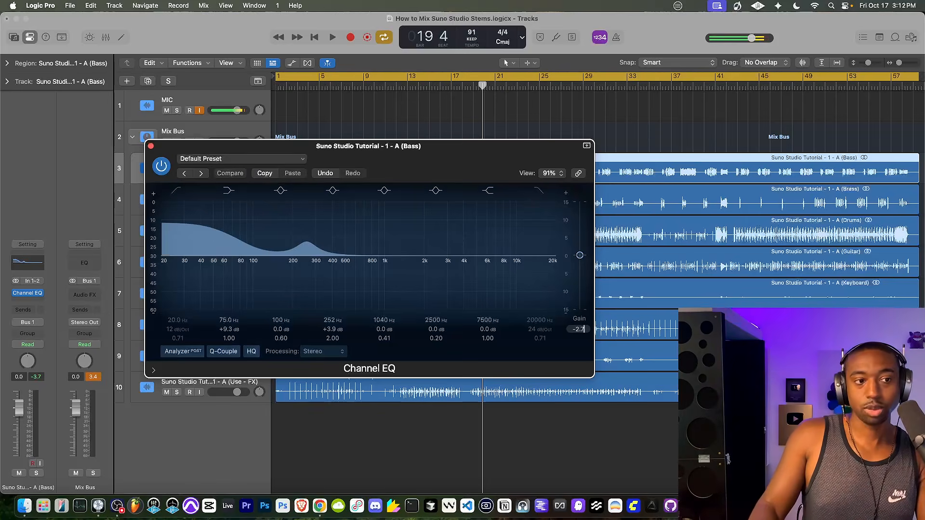
{"action": "key", "text": "Return"}
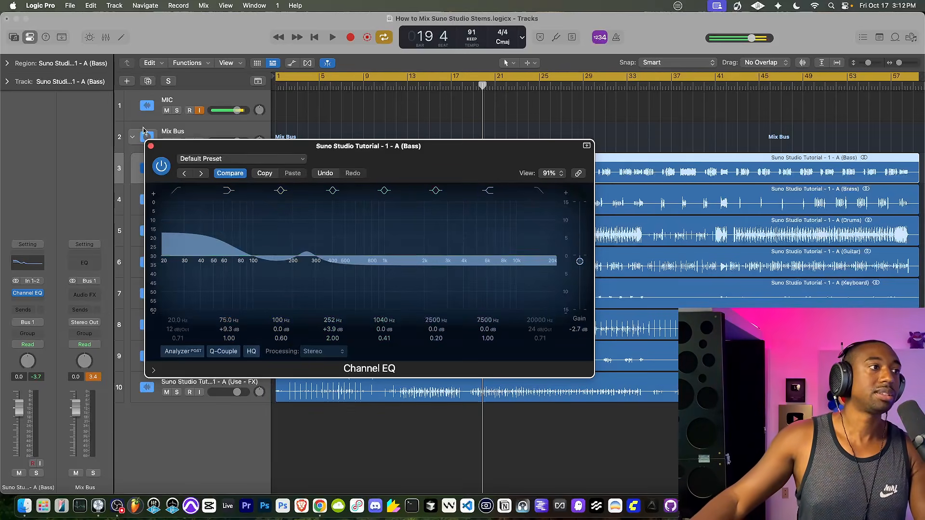
{"action": "left_click", "coordinate": [150, 146]}
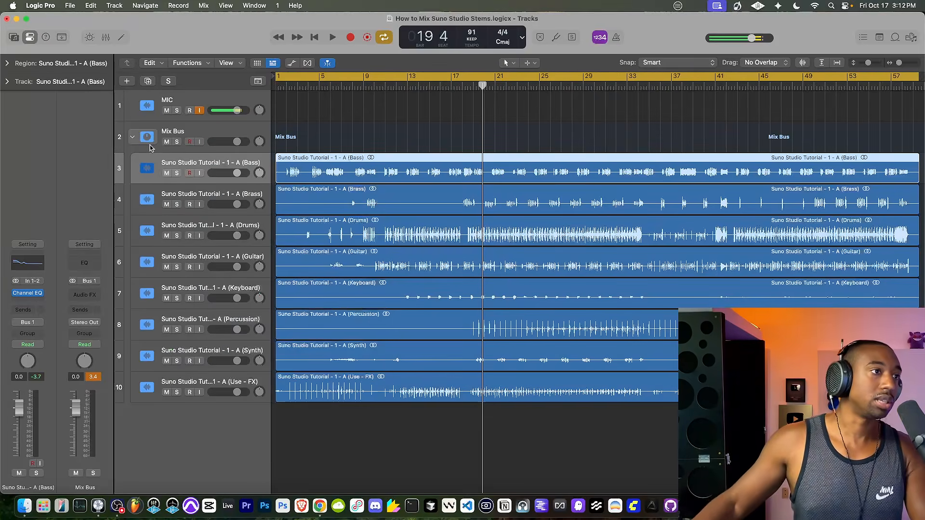
{"action": "double_click", "coordinate": [462, 86]}
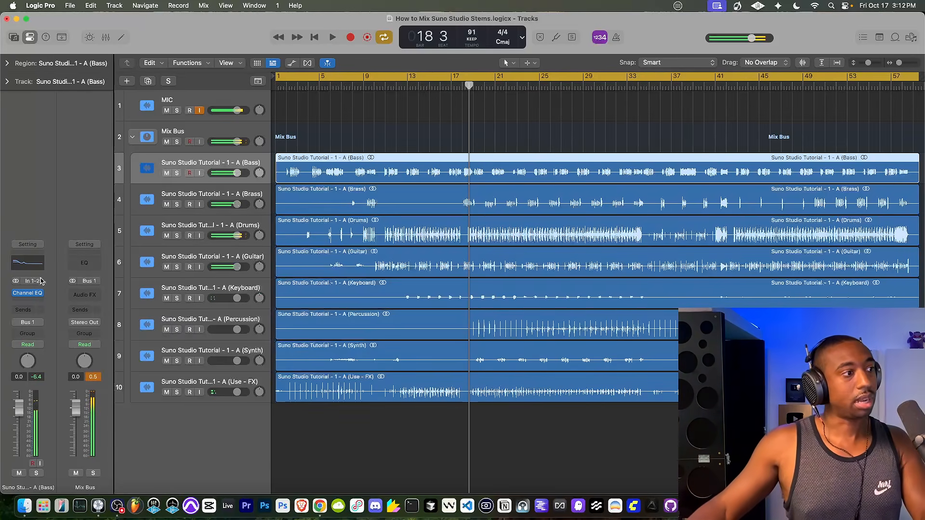
Reopen the bass Channel EQ, compare it bypassed and enabled while playing the mix from around bar 16, and close it.
{"action": "left_click", "coordinate": [23, 295]}
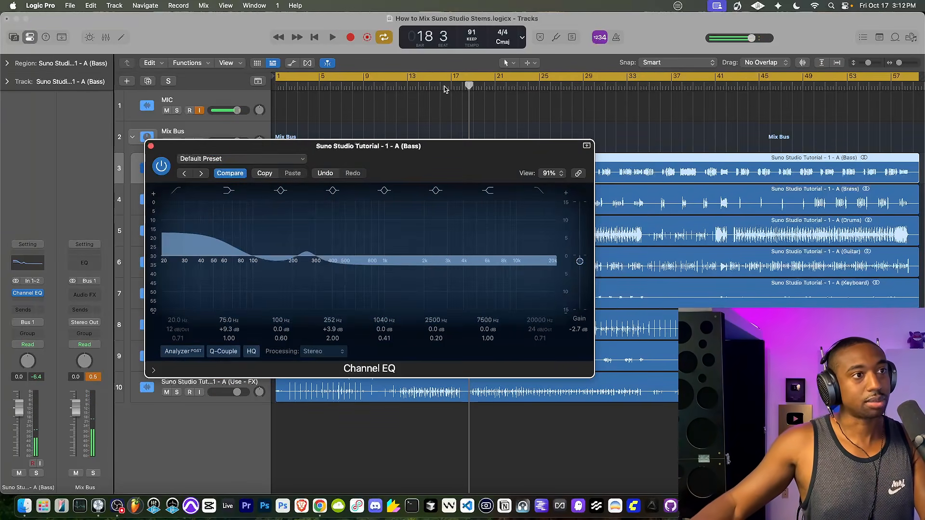
{"action": "double_click", "coordinate": [445, 87]}
{"action": "left_click", "coordinate": [161, 166]}
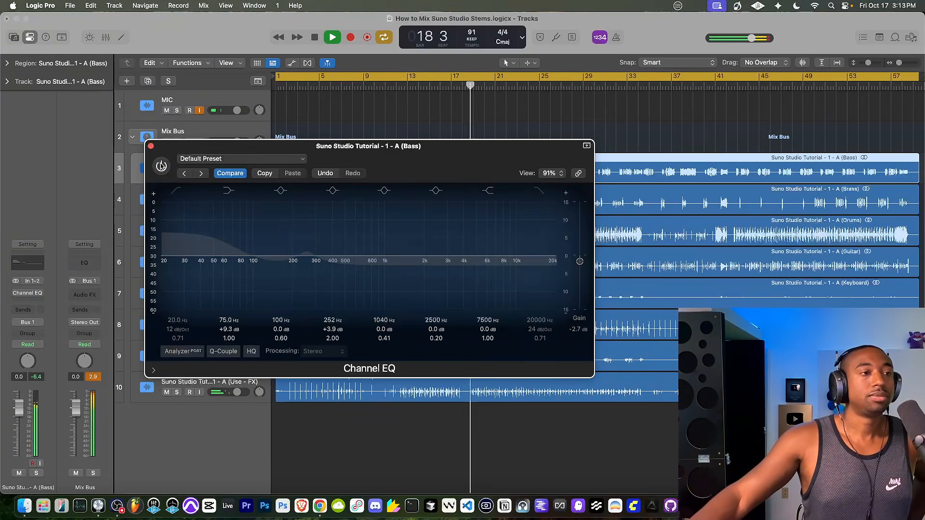
{"action": "left_click", "coordinate": [161, 166]}
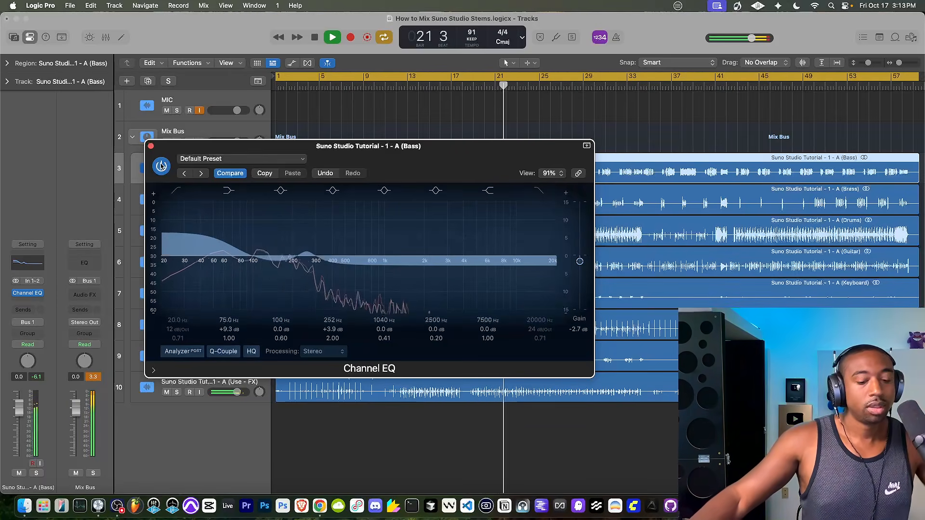
{"action": "key", "text": "space"}
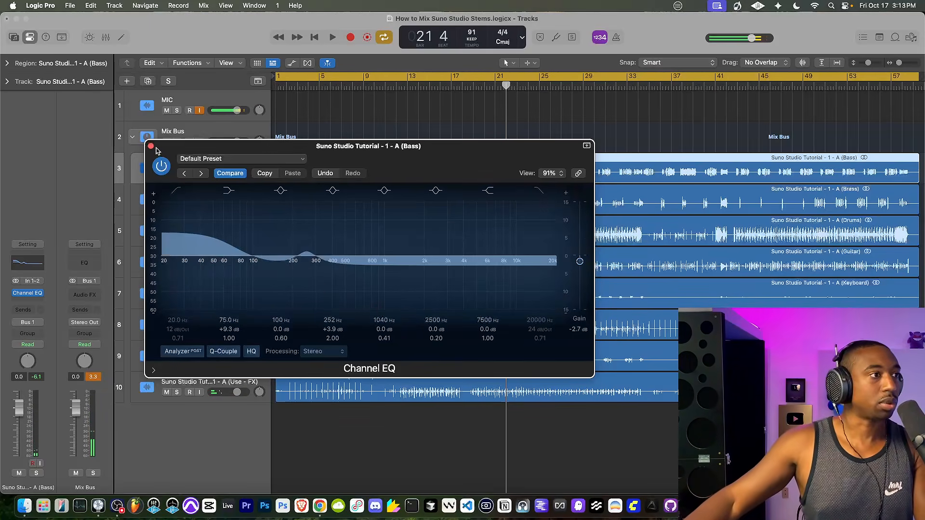
{"action": "left_click", "coordinate": [151, 146]}
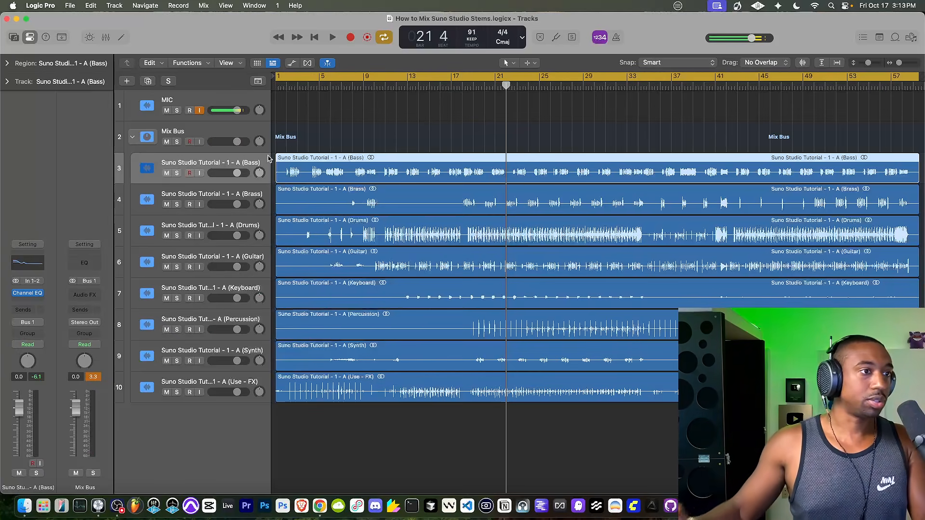
Insert a Compressor after the bass Channel EQ and try the Studio VCA and Studio FET models.
{"action": "left_click", "coordinate": [34, 301]}
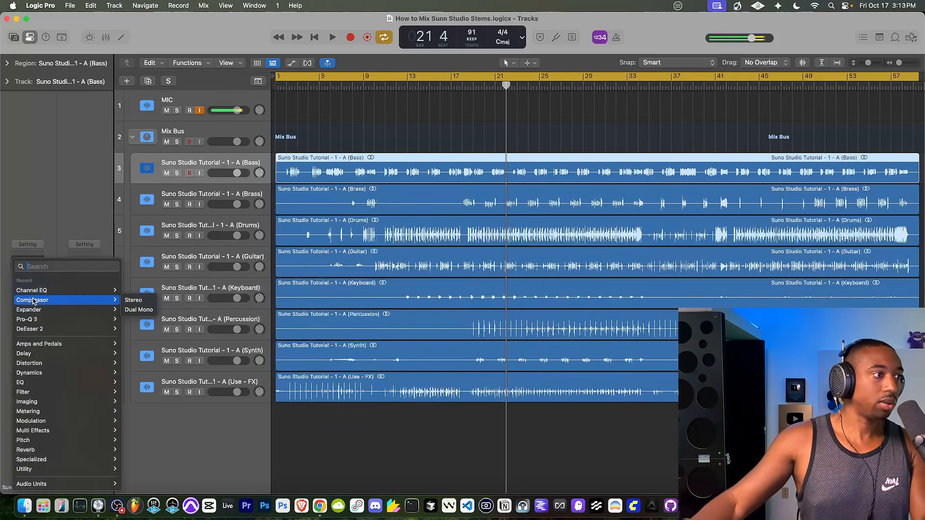
{"action": "left_click", "coordinate": [37, 301]}
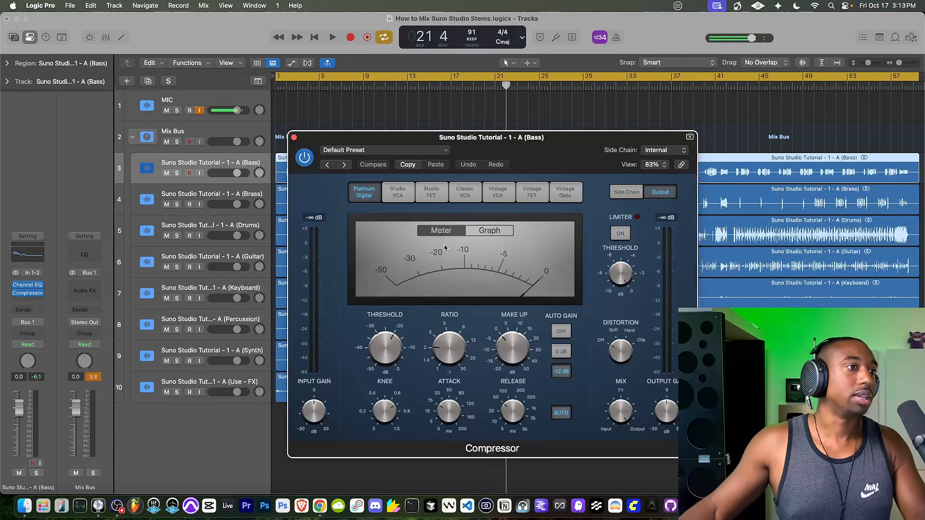
{"action": "left_click", "coordinate": [432, 193]}
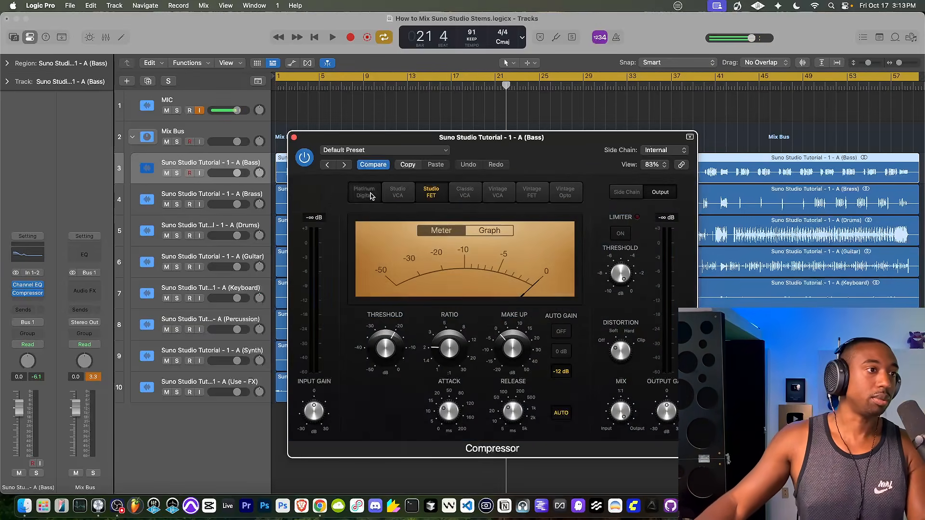
{"action": "left_click", "coordinate": [398, 193]}
{"action": "key", "text": "space"}
{"action": "left_click", "coordinate": [431, 193]}
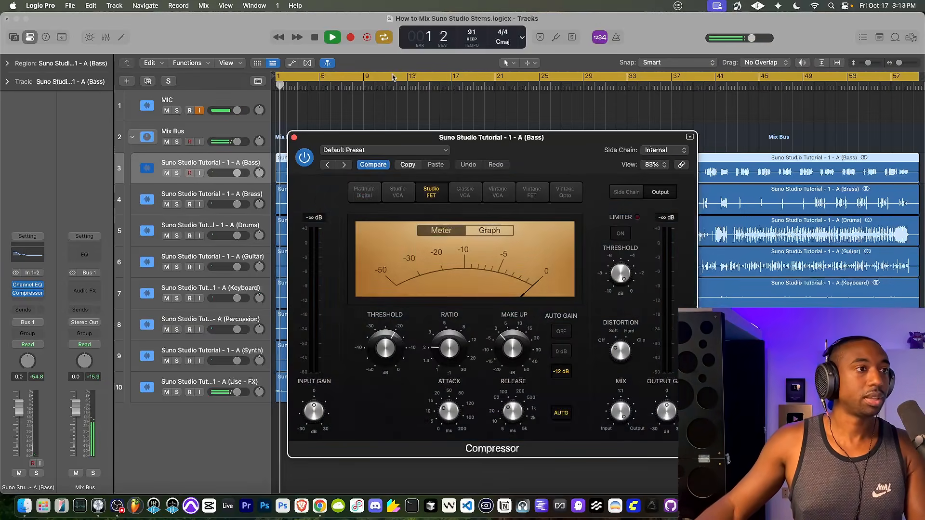
Playing from around bar 15, switch the bass Compressor to Platinum Digital with auto release off, threshold -13.5 dB and attack 11.5 ms.
{"action": "left_click", "coordinate": [424, 85]}
{"action": "key", "text": "space"}
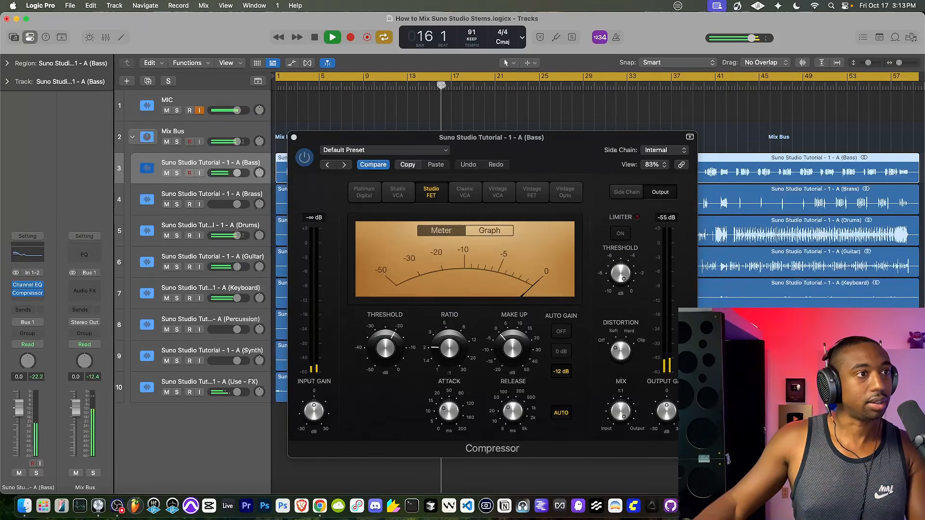
{"action": "left_click", "coordinate": [364, 192]}
{"action": "left_click", "coordinate": [560, 413]}
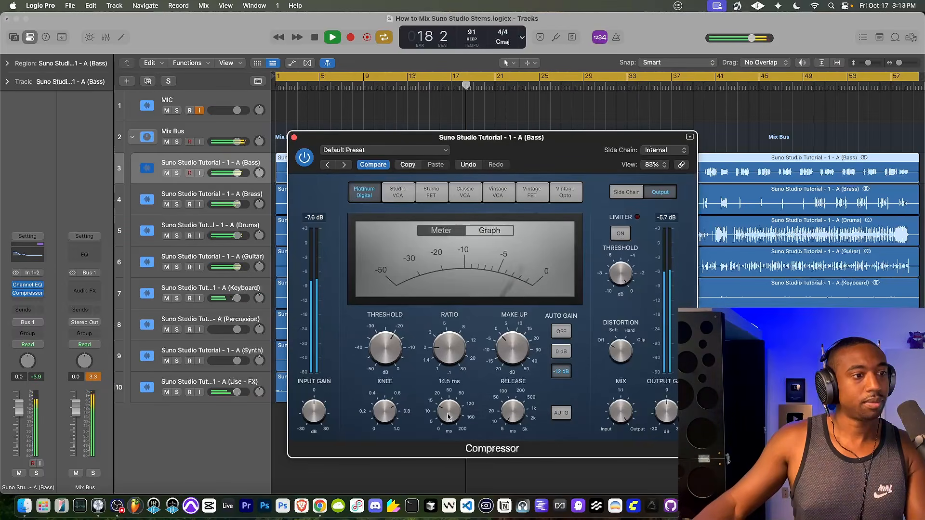
{"action": "left_click_drag", "start_coordinate": [392, 358], "coordinate": [392, 342]}
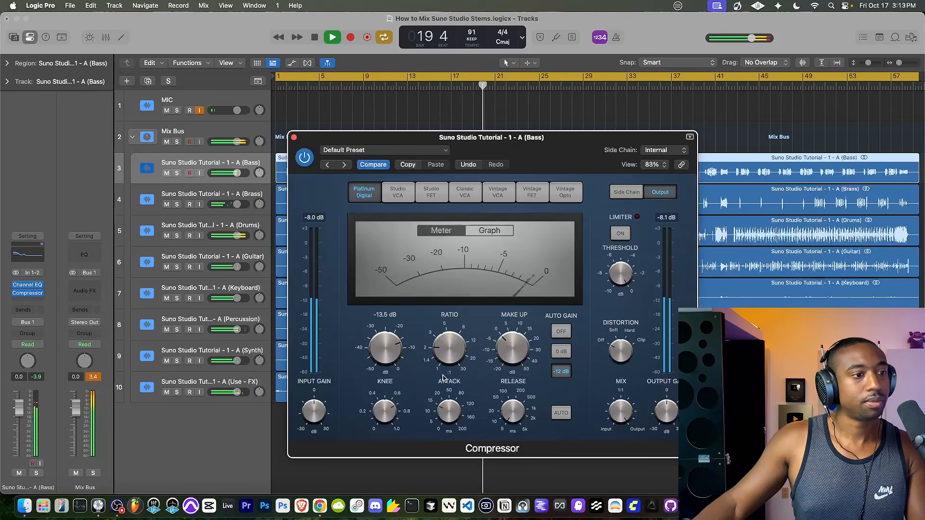
{"action": "left_click_drag", "start_coordinate": [445, 418], "coordinate": [445, 422]}
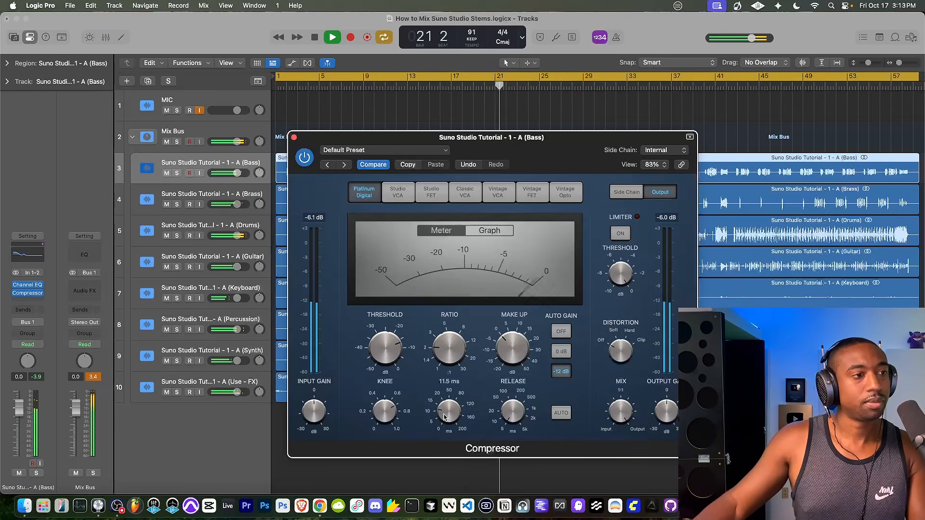
Compare the bass Compressor bypassed and enabled during playback, stop the mix and close the plug-in.
{"action": "left_click", "coordinate": [306, 157]}
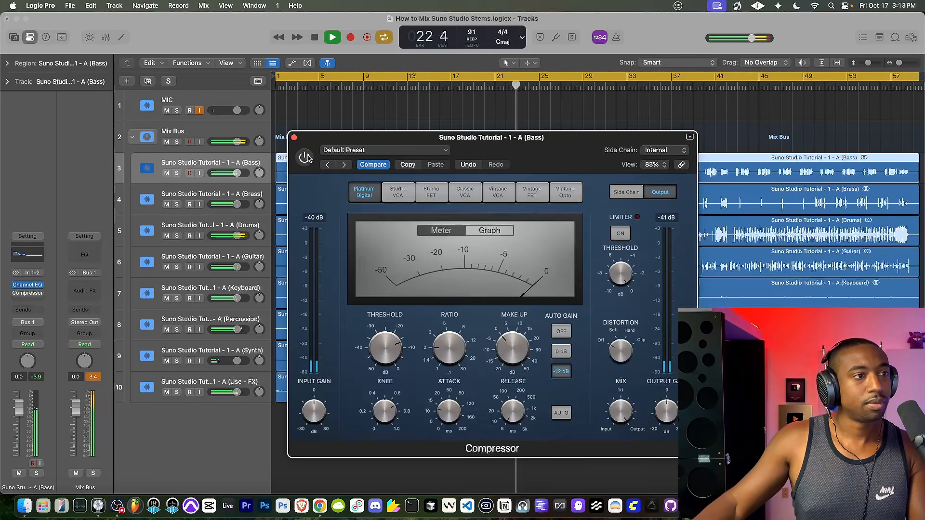
{"action": "left_click", "coordinate": [305, 157]}
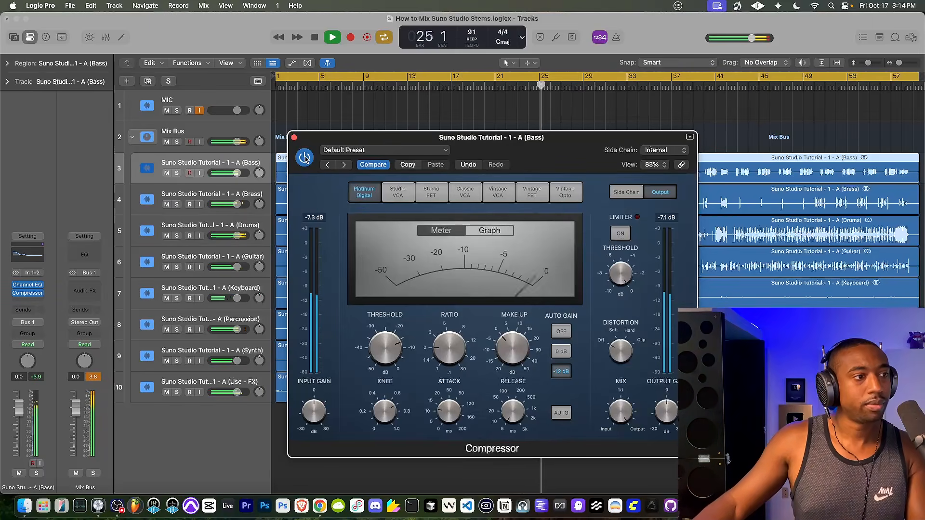
{"action": "key", "text": "space"}
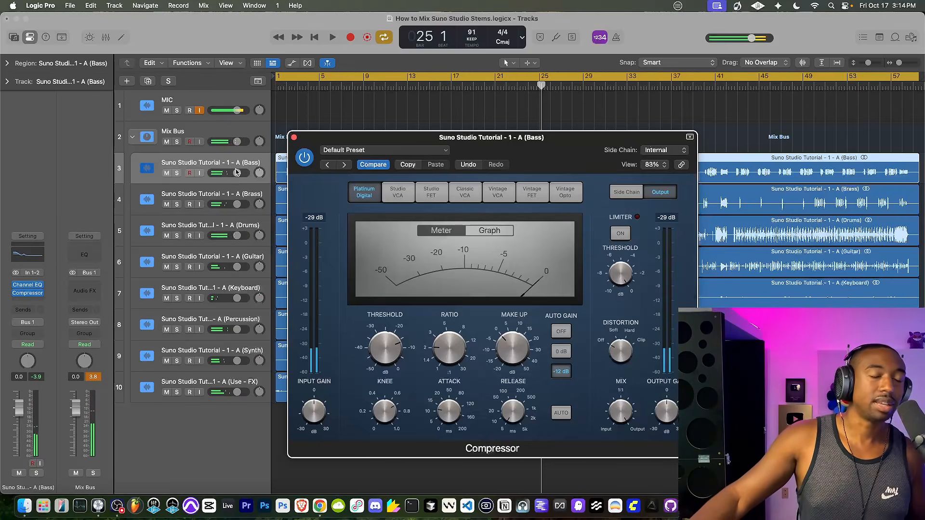
{"action": "left_click", "coordinate": [294, 137]}
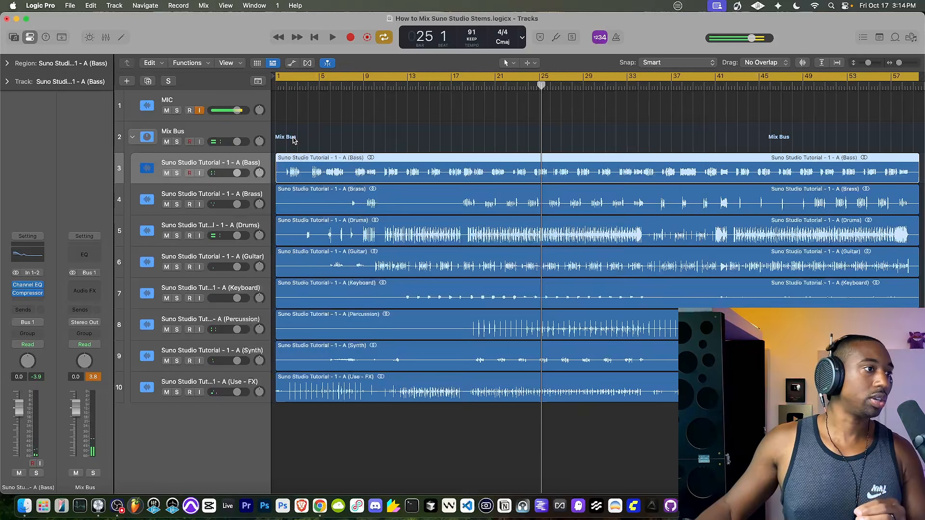
Insert an Expander after the Compressor on the bass track.
{"action": "left_click", "coordinate": [28, 301]}
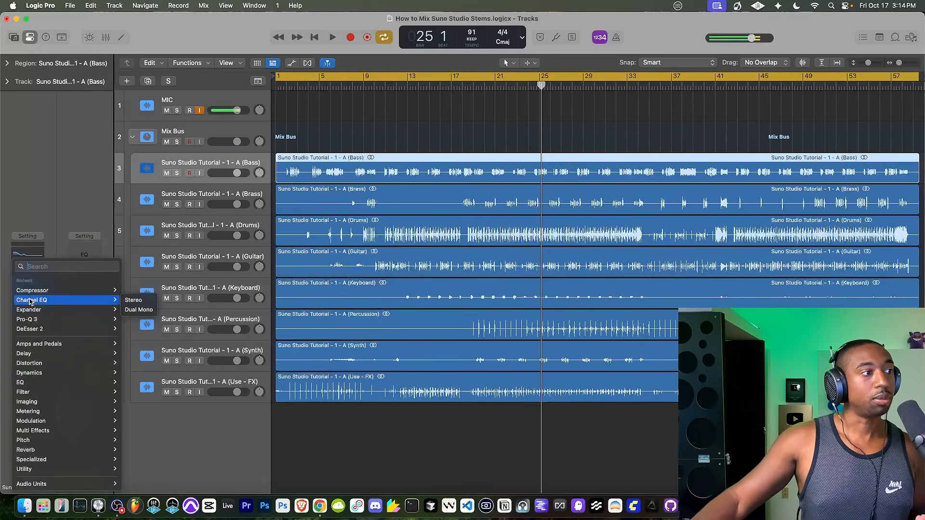
{"action": "left_click", "coordinate": [139, 318]}
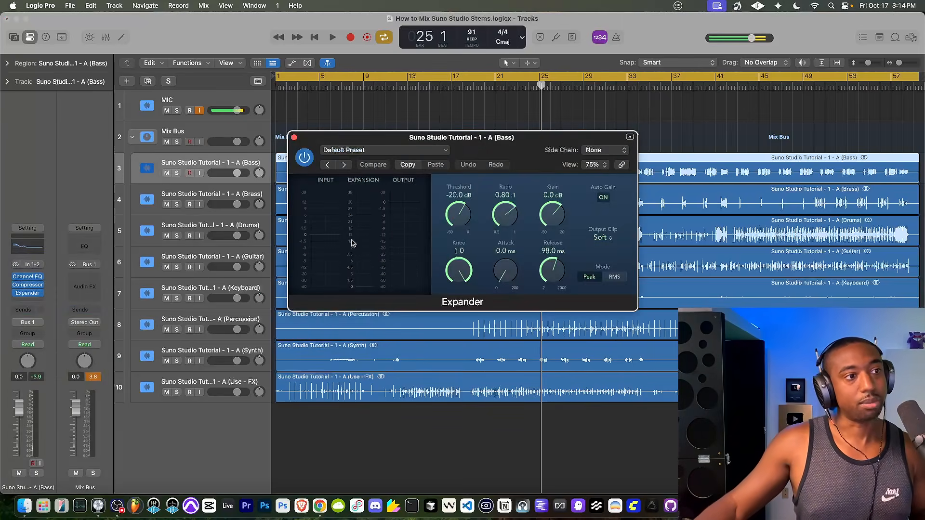
Try the Off setting for the bass Expander's Output Clip and return it to Soft.
{"action": "left_click", "coordinate": [608, 240]}
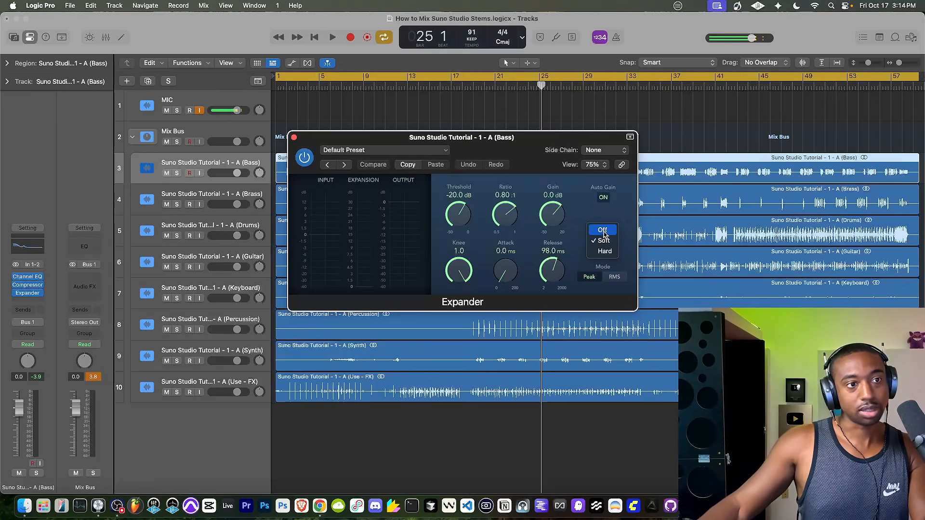
{"action": "left_click", "coordinate": [598, 232]}
{"action": "left_click", "coordinate": [597, 236]}
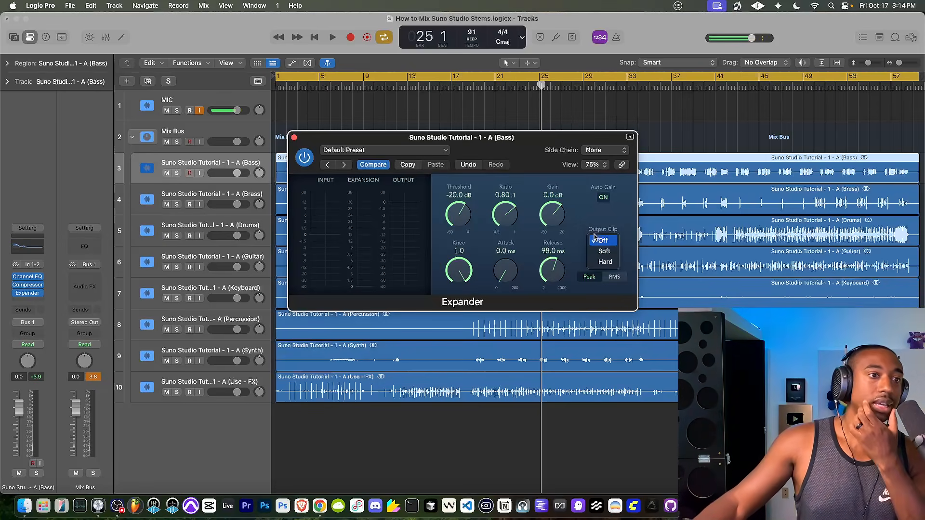
{"action": "left_click", "coordinate": [625, 244]}
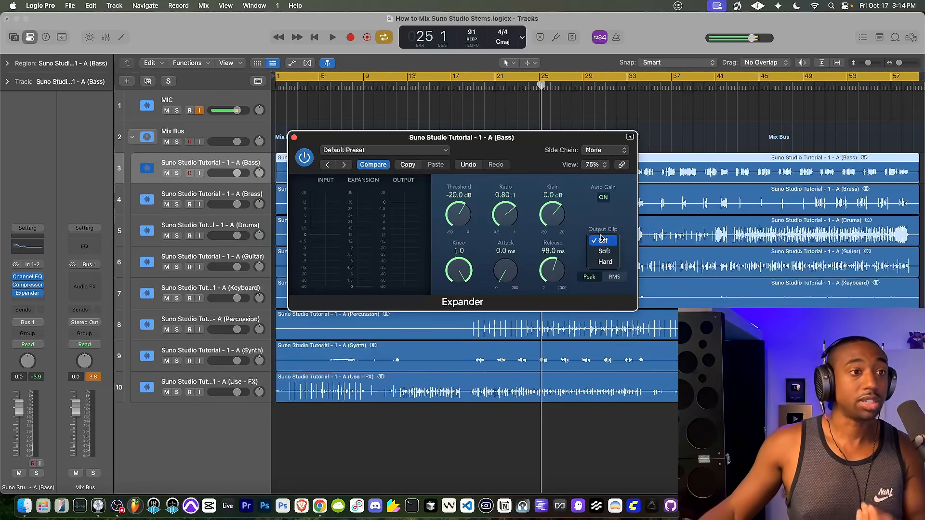
{"action": "left_click", "coordinate": [600, 238]}
{"action": "left_click", "coordinate": [601, 256]}
{"action": "left_click", "coordinate": [604, 243]}
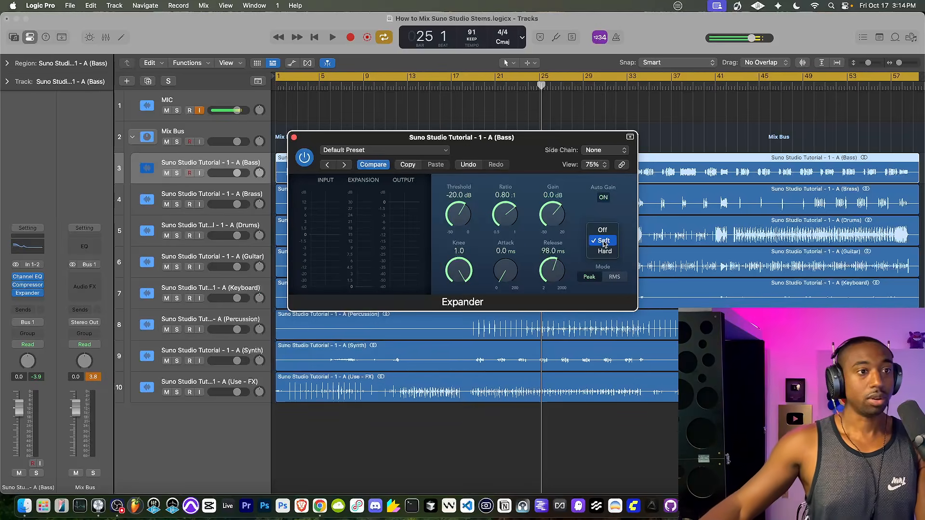
{"action": "left_click", "coordinate": [601, 237]}
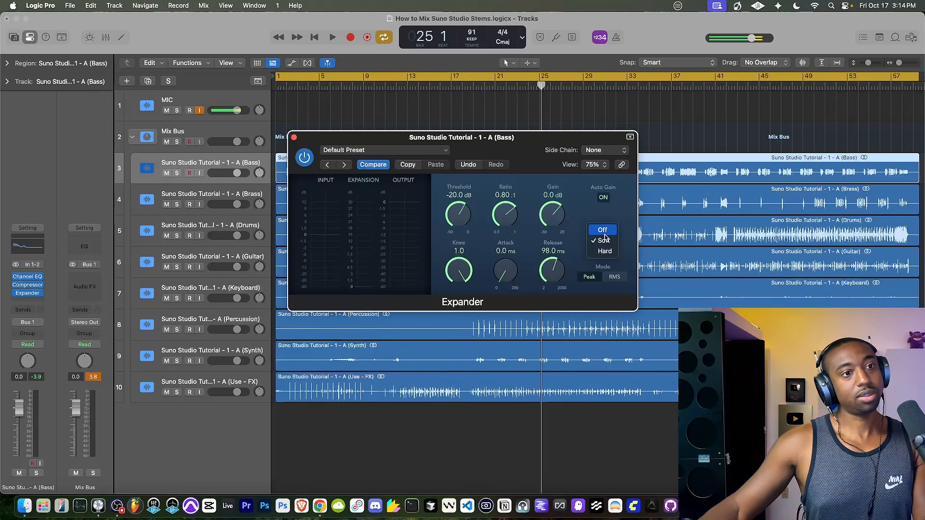
{"action": "left_click", "coordinate": [606, 241]}
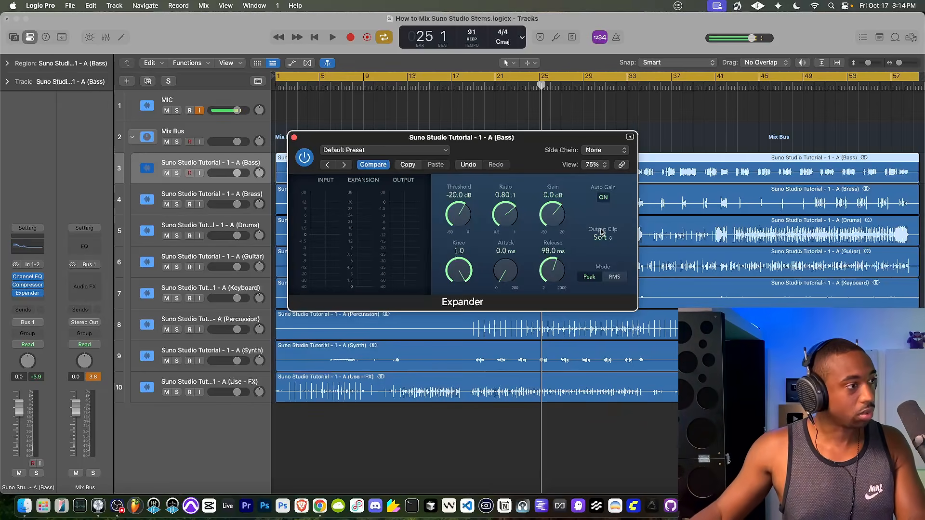
Play the mix from around bar 18, set the bass Expander's Output Clip to Off, and close the plug-in after stopping playback.
{"action": "left_click", "coordinate": [472, 96]}
{"action": "key", "text": "space"}
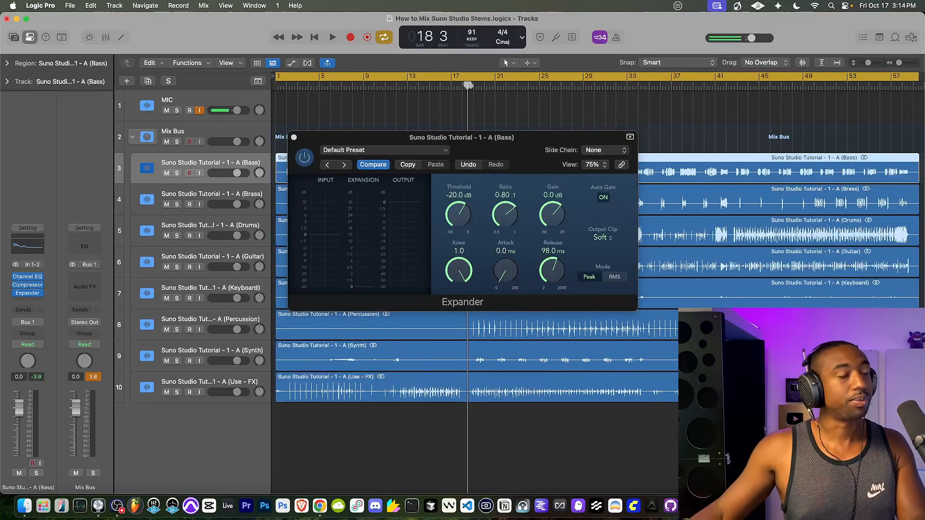
{"action": "left_click", "coordinate": [601, 238]}
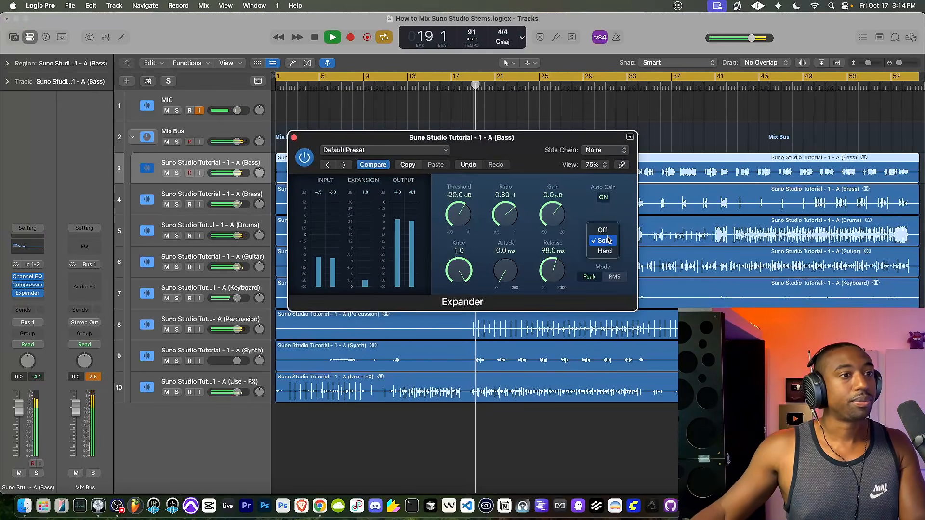
{"action": "left_click", "coordinate": [606, 232]}
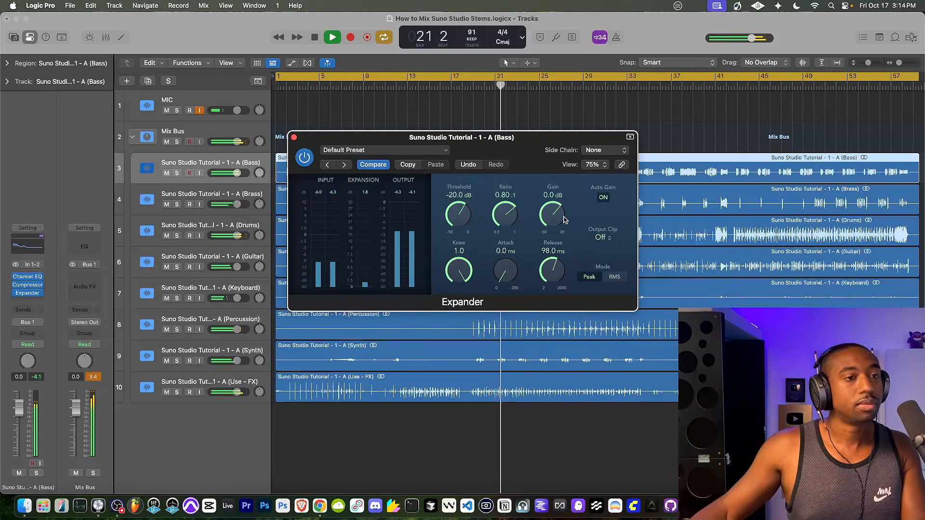
{"action": "key", "text": "space"}
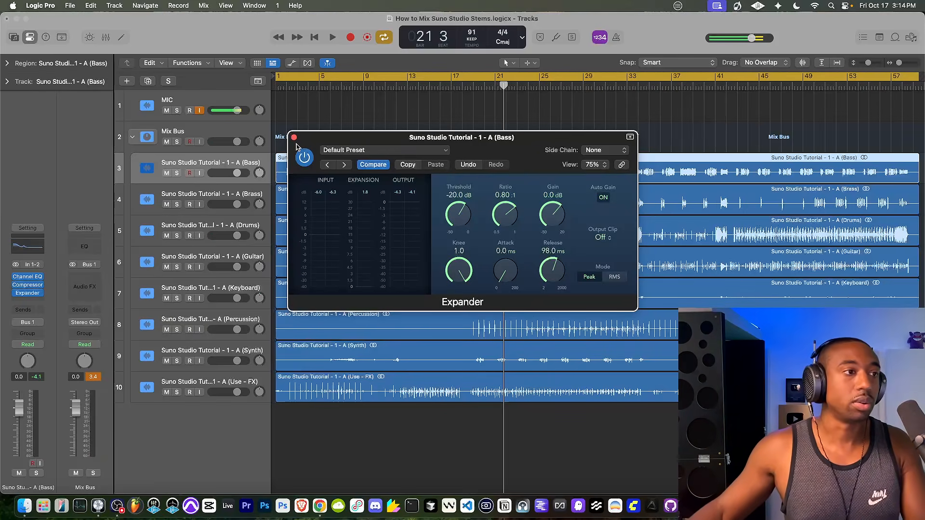
{"action": "left_click", "coordinate": [294, 138]}
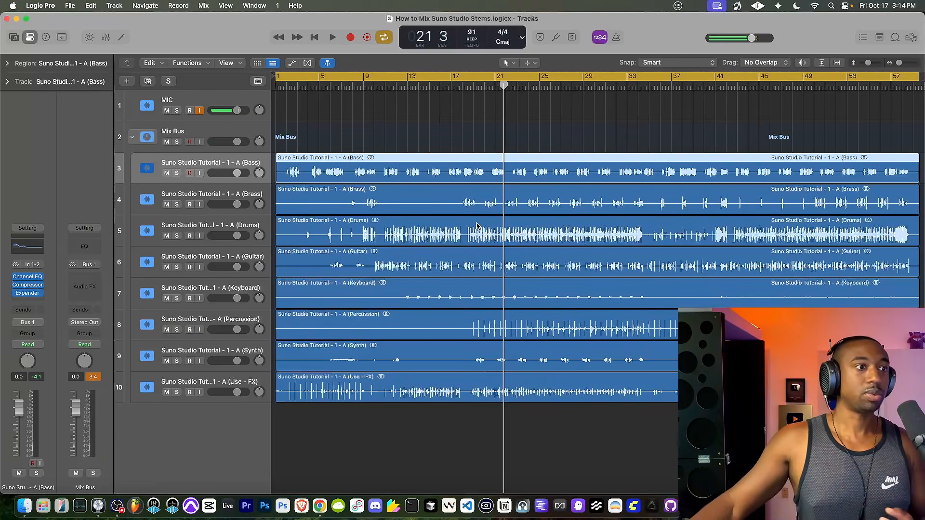
Play the mix from around bar 20 to hear the processed bass in context, and stop near bar 24.
{"action": "scroll", "coordinate": [477, 225], "scroll_direction": "up", "scroll_amount": 5}
{"action": "scroll", "coordinate": [470, 231], "scroll_direction": "down", "scroll_amount": 15}
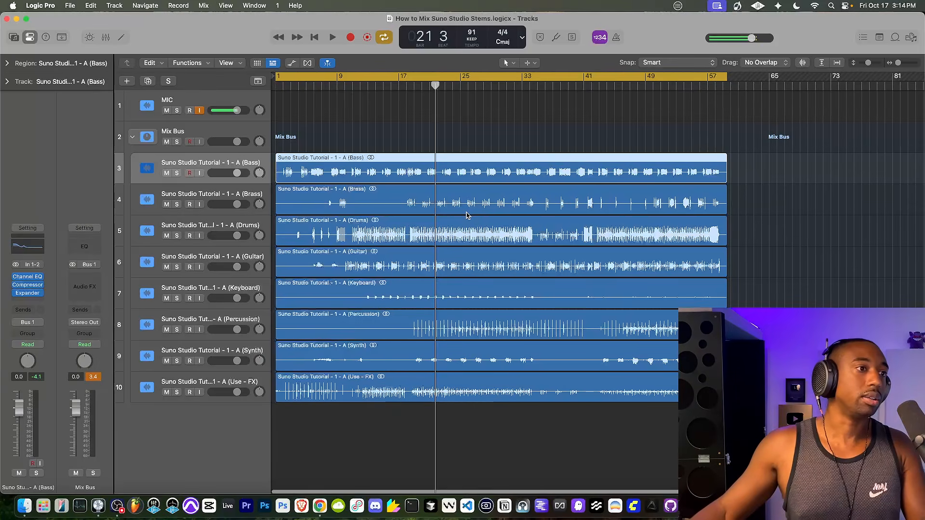
{"action": "scroll", "coordinate": [437, 208], "scroll_direction": "up", "scroll_amount": 15}
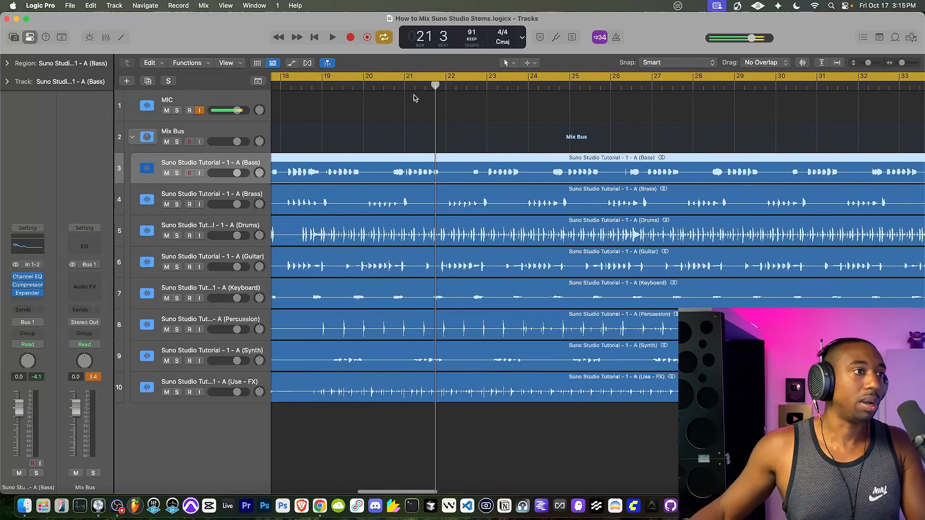
{"action": "left_click", "coordinate": [393, 86]}
{"action": "key", "text": "space"}
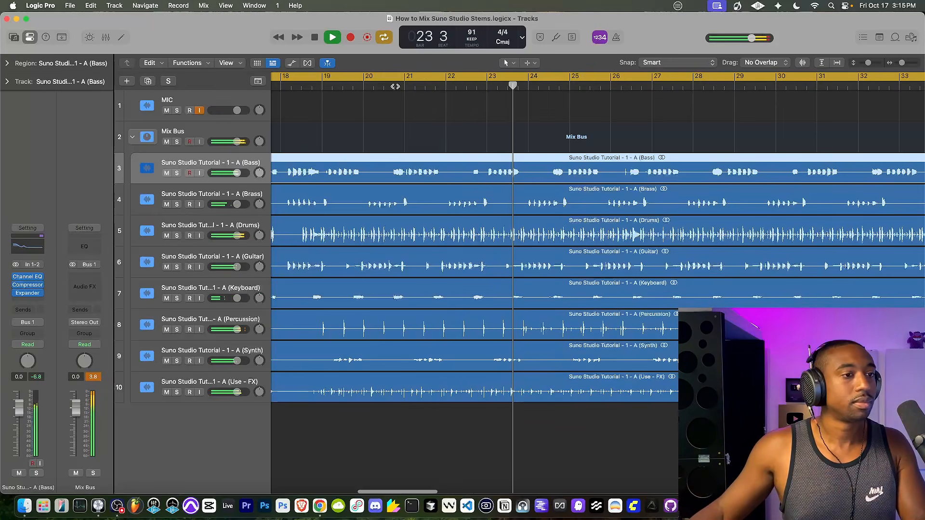
{"action": "key", "text": "space"}
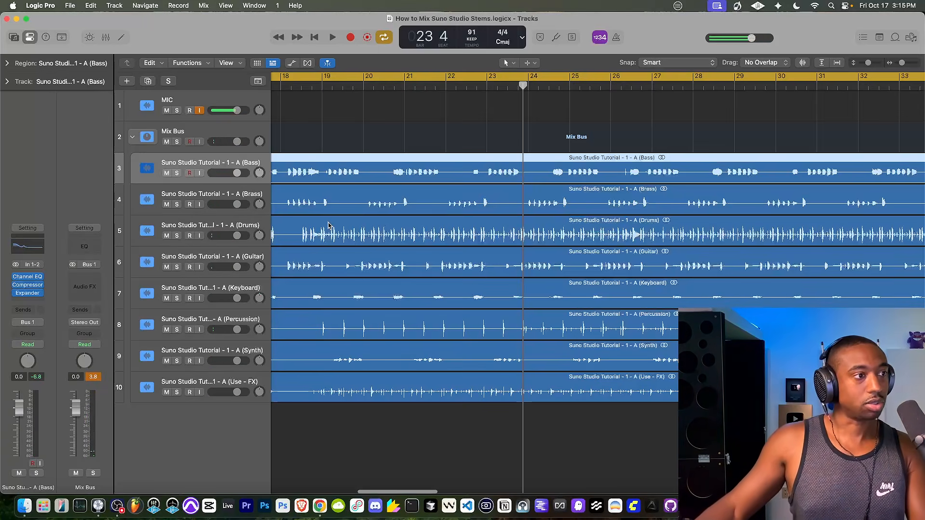
{"action": "scroll", "coordinate": [328, 225], "scroll_direction": "down", "scroll_amount": 10}
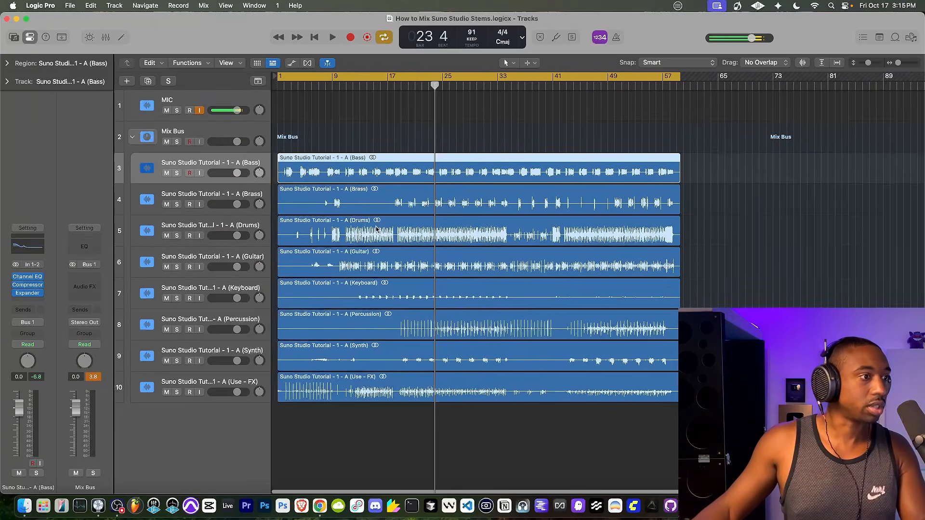
Insert a Sample Delay after the Expander on the bass track and set its right delay to 415 samples.
{"action": "scroll", "coordinate": [532, 337], "scroll_direction": "up", "scroll_amount": 8}
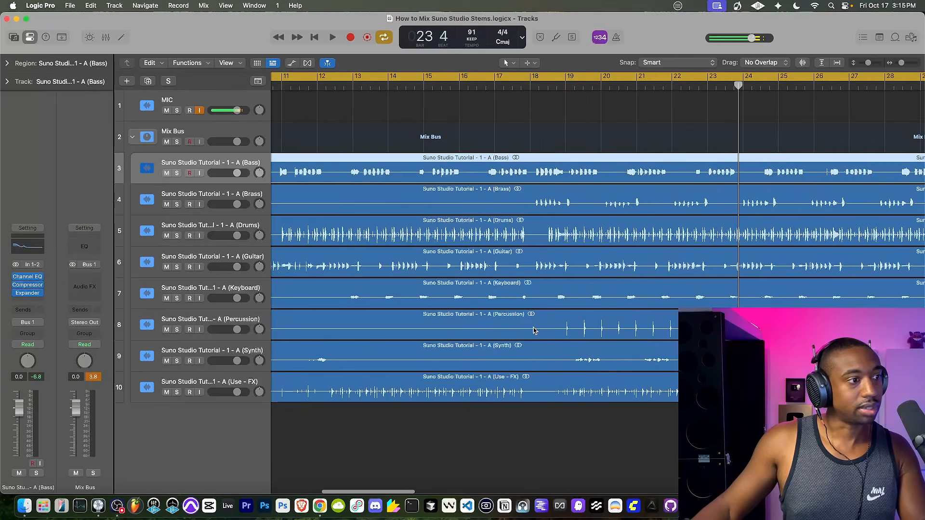
{"action": "scroll", "coordinate": [533, 330], "scroll_direction": "down", "scroll_amount": 6}
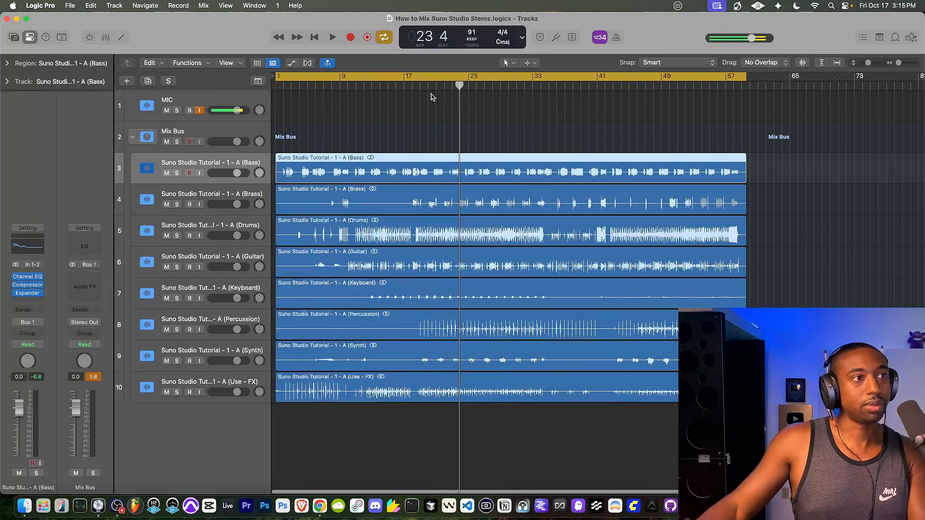
{"action": "left_click", "coordinate": [40, 294]}
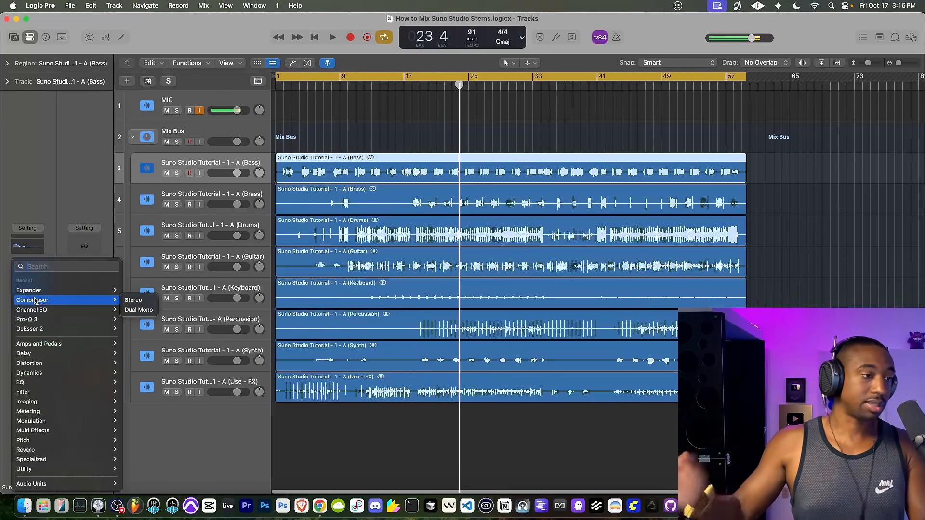
{"action": "type", "text": "sampl"}
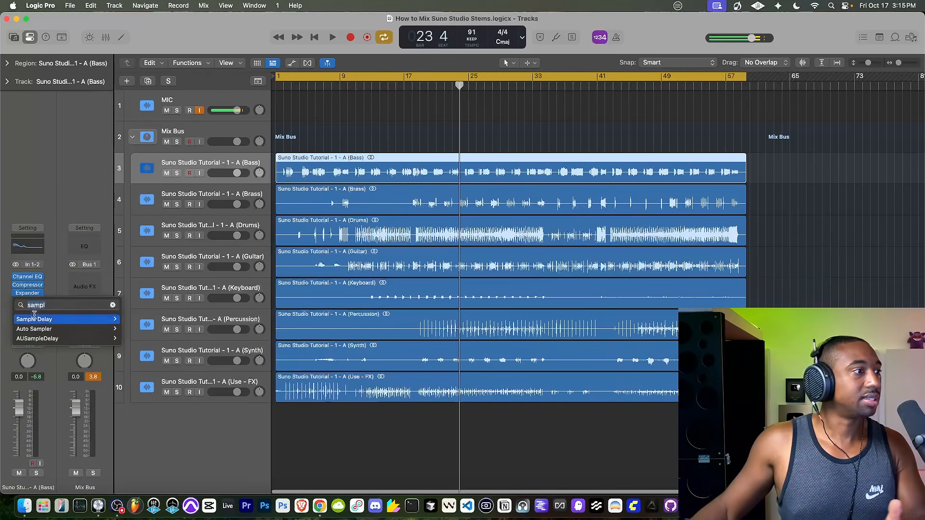
{"action": "left_click", "coordinate": [35, 319]}
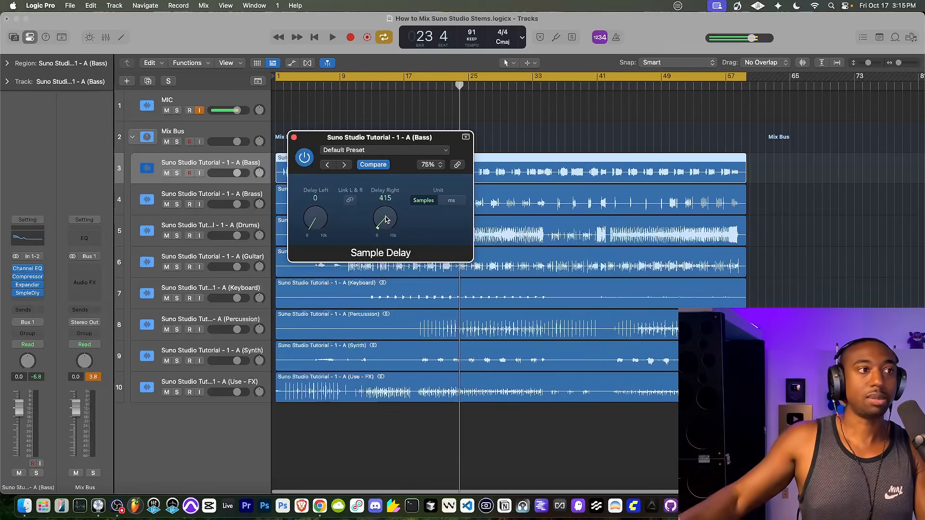
Play the mix from around bar 24 while raising the bass Sample Delay's right delay to 2141 samples, and stop.
{"action": "key", "text": "space"}
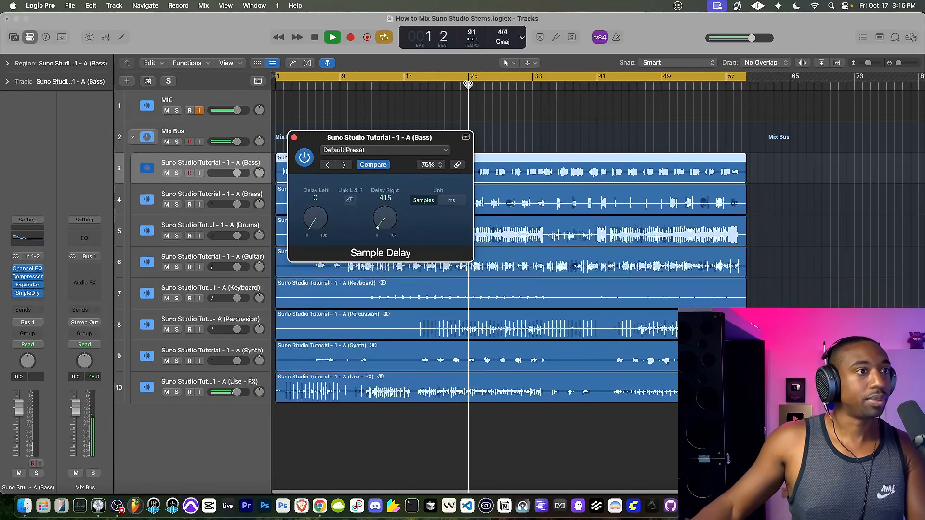
{"action": "key", "text": "space"}
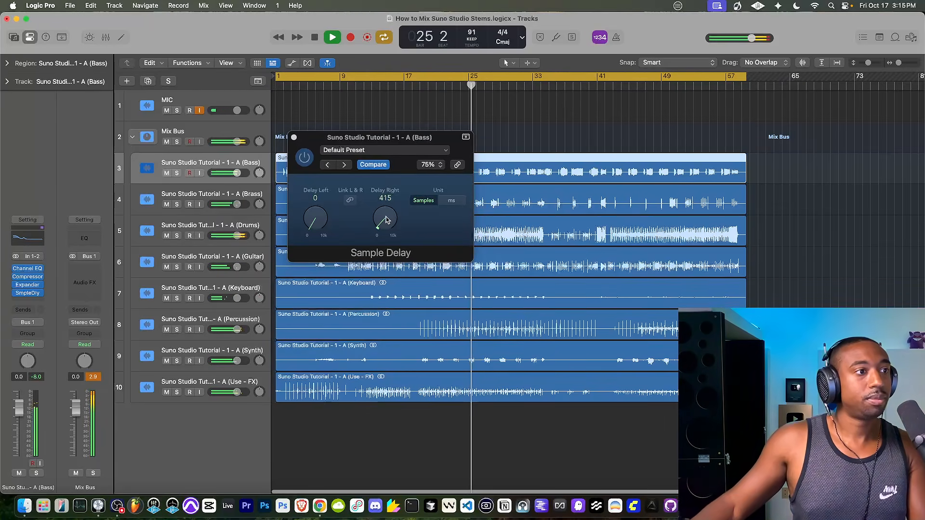
{"action": "left_click_drag", "start_coordinate": [386, 220], "coordinate": [384, 186]}
{"action": "key", "text": "space"}
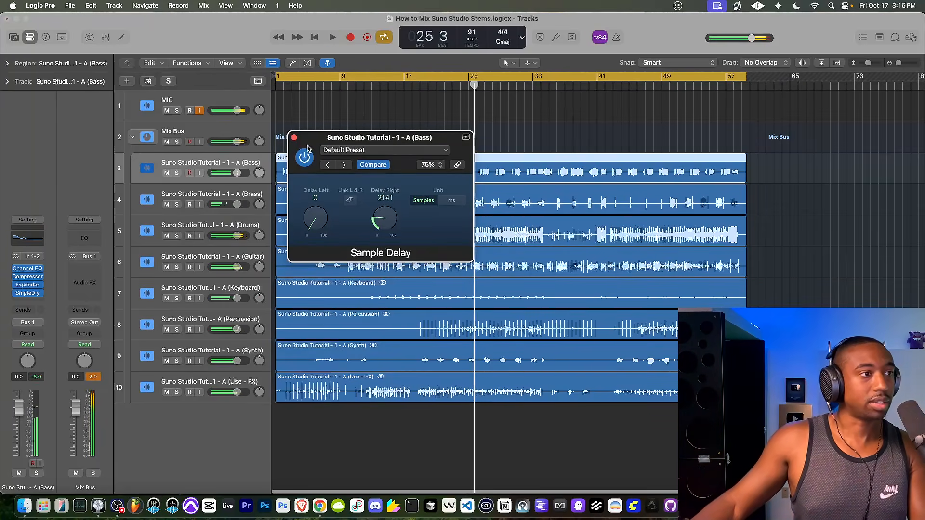
Solo the bass, play it from around bar 25 to hear the delay, and clear the bass and MIC solos.
{"action": "left_click", "coordinate": [177, 173]}
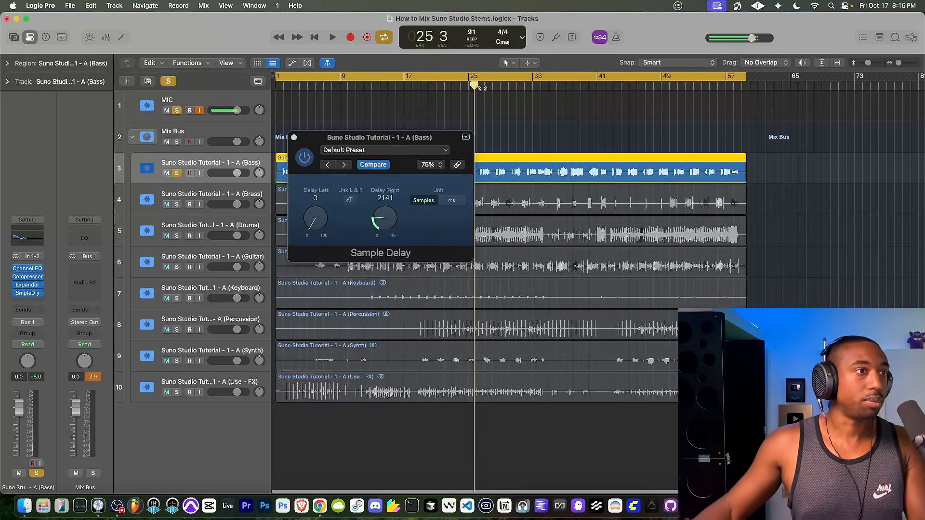
{"action": "key", "text": "space"}
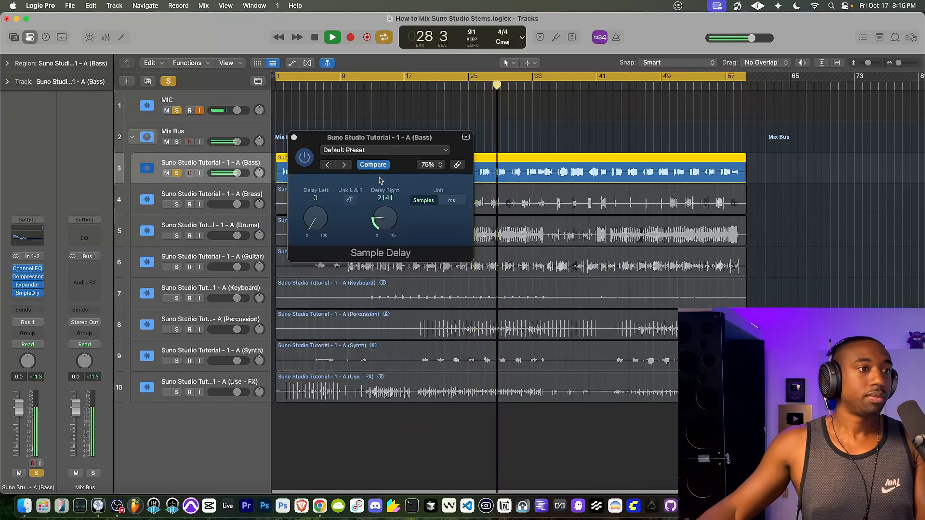
{"action": "key", "text": "space"}
{"action": "left_click", "coordinate": [177, 173]}
{"action": "left_click", "coordinate": [178, 111]}
Play the mix from around bar 25, set the bass right delay to 1120 samples, and close the Sample Delay after stopping playback.
{"action": "key", "text": "Return"}
{"action": "key", "text": "space"}
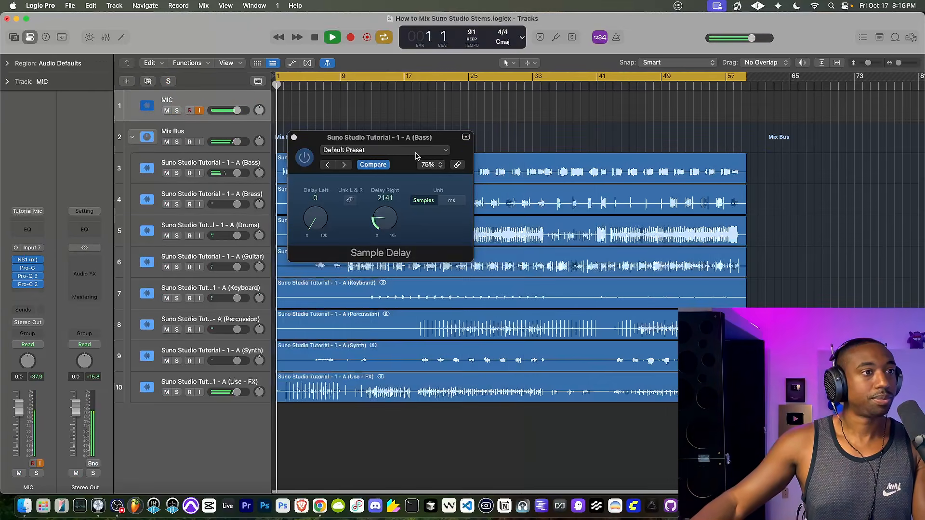
{"action": "left_click", "coordinate": [470, 86]}
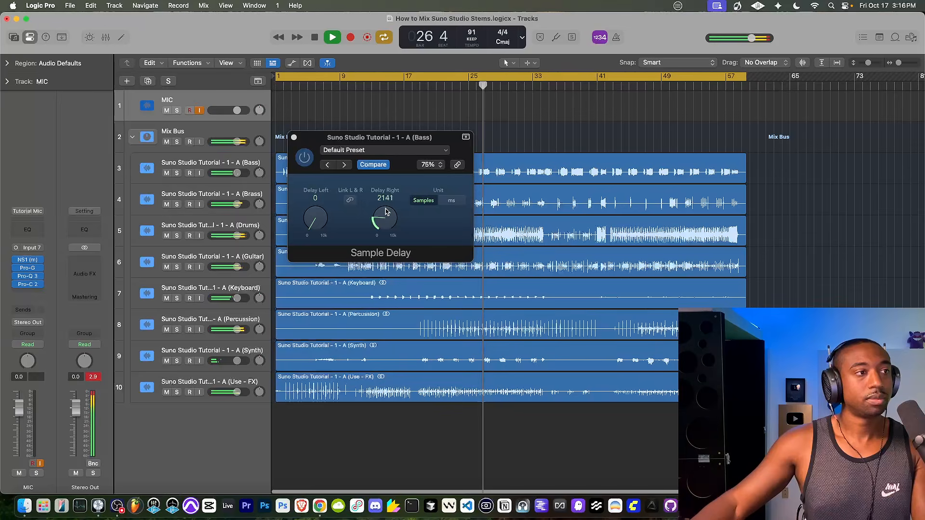
{"action": "left_click_drag", "start_coordinate": [386, 212], "coordinate": [387, 227]}
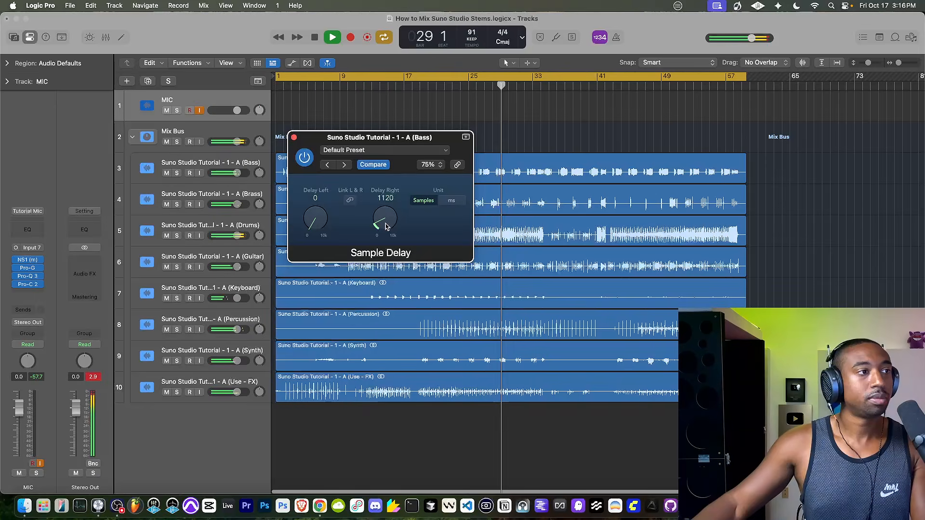
{"action": "key", "text": "space"}
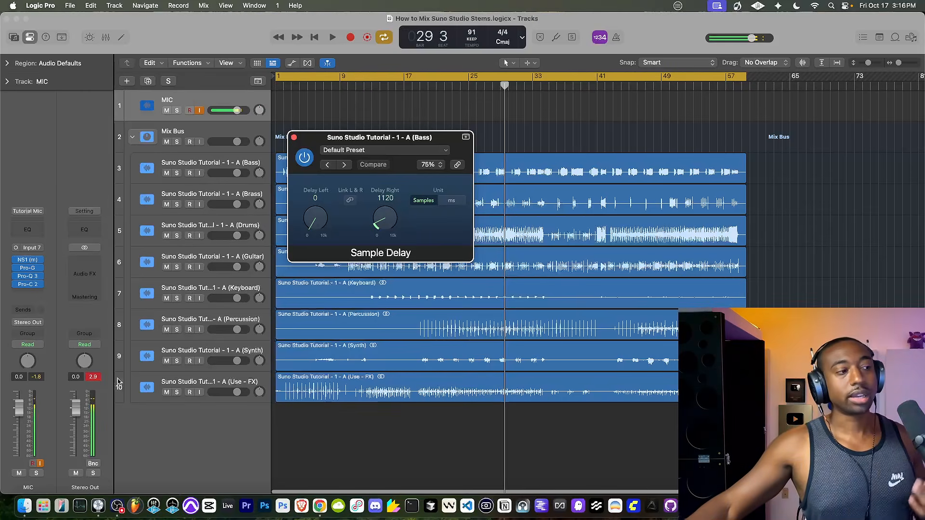
{"action": "left_click", "coordinate": [94, 377]}
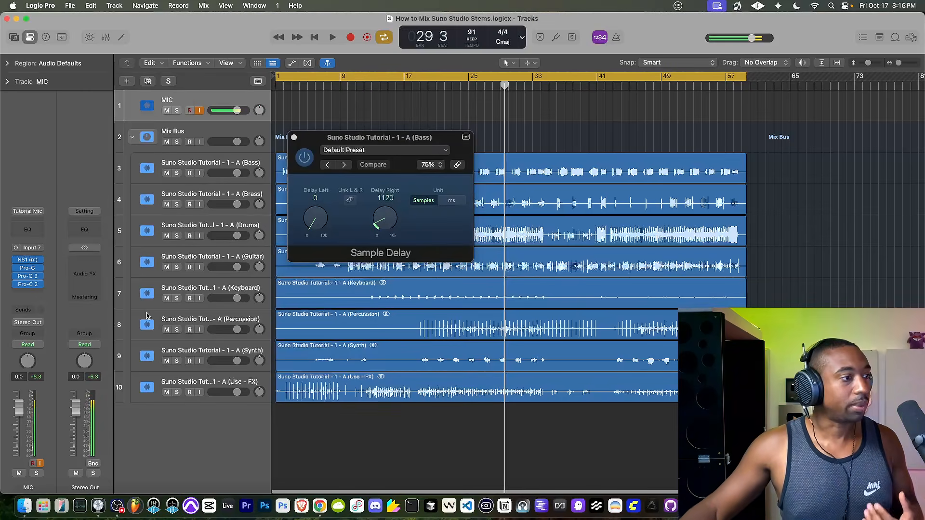
{"action": "left_click", "coordinate": [294, 138]}
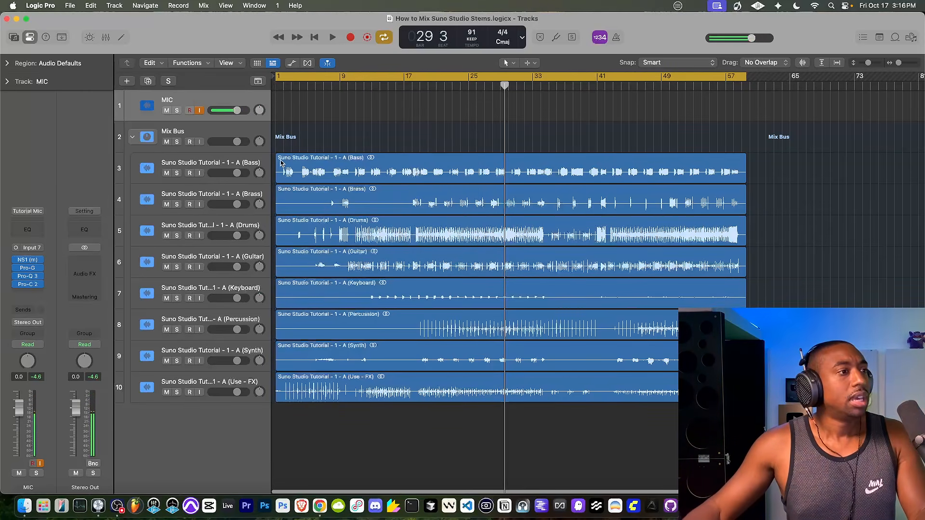
Rename the bass stem's track as Bass and the drum stem's track as Drums.
{"action": "left_click", "coordinate": [151, 166]}
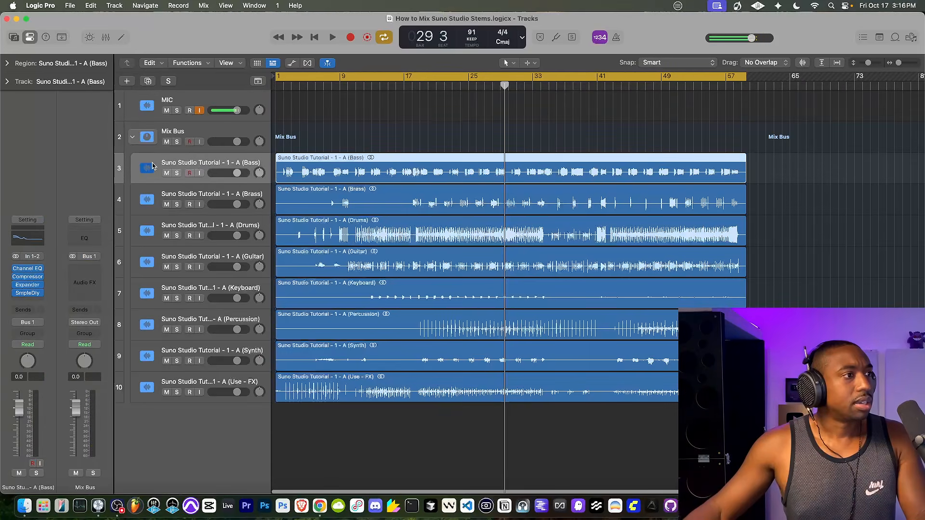
{"action": "left_click", "coordinate": [128, 170]}
{"action": "right_click", "coordinate": [128, 170]}
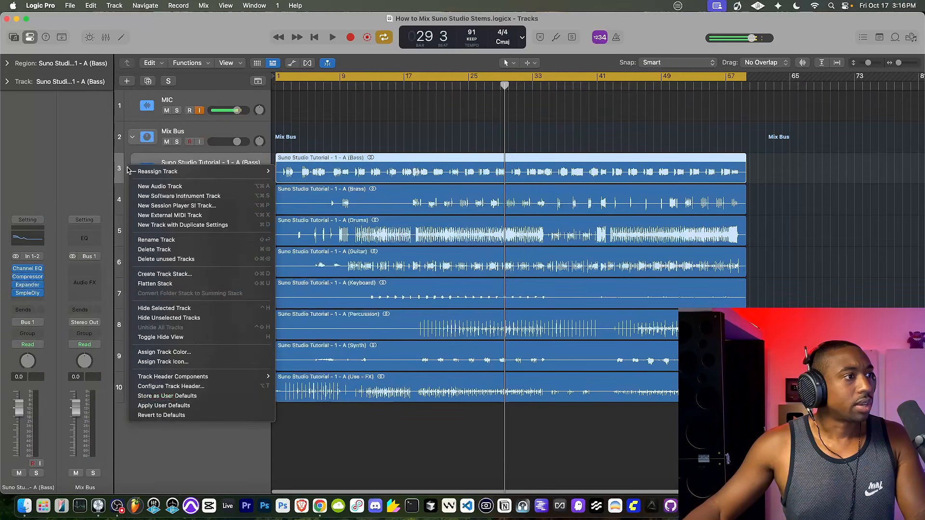
{"action": "left_click", "coordinate": [122, 170]}
{"action": "right_click", "coordinate": [119, 170]}
{"action": "left_click", "coordinate": [119, 170]}
{"action": "right_click", "coordinate": [120, 170]}
{"action": "left_click", "coordinate": [119, 170]}
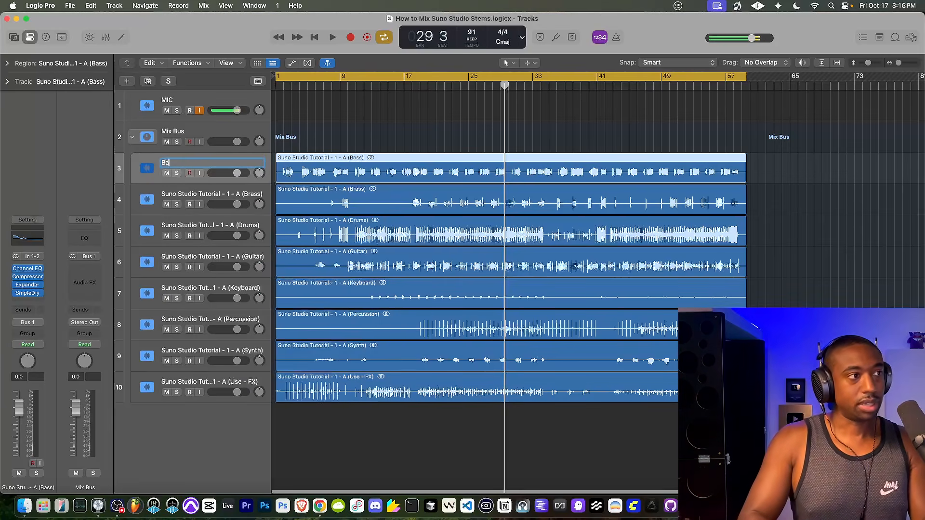
{"action": "double_click", "coordinate": [205, 226]}
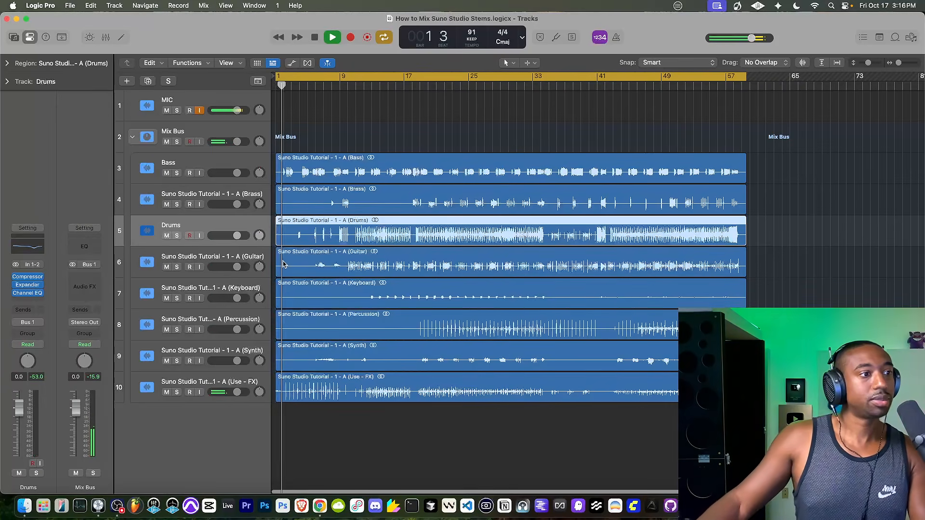
Solo the Use - FX track during playback to hear it alone, and stop around bar 8.
{"action": "left_click", "coordinate": [302, 380]}
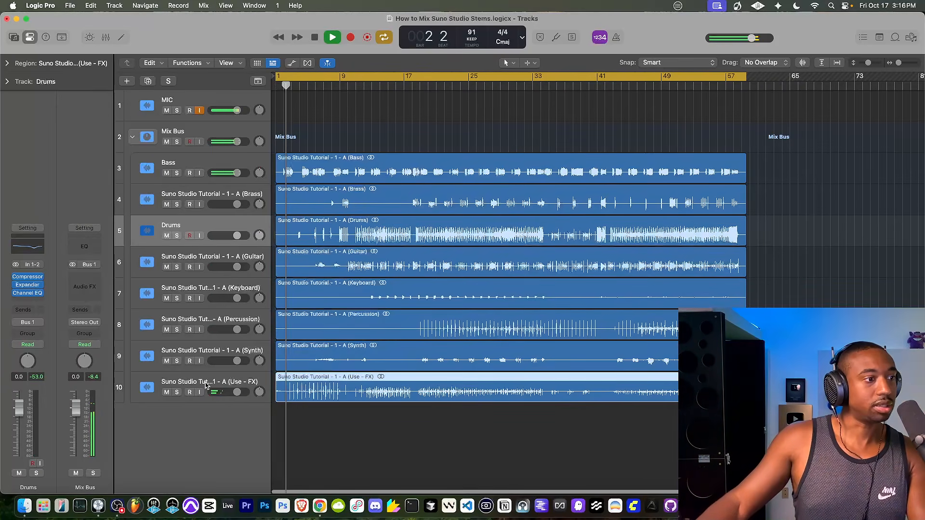
{"action": "left_click", "coordinate": [177, 393]}
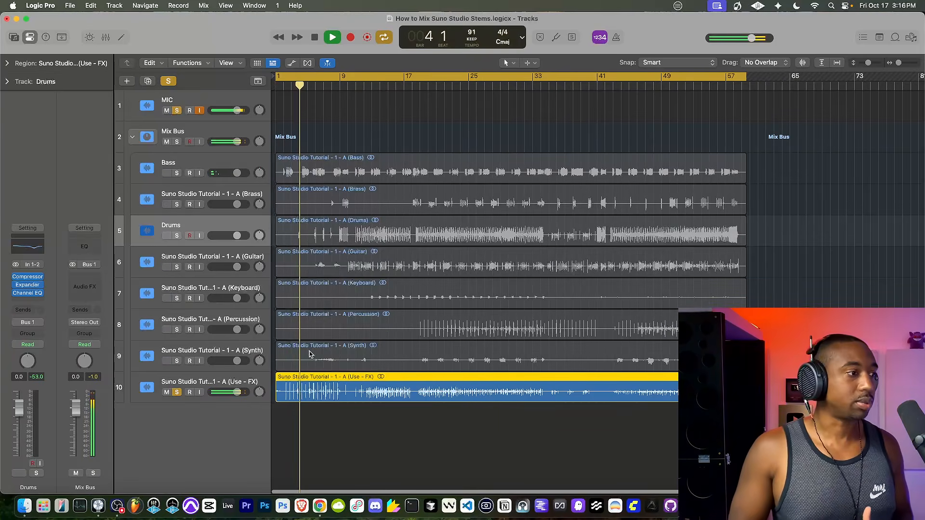
{"action": "left_click", "coordinate": [117, 506]}
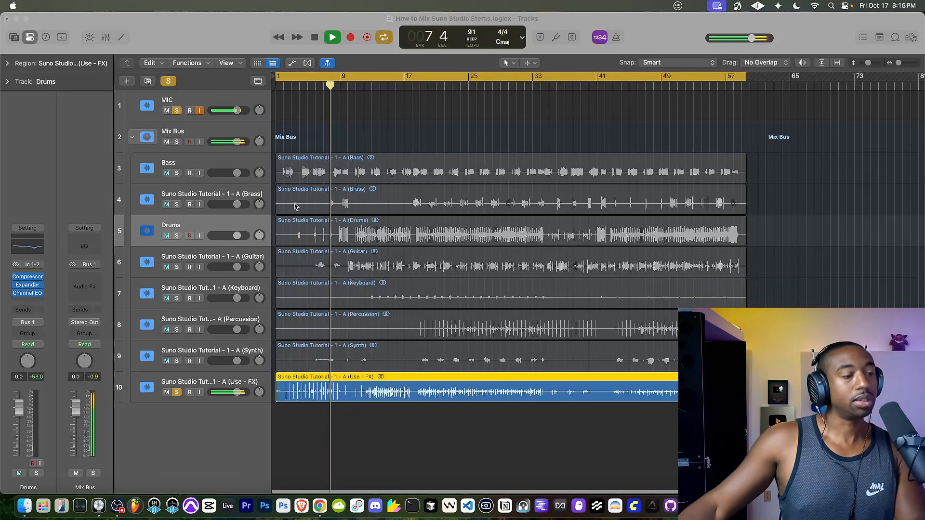
{"action": "key", "text": "space"}
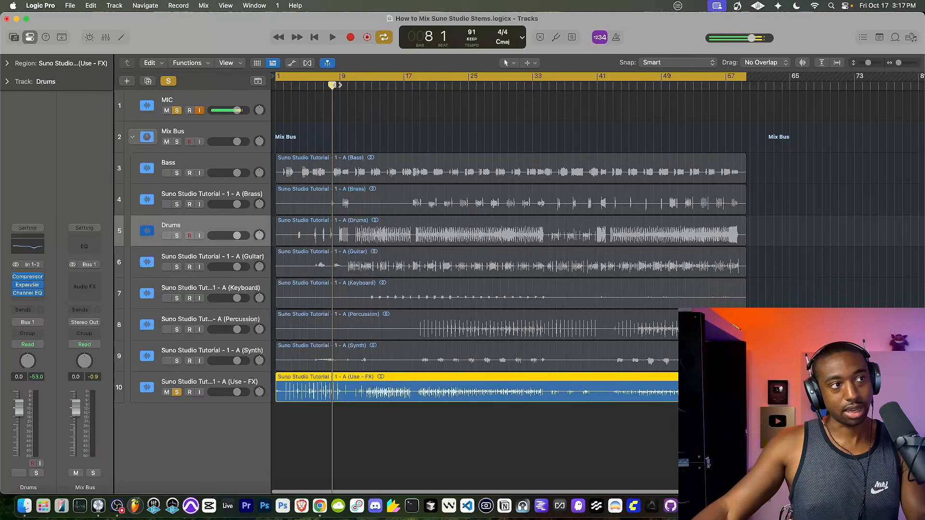
Resume playback of the soloed Use - FX track until around bar 11, and clear the FX and MIC solos.
{"action": "key", "text": "space"}
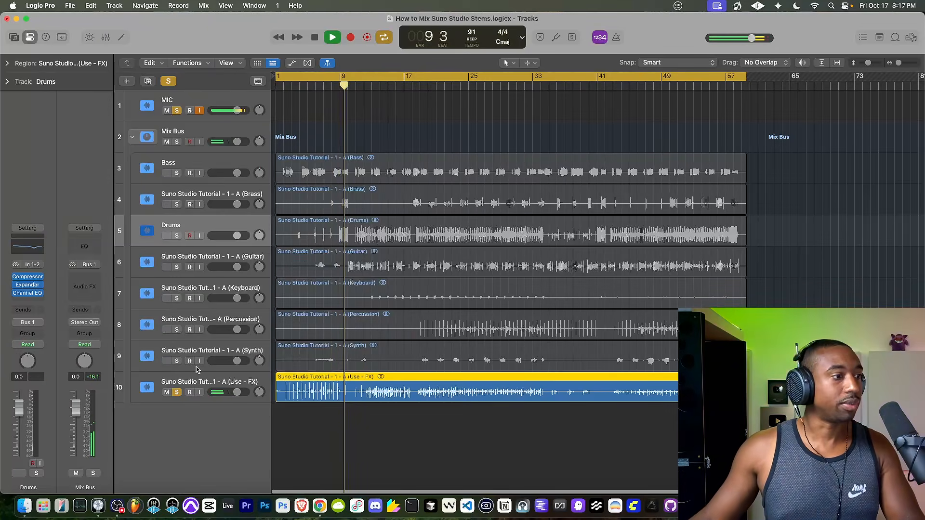
{"action": "left_click", "coordinate": [176, 392]}
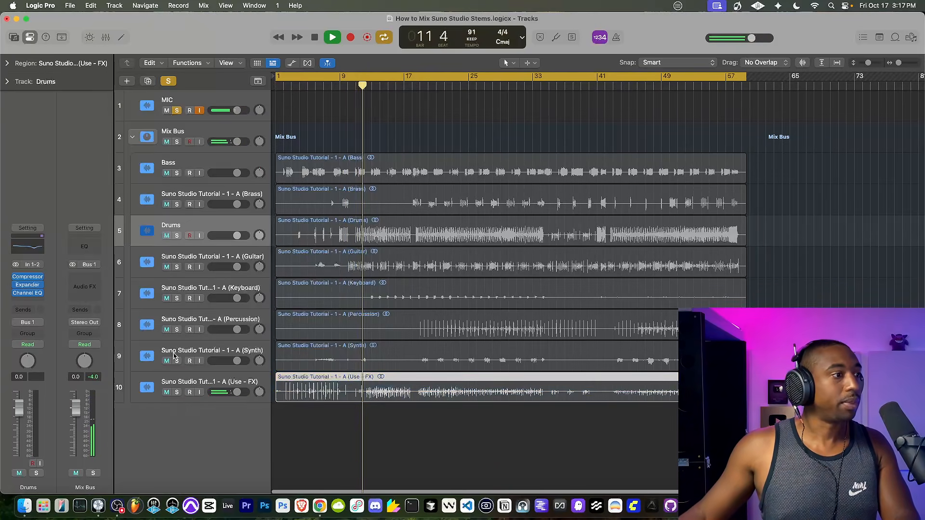
{"action": "left_click", "coordinate": [177, 393]}
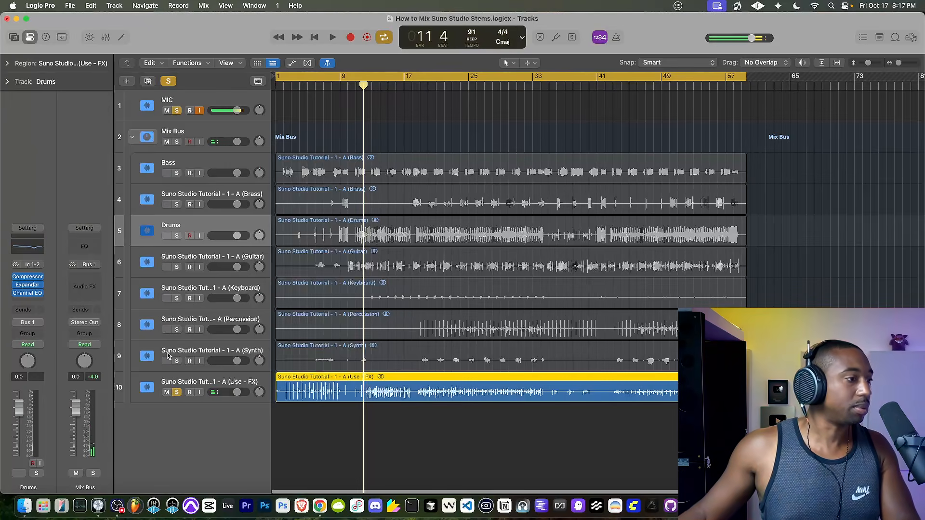
{"action": "left_click", "coordinate": [177, 393]}
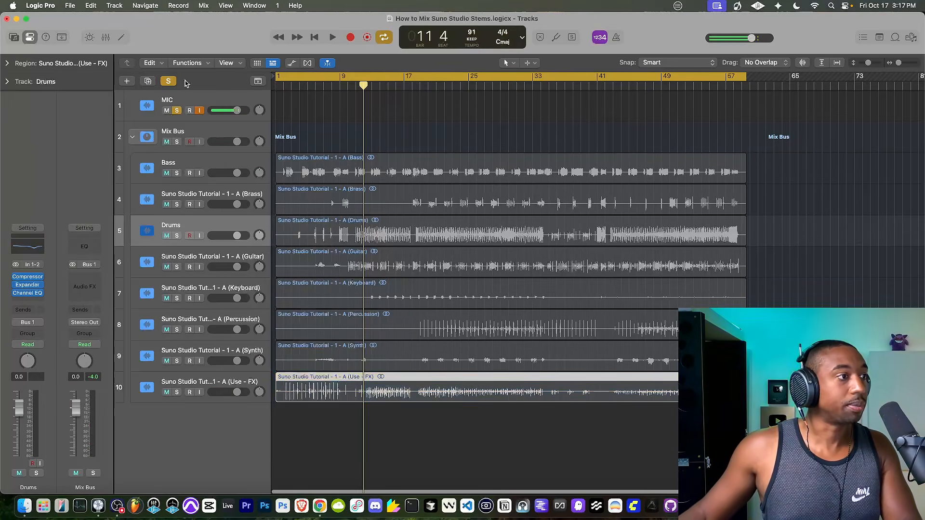
{"action": "left_click", "coordinate": [177, 110]}
Play the full mix from the beginning and solo the guitar track.
{"action": "key", "text": "Return"}
{"action": "key", "text": "space"}
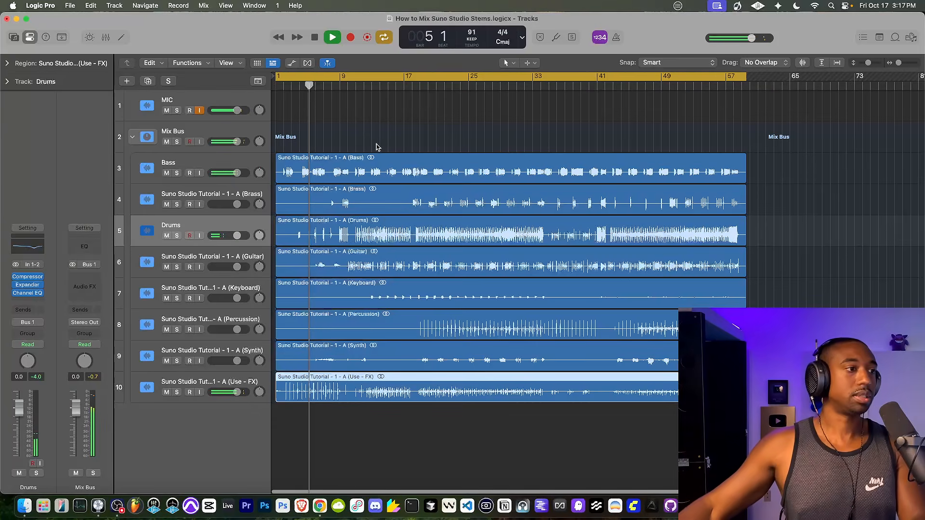
{"action": "left_click", "coordinate": [243, 259]}
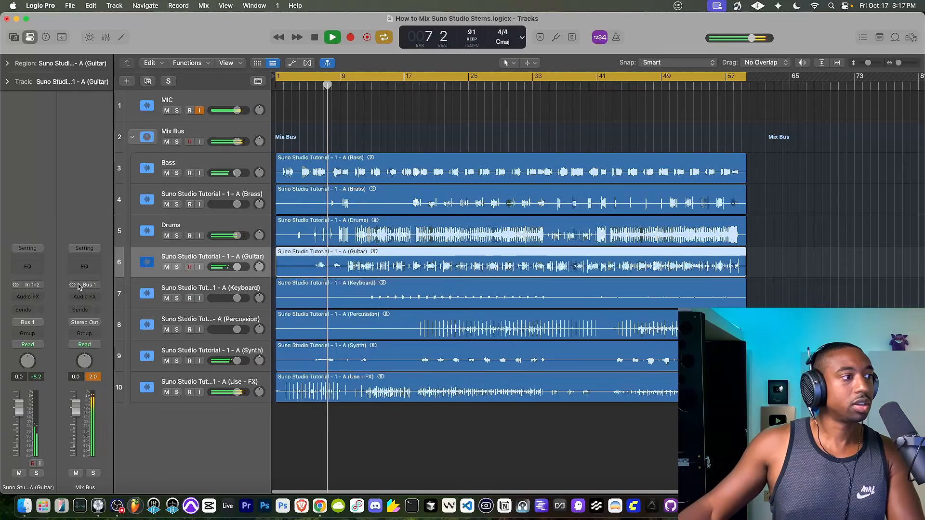
{"action": "key", "text": "s"}
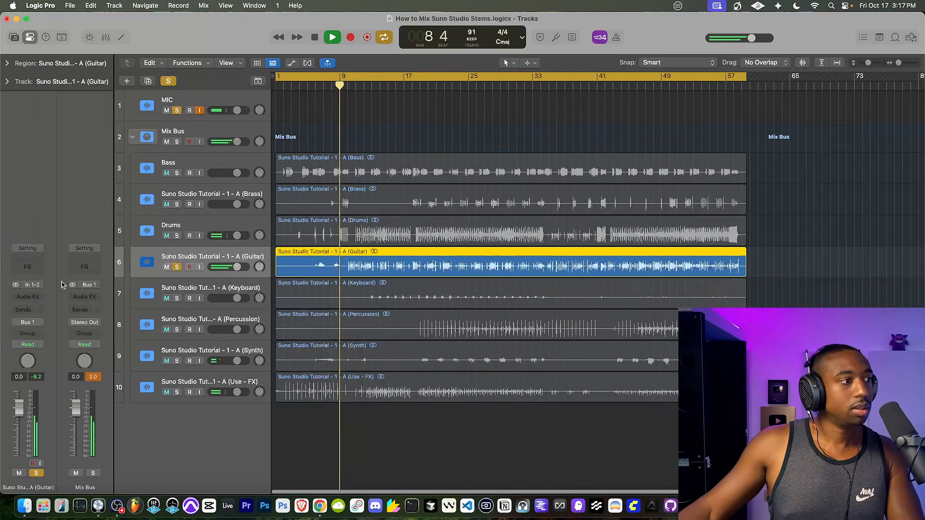
Insert a stereo Distortion II on the guitar track, set its Mix to 31 %, and close the plug-in.
{"action": "left_click", "coordinate": [36, 297]}
{"action": "mouse_move", "coordinate": [63, 363]}
{"action": "mouse_move", "coordinate": [177, 159]}
{"action": "mouse_move", "coordinate": [161, 129]}
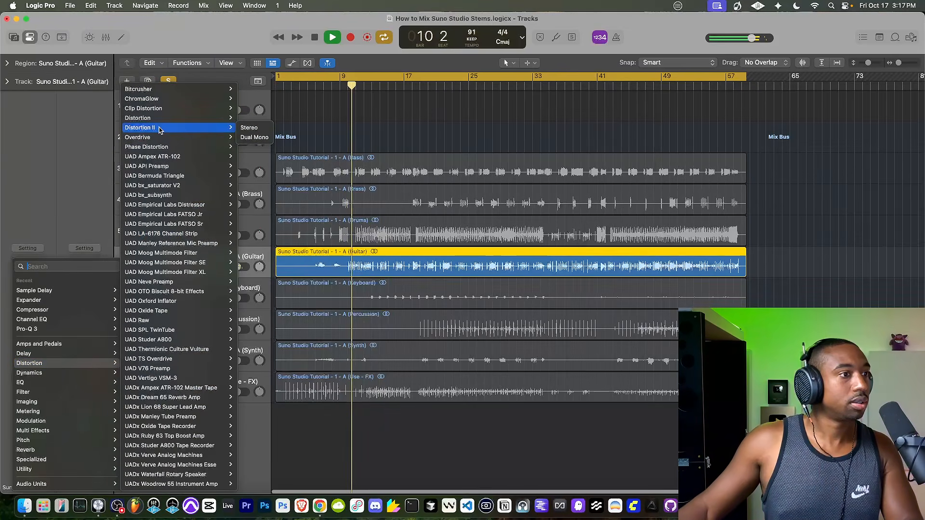
{"action": "left_click", "coordinate": [249, 127]}
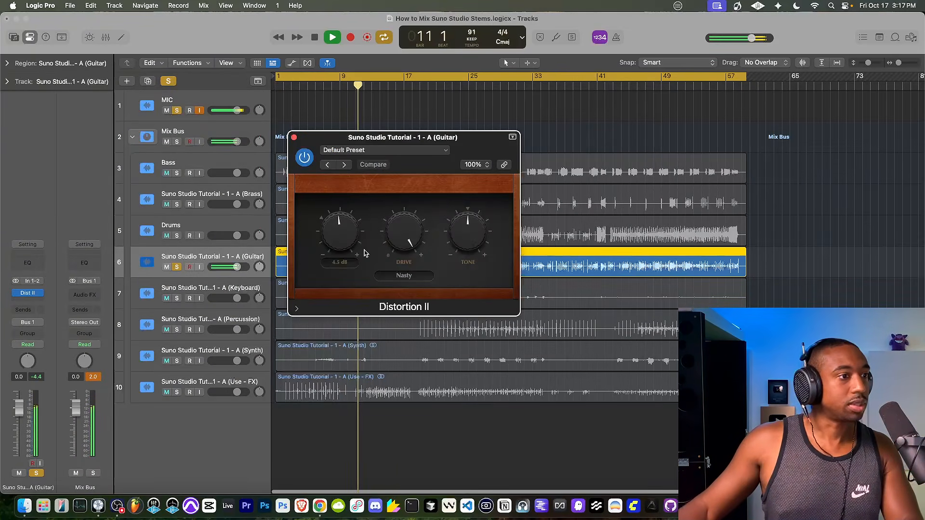
{"action": "left_click", "coordinate": [297, 308]}
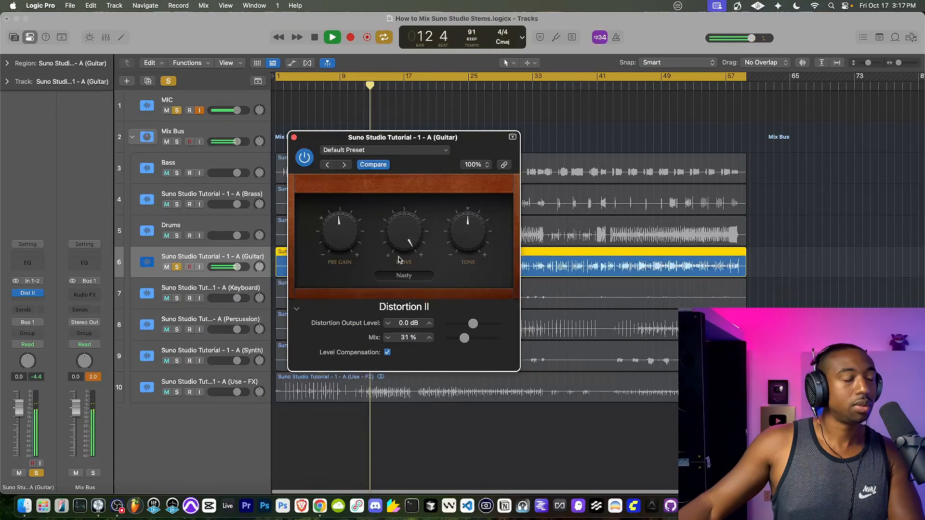
{"action": "left_click", "coordinate": [293, 137]}
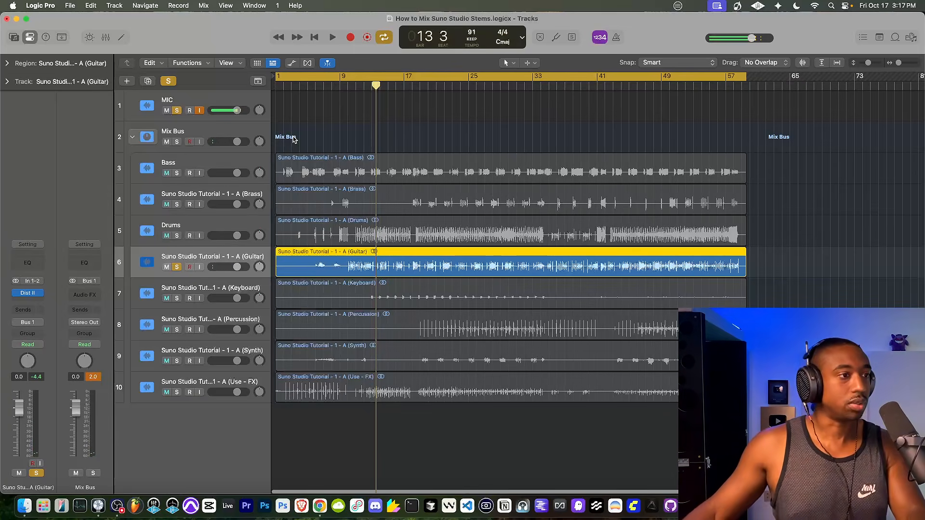
Play the soloed guitar from around bar 10 and insert a stereo Compressor after Distortion II, closing its window.
{"action": "left_click", "coordinate": [350, 86]}
{"action": "key", "text": "space"}
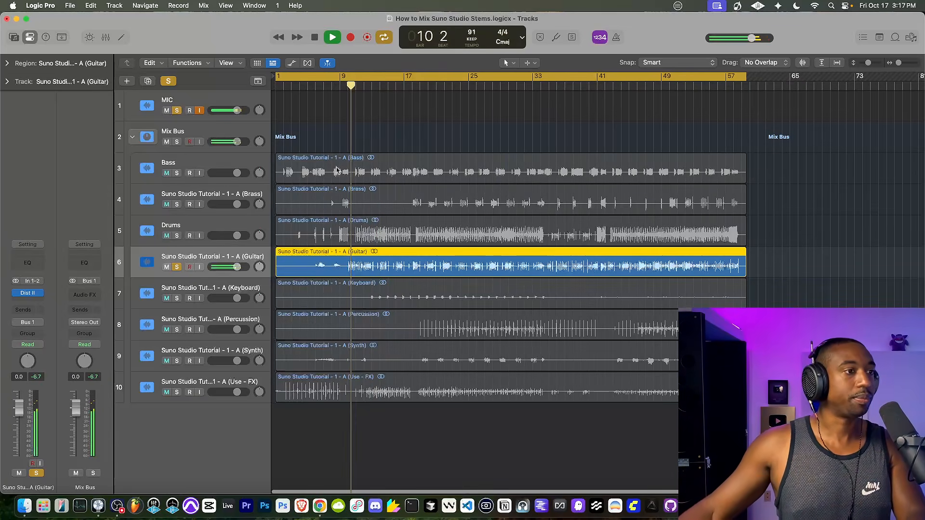
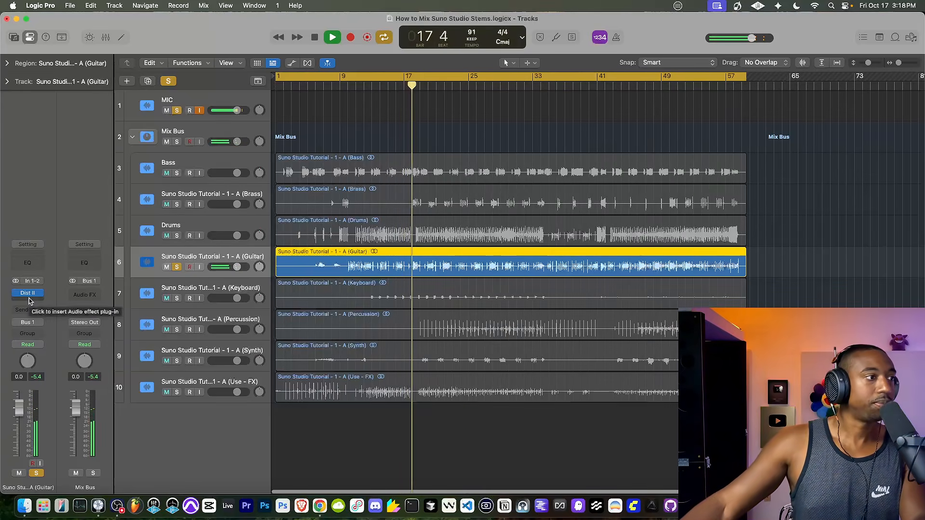
{"action": "left_click", "coordinate": [29, 300]}
{"action": "mouse_move", "coordinate": [91, 319]}
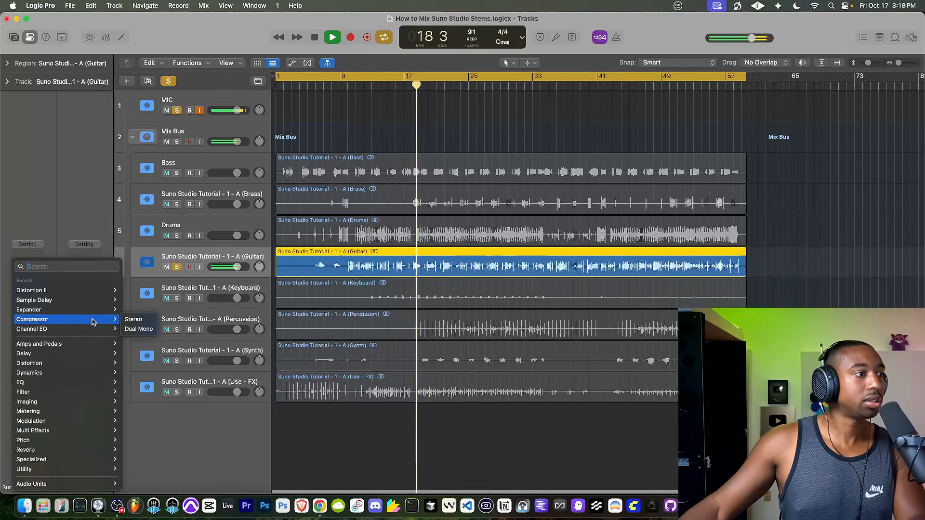
{"action": "left_click", "coordinate": [132, 319]}
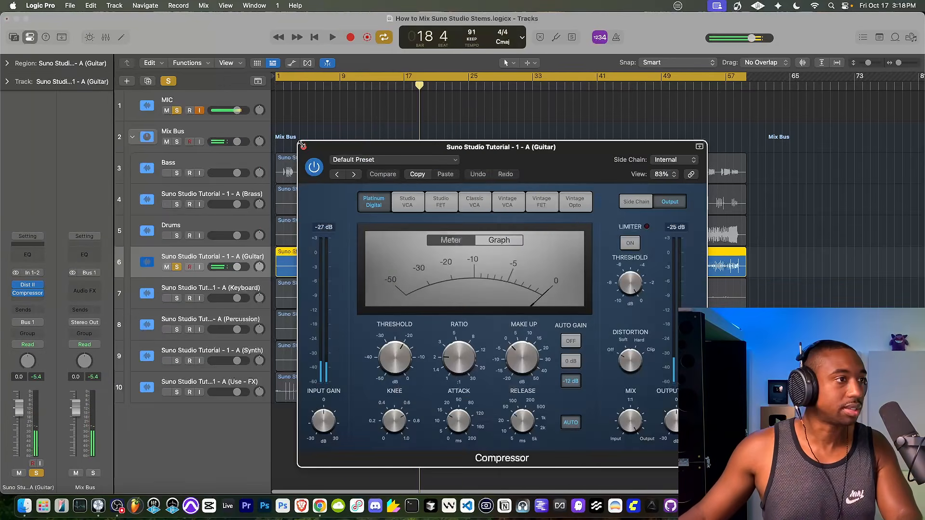
{"action": "left_click", "coordinate": [303, 147]}
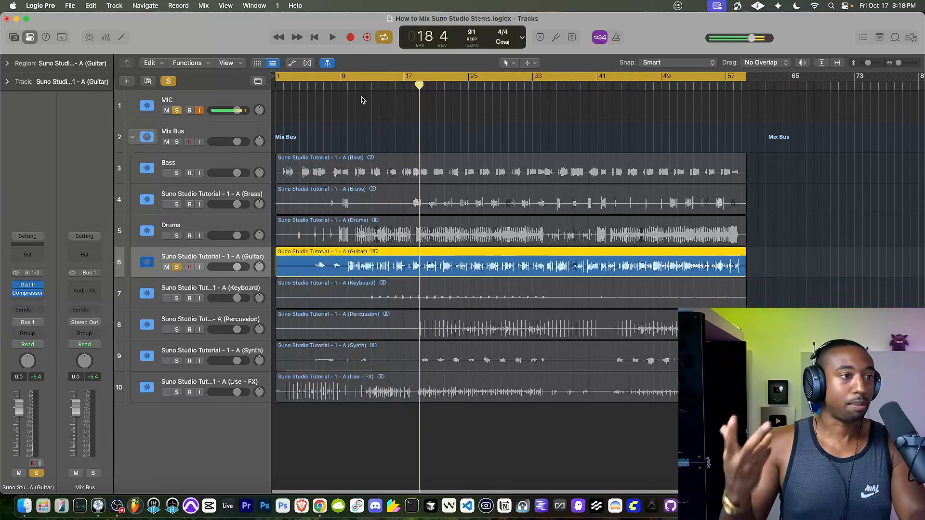
Reopen the guitar track's Compressor and turn off its automatic release.
{"action": "left_click", "coordinate": [28, 294]}
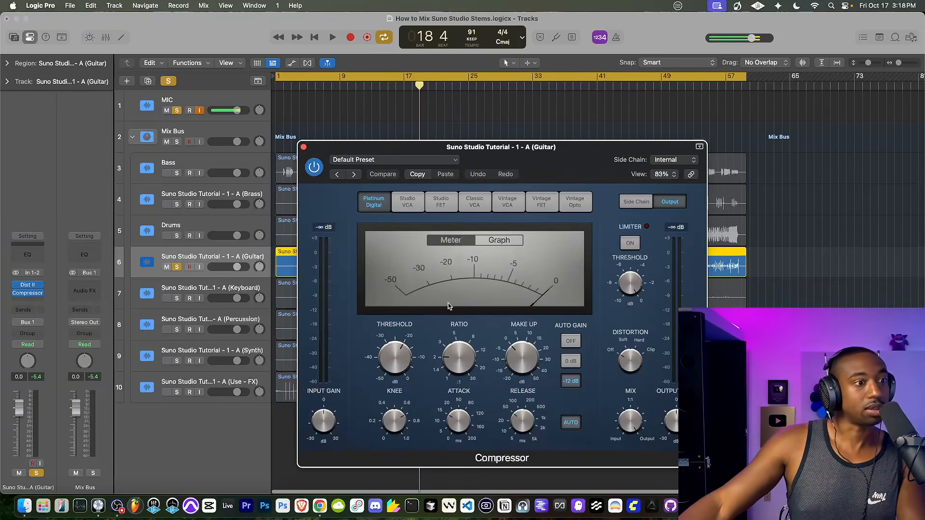
{"action": "left_click", "coordinate": [572, 425]}
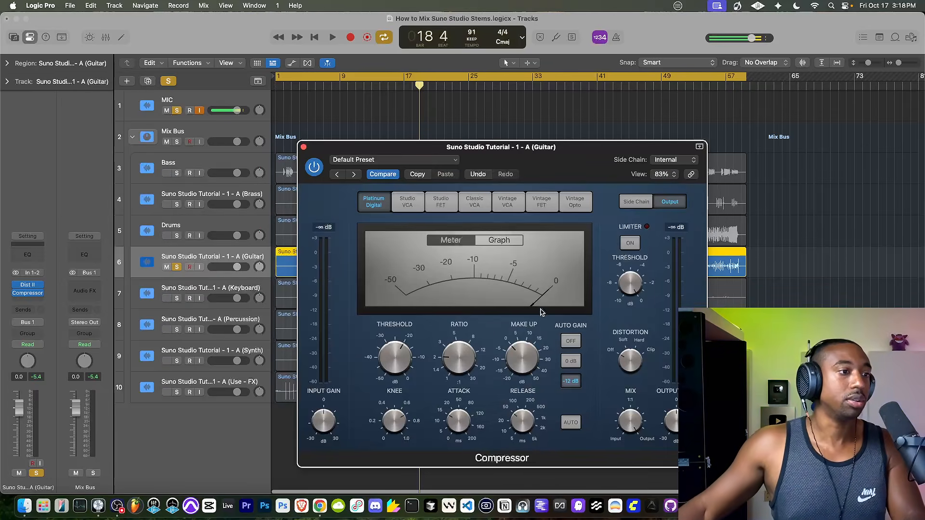
{"action": "left_click_drag", "start_coordinate": [471, 148], "coordinate": [402, 107]}
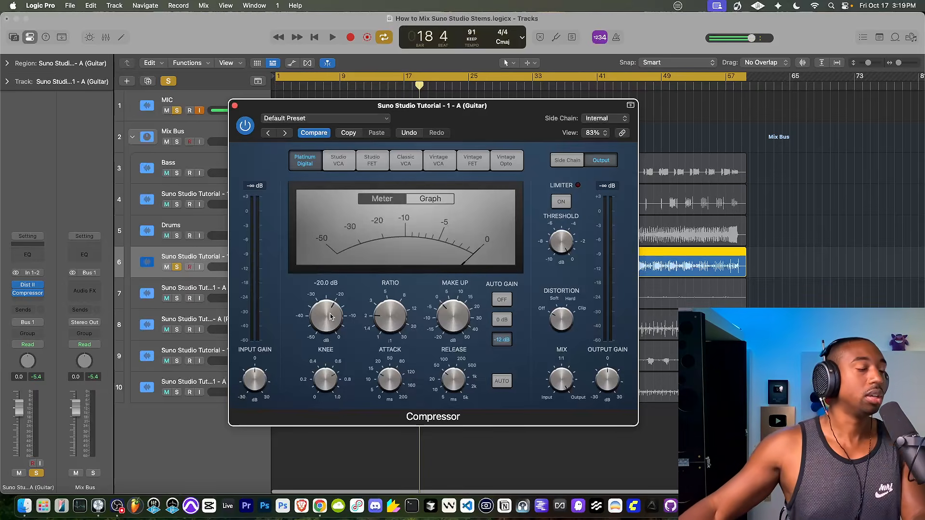
Play the song from the beginning with the guitar solo cleared and lower the Compressor's threshold to about -28.5 dB.
{"action": "key", "text": "space"}
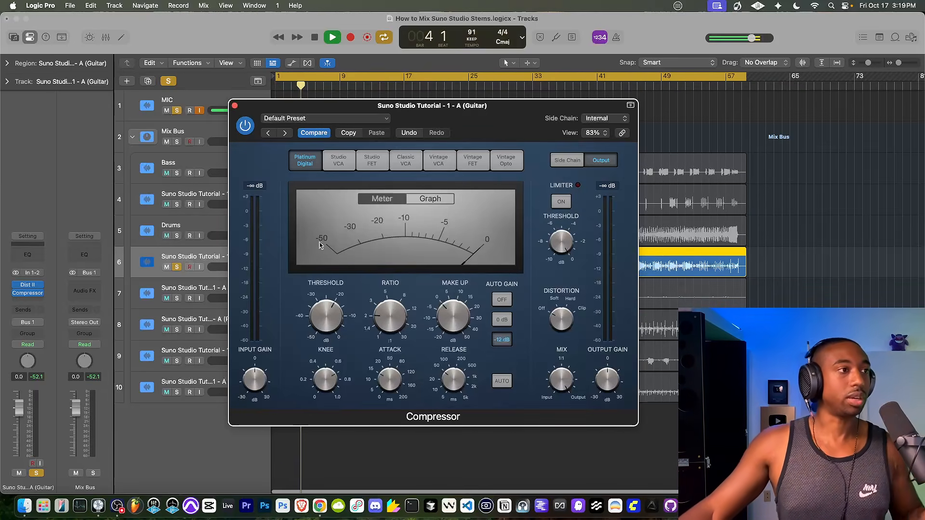
{"action": "left_click", "coordinate": [178, 266]}
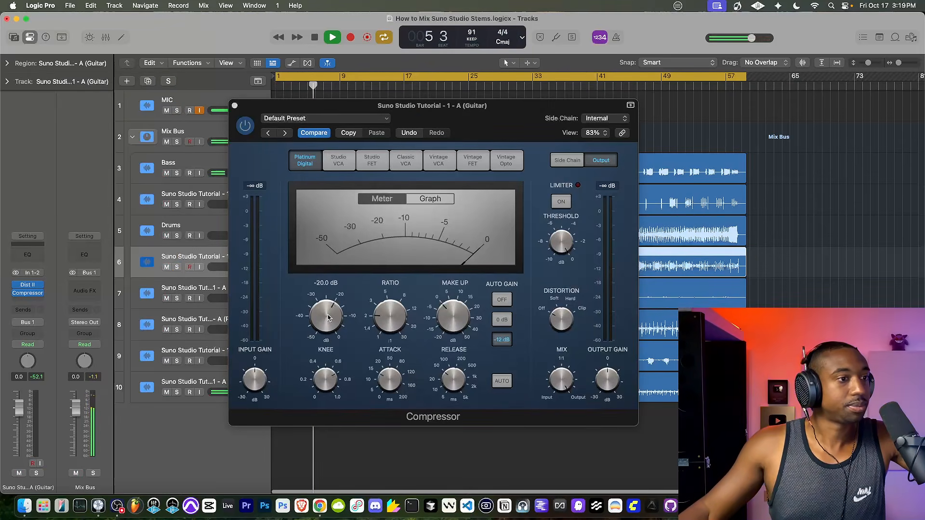
{"action": "left_click_drag", "start_coordinate": [378, 107], "coordinate": [408, 161]}
{"action": "left_click_drag", "start_coordinate": [524, 398], "coordinate": [520, 419]}
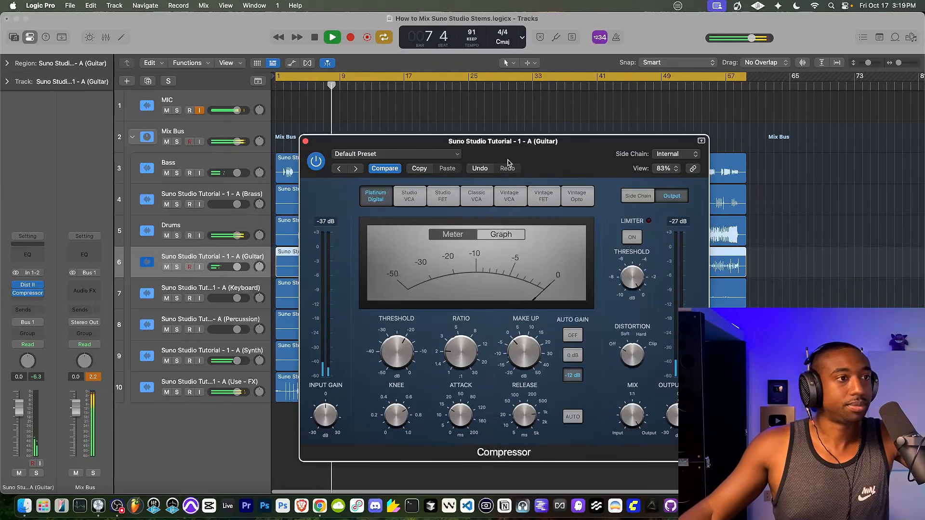
{"action": "left_click_drag", "start_coordinate": [481, 141], "coordinate": [441, 112]}
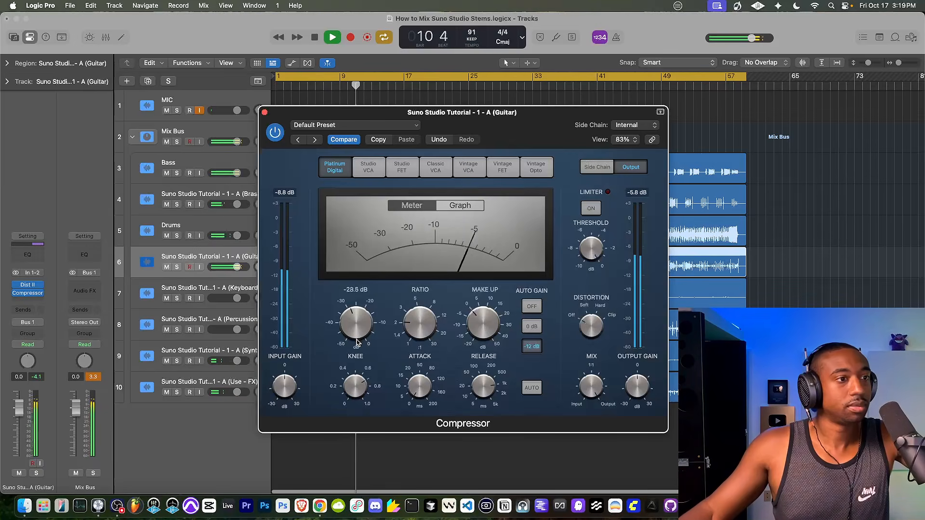
{"action": "left_click_drag", "start_coordinate": [359, 320], "coordinate": [359, 329]}
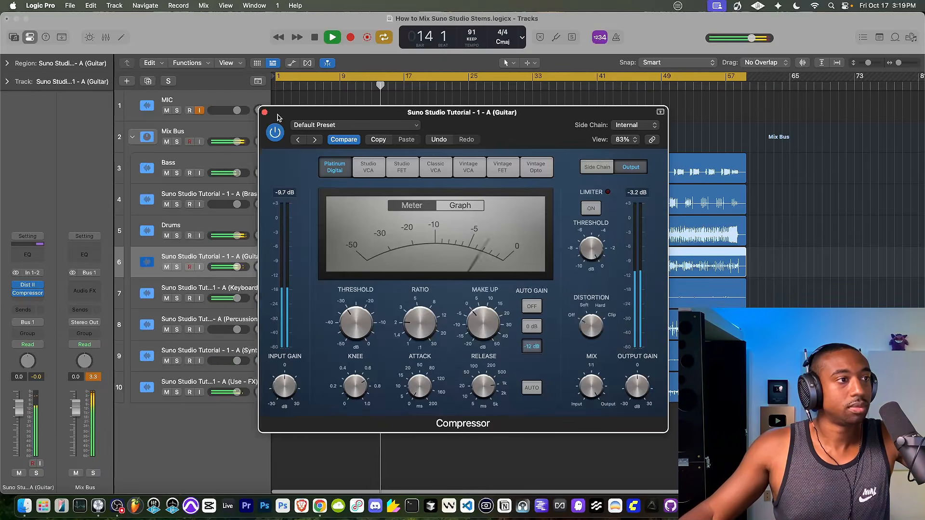
Switch the guitar's Compressor to Studio FET, raise its threshold, set the ratio to 4.6:1, and close the plug-in.
{"action": "left_click", "coordinate": [390, 170]}
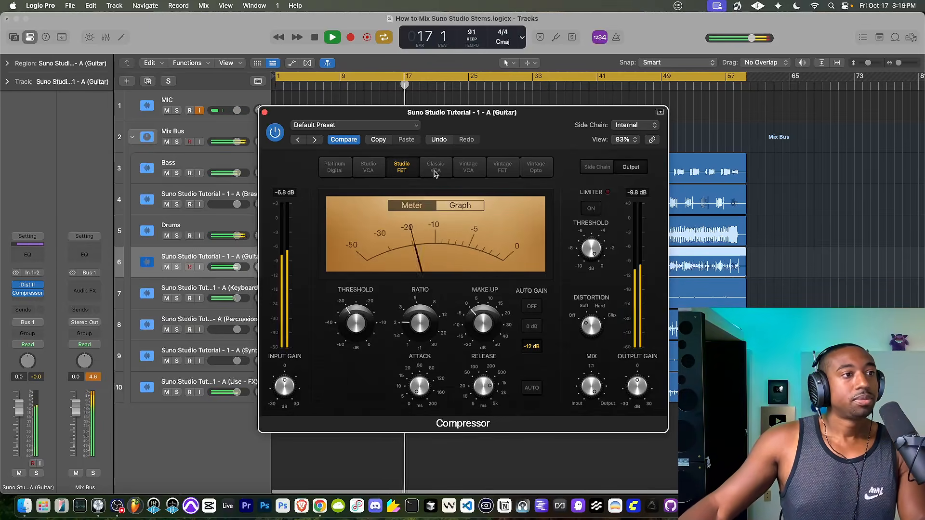
{"action": "mouse_move", "coordinate": [358, 322]}
{"action": "mouse_move", "coordinate": [359, 322]}
{"action": "left_mouse_down"}
{"action": "mouse_move", "coordinate": [363, 312]}
{"action": "mouse_move", "coordinate": [359, 319]}
{"action": "left_mouse_up"}
{"action": "left_click_drag", "start_coordinate": [418, 320], "coordinate": [418, 312]}
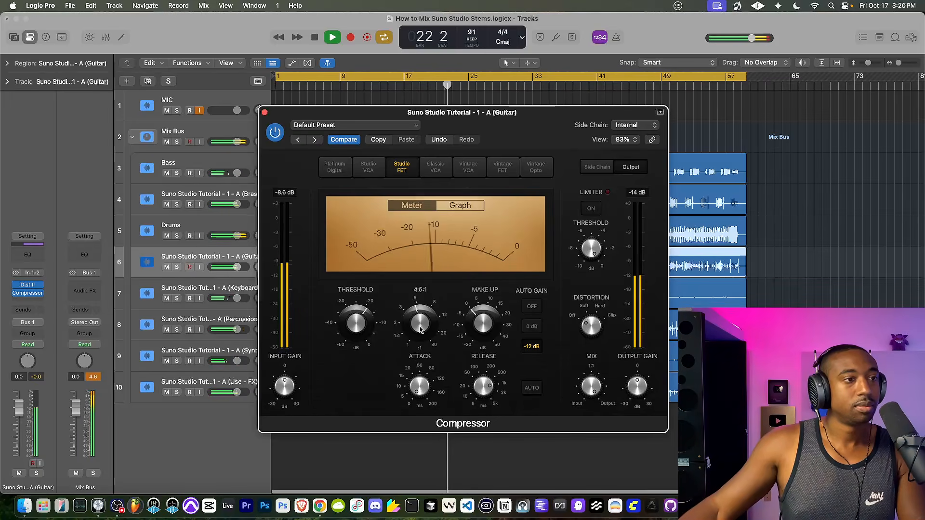
{"action": "key", "text": "space"}
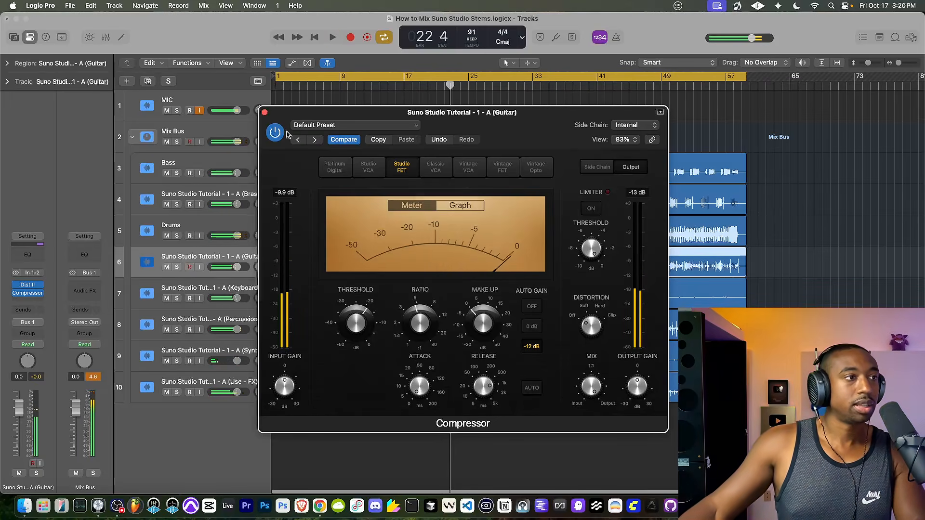
{"action": "left_click", "coordinate": [264, 112]}
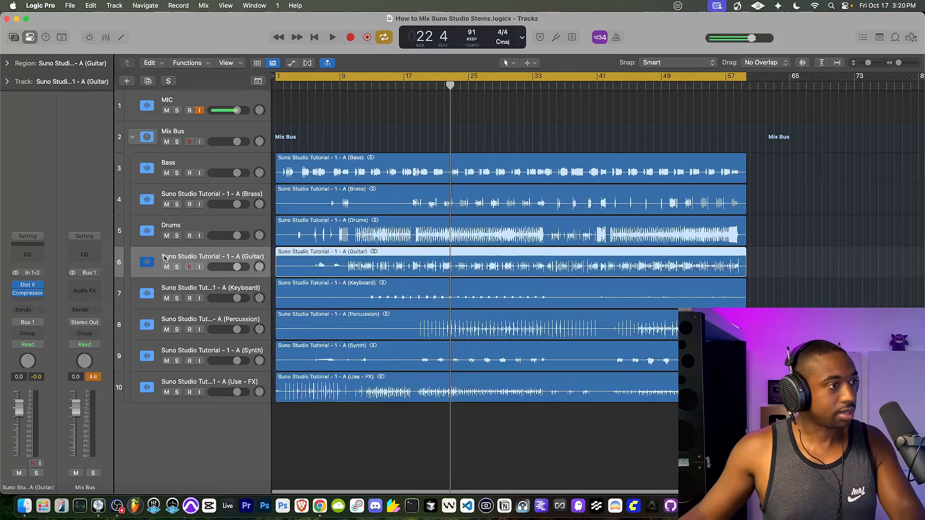
Solo the guitar track and insert a Sample Delay after its Compressor.
{"action": "left_click", "coordinate": [177, 268]}
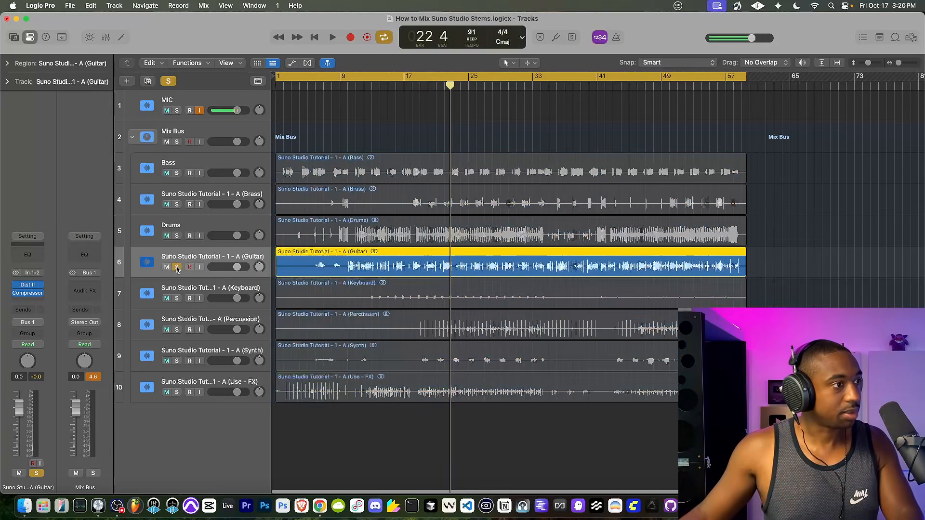
{"action": "left_click", "coordinate": [28, 301]}
{"action": "type", "text": "sampl"}
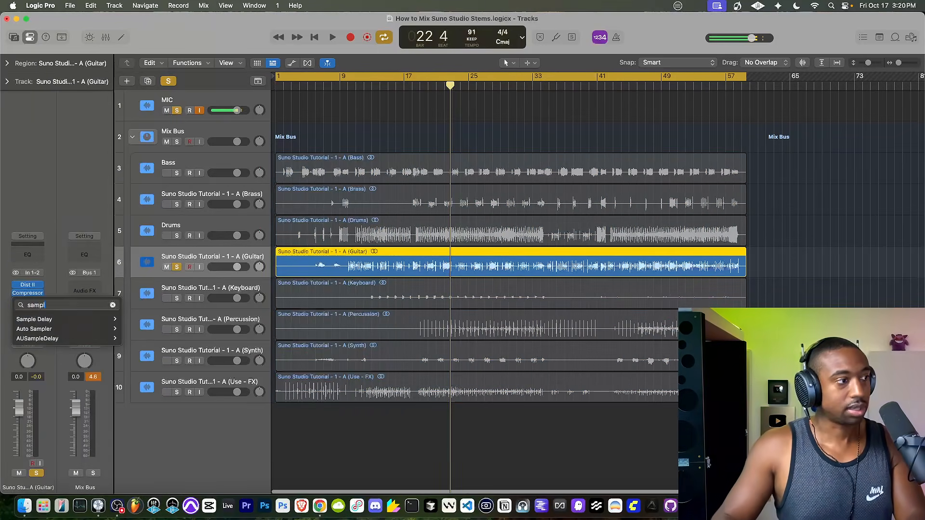
{"action": "left_click", "coordinate": [39, 319]}
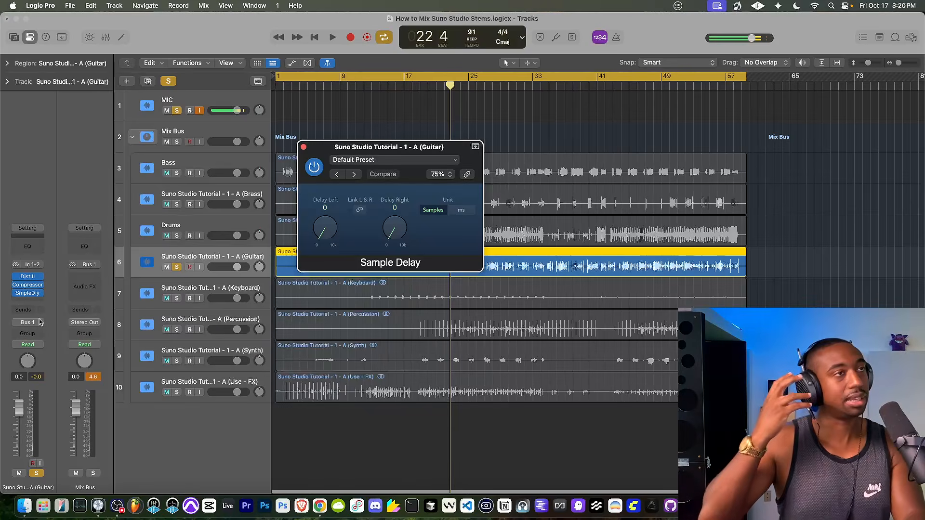
Set the Sample Delay's Delay Right to 581 samples, audition the guitar from around bar 24, and close the plug-in.
{"action": "key", "text": "space"}
{"action": "left_click_drag", "start_coordinate": [398, 240], "coordinate": [397, 228]}
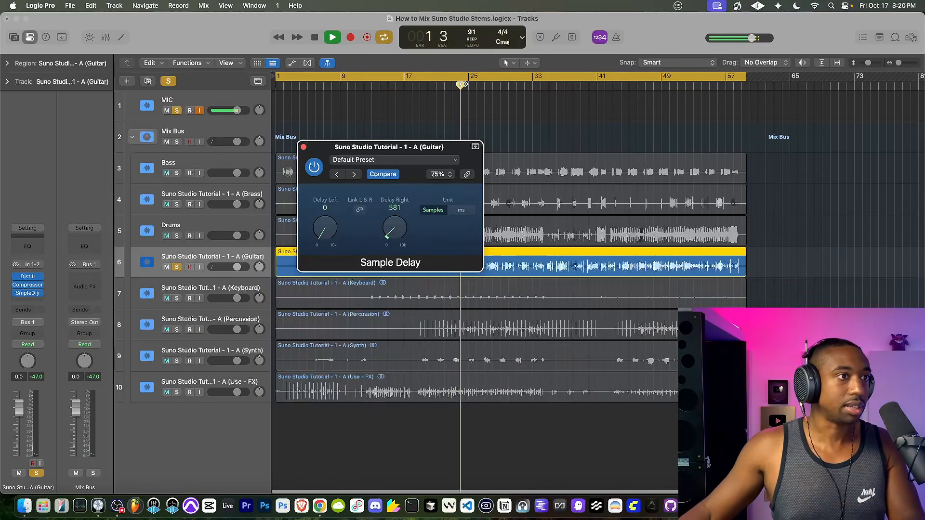
{"action": "left_click", "coordinate": [461, 87]}
{"action": "key", "text": "space"}
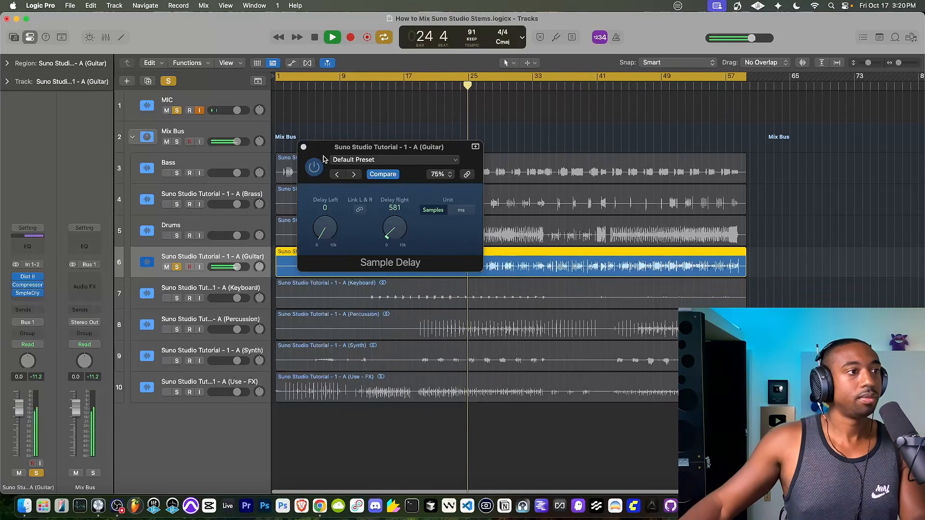
{"action": "left_click", "coordinate": [303, 147]}
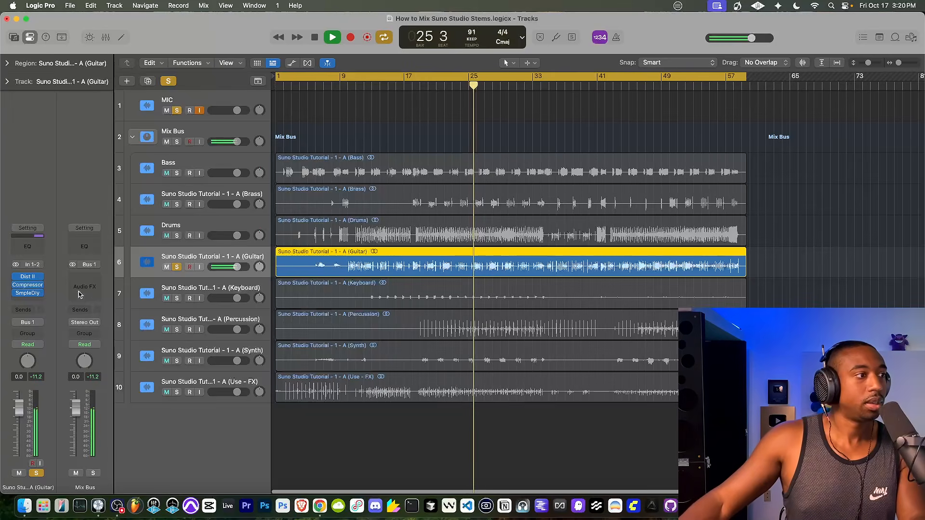
{"action": "key", "text": "space"}
Insert a Channel EQ on the guitar and cut 2.5 dB at 3020 Hz (Q 1.10) and 2.6 dB at 695 Hz (Q 2.00).
{"action": "left_click", "coordinate": [27, 301]}
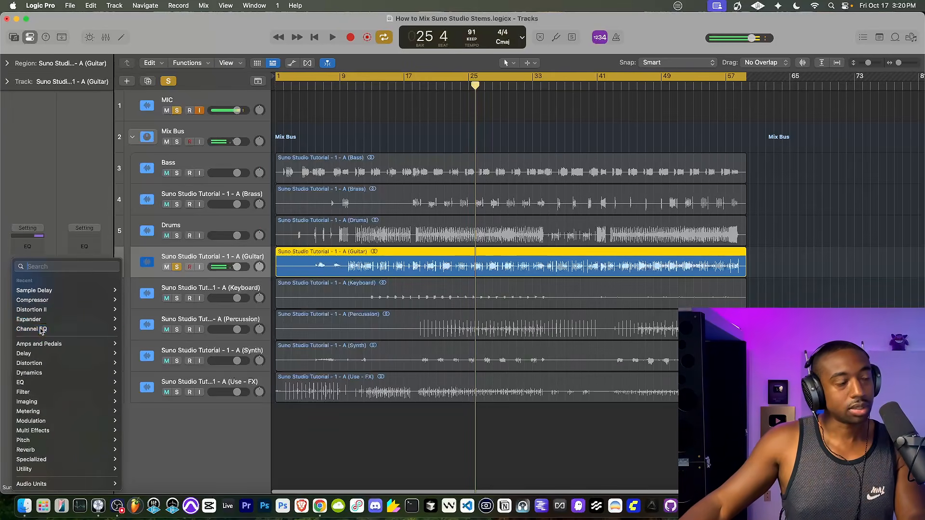
{"action": "left_click", "coordinate": [30, 329]}
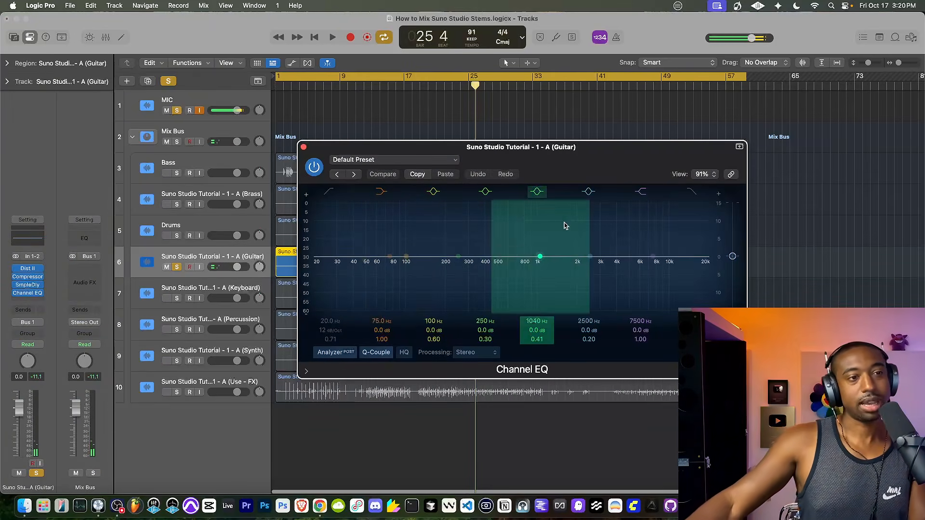
{"action": "left_click_drag", "start_coordinate": [590, 257], "coordinate": [603, 266]}
{"action": "scroll", "coordinate": [602, 265], "scroll_direction": "up", "scroll_amount": 5}
{"action": "scroll", "coordinate": [602, 266], "scroll_direction": "down", "scroll_amount": 1}
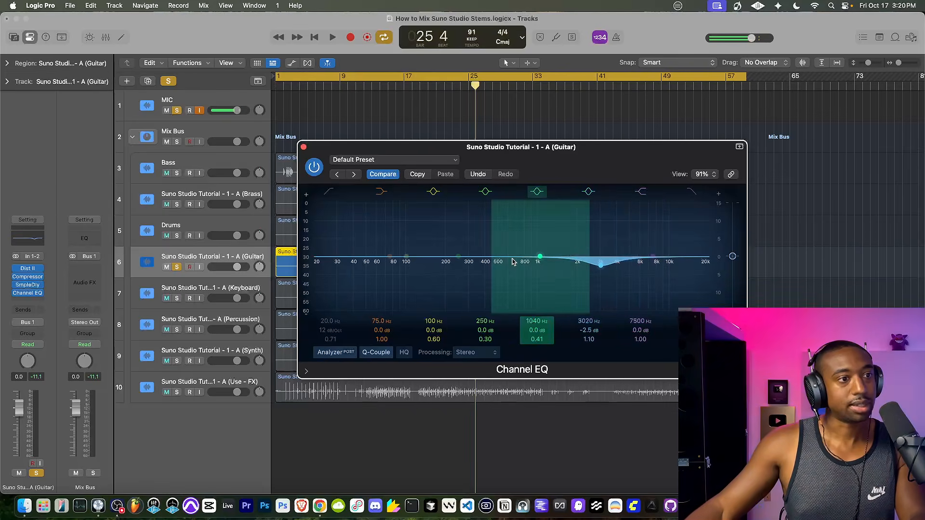
{"action": "left_click_drag", "start_coordinate": [458, 258], "coordinate": [524, 270]}
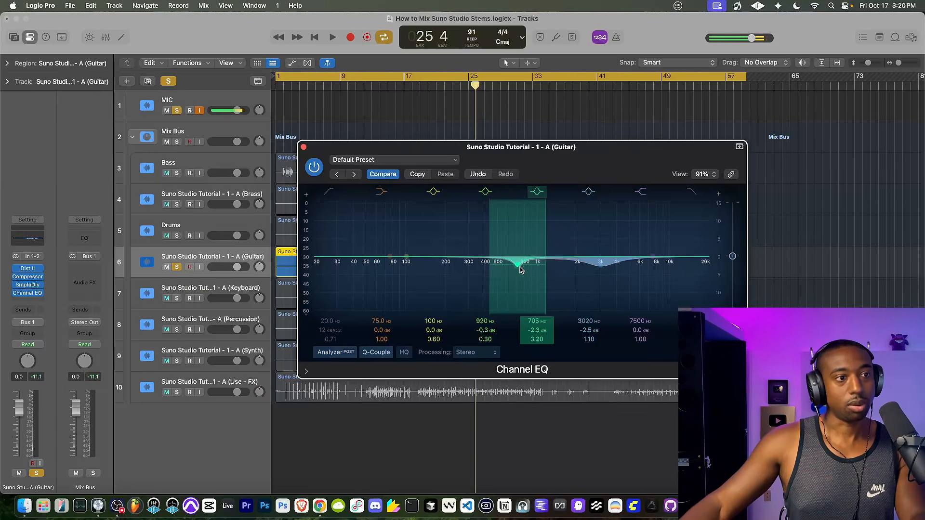
{"action": "scroll", "coordinate": [519, 273], "scroll_direction": "down", "scroll_amount": 5}
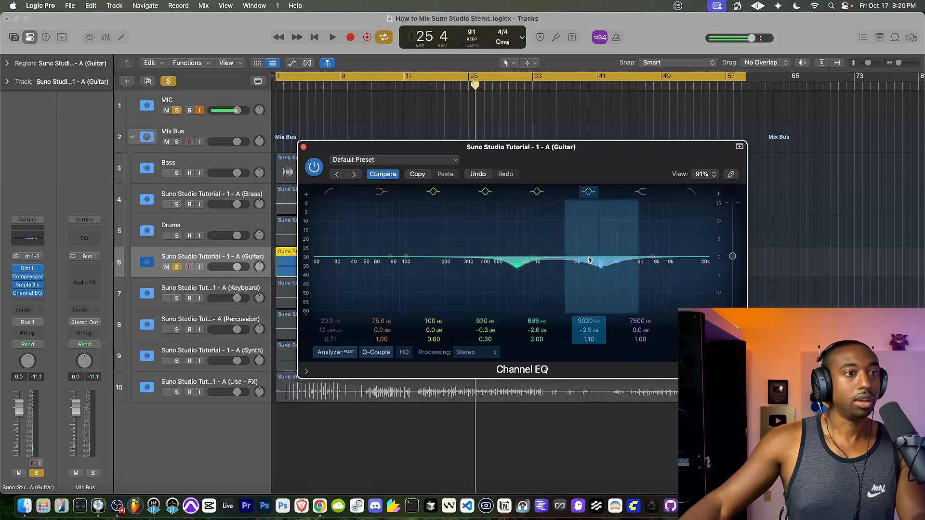
Audition the equalized guitar from around bar 13, enable HQ in the Channel EQ, and close the plug-in.
{"action": "key", "text": "space"}
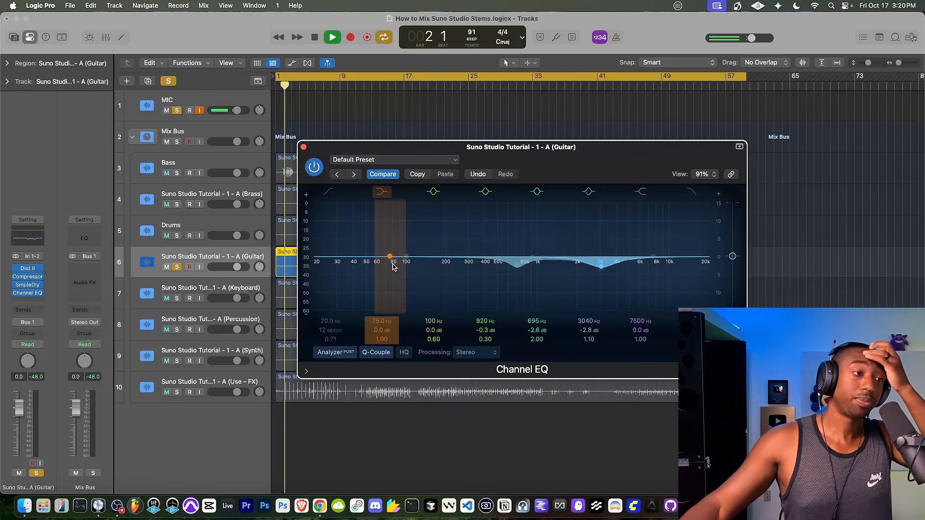
{"action": "left_click", "coordinate": [370, 86]}
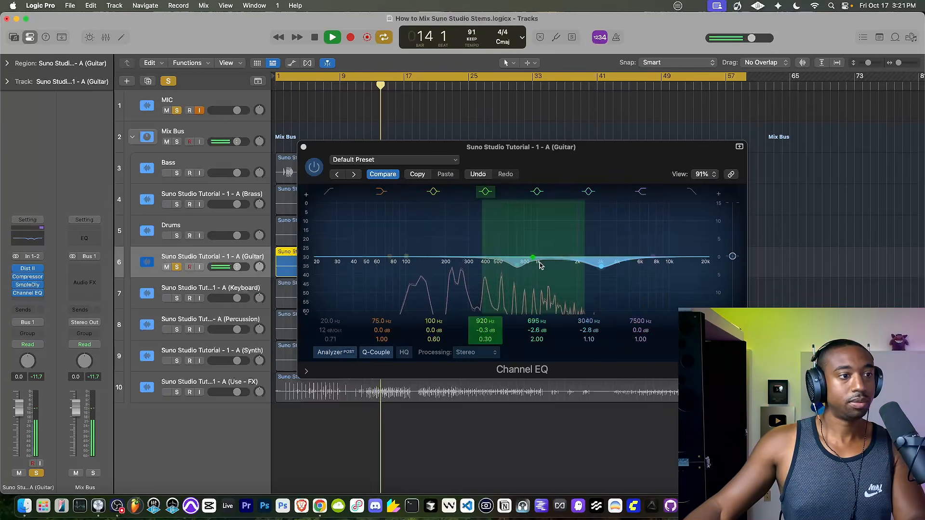
{"action": "left_click", "coordinate": [407, 353]}
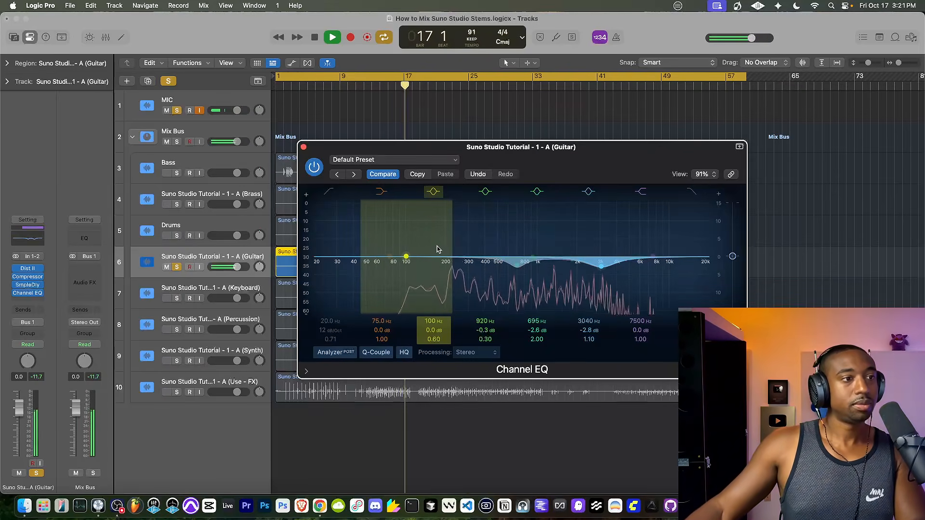
{"action": "left_click", "coordinate": [303, 147]}
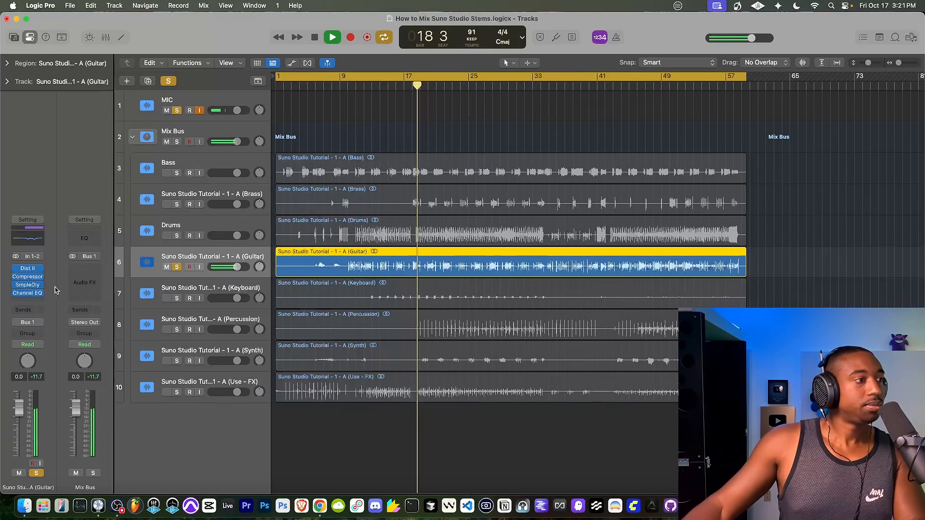
Stop playback and insert a Chorus after the Channel EQ on the guitar track.
{"action": "key", "text": "space"}
{"action": "left_click", "coordinate": [33, 301]}
{"action": "mouse_move", "coordinate": [35, 302]}
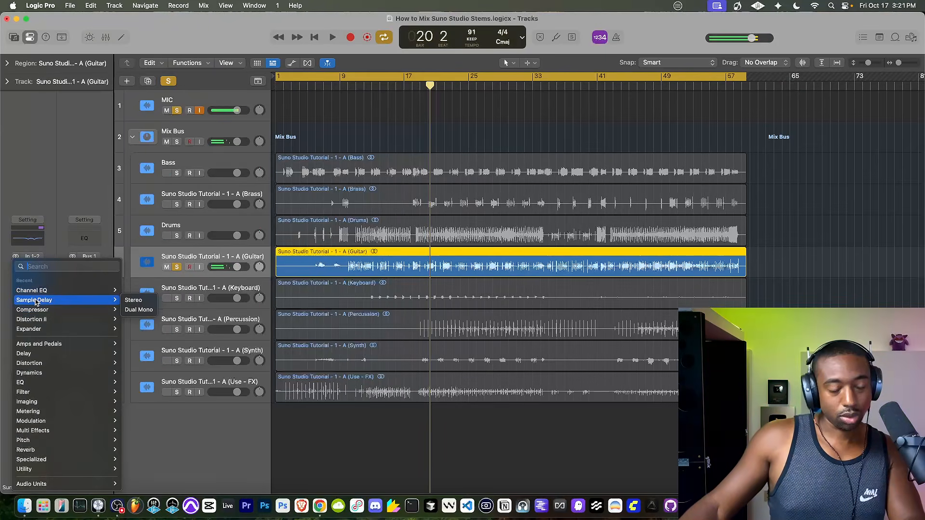
{"action": "type", "text": "choru"}
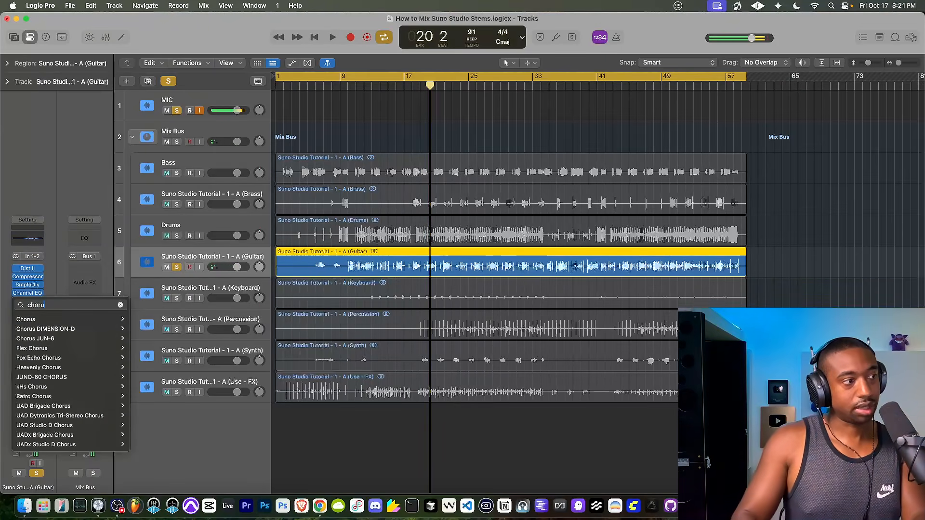
{"action": "left_click", "coordinate": [40, 318]}
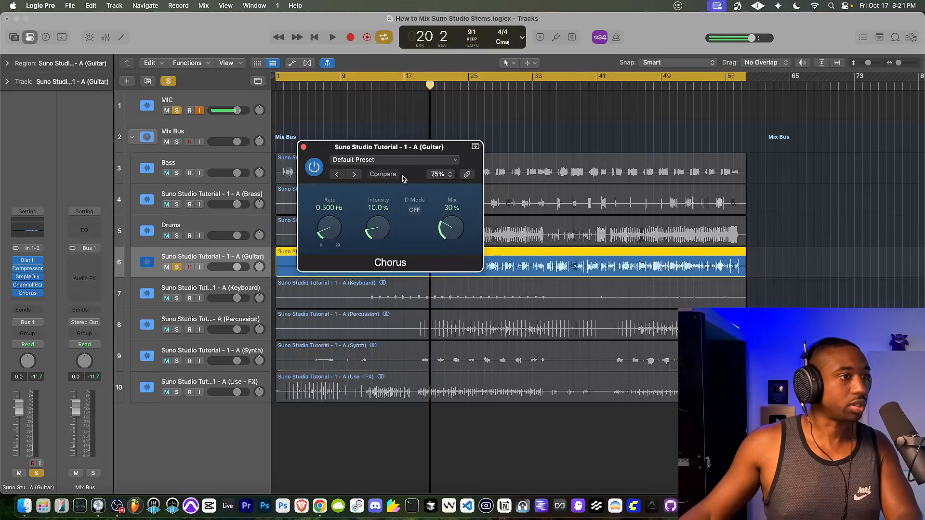
Audition the soloed guitar with the Chorus from around bar 18, close the plug-in, and stop playback.
{"action": "left_click", "coordinate": [414, 86]}
{"action": "key", "text": "space"}
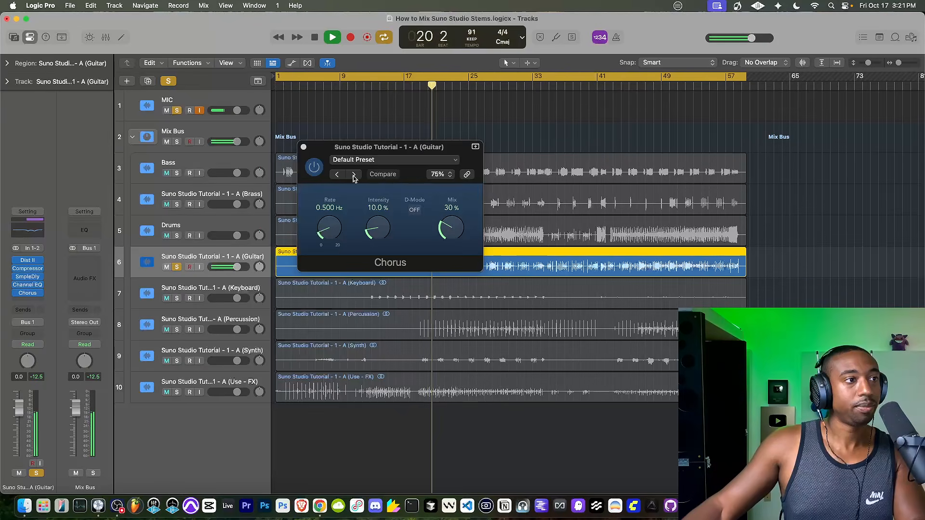
{"action": "left_click", "coordinate": [303, 147]}
{"action": "key", "text": "space"}
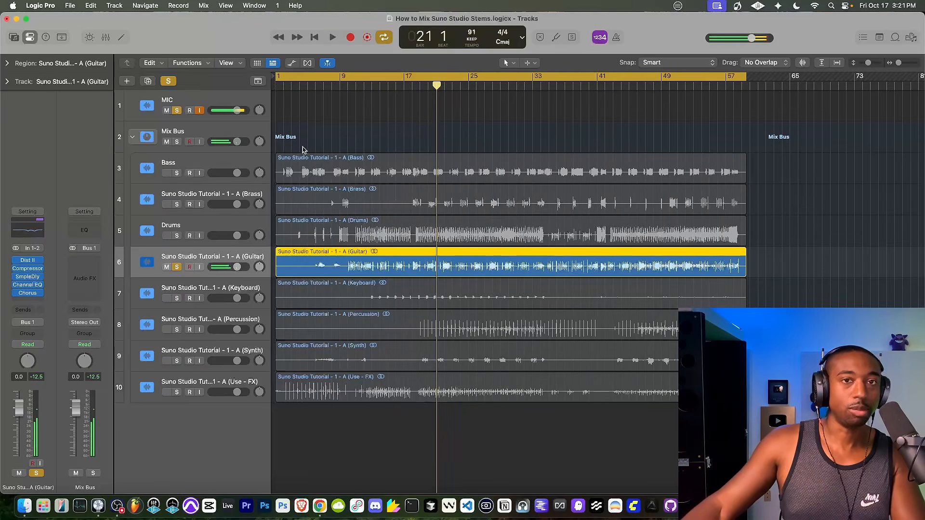
Take the guitar and MIC tracks out of solo and audition the full mix from around bar 20.
{"action": "left_click", "coordinate": [178, 268]}
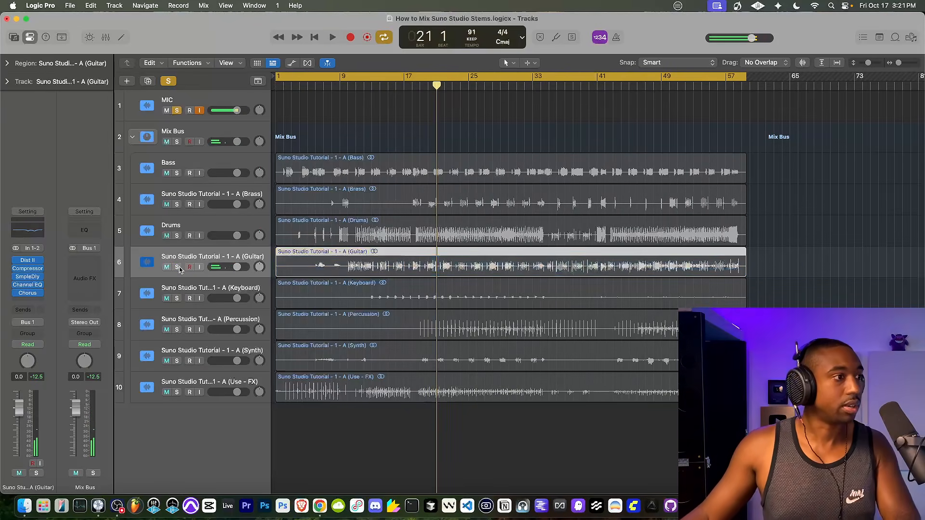
{"action": "left_click", "coordinate": [177, 111]}
{"action": "left_click", "coordinate": [428, 86]}
{"action": "key", "text": "space"}
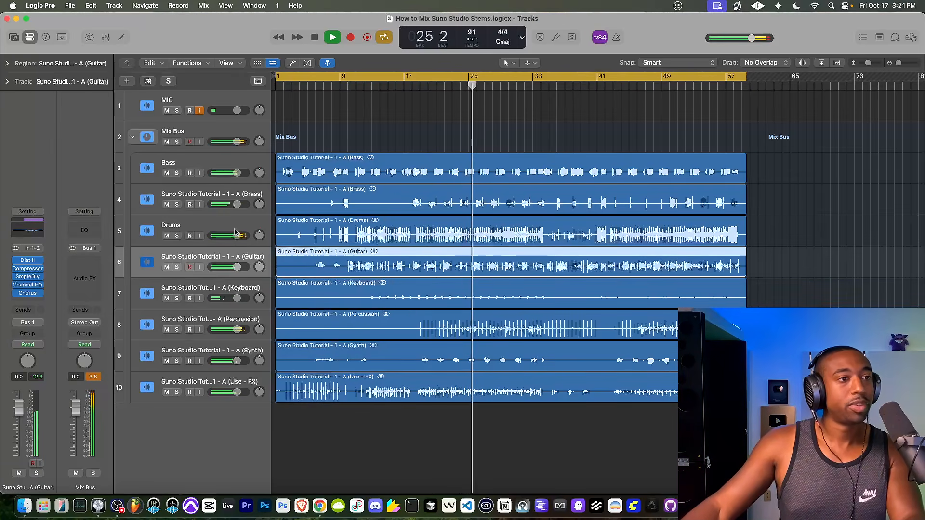
{"action": "key", "text": "space"}
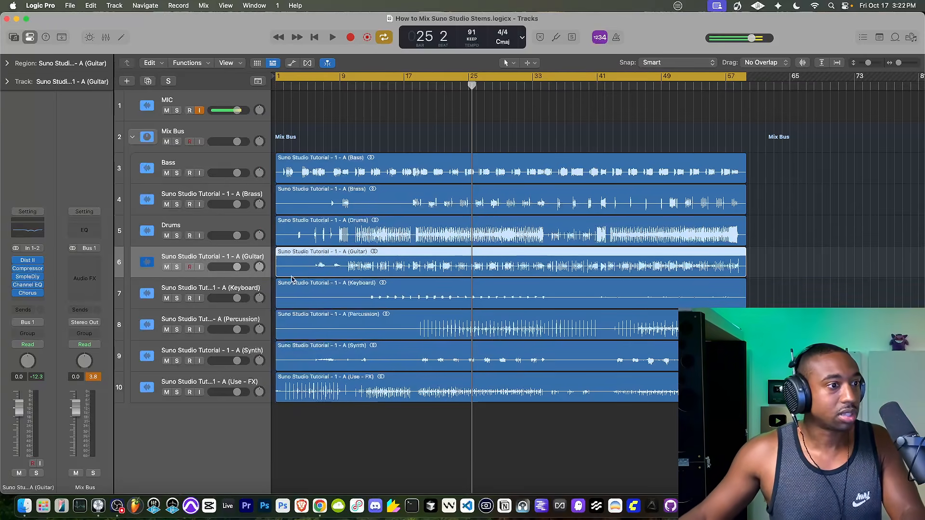
Play from around bar 19, compare the keyboard soloed and in the mix, and lower its track volume to -7.6 dB.
{"action": "left_click", "coordinate": [225, 287]}
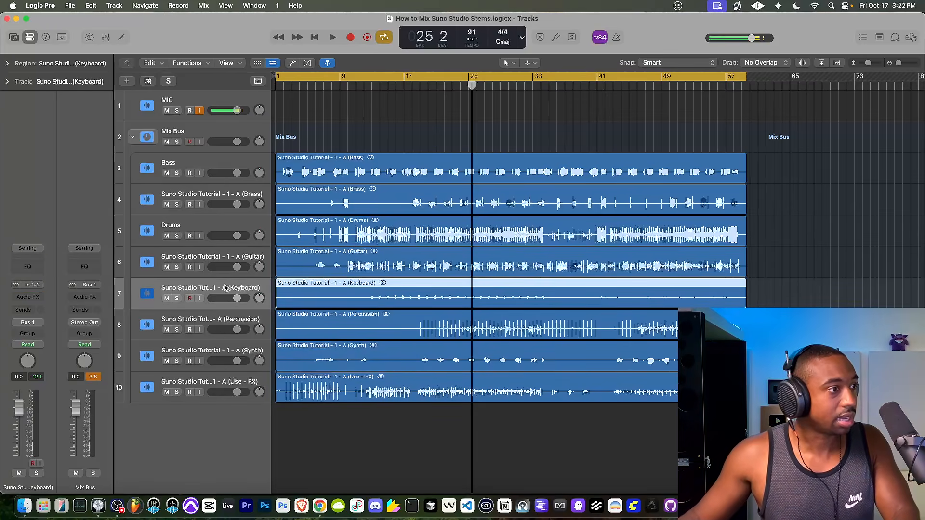
{"action": "left_click", "coordinate": [420, 85]}
{"action": "key", "text": "space"}
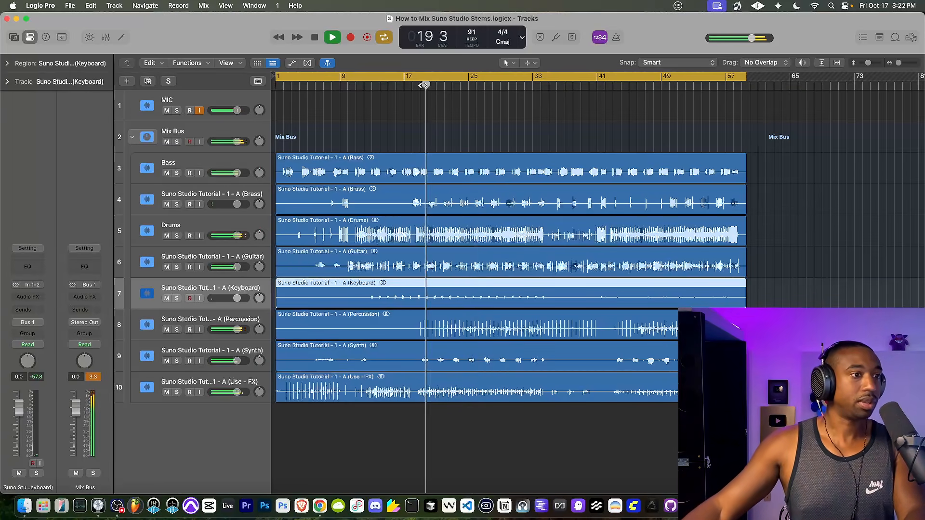
{"action": "left_click", "coordinate": [177, 298]}
{"action": "left_click", "coordinate": [177, 298]}
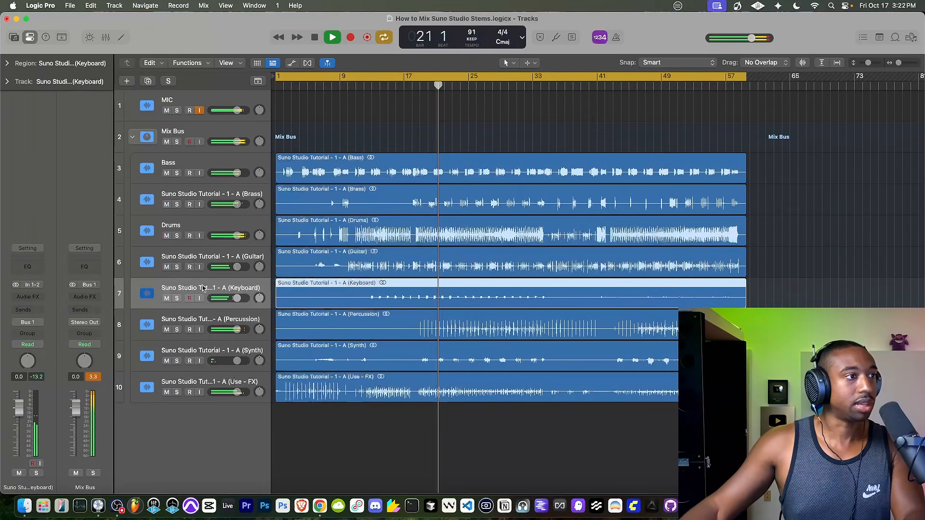
{"action": "mouse_move", "coordinate": [224, 295]}
{"action": "left_mouse_down"}
{"action": "mouse_move", "coordinate": [200, 303]}
{"action": "mouse_move", "coordinate": [230, 300]}
{"action": "left_mouse_up"}
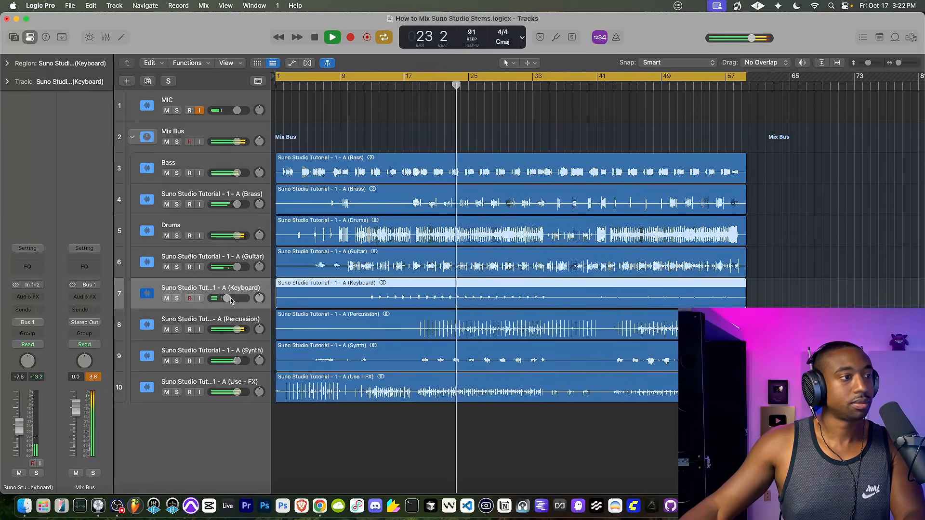
{"action": "key", "text": "space"}
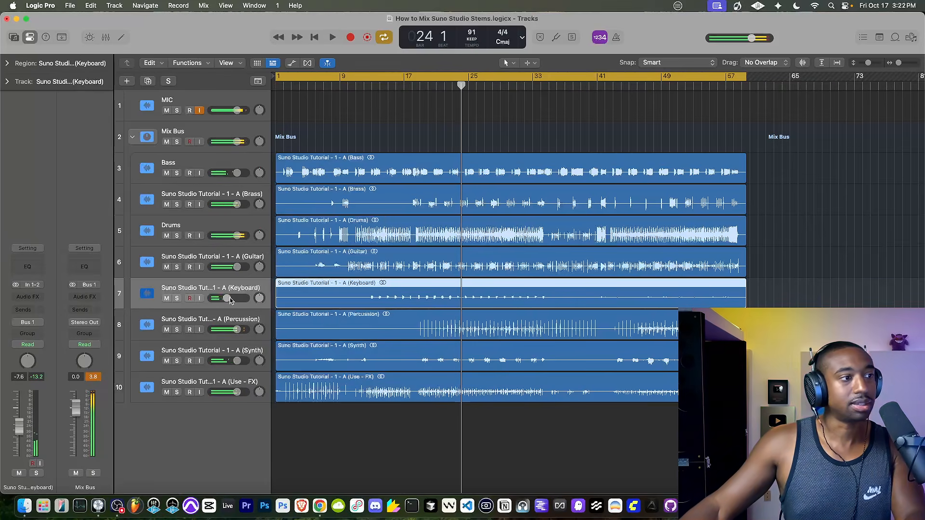
Fine-tune the keyboard track's volume to -6.2 dB while auditioning the mix from around bar 22, and stop playback.
{"action": "left_click_drag", "start_coordinate": [229, 300], "coordinate": [224, 297]}
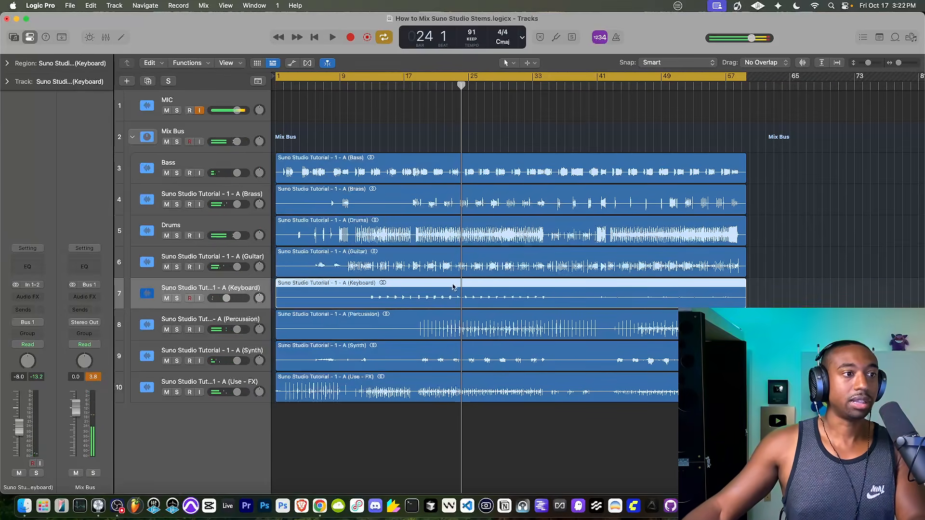
{"action": "left_click", "coordinate": [444, 85]}
{"action": "key", "text": "space"}
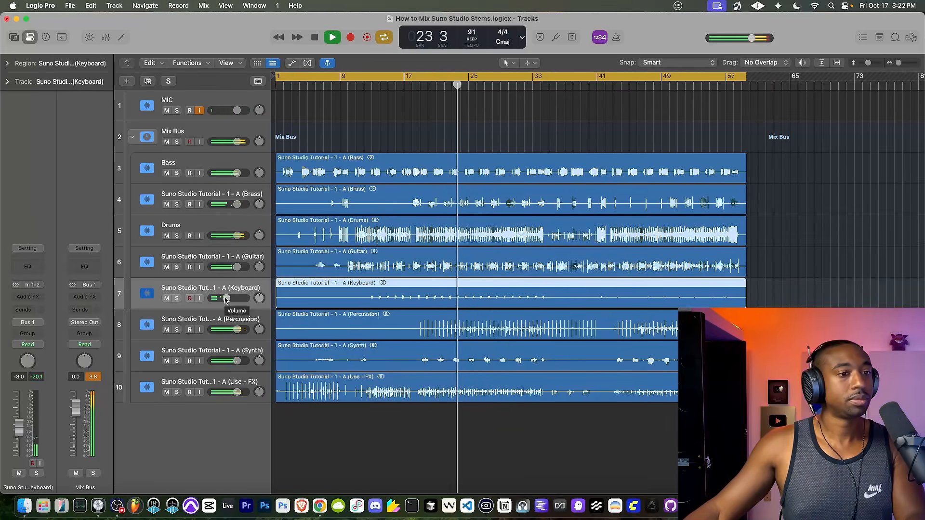
{"action": "left_click_drag", "start_coordinate": [226, 299], "coordinate": [228, 298]}
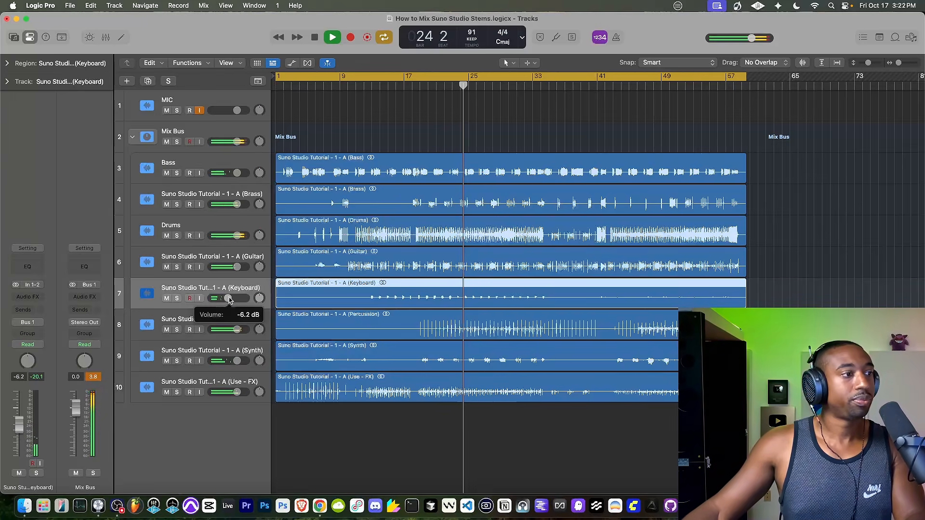
{"action": "key", "text": "space"}
Rename the keyboard stem's track as Keyboard and the guitar stem's track as Guitar.
{"action": "double_click", "coordinate": [218, 288]}
{"action": "type", "text": "Keyboard"}
{"action": "key", "text": "Return"}
{"action": "left_click", "coordinate": [210, 255]}
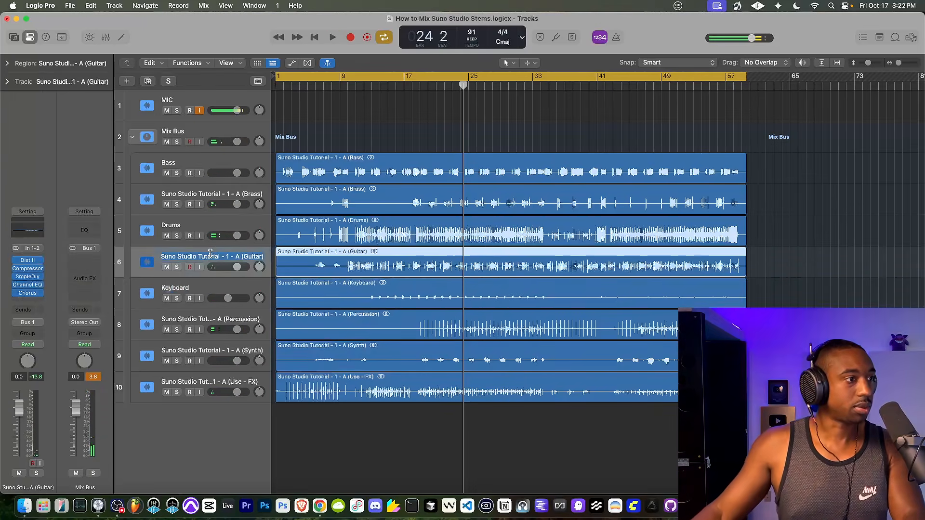
{"action": "type", "text": "Guitar"}
{"action": "key", "text": "Return"}
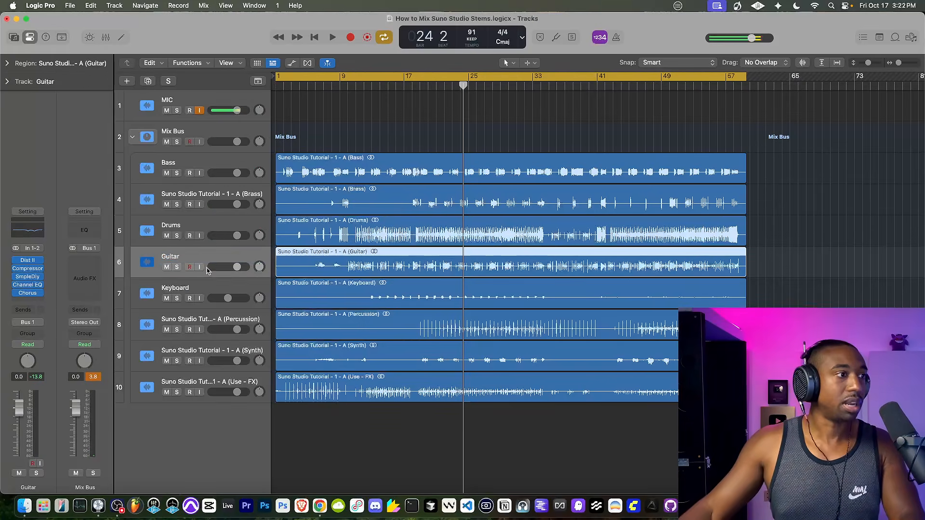
Insert a Direction Mixer on the Keyboard track, set its Spread to 0.00, and close the plug-in.
{"action": "left_click", "coordinate": [202, 286]}
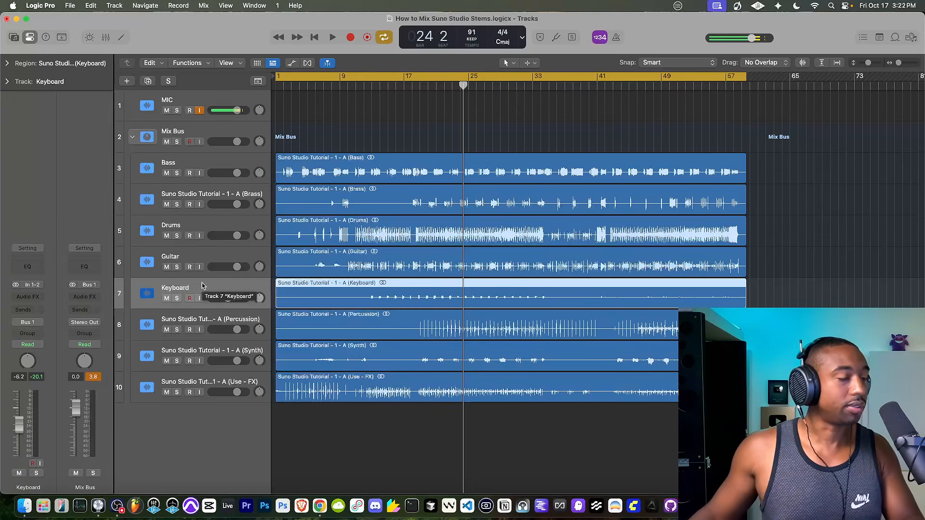
{"action": "left_click", "coordinate": [28, 296]}
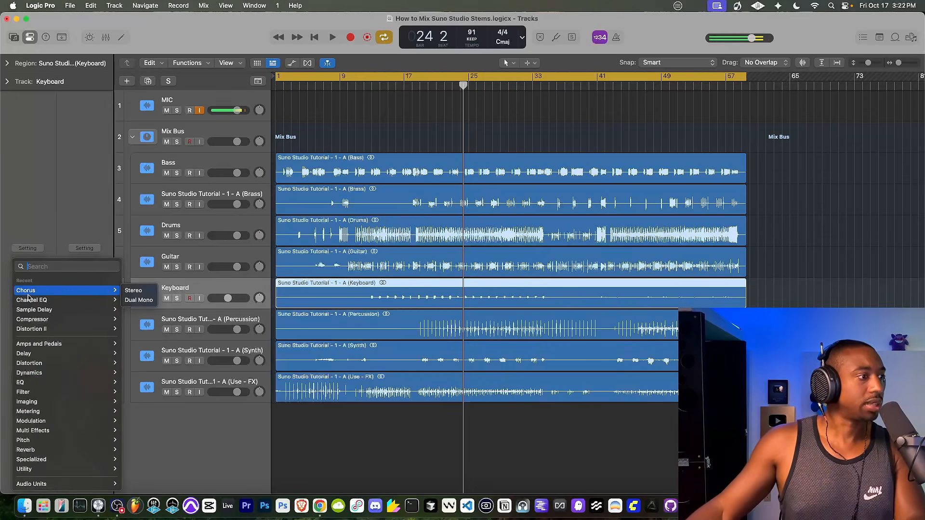
{"action": "type", "text": "dire"}
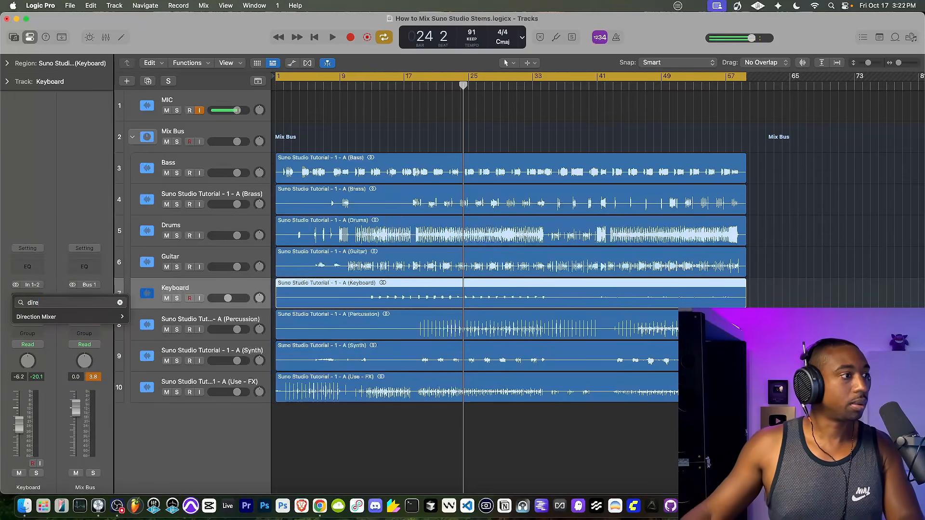
{"action": "left_click", "coordinate": [37, 317]}
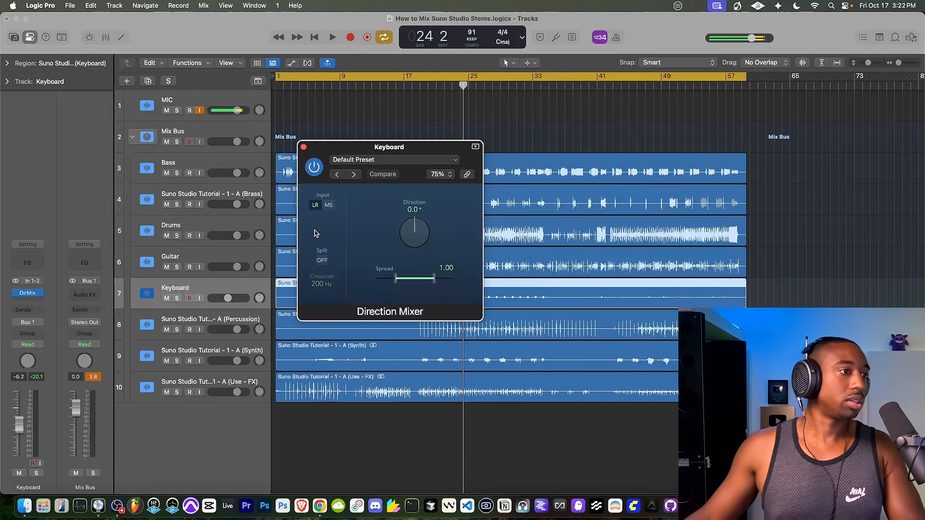
{"action": "left_click_drag", "start_coordinate": [417, 283], "coordinate": [375, 307]}
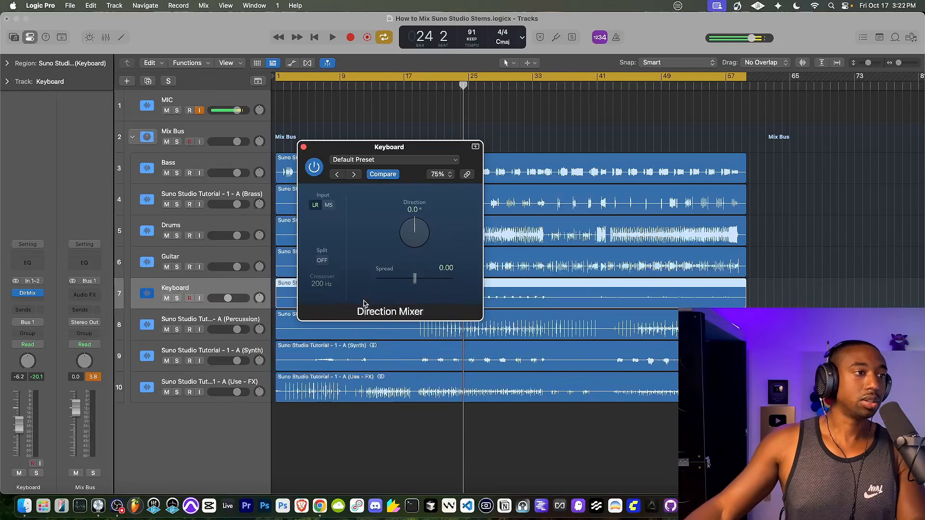
{"action": "left_click", "coordinate": [303, 147]}
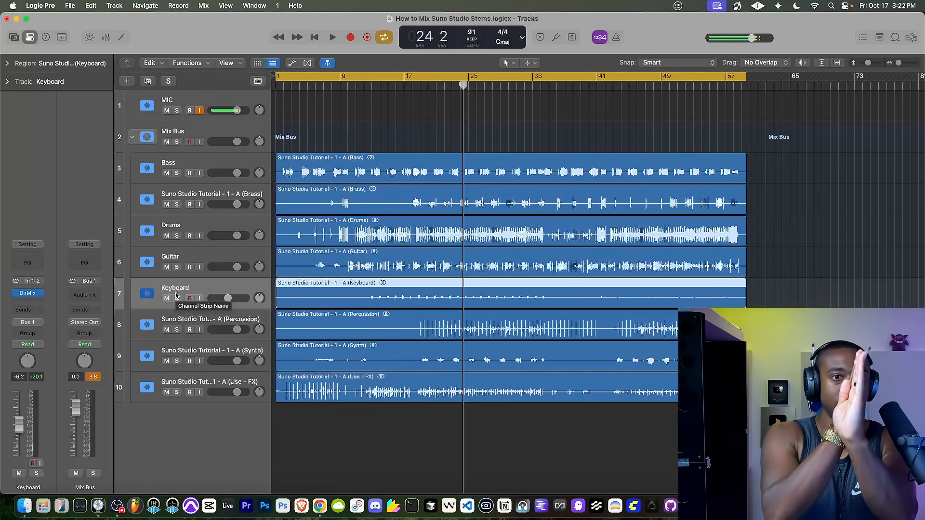
Play from around bar 20, solo the Keyboard track, and open the effect choices for an insert after its Direction Mixer.
{"action": "left_click", "coordinate": [426, 84]}
{"action": "key", "text": "space"}
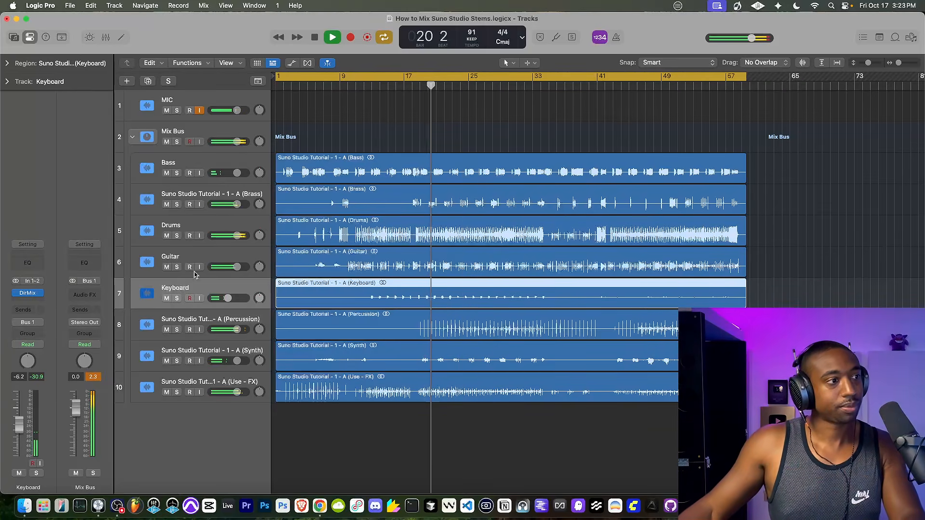
{"action": "key", "text": "s"}
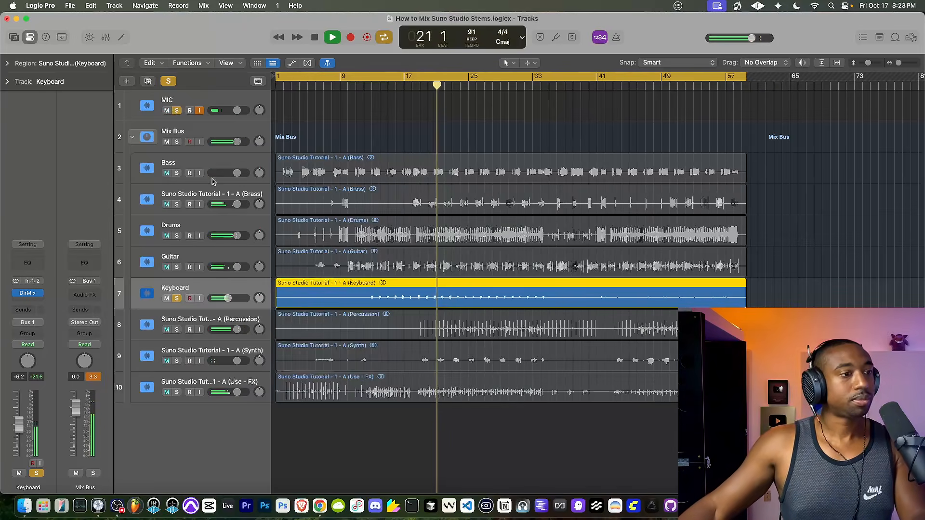
{"action": "left_click", "coordinate": [28, 303]}
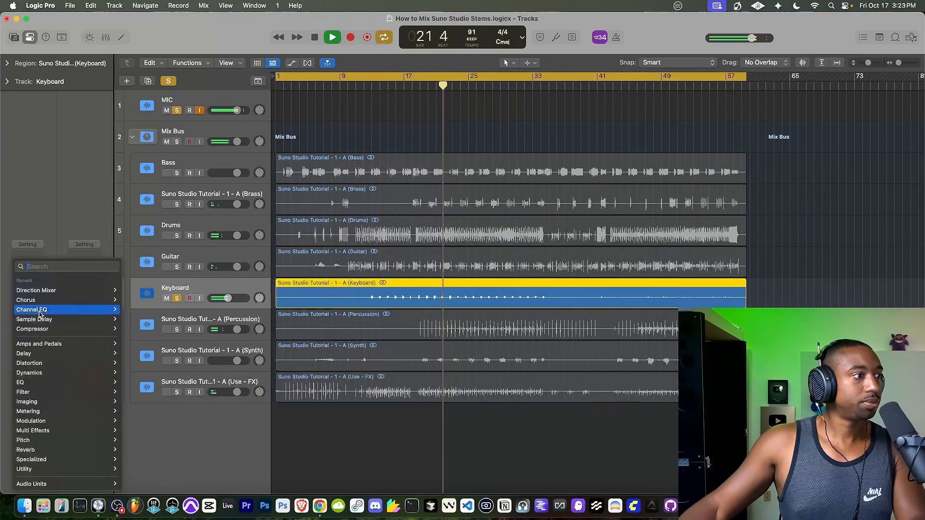
Insert a Channel EQ on the Keyboard track and pull its high shelf down to about -16.4 dB near 655 Hz.
{"action": "left_click", "coordinate": [32, 309]}
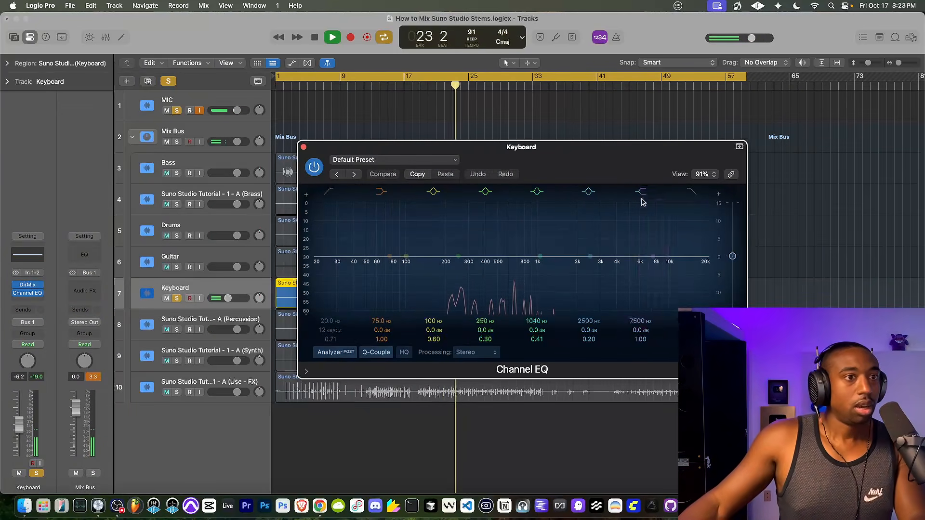
{"action": "left_click_drag", "start_coordinate": [654, 258], "coordinate": [517, 332]}
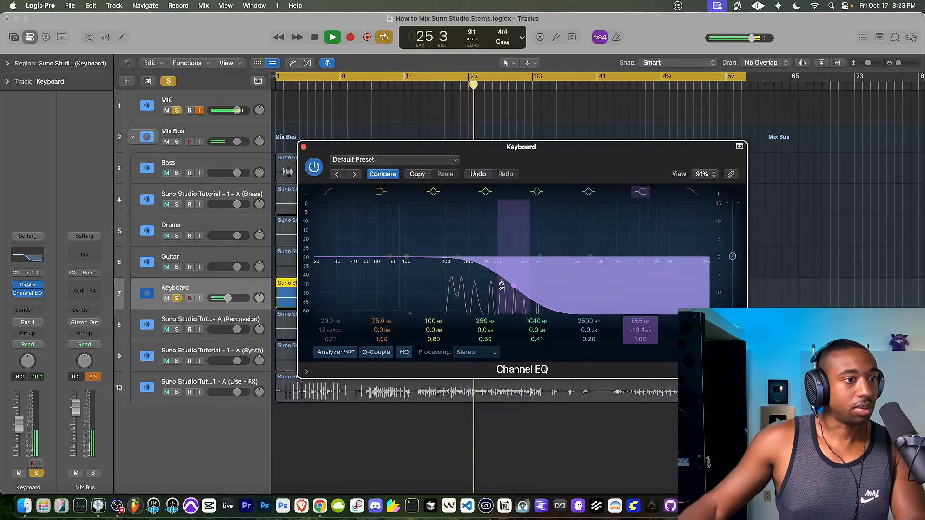
{"action": "left_click", "coordinate": [304, 148]}
Turn off solo on the Keyboard and MIC tracks and keep the Keyboard track selected.
{"action": "left_click", "coordinate": [177, 298]}
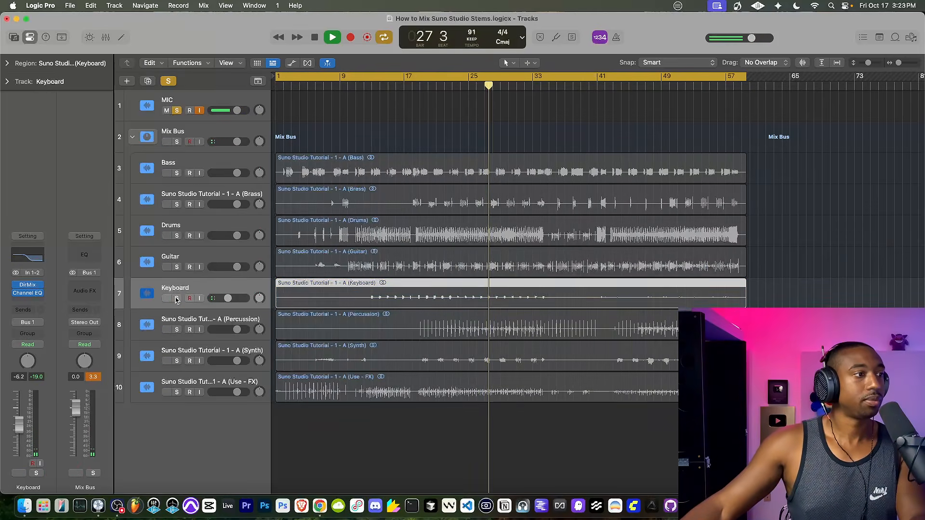
{"action": "left_click", "coordinate": [177, 111]}
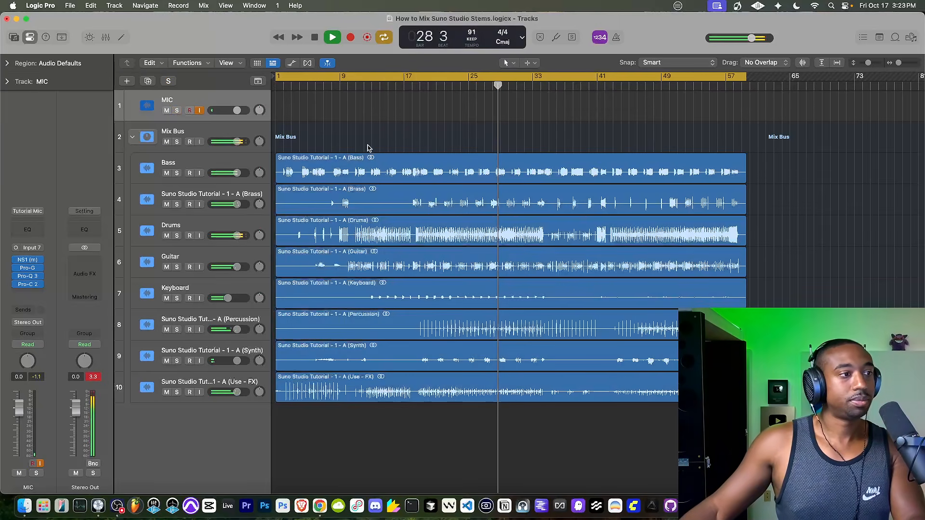
{"action": "left_click", "coordinate": [222, 287]}
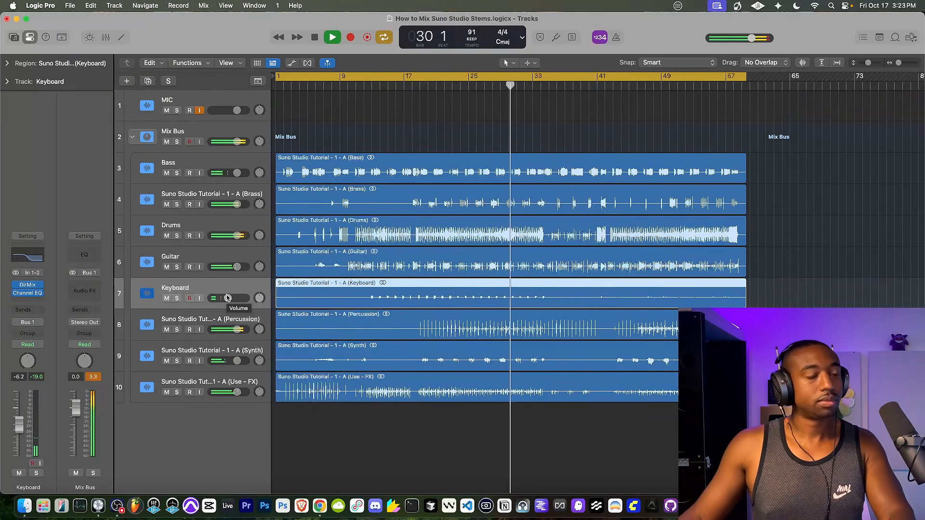
Rename the percussion stem's track as Percussion.
{"action": "double_click", "coordinate": [225, 319]}
{"action": "type", "text": "Percussion"}
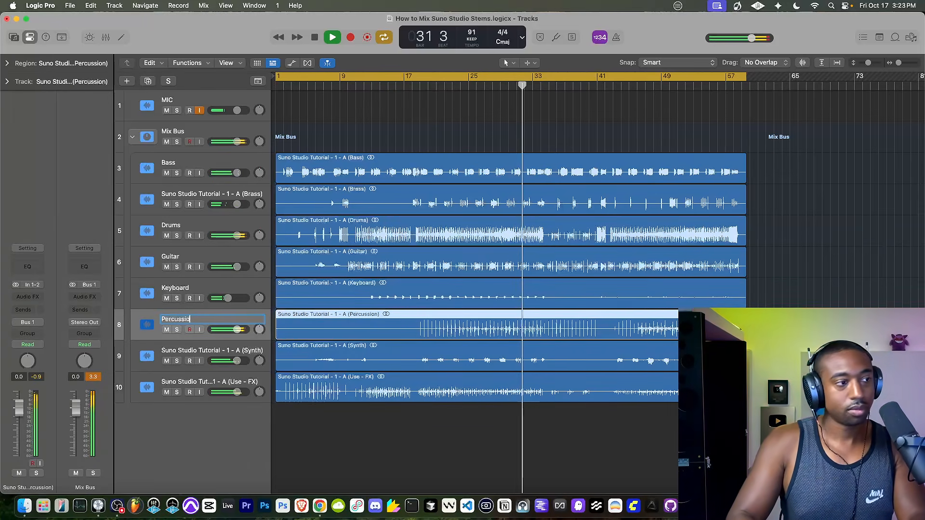
{"action": "key", "text": "Return"}
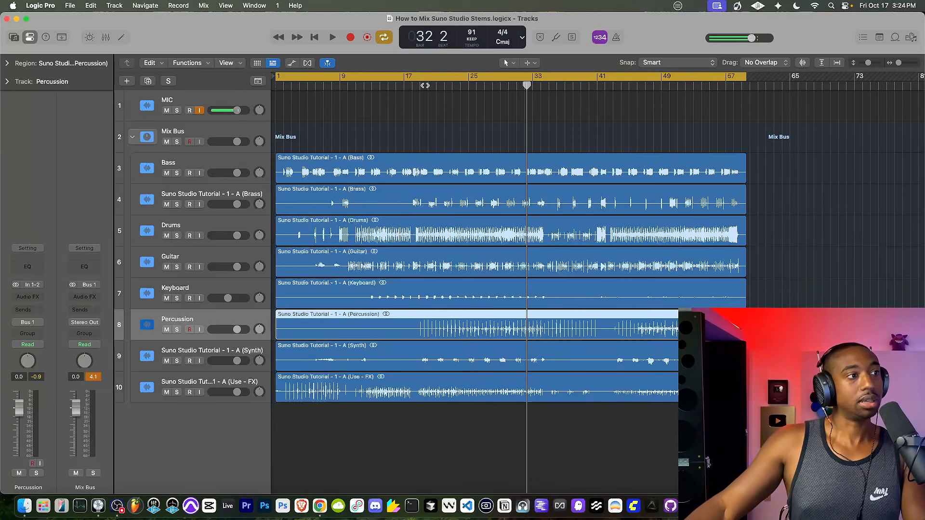
Start playback around bar 19 and solo the Percussion and MIC tracks.
{"action": "left_click", "coordinate": [425, 85]}
{"action": "key", "text": "space"}
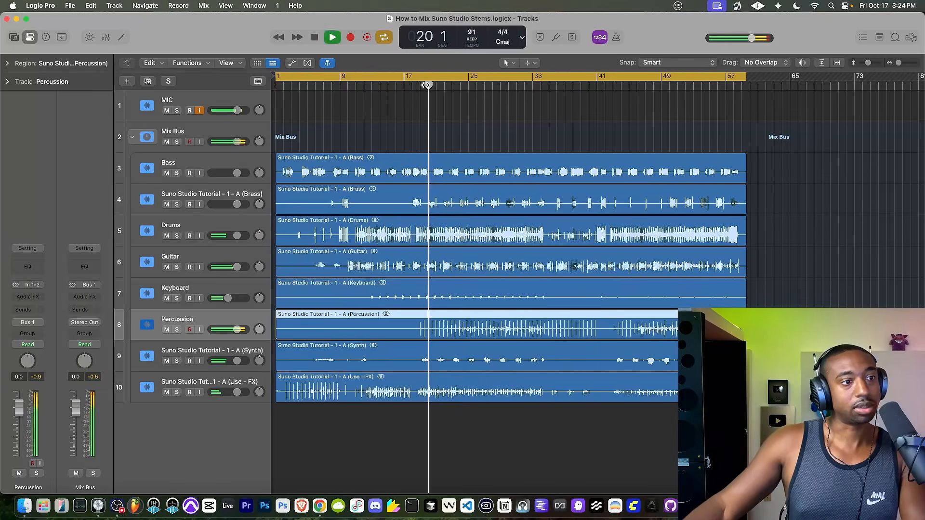
{"action": "left_click", "coordinate": [177, 329]}
{"action": "left_click", "coordinate": [177, 111]}
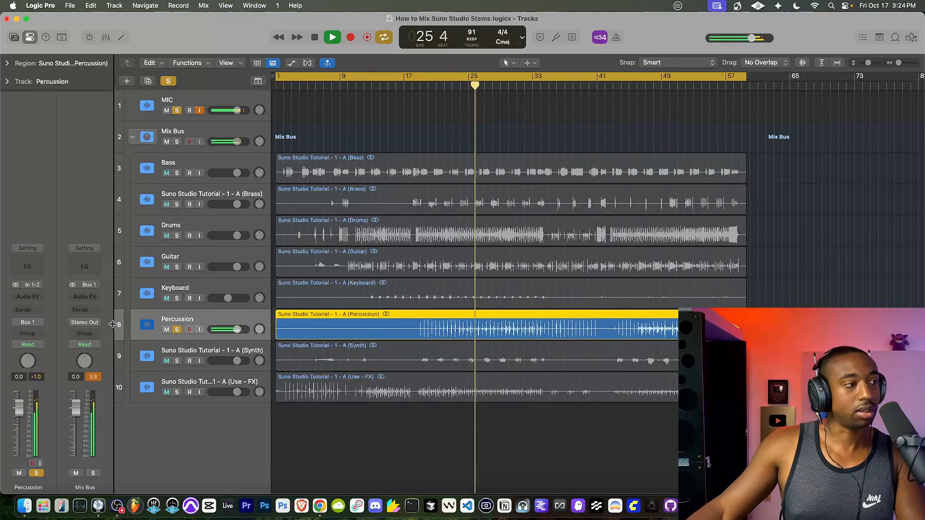
Insert a Channel EQ on the Percussion track and boost the low-mid band to +7.5 dB at about 272 Hz.
{"action": "left_click", "coordinate": [39, 299]}
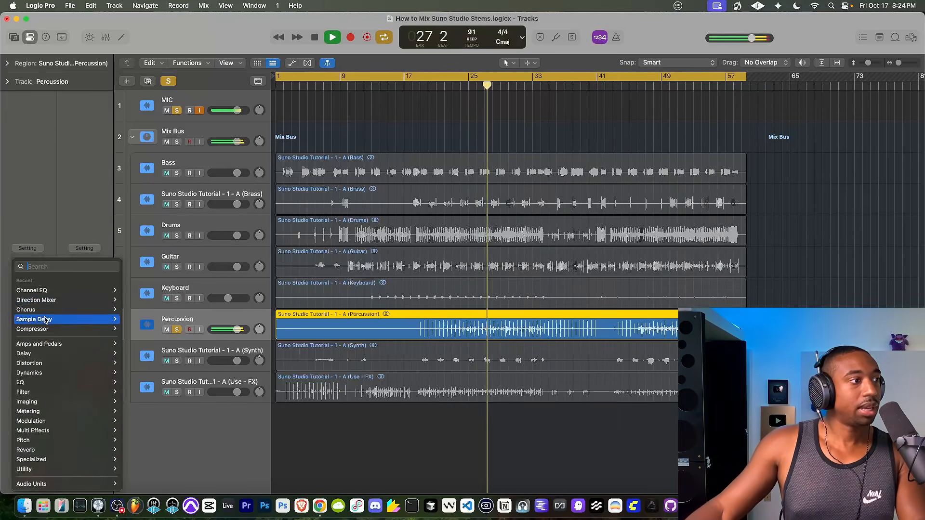
{"action": "left_click", "coordinate": [228, 287]}
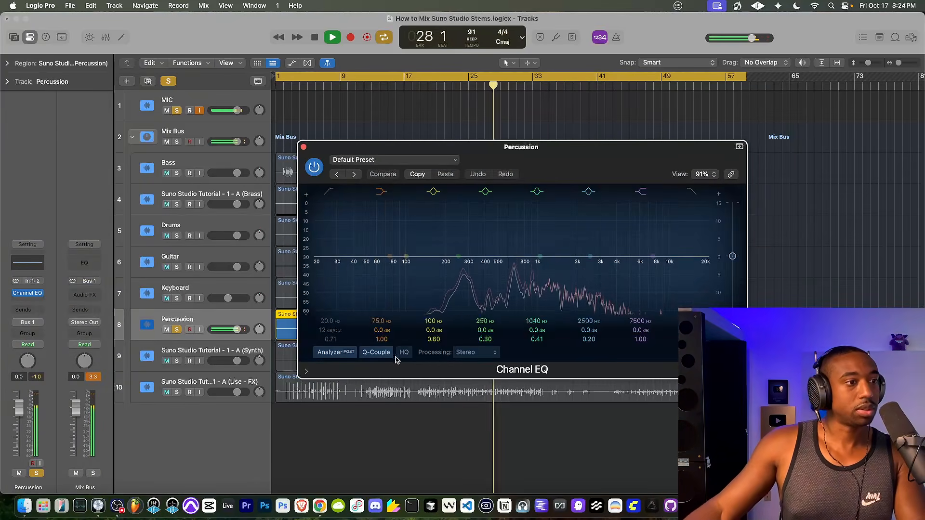
{"action": "left_click_drag", "start_coordinate": [458, 256], "coordinate": [464, 227]}
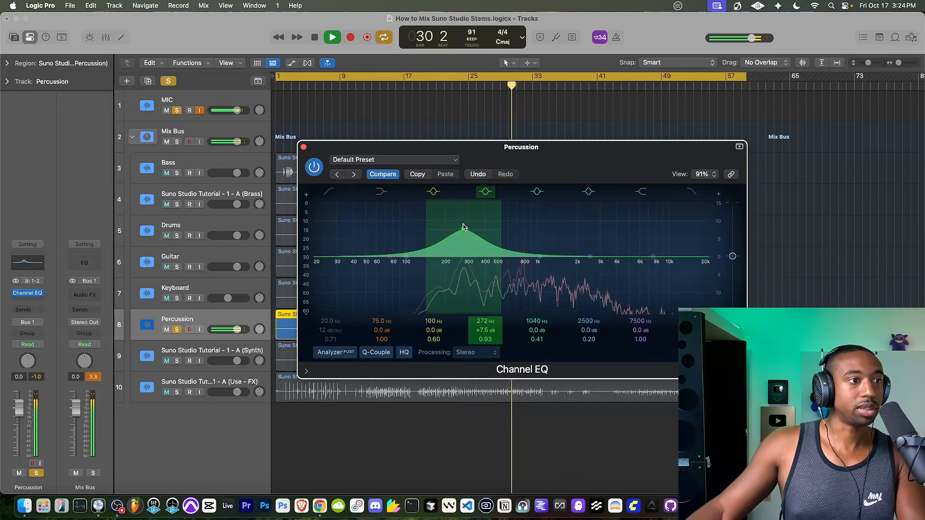
Replay the percussion from around bar 25, shift the boosted EQ band to 250 Hz, and close the EQ.
{"action": "key", "text": "space"}
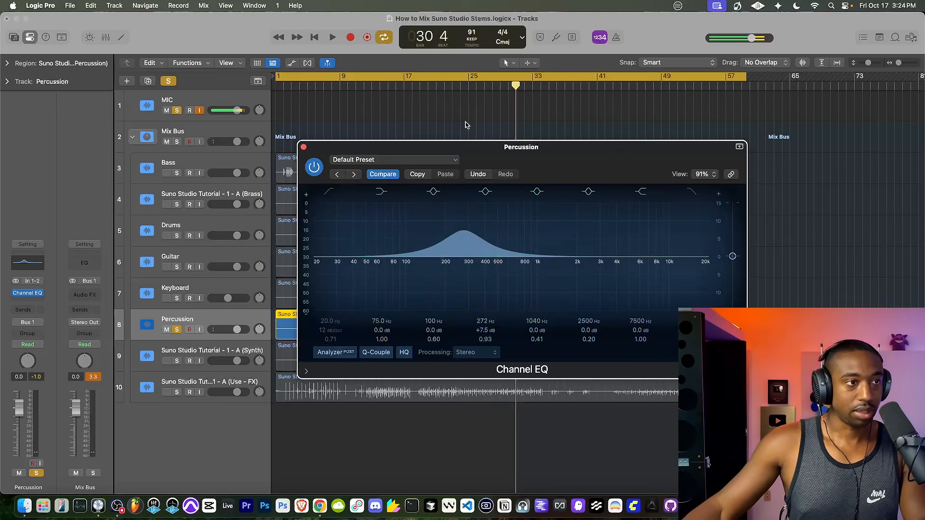
{"action": "double_click", "coordinate": [467, 89]}
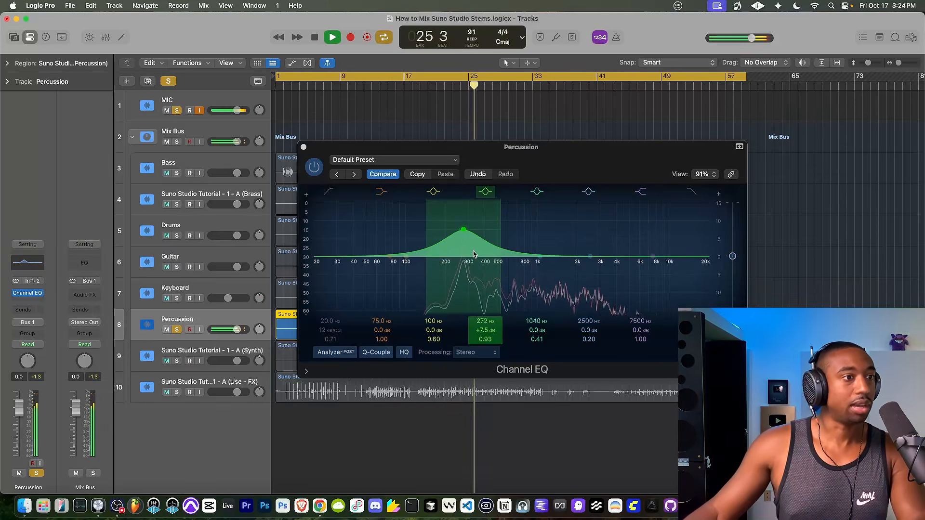
{"action": "mouse_move", "coordinate": [464, 230]}
{"action": "left_mouse_down"}
{"action": "mouse_move", "coordinate": [458, 206]}
{"action": "mouse_move", "coordinate": [459, 230]}
{"action": "left_mouse_up"}
{"action": "key", "text": "space"}
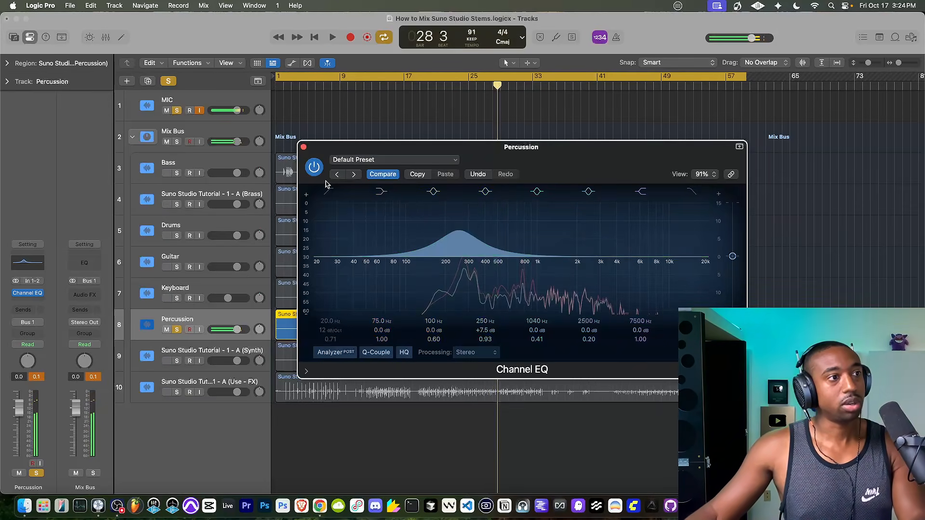
{"action": "left_click", "coordinate": [304, 148]}
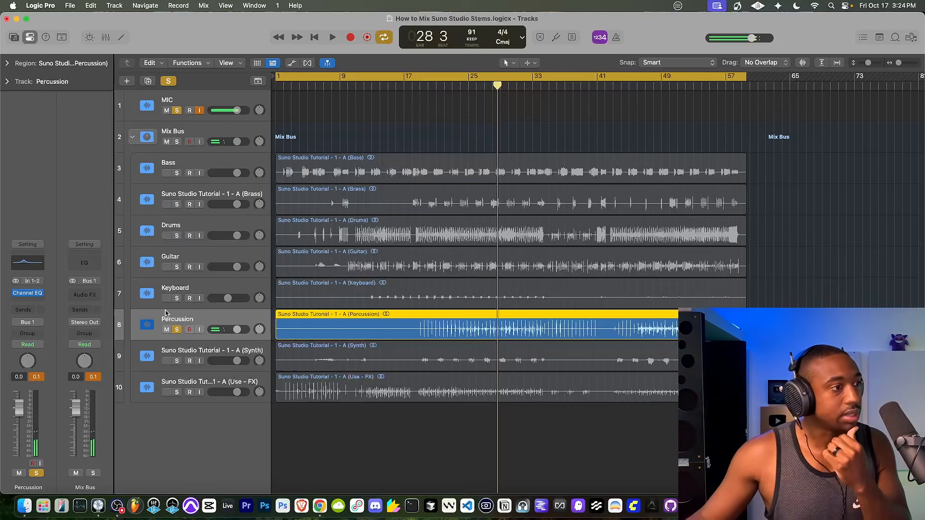
Insert the SubBass effect from the Specialized category on the Percussion track and close its window.
{"action": "left_click", "coordinate": [40, 302]}
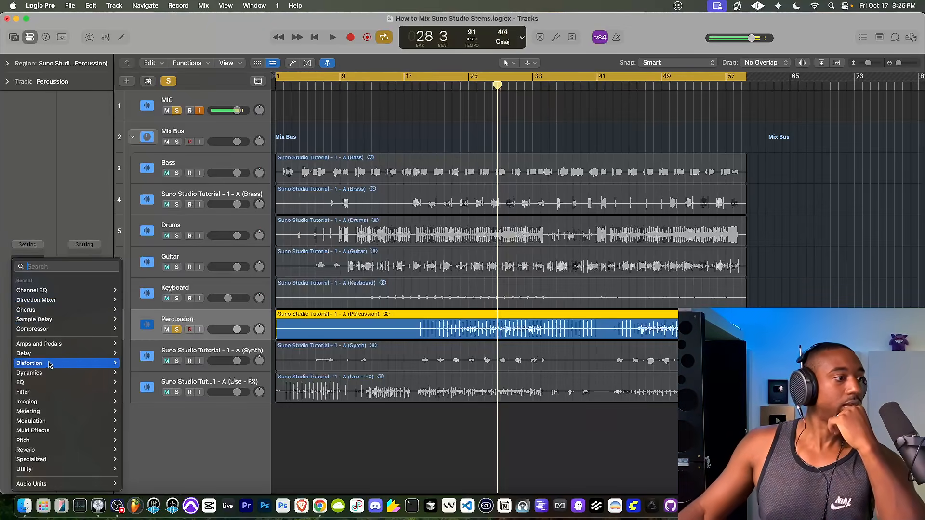
{"action": "mouse_move", "coordinate": [48, 460]}
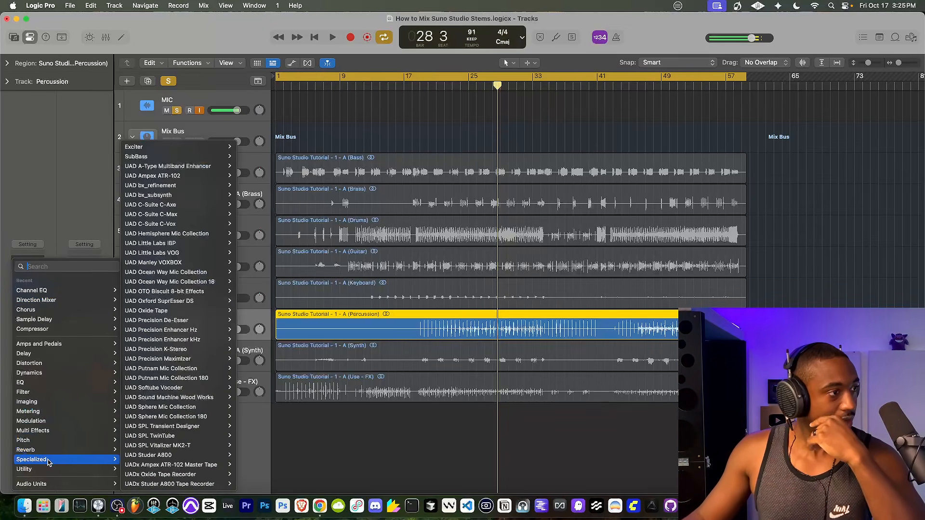
{"action": "mouse_move", "coordinate": [173, 157]}
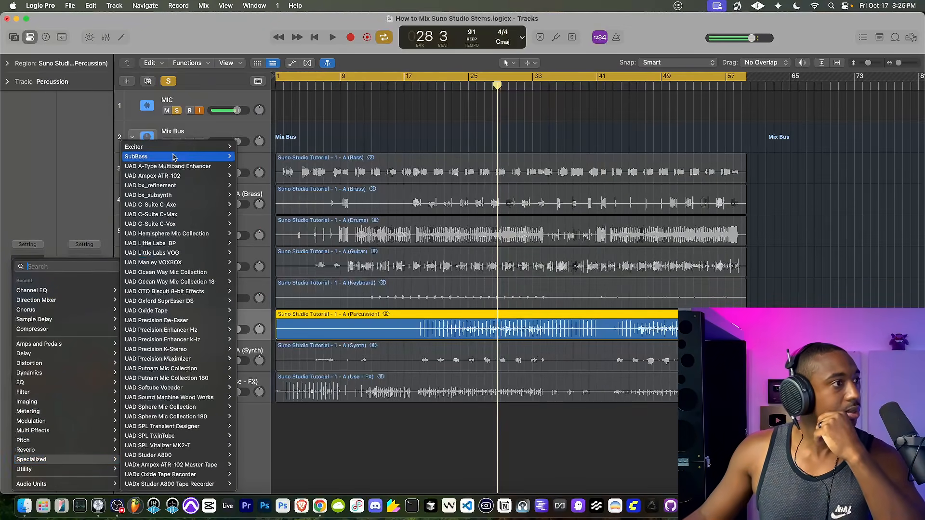
{"action": "left_click", "coordinate": [248, 157]}
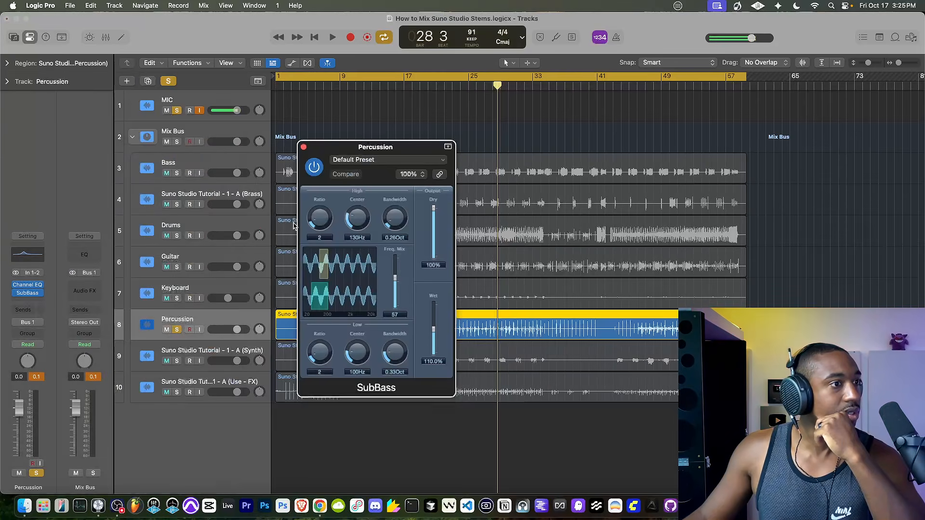
{"action": "left_click", "coordinate": [304, 147]}
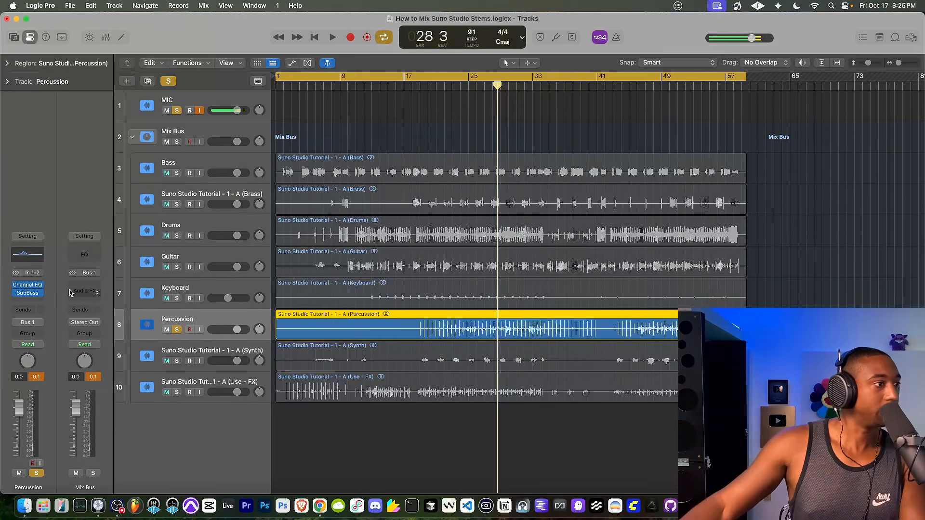
Reopen SubBass, audition the percussion from around bar 19, and place SubBass before the Channel EQ in the effects chain.
{"action": "left_click", "coordinate": [28, 294]}
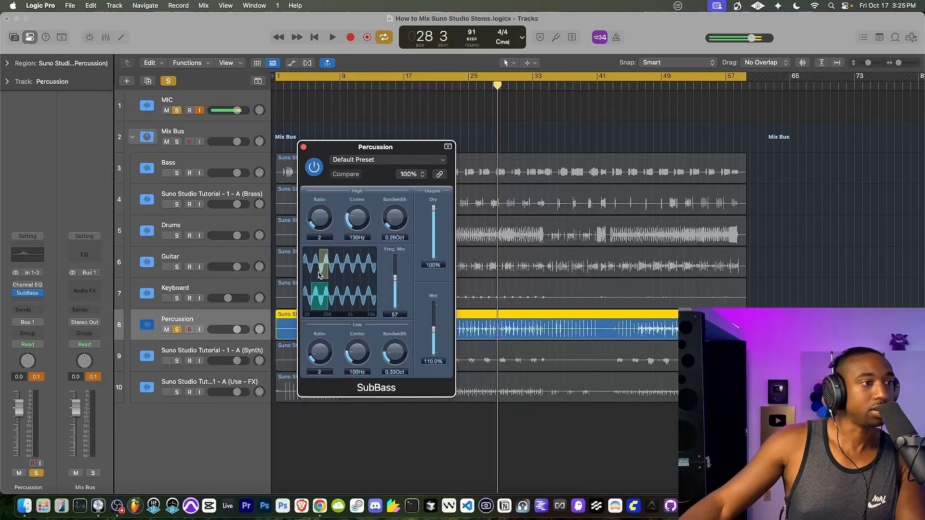
{"action": "key", "text": "Return"}
{"action": "key", "text": "space"}
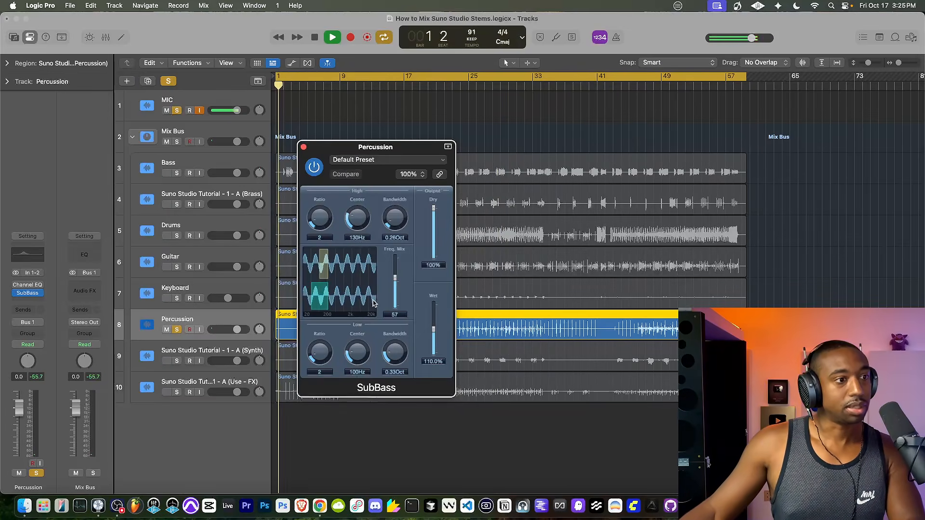
{"action": "left_click", "coordinate": [422, 85]}
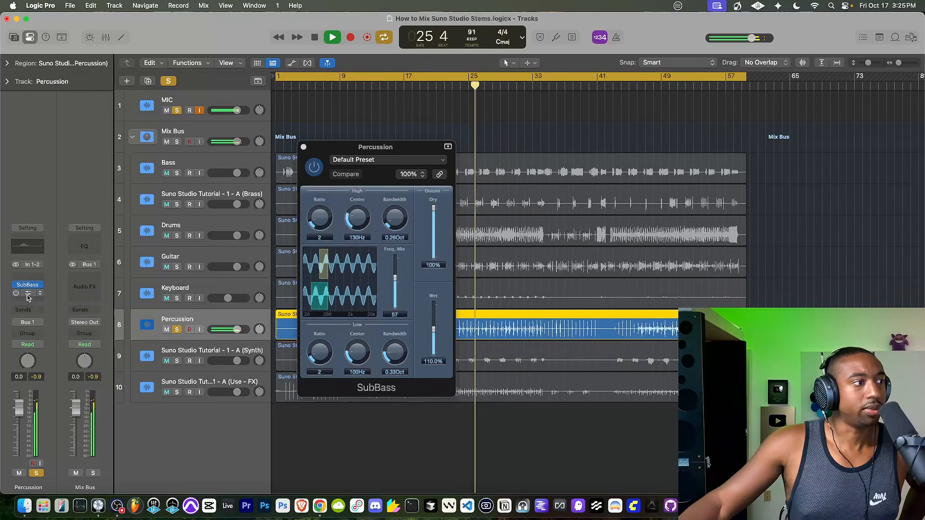
Show the SubBass and Channel EQ windows side by side, and bypass and re-enable SubBass to compare the percussion.
{"action": "left_click", "coordinate": [28, 294]}
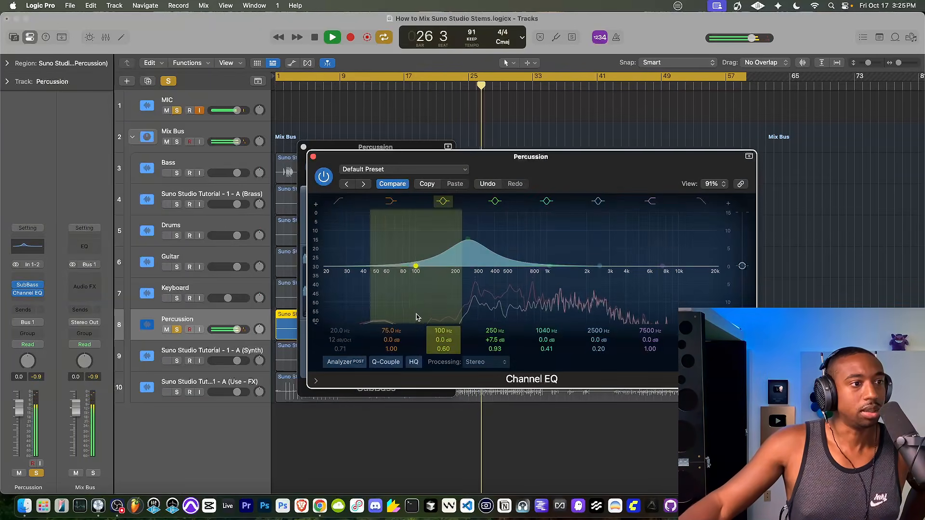
{"action": "left_click", "coordinate": [27, 285]}
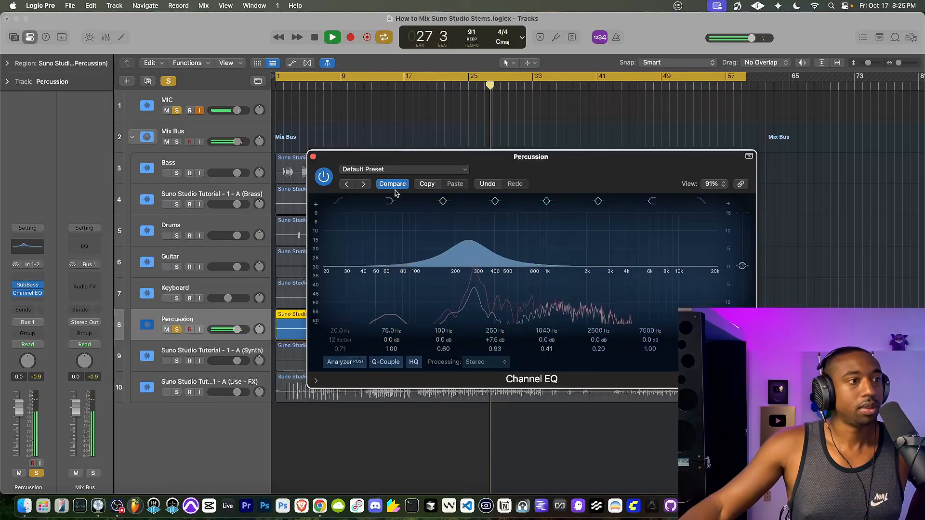
{"action": "left_click", "coordinate": [27, 285]}
{"action": "left_click_drag", "start_coordinate": [314, 167], "coordinate": [82, 150]}
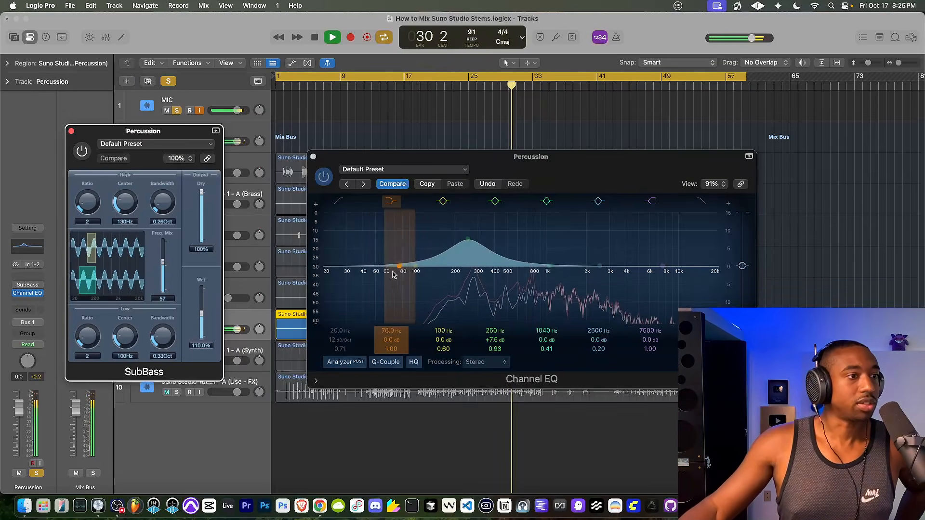
{"action": "left_click", "coordinate": [83, 152]}
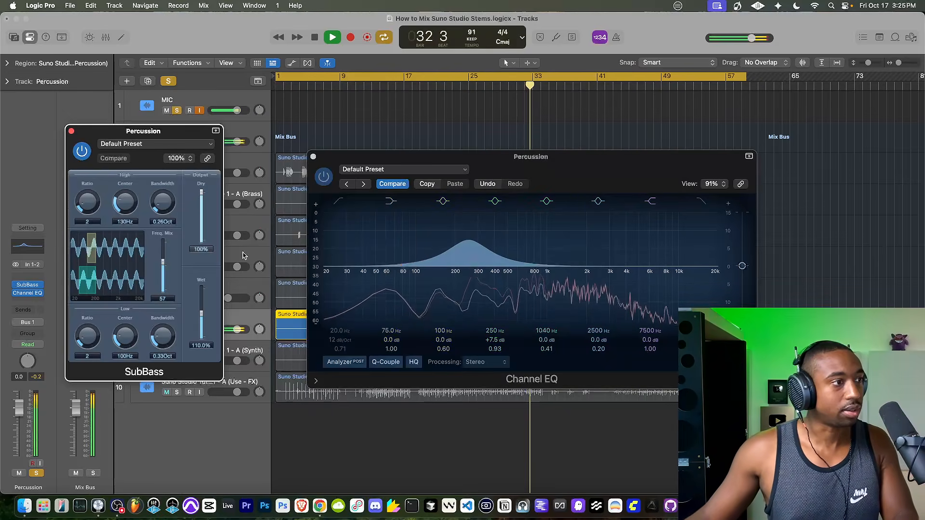
Set SubBass's Freq. Mix to 50 while replaying the percussion from around bars 29 to 31.
{"action": "key", "text": "space"}
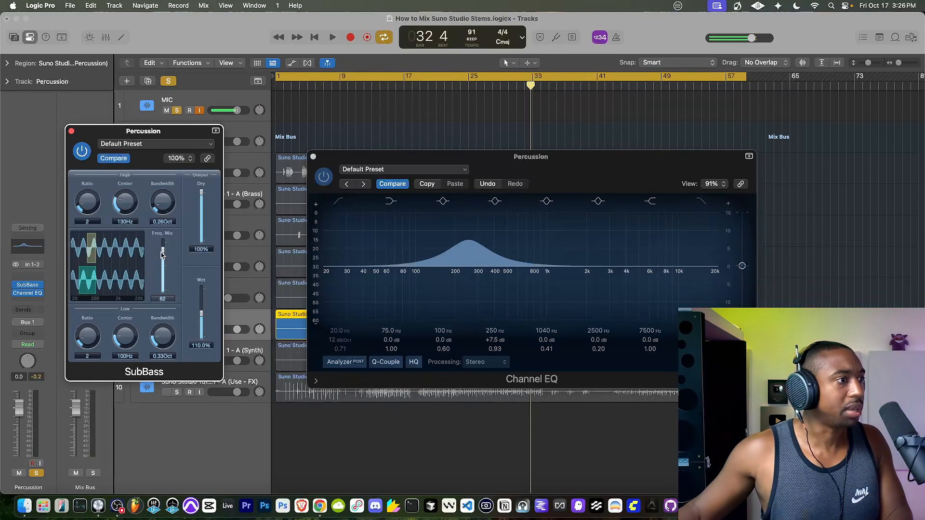
{"action": "double_click", "coordinate": [502, 89]}
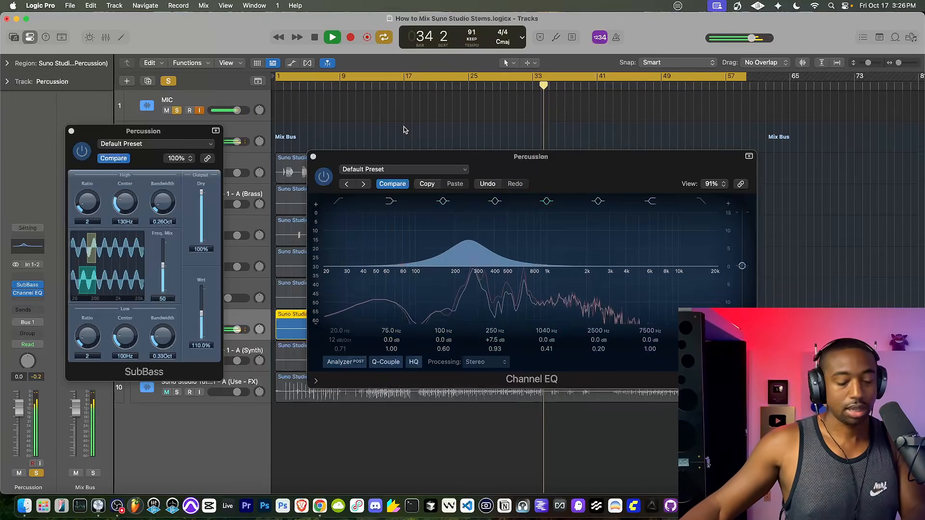
{"action": "key", "text": "space"}
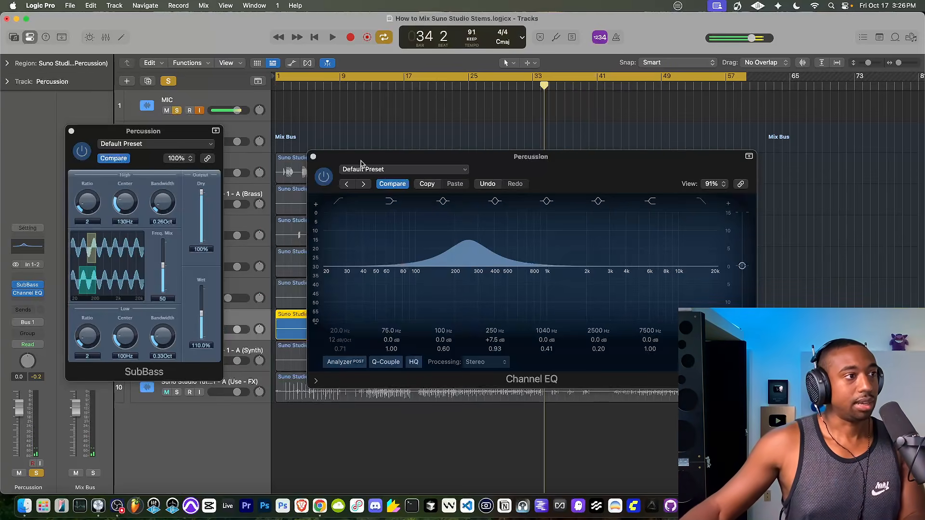
{"action": "key", "text": "space"}
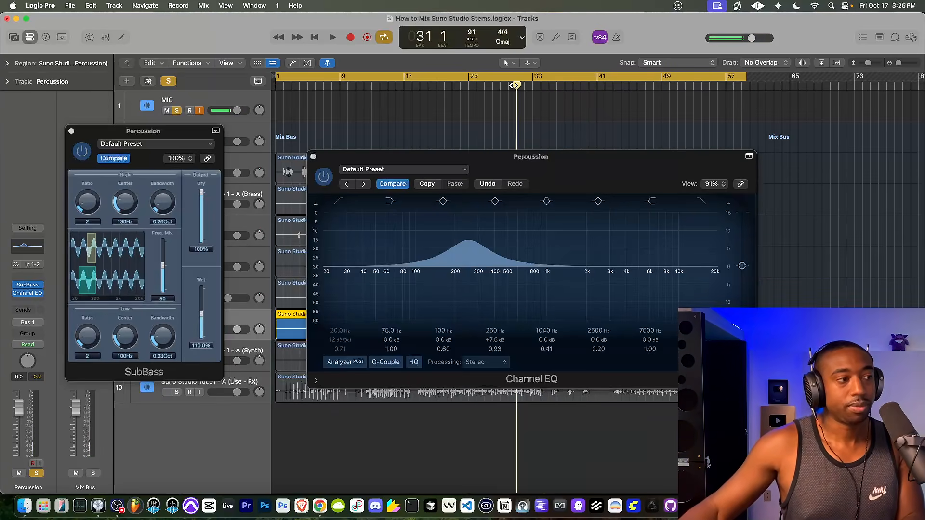
Set SubBass's low Center frequency to 240 Hz and raise its Wet level to 281%.
{"action": "left_click_drag", "start_coordinate": [123, 338], "coordinate": [123, 316]}
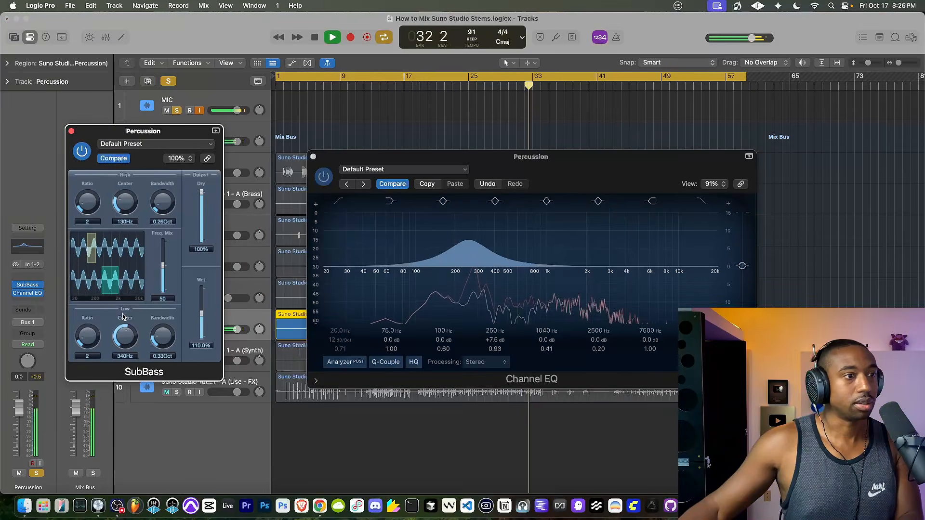
{"action": "left_click_drag", "start_coordinate": [202, 314], "coordinate": [203, 303]}
{"action": "left_click_drag", "start_coordinate": [130, 337], "coordinate": [130, 343]}
Replay the percussion from around bar 17 to check the adjusted SubBass sound.
{"action": "key", "text": "space"}
{"action": "left_click", "coordinate": [417, 86]}
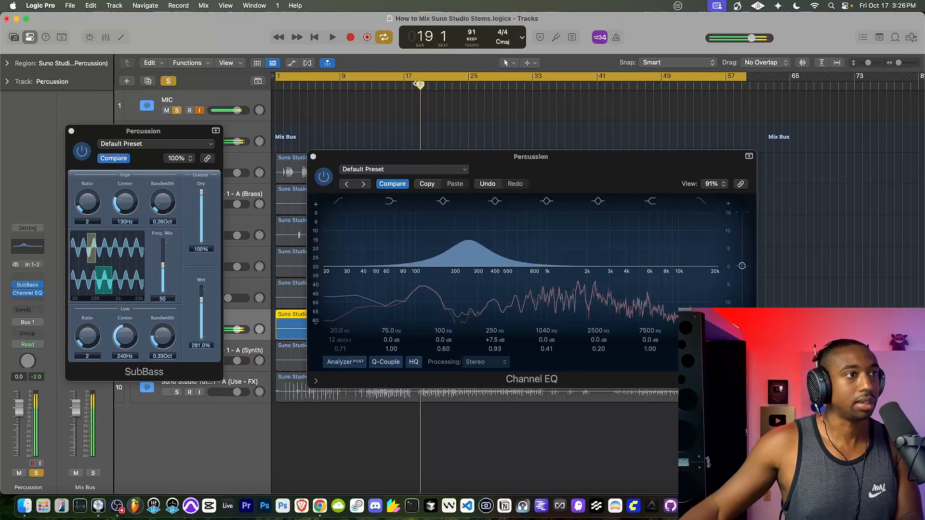
{"action": "left_click", "coordinate": [401, 87]}
{"action": "key", "text": "space"}
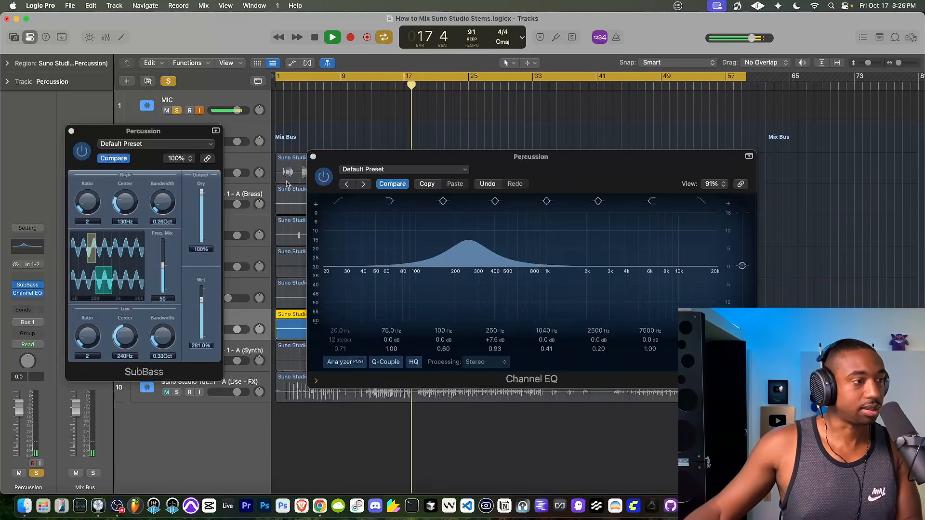
Set SubBass's low Center to 130 Hz and reset the Channel EQ's boosted low-mid band to 0 dB at 238 Hz.
{"action": "left_click_drag", "start_coordinate": [126, 337], "coordinate": [129, 342]}
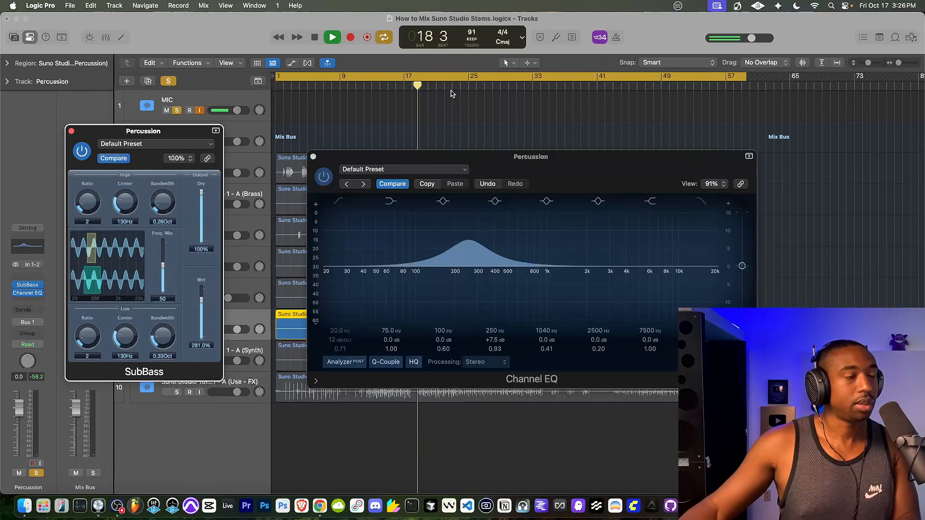
{"action": "left_click_drag", "start_coordinate": [468, 241], "coordinate": [465, 264]}
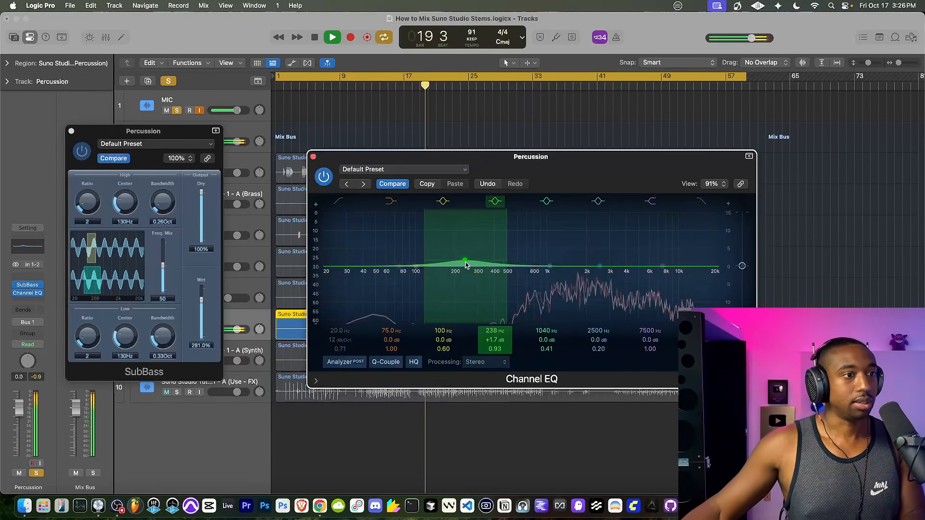
{"action": "left_click", "coordinate": [494, 340], "text": "alt"}
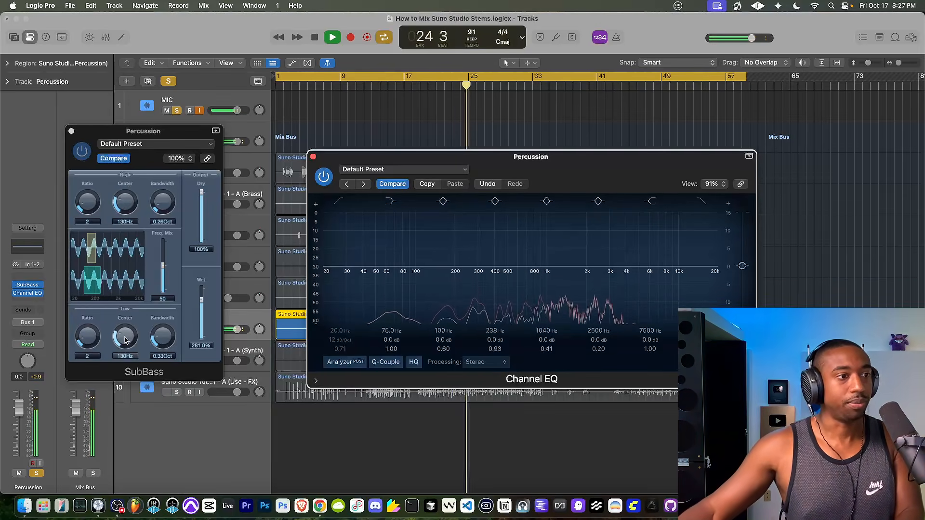
Set SubBass's low Center to 400 Hz, its low Bandwidth to 0.43 Oct and its Freq. Mix to 46.
{"action": "left_click_drag", "start_coordinate": [125, 341], "coordinate": [125, 332]}
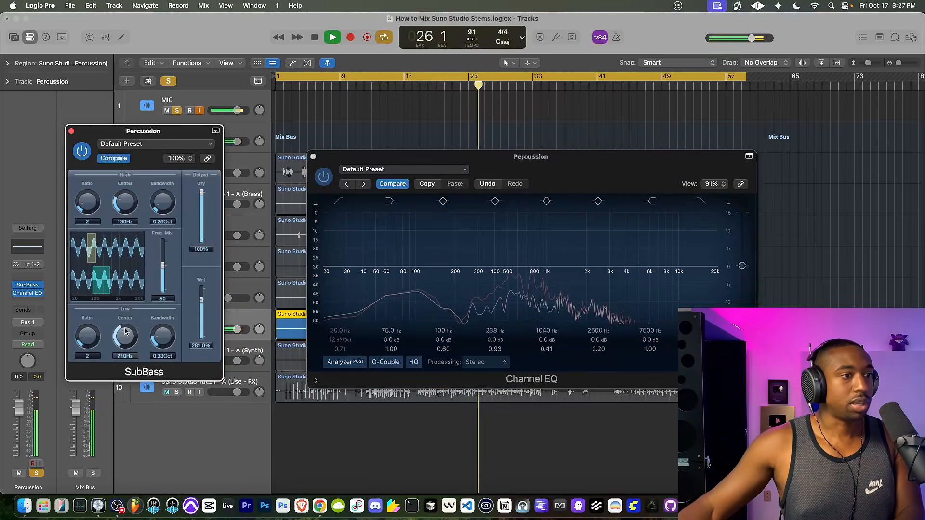
{"action": "left_click_drag", "start_coordinate": [126, 328], "coordinate": [127, 319]}
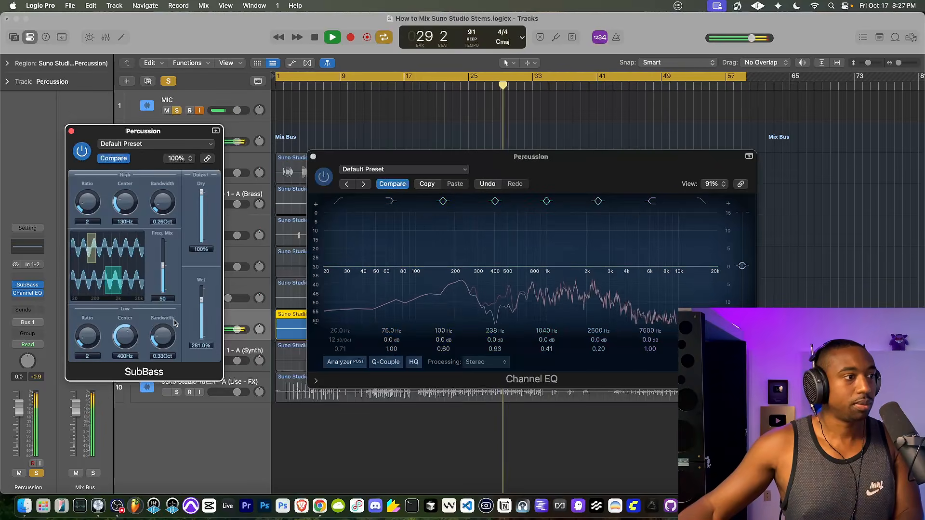
{"action": "mouse_move", "coordinate": [169, 329]}
{"action": "left_mouse_down"}
{"action": "mouse_move", "coordinate": [168, 304]}
{"action": "mouse_move", "coordinate": [156, 340]}
{"action": "mouse_move", "coordinate": [157, 331]}
{"action": "left_mouse_up"}
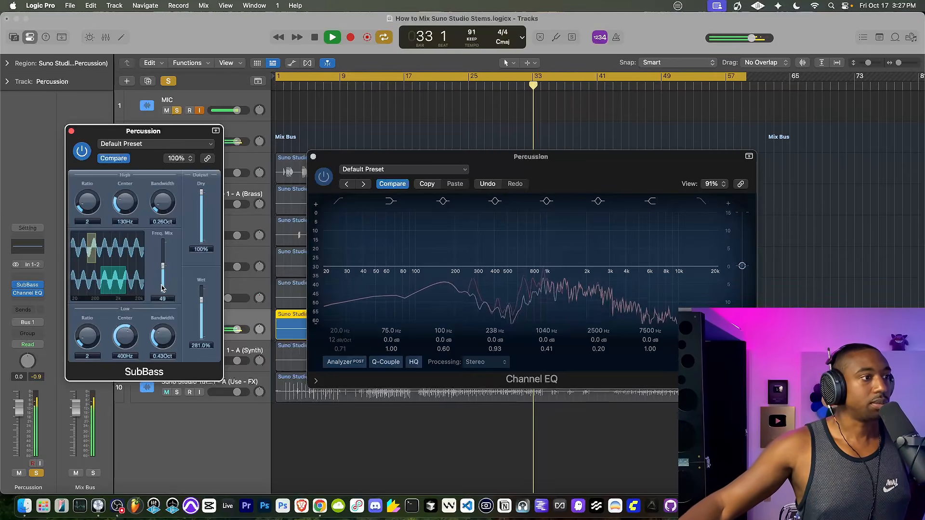
{"action": "mouse_move", "coordinate": [164, 273]}
{"action": "left_mouse_down"}
{"action": "mouse_move", "coordinate": [165, 299]}
{"action": "mouse_move", "coordinate": [163, 266]}
{"action": "left_mouse_up"}
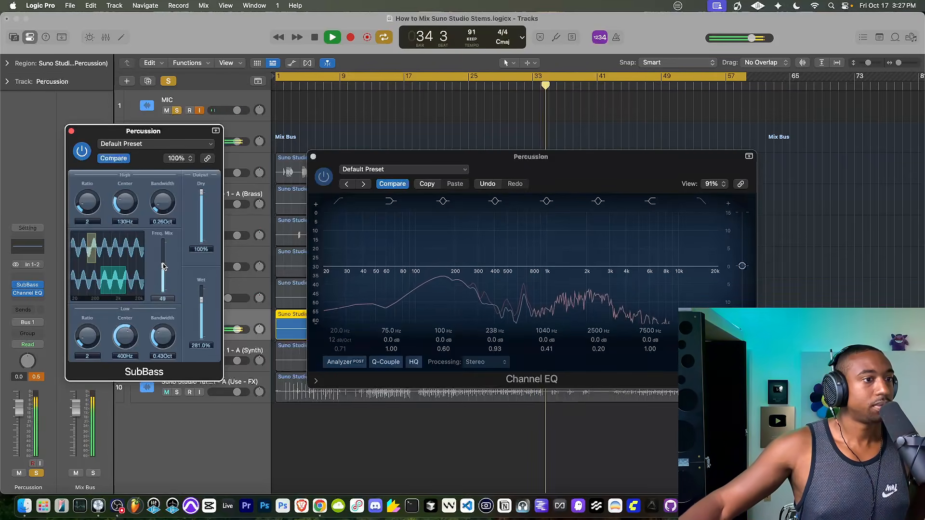
Replay the percussion from around bar 25 to check the adjusted SubBass settings.
{"action": "left_click", "coordinate": [389, 109]}
{"action": "key", "text": "space"}
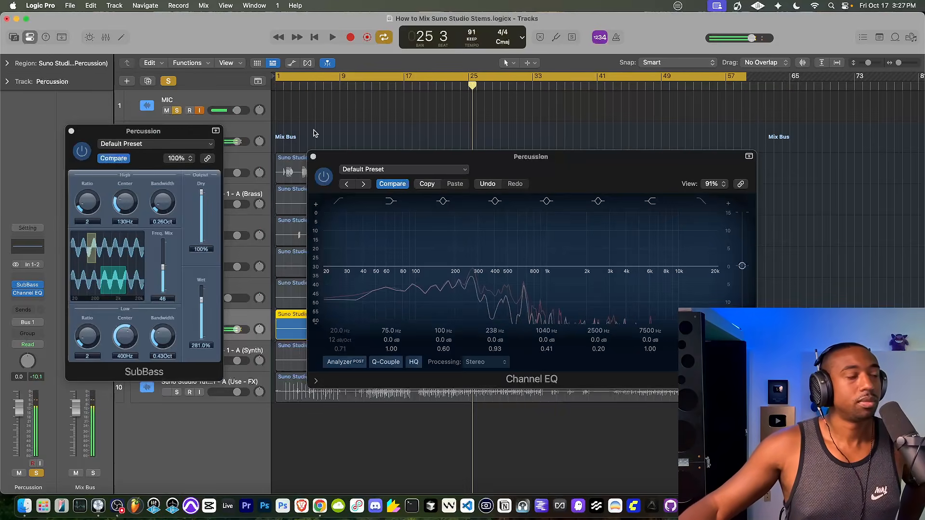
{"action": "left_click", "coordinate": [460, 85]}
{"action": "key", "text": "space"}
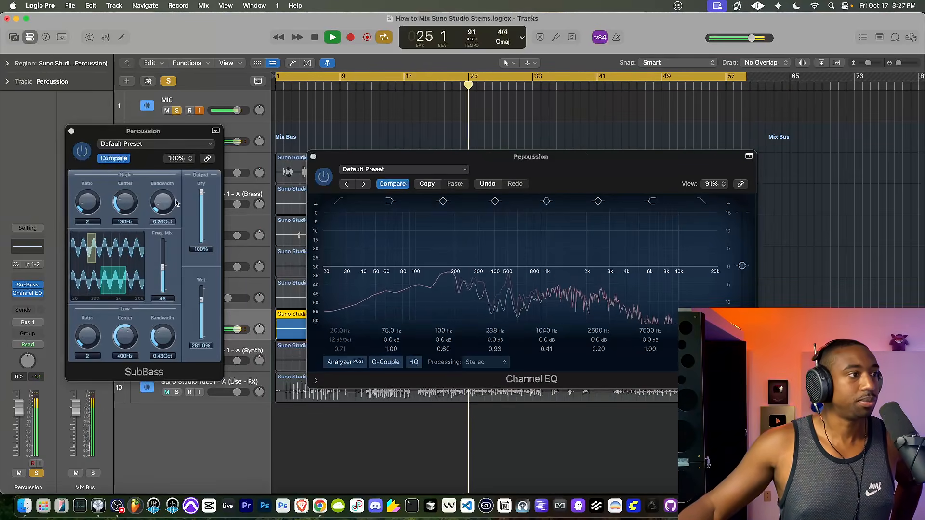
Set SubBass's high Bandwidth to 0.33 Oct and Wet to 186%, and try several ratios, ending with high Ratio 4 and low Ratio 2.
{"action": "left_click_drag", "start_coordinate": [160, 205], "coordinate": [155, 196]}
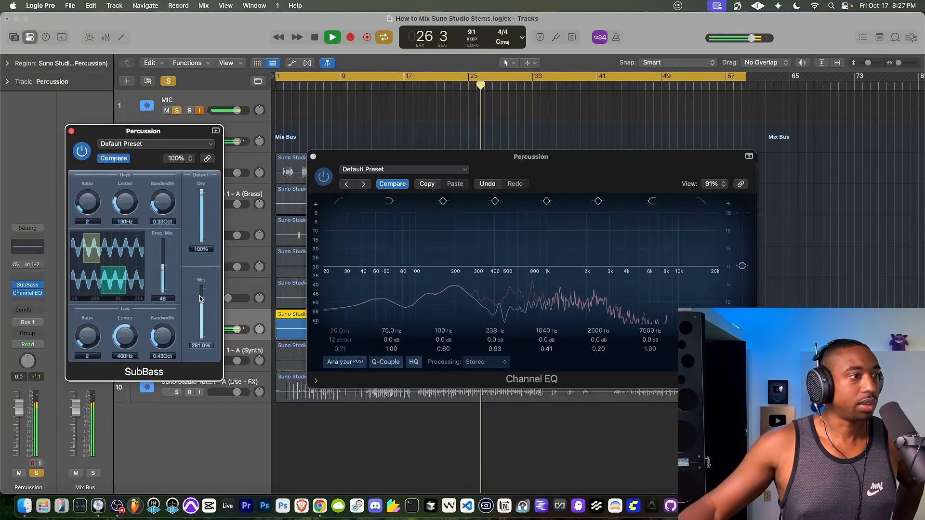
{"action": "left_click_drag", "start_coordinate": [87, 187], "coordinate": [95, 159]}
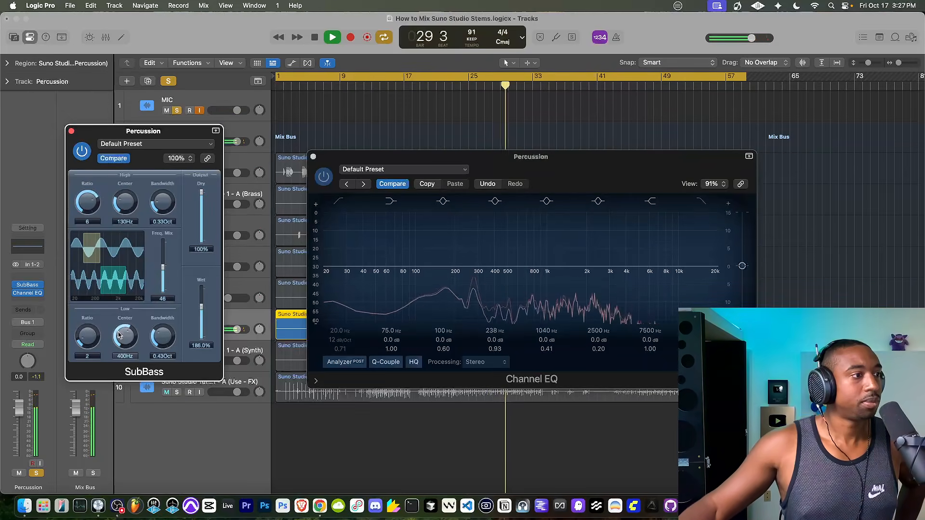
{"action": "left_click_drag", "start_coordinate": [88, 337], "coordinate": [95, 291]}
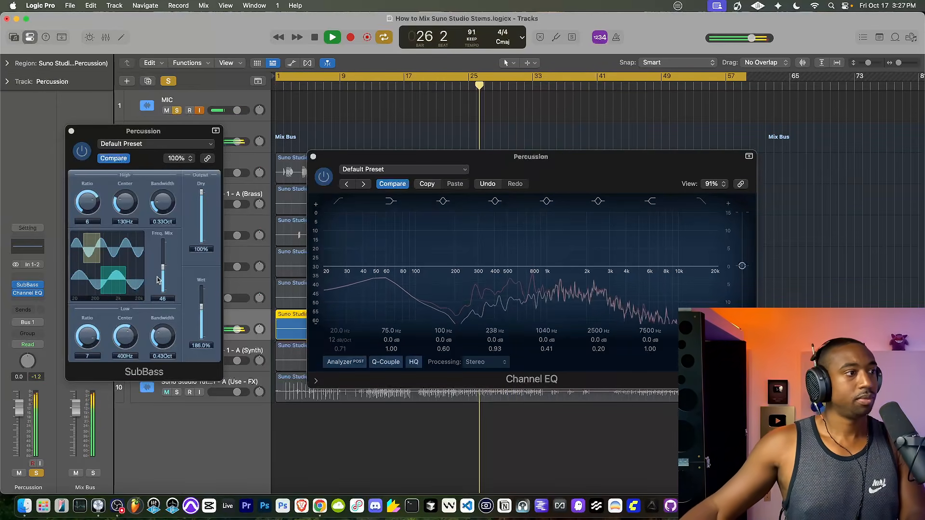
{"action": "left_click_drag", "start_coordinate": [87, 356], "coordinate": [79, 376]}
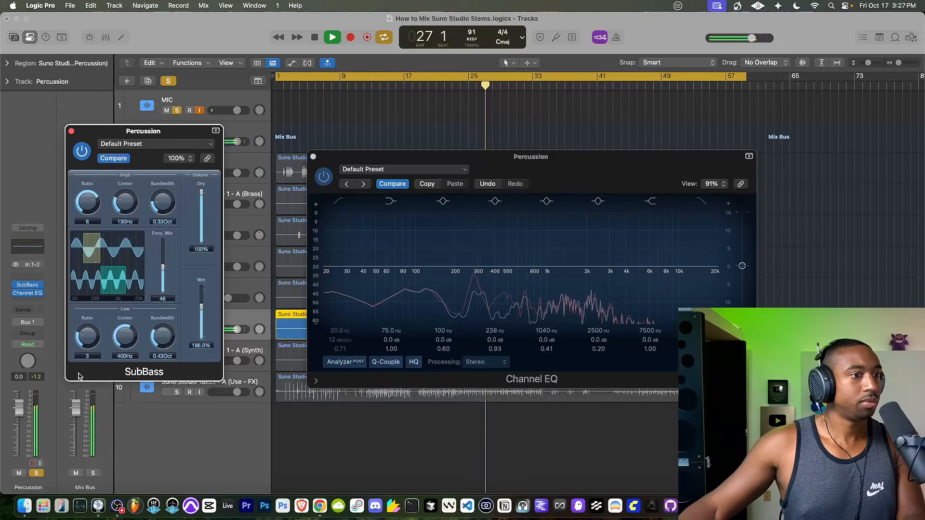
{"action": "left_click_drag", "start_coordinate": [85, 338], "coordinate": [85, 344]}
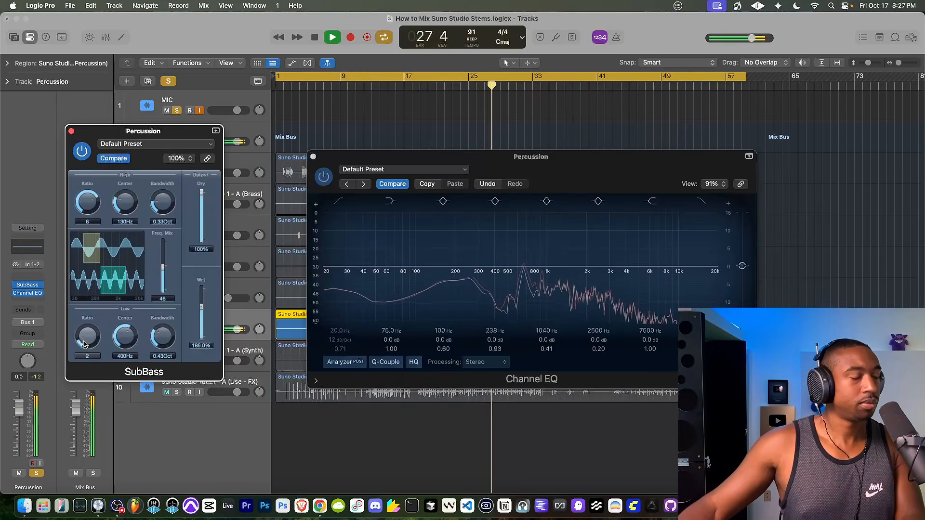
{"action": "left_click_drag", "start_coordinate": [87, 201], "coordinate": [88, 229]}
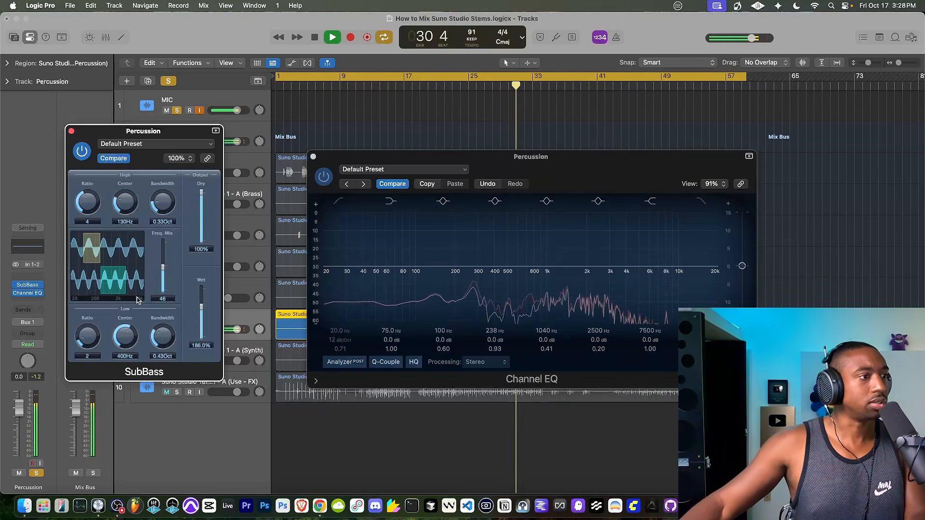
Set SubBass's low Center to 170 Hz, Wet to 396% and Dry to 0%, and replay the percussion from bar 24.
{"action": "left_click_drag", "start_coordinate": [125, 337], "coordinate": [120, 354]}
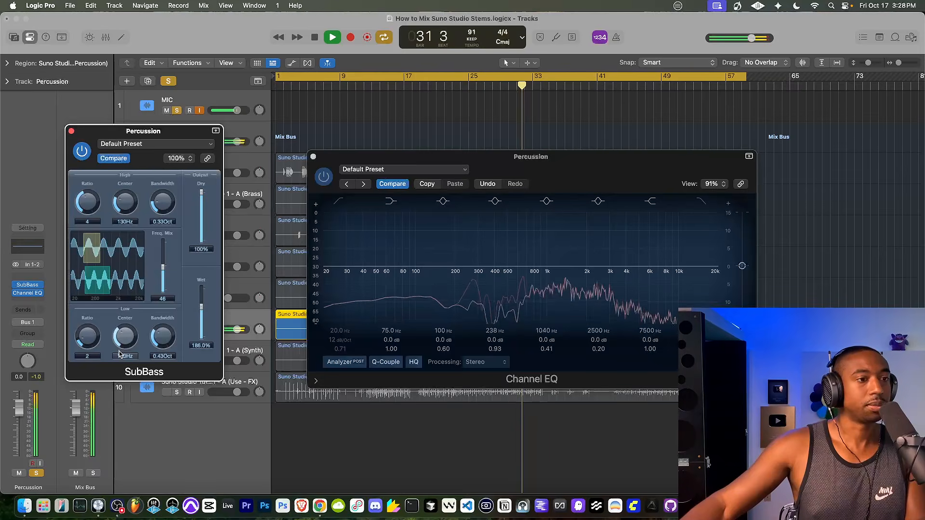
{"action": "left_click_drag", "start_coordinate": [201, 308], "coordinate": [201, 292]}
{"action": "left_click_drag", "start_coordinate": [202, 195], "coordinate": [201, 255]}
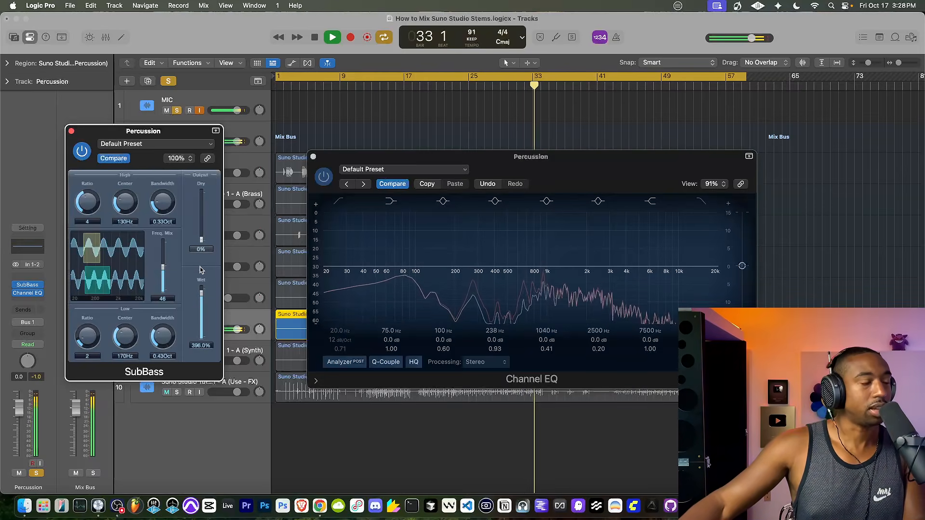
{"action": "left_click", "coordinate": [462, 84]}
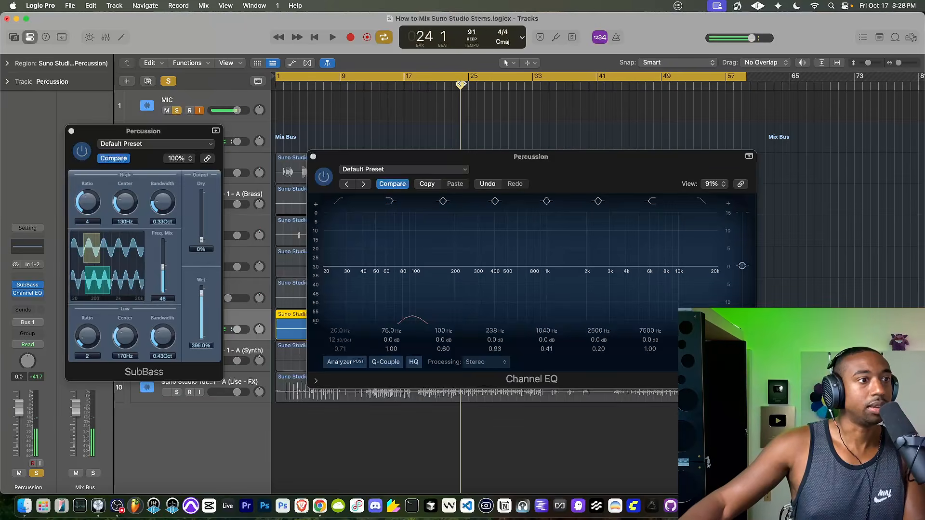
{"action": "key", "text": "space"}
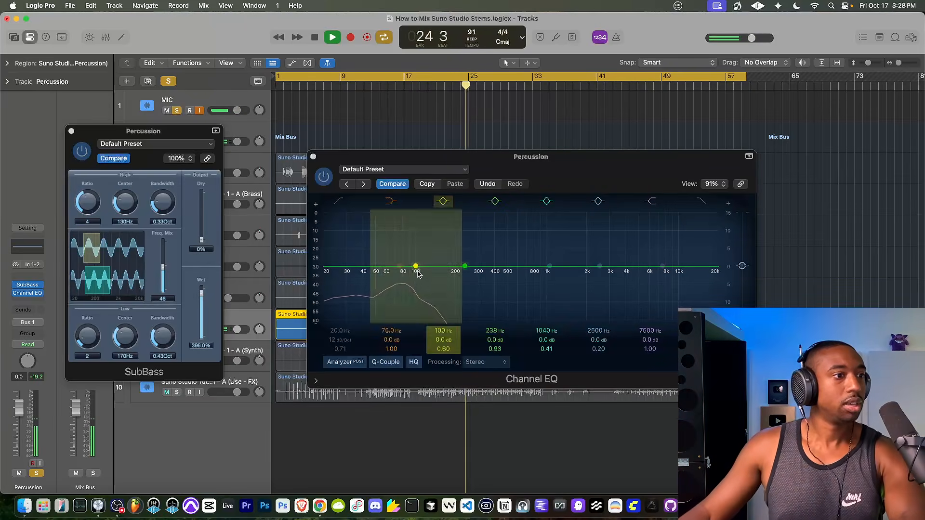
Set SubBass's low Center to 390 Hz, Freq. Mix to 0 and low Ratio to 3 while listening to the wet signal.
{"action": "left_click_drag", "start_coordinate": [126, 336], "coordinate": [127, 328]}
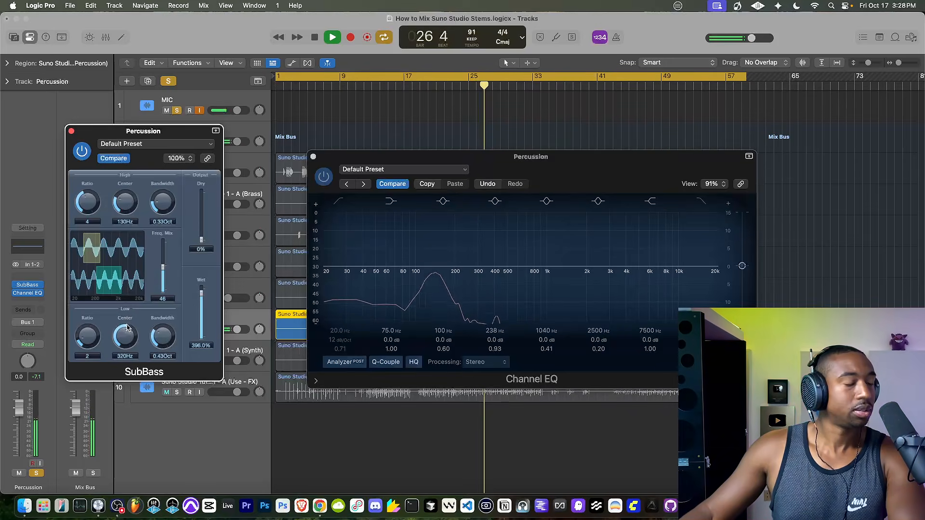
{"action": "left_click_drag", "start_coordinate": [125, 339], "coordinate": [128, 335]}
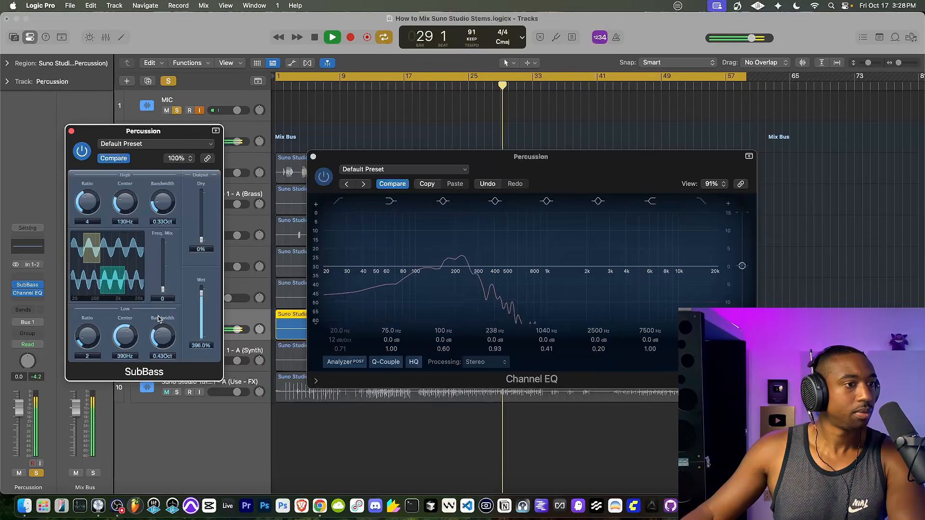
{"action": "mouse_move", "coordinate": [160, 337]}
{"action": "left_mouse_down"}
{"action": "mouse_move", "coordinate": [158, 325]}
{"action": "mouse_move", "coordinate": [149, 357]}
{"action": "mouse_move", "coordinate": [148, 336]}
{"action": "left_mouse_up"}
{"action": "left_click_drag", "start_coordinate": [88, 337], "coordinate": [90, 317]}
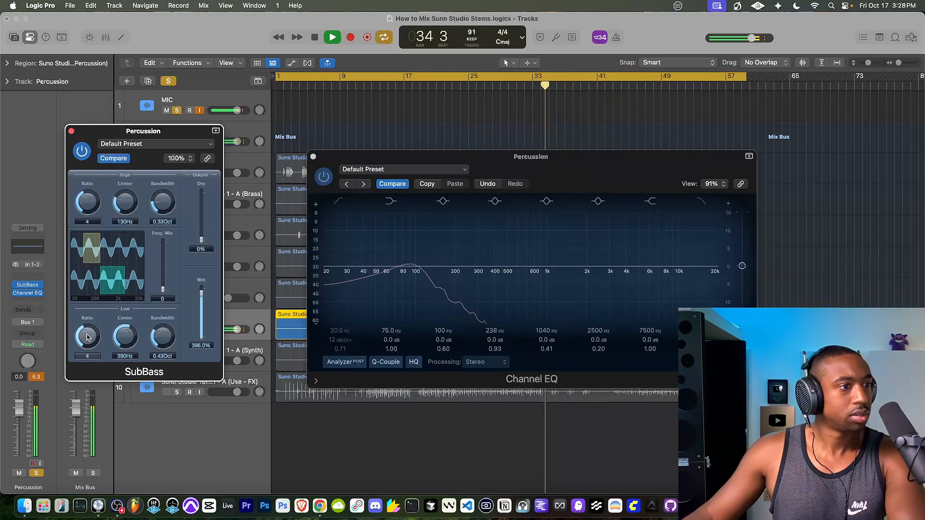
{"action": "left_click_drag", "start_coordinate": [87, 334], "coordinate": [88, 340]}
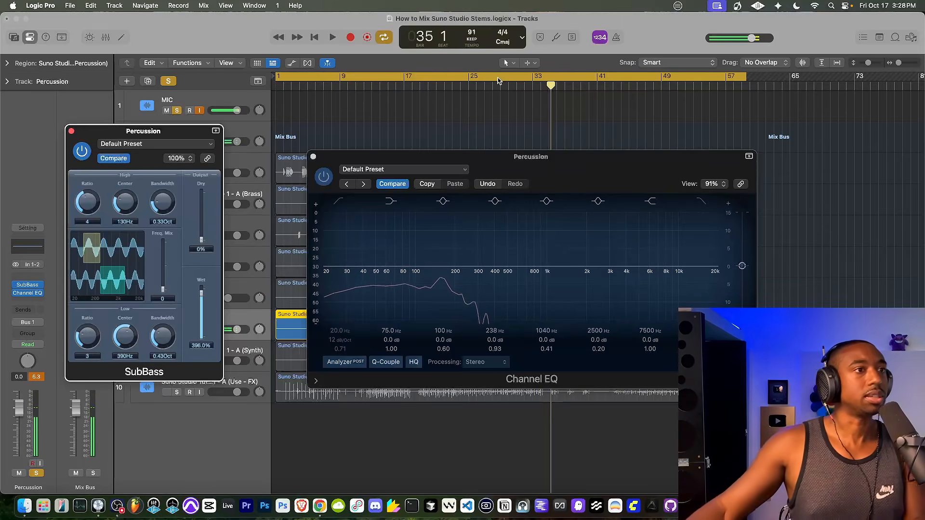
Replay the percussion with SubBass's Dry at 75% and Wet at 80%, and raise Freq. Mix to 100.
{"action": "key", "text": "space"}
{"action": "left_click_drag", "start_coordinate": [203, 240], "coordinate": [204, 206]}
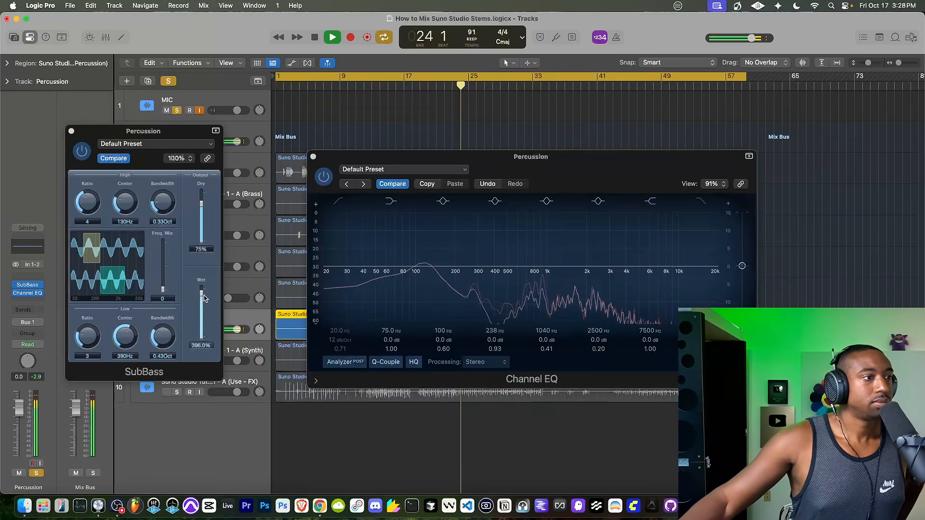
{"action": "left_click_drag", "start_coordinate": [202, 298], "coordinate": [201, 322]}
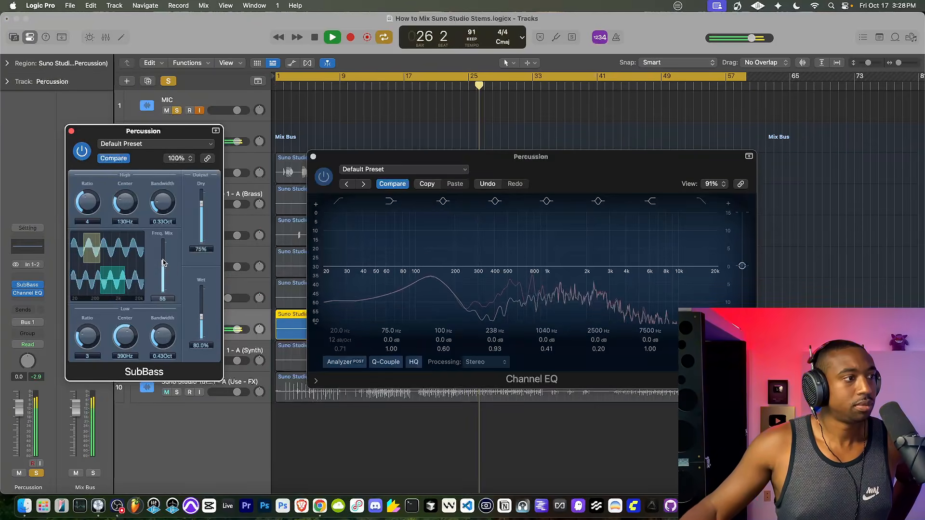
{"action": "left_click_drag", "start_coordinate": [164, 245], "coordinate": [162, 217]}
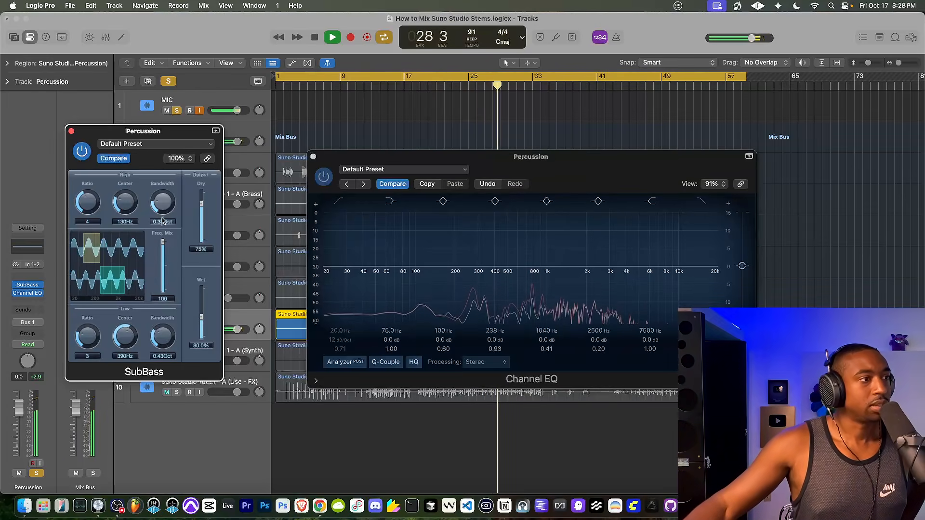
Isolate SubBass's effect with Wet at 500% and Dry at 0%, and set the high Ratio to 5 and high Center to 1100 Hz.
{"action": "left_click_drag", "start_coordinate": [201, 317], "coordinate": [201, 266]}
{"action": "left_click_drag", "start_coordinate": [203, 219], "coordinate": [202, 241]}
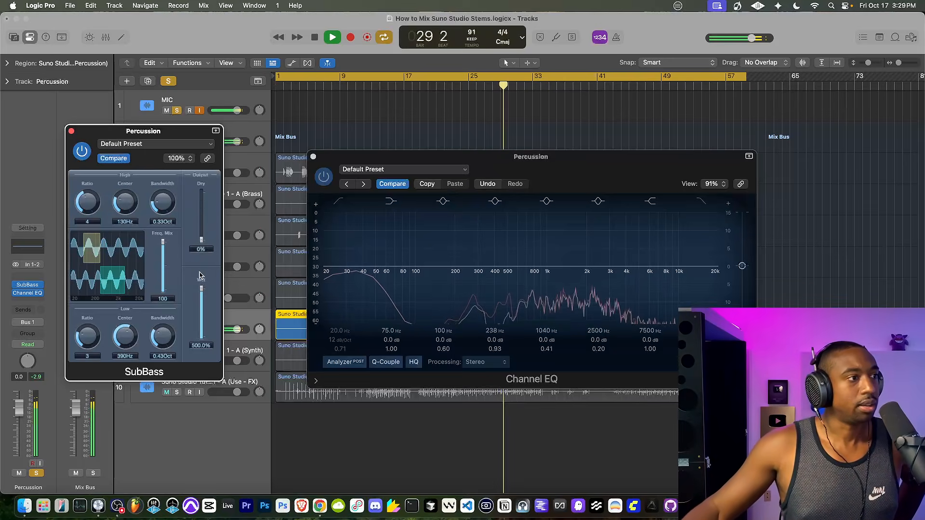
{"action": "left_click_drag", "start_coordinate": [95, 203], "coordinate": [129, 202]}
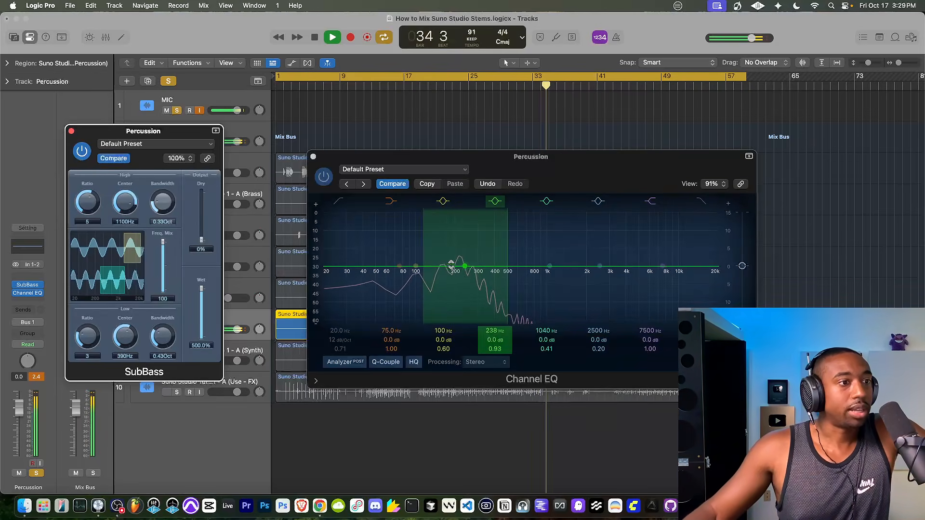
Set SubBass's Freq. Mix to 28, Dry to 100% and Wet to 130%, and replay the percussion from around bar 23.
{"action": "left_click_drag", "start_coordinate": [163, 240], "coordinate": [161, 273]}
{"action": "left_click_drag", "start_coordinate": [201, 239], "coordinate": [203, 180]}
{"action": "left_click_drag", "start_coordinate": [162, 268], "coordinate": [201, 316]}
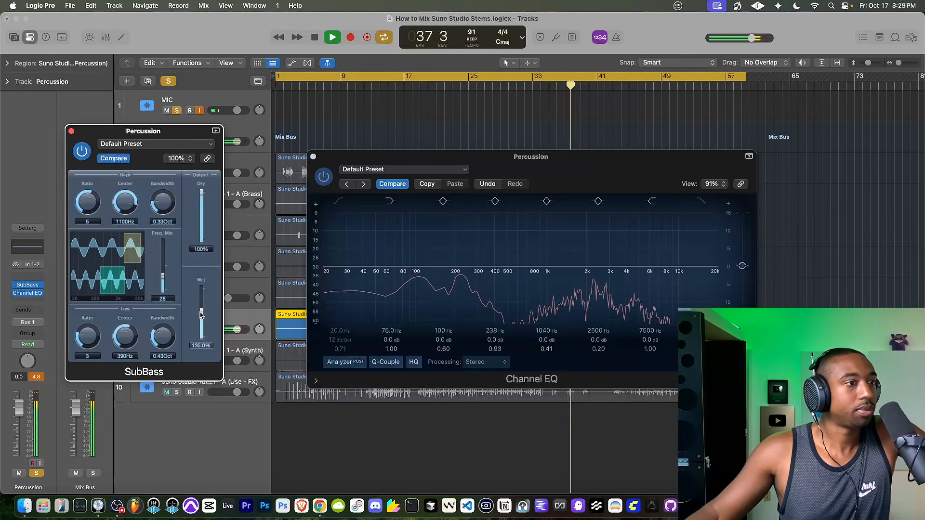
{"action": "left_click", "coordinate": [472, 88]}
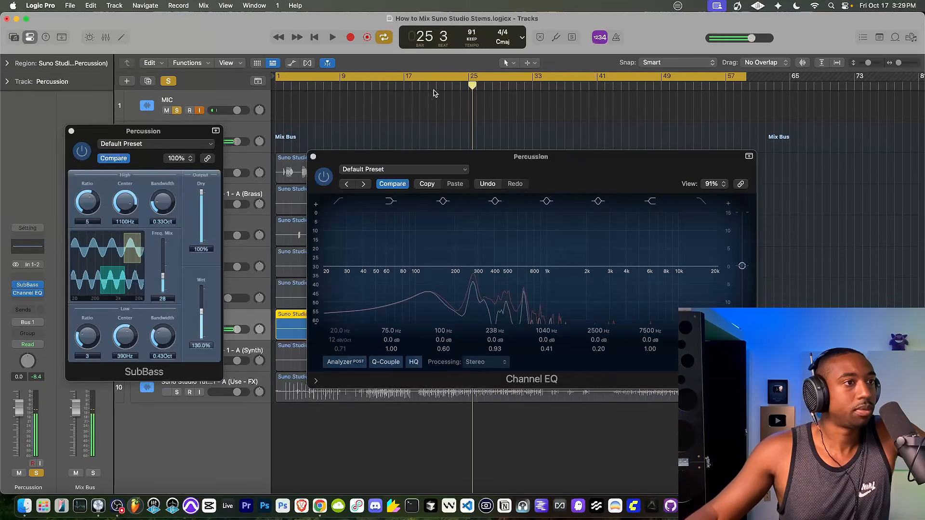
{"action": "left_click", "coordinate": [452, 87]}
{"action": "key", "text": "space"}
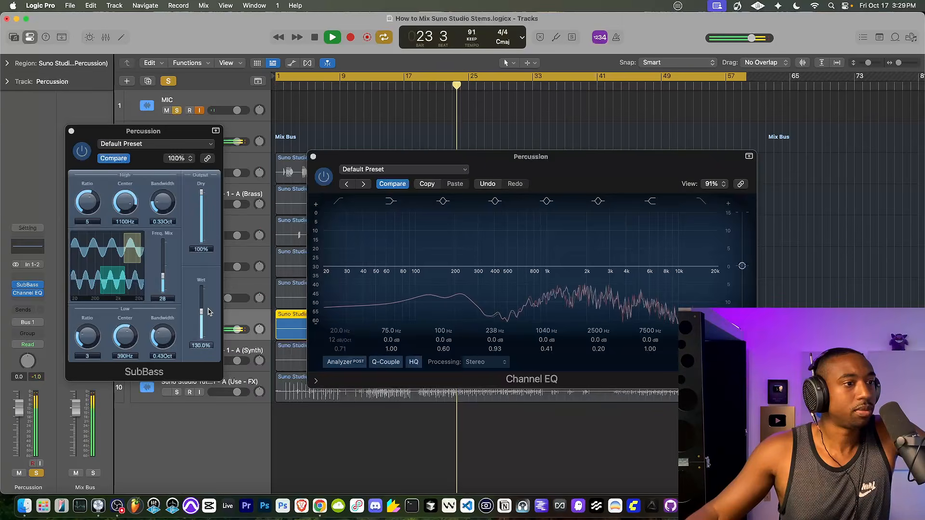
Close SubBass and add a Compressor to the Percussion track, placing it after the Channel EQ.
{"action": "left_click", "coordinate": [71, 131]}
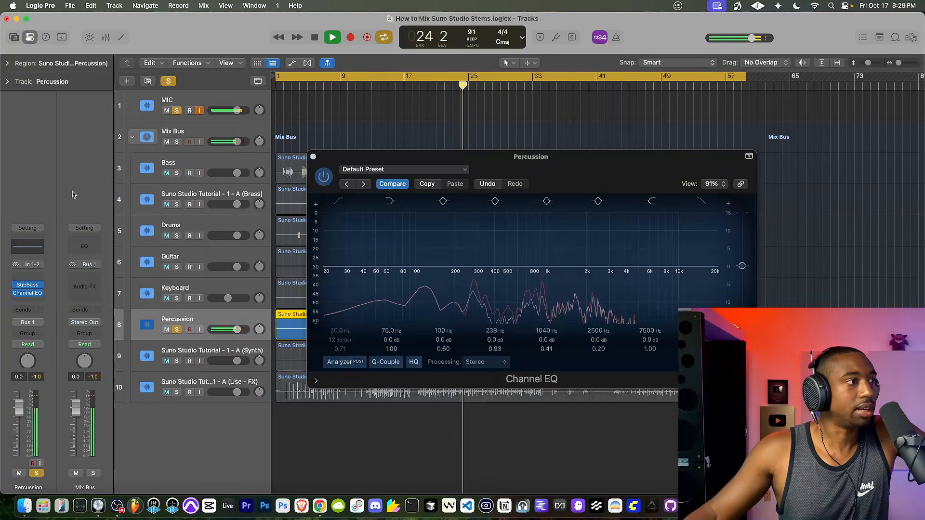
{"action": "left_click", "coordinate": [28, 301]}
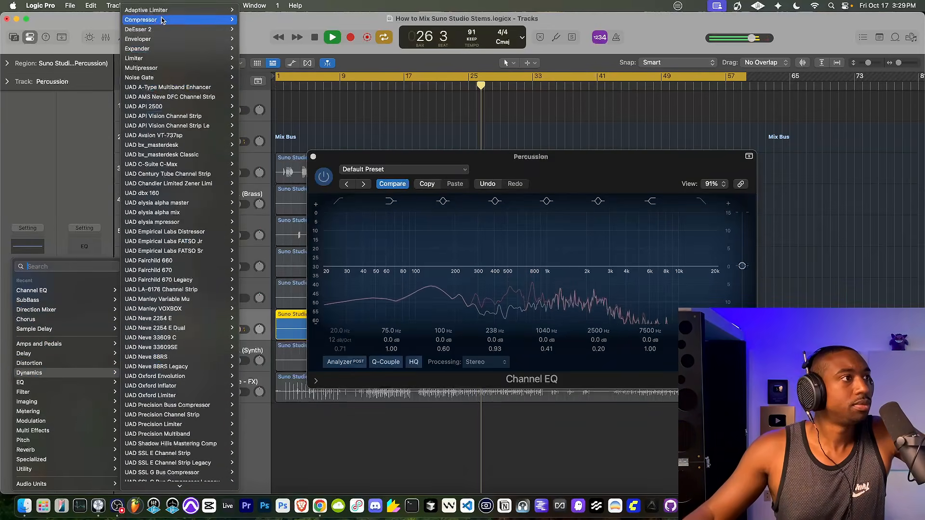
{"action": "left_click", "coordinate": [110, 210]}
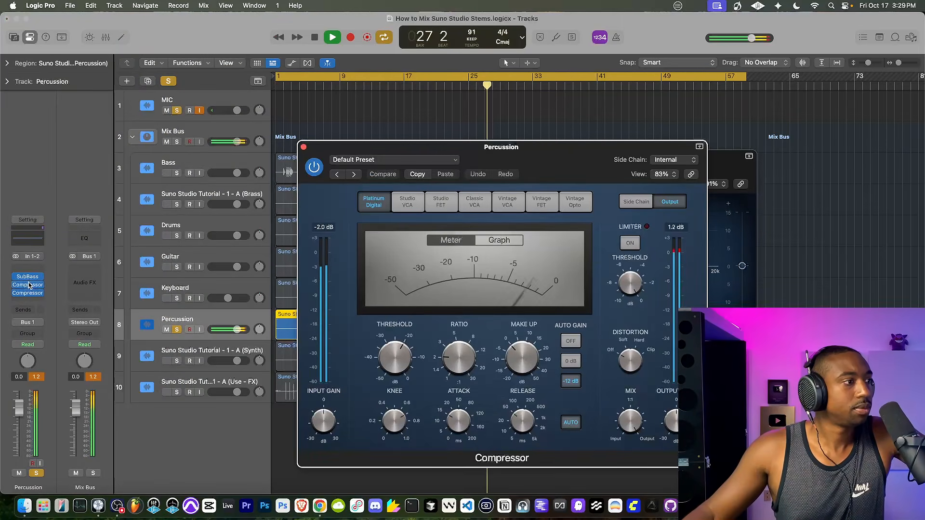
{"action": "left_click_drag", "start_coordinate": [30, 286], "coordinate": [29, 294]}
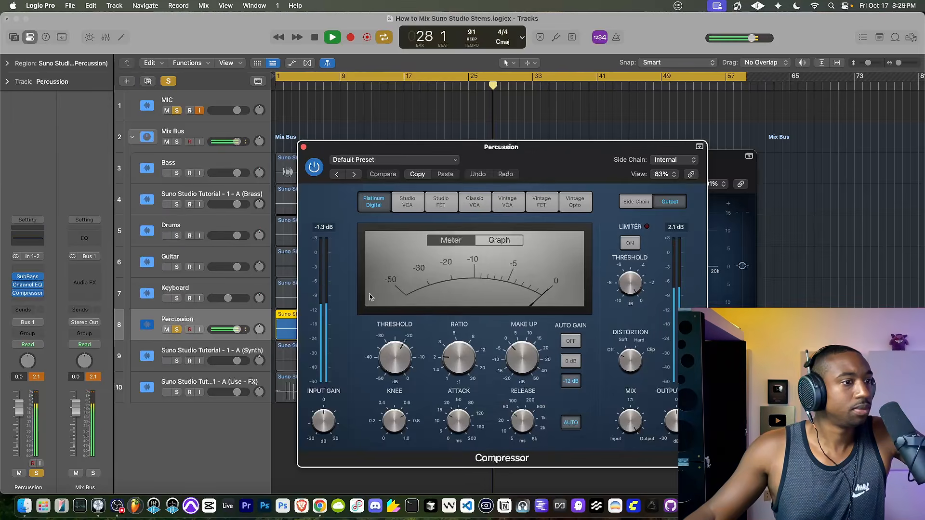
Switch the Percussion Compressor to the Studio FET model, turn off its automatic release, and close it.
{"action": "left_click", "coordinate": [440, 201]}
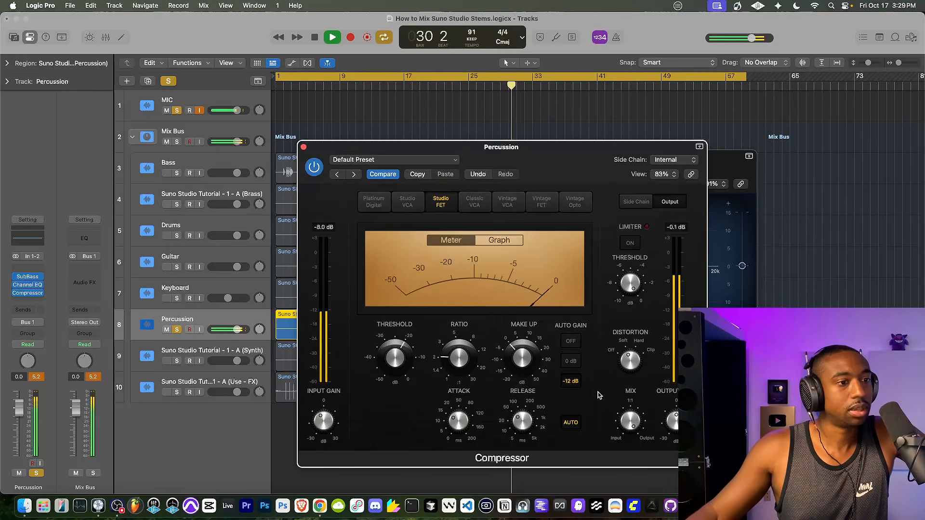
{"action": "left_click", "coordinate": [570, 423]}
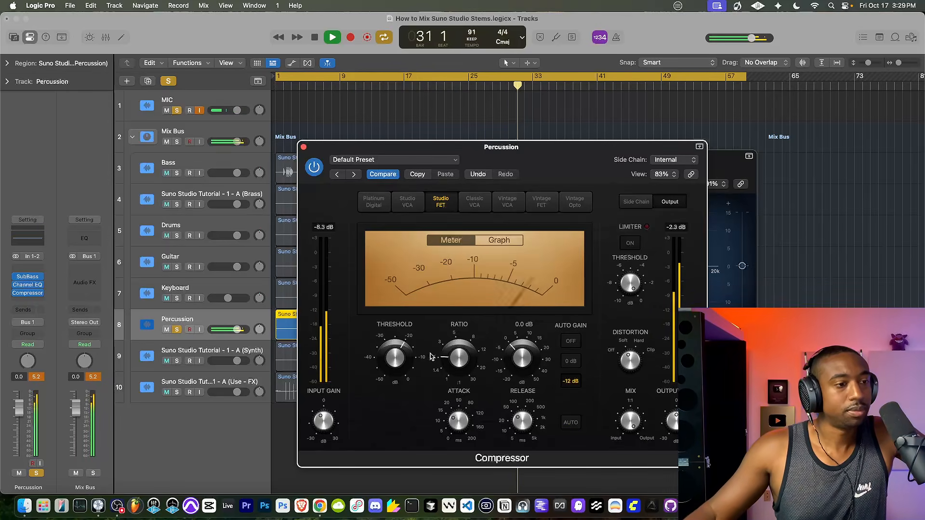
{"action": "left_click", "coordinate": [304, 147]}
{"action": "left_click", "coordinate": [312, 158]}
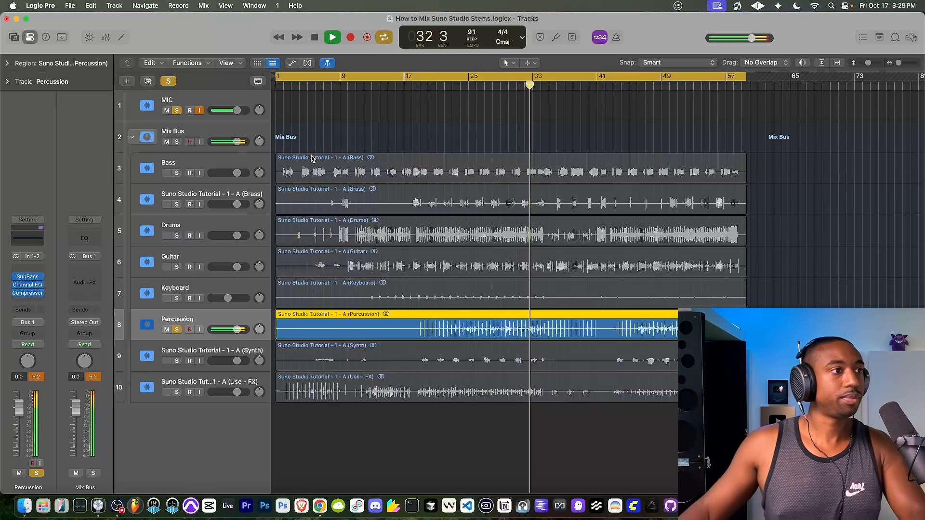
{"action": "key", "text": "space"}
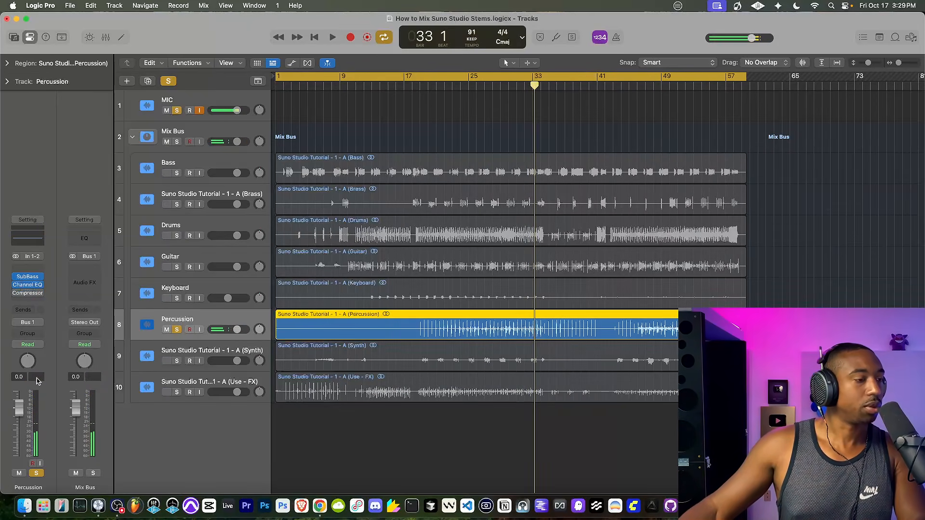
Replay the percussion from around bar 22, comparing its level with the Compressor bypassed and enabled.
{"action": "key", "text": "space"}
{"action": "left_click", "coordinate": [448, 87]}
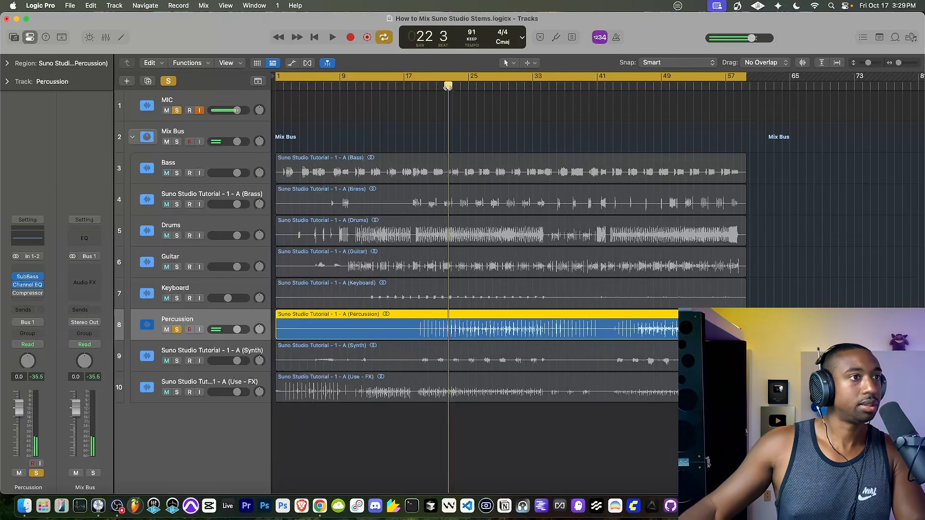
{"action": "key", "text": "space"}
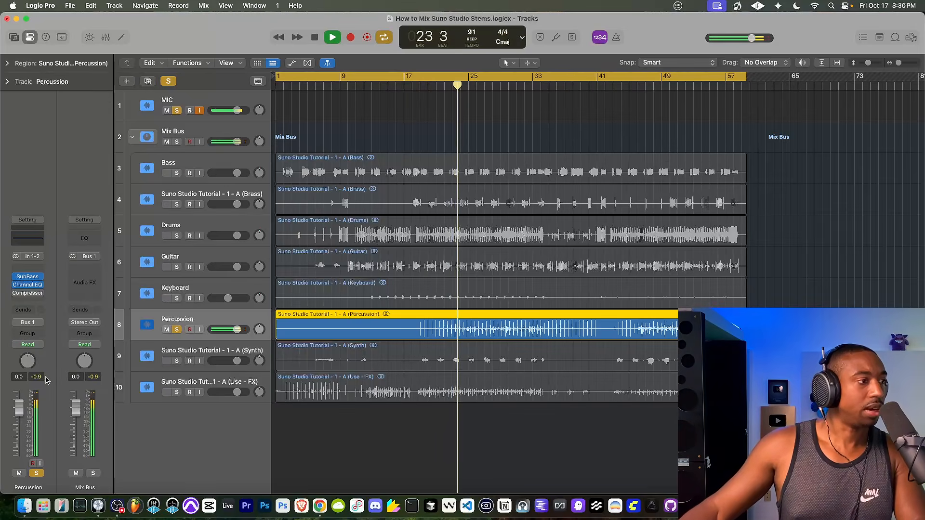
{"action": "left_click", "coordinate": [16, 293]}
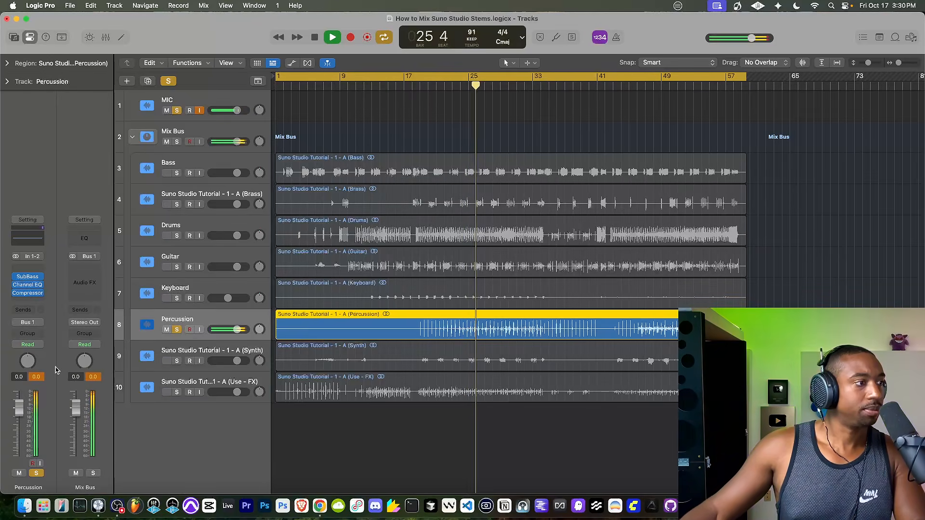
Lower the Percussion Compressor's output gain to -3.0 dB, reset the track's peak level, and close the Compressor.
{"action": "left_click", "coordinate": [29, 293]}
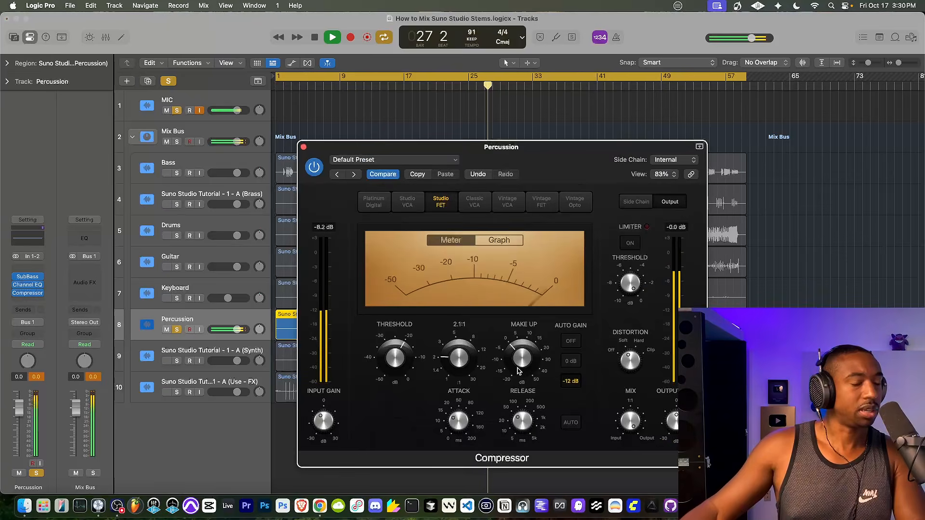
{"action": "left_click_drag", "start_coordinate": [675, 423], "coordinate": [675, 422]}
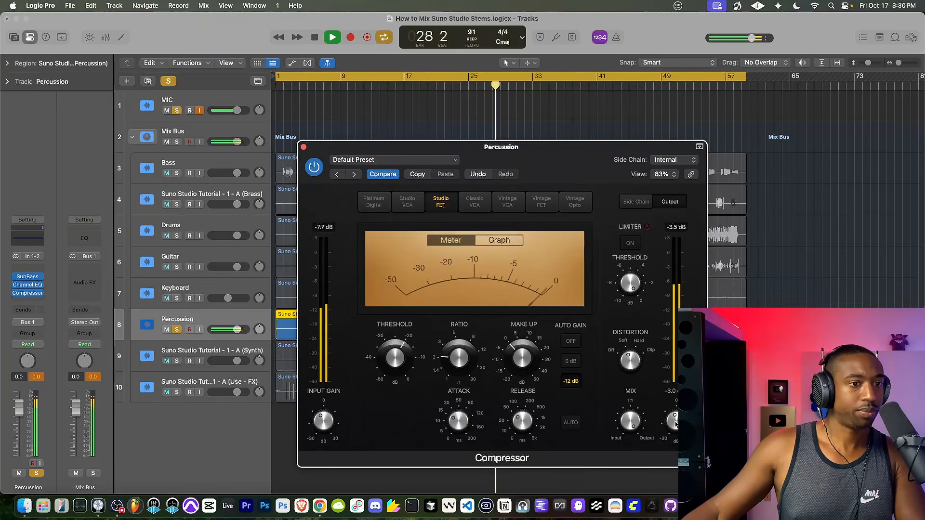
{"action": "left_click", "coordinate": [41, 378]}
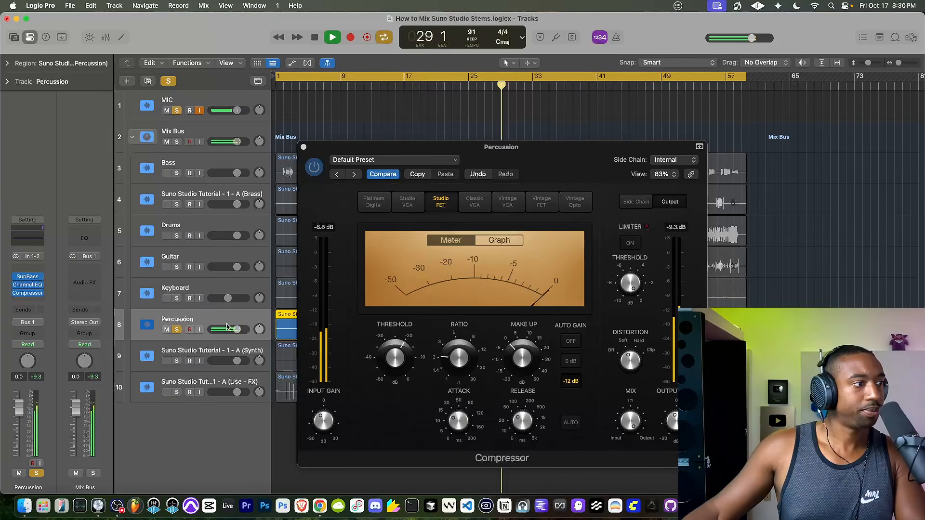
{"action": "left_click", "coordinate": [303, 147]}
{"action": "key", "text": "space"}
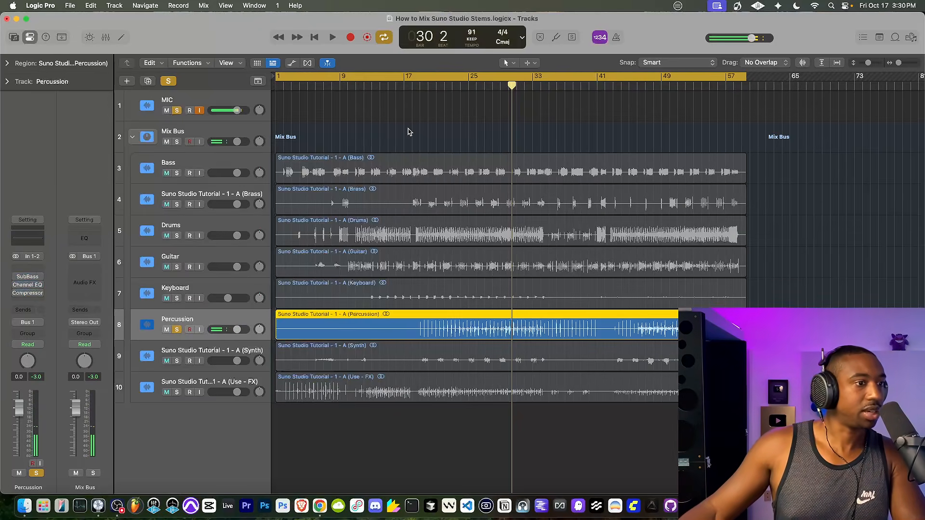
Unsolo the Percussion and MIC tracks and play the full mix from around bar 25, comparing the percussion with and without its effects.
{"action": "left_click", "coordinate": [177, 330]}
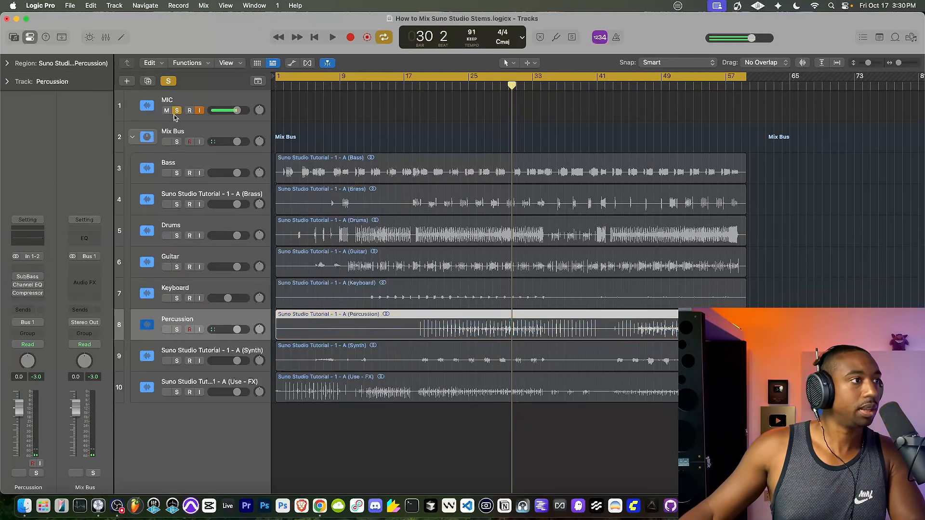
{"action": "left_click", "coordinate": [176, 111]}
{"action": "double_click", "coordinate": [474, 84]}
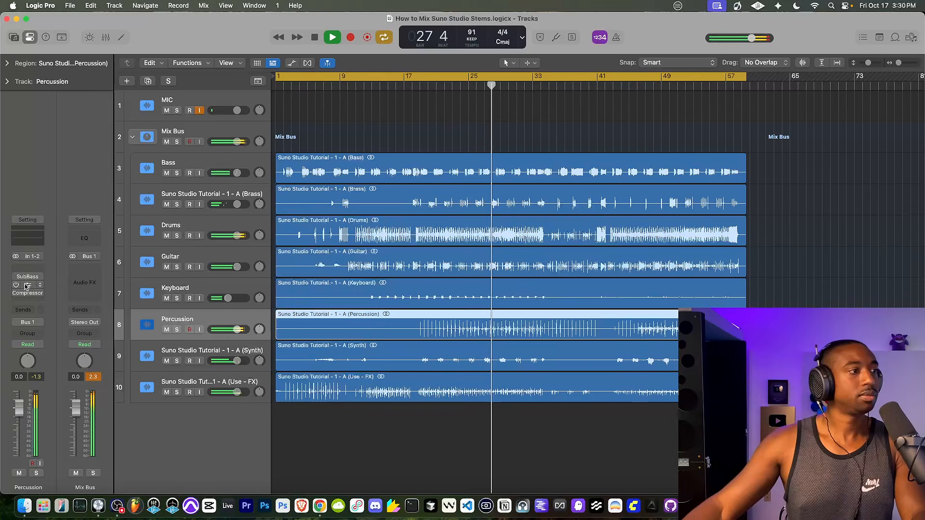
{"action": "mouse_move", "coordinate": [17, 278]}
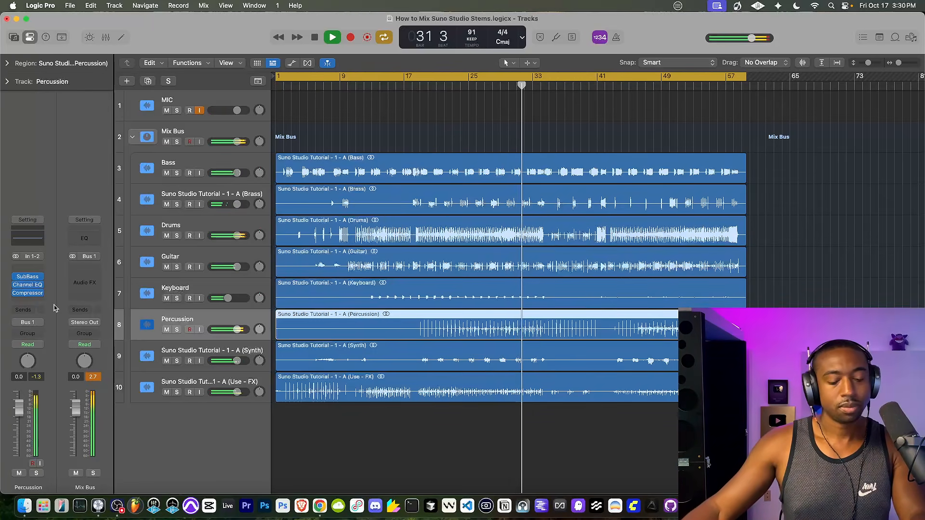
{"action": "key", "text": "space"}
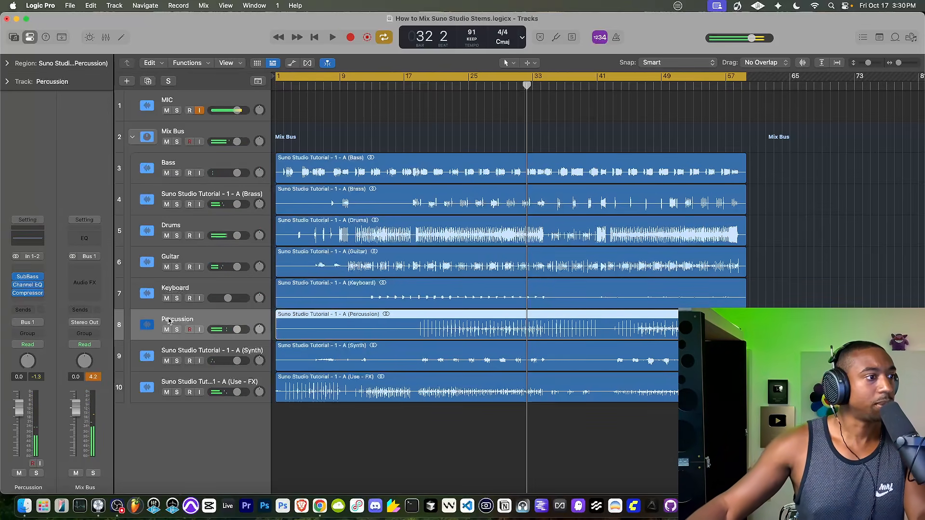
Solo the Percussion and MIC tracks again and play the percussion from around bar 19.
{"action": "left_click", "coordinate": [177, 330]}
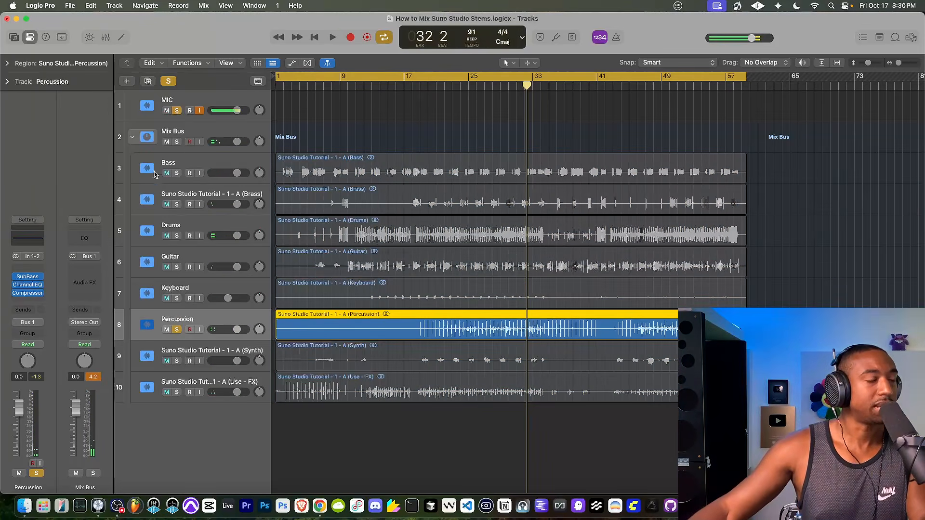
{"action": "left_click", "coordinate": [421, 87]}
{"action": "key", "text": "space"}
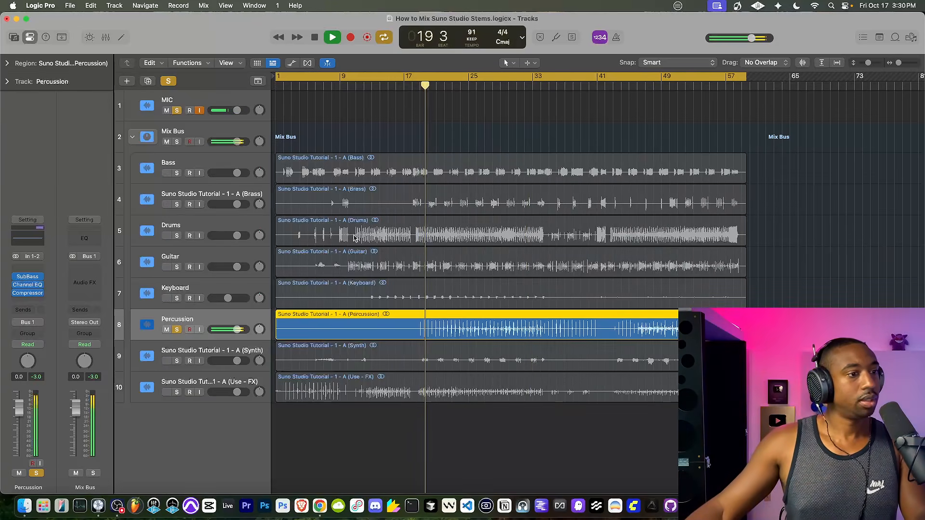
Replay the percussion from around bar 27, comparing it with SubBass, Channel EQ and Compressor bypassed and enabled.
{"action": "left_click", "coordinate": [483, 85]}
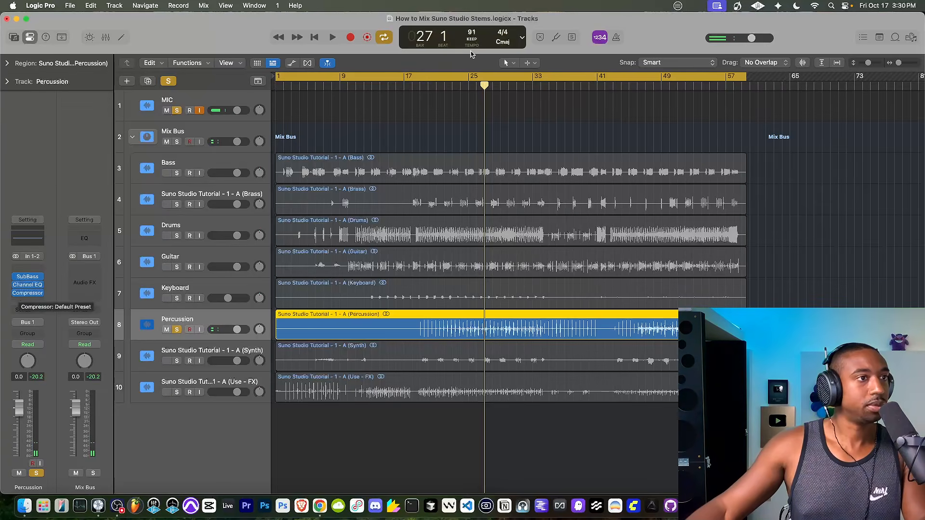
{"action": "key", "text": "space"}
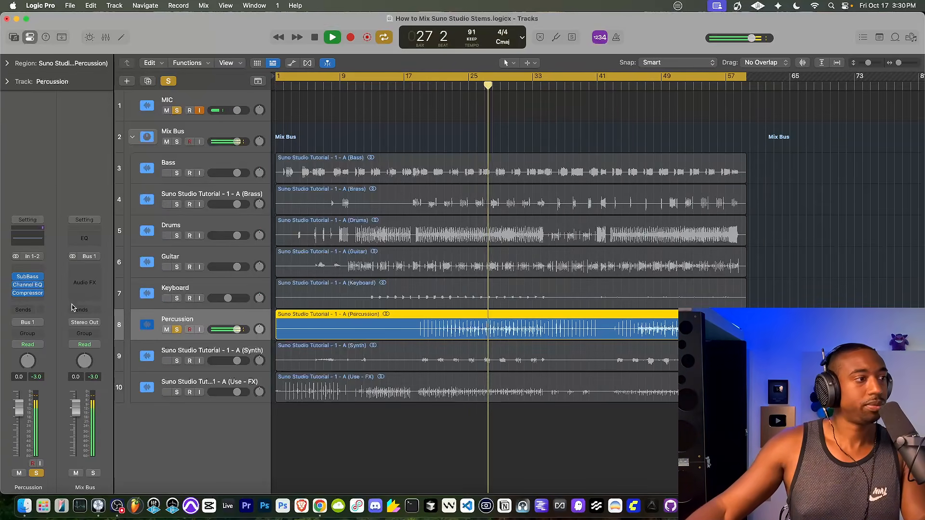
{"action": "left_click", "coordinate": [16, 277]}
{"action": "left_click", "coordinate": [16, 285]}
{"action": "left_click", "coordinate": [16, 293]}
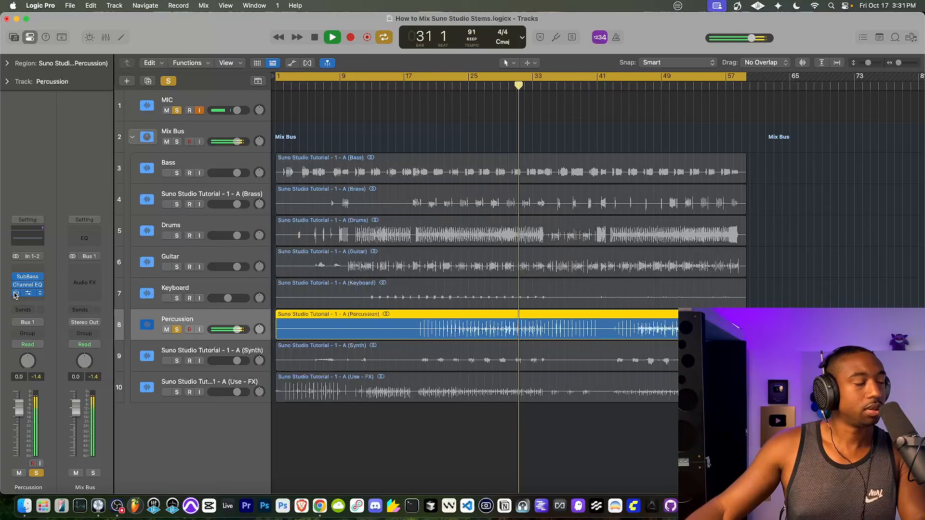
Lower the Percussion SubBass's Wet level to about 66.5%, close the effect, and stop playback.
{"action": "left_click", "coordinate": [37, 278]}
{"action": "left_click_drag", "start_coordinate": [201, 311], "coordinate": [204, 323]}
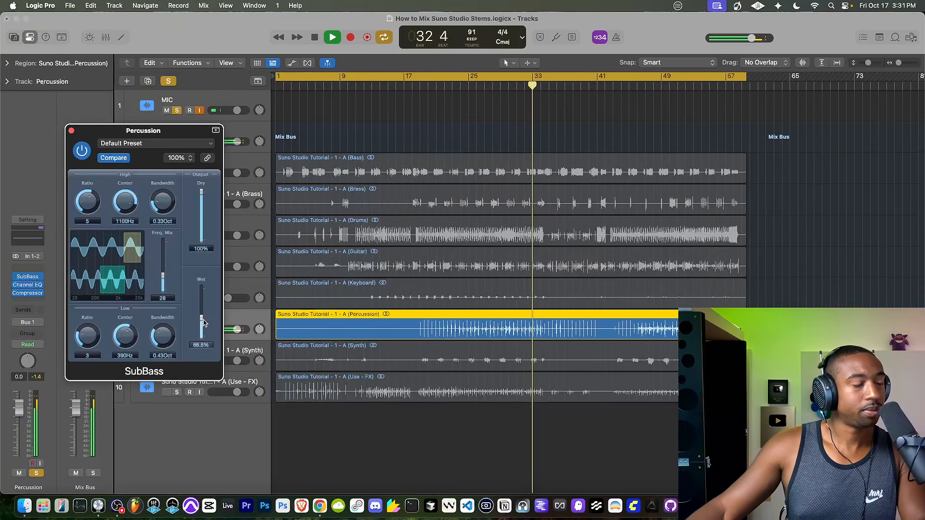
{"action": "left_click", "coordinate": [71, 131]}
{"action": "key", "text": "space"}
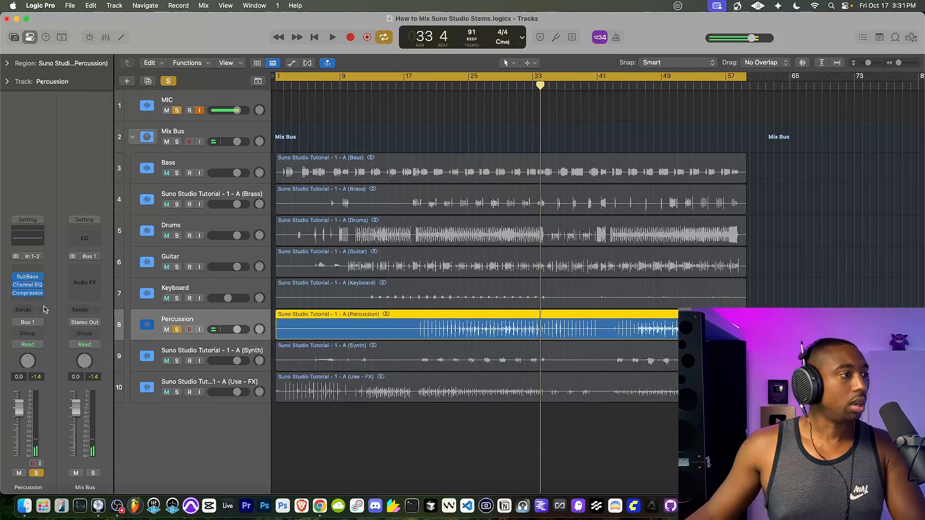
Add a Bus 2 send to the Percussion track, feeding a channel named REVERB.
{"action": "left_click", "coordinate": [30, 314]}
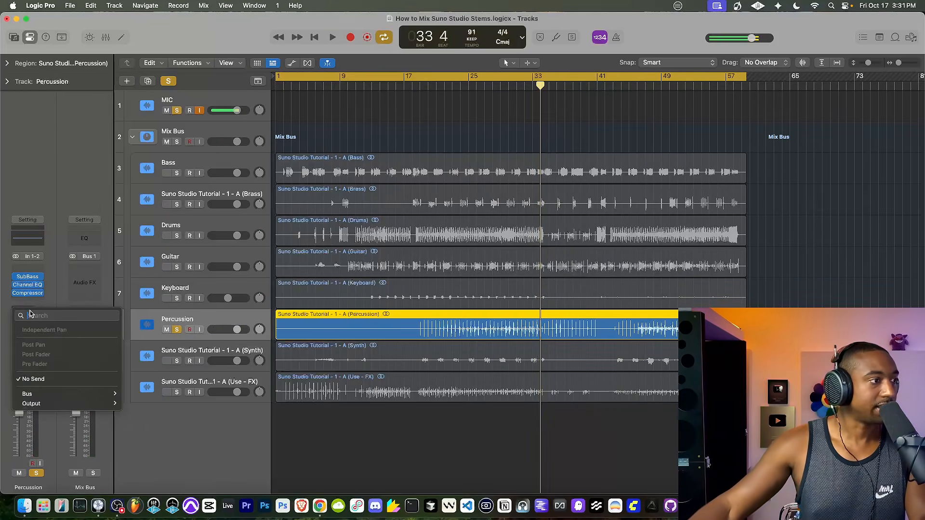
{"action": "mouse_move", "coordinate": [62, 392]}
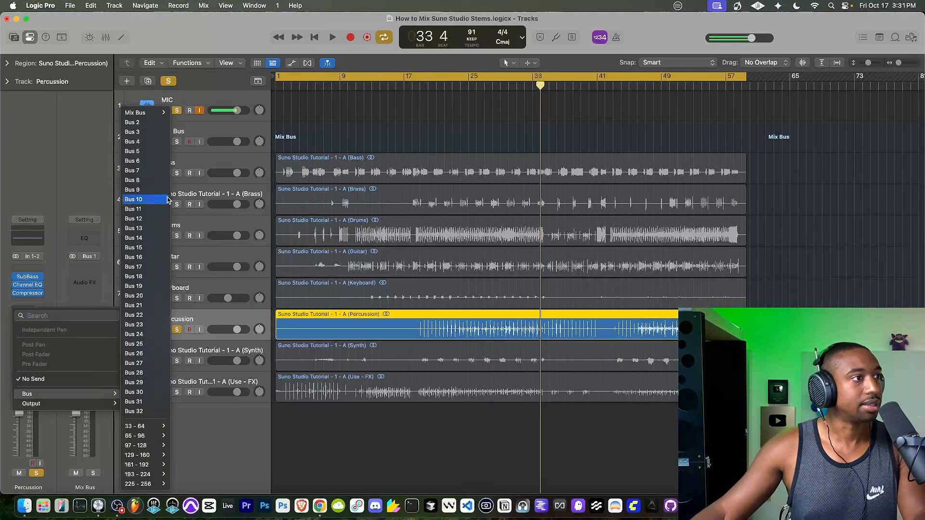
{"action": "left_click", "coordinate": [158, 124]}
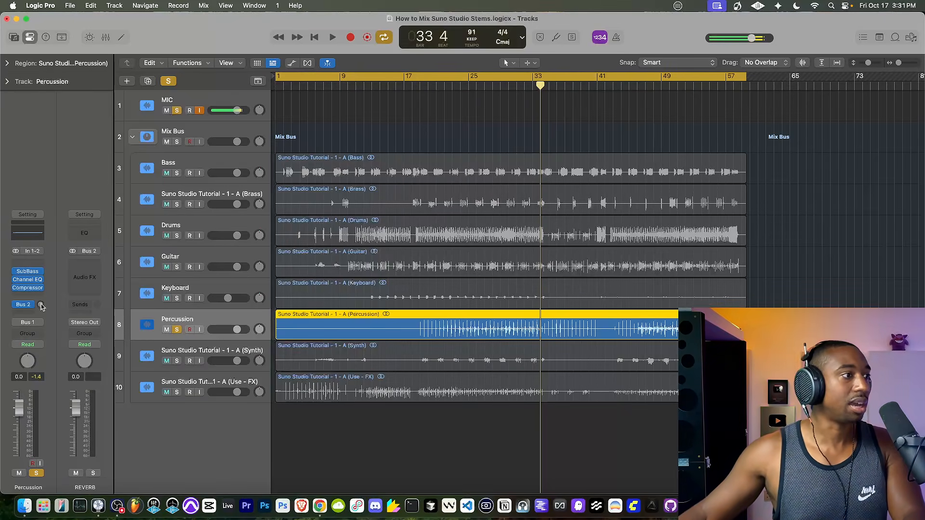
Try out the level of the Percussion track's Bus 2 send, returning it to minus infinity.
{"action": "left_click_drag", "start_coordinate": [37, 299], "coordinate": [38, 328]}
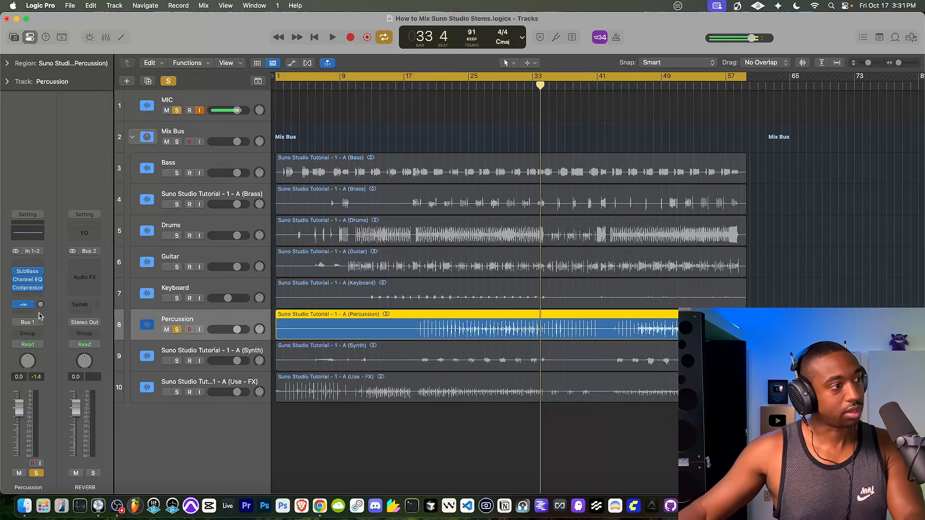
{"action": "left_click_drag", "start_coordinate": [38, 303], "coordinate": [31, 356]}
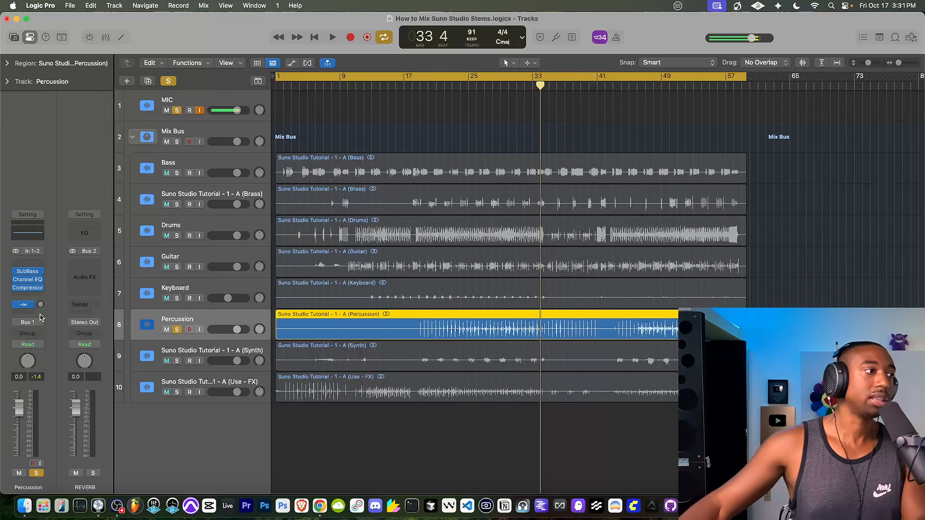
{"action": "left_click_drag", "start_coordinate": [40, 304], "coordinate": [52, 283]}
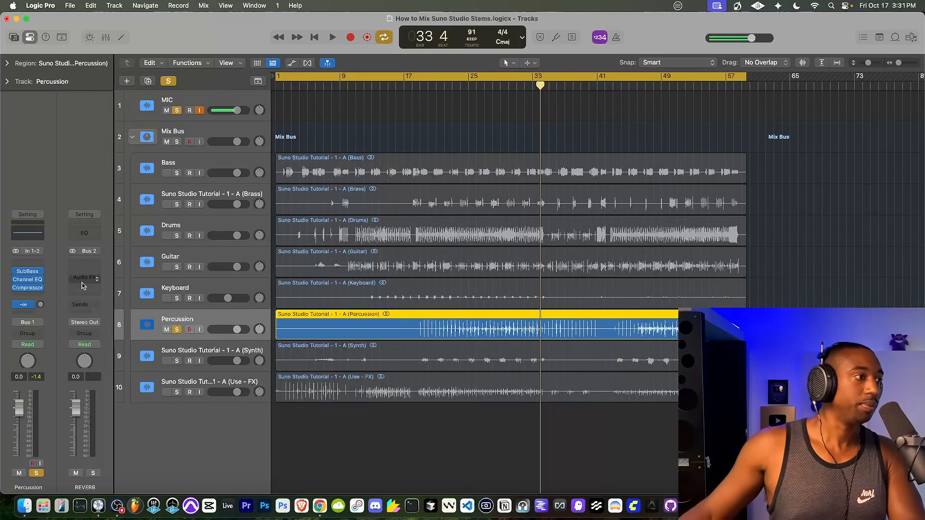
Insert a stereo Space Designer reverb on the REVERB channel.
{"action": "left_click", "coordinate": [83, 264]}
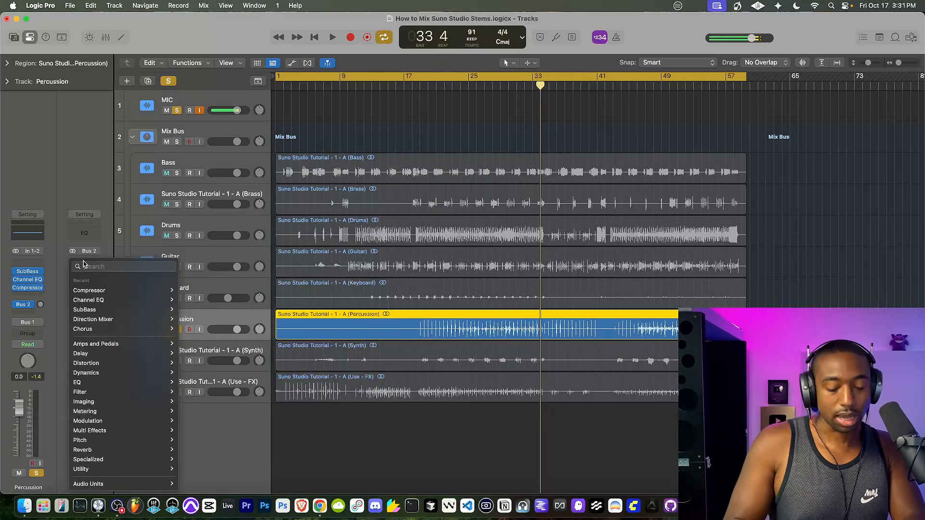
{"action": "type", "text": "reverb"}
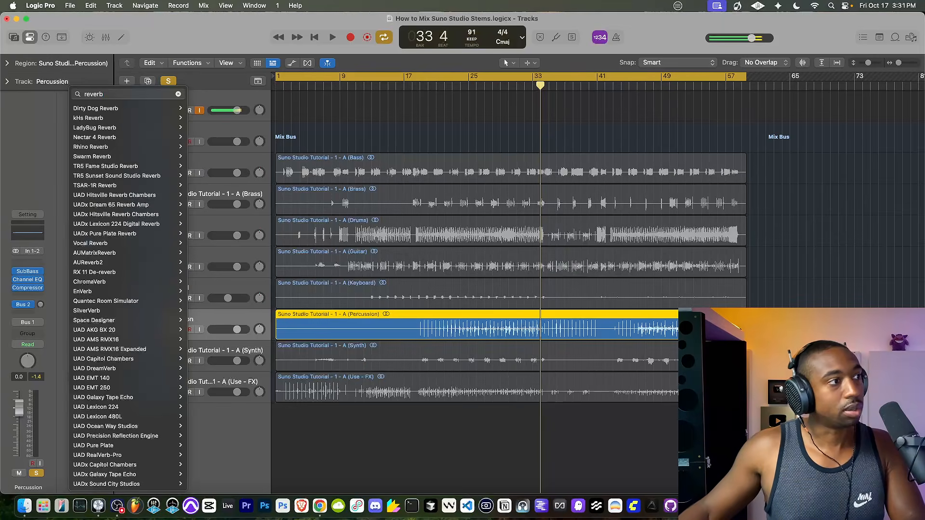
{"action": "key", "text": "BackSpace"}
{"action": "key", "text": "BackSpace"}
{"action": "key", "text": "BackSpace"}
{"action": "key", "text": "BackSpace"}
{"action": "key", "text": "BackSpace"}
{"action": "key", "text": "BackSpace"}
{"action": "mouse_move", "coordinate": [78, 395]}
{"action": "mouse_move", "coordinate": [82, 449]}
{"action": "mouse_move", "coordinate": [226, 262]}
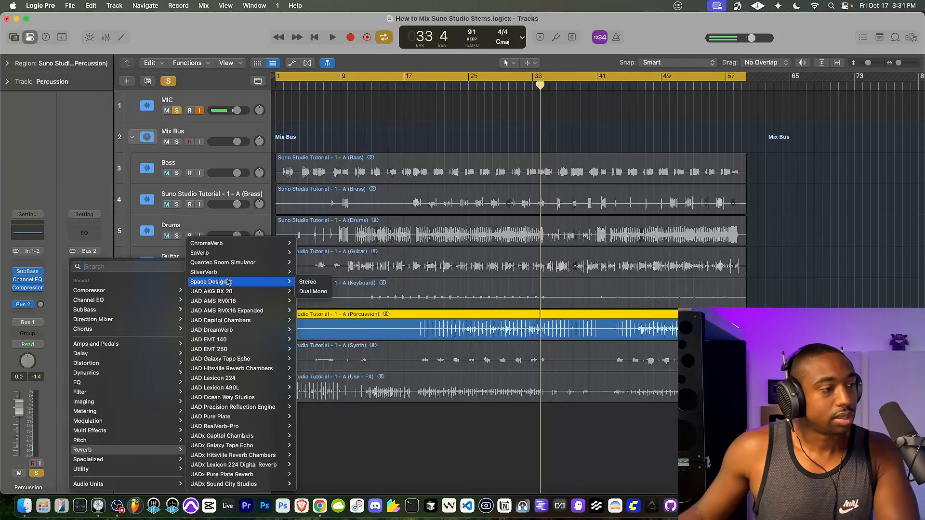
{"action": "left_click", "coordinate": [306, 282]}
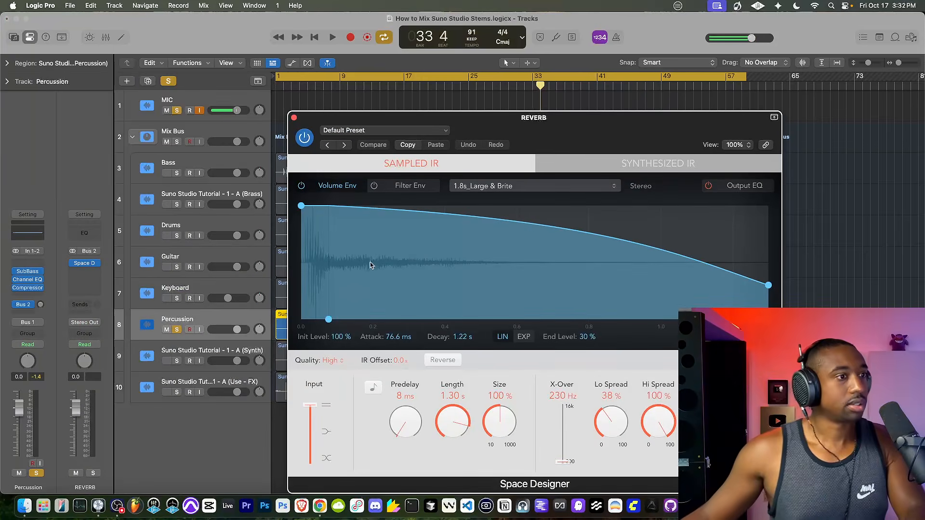
{"action": "left_click", "coordinate": [497, 191]}
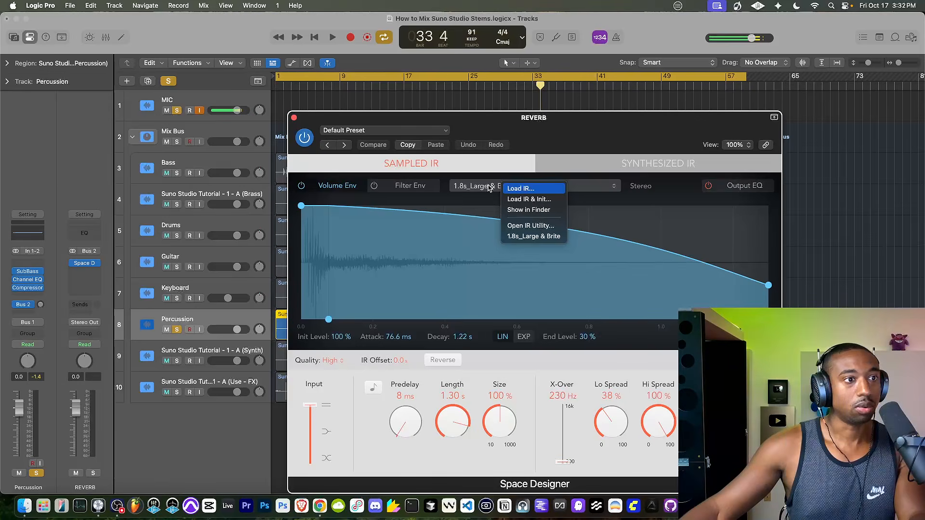
{"action": "left_click", "coordinate": [476, 190]}
{"action": "left_click", "coordinate": [475, 191]}
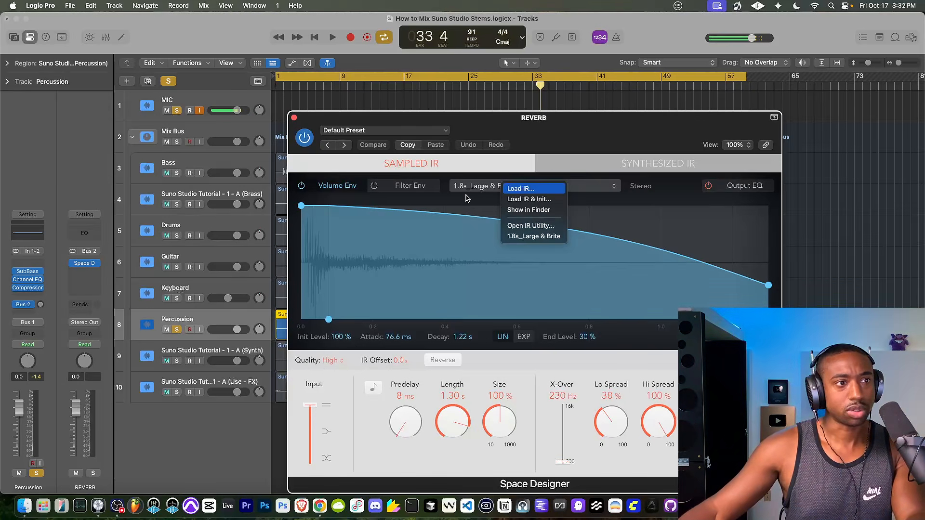
{"action": "left_click", "coordinate": [466, 201]}
{"action": "key", "text": "space"}
{"action": "key", "text": "space"}
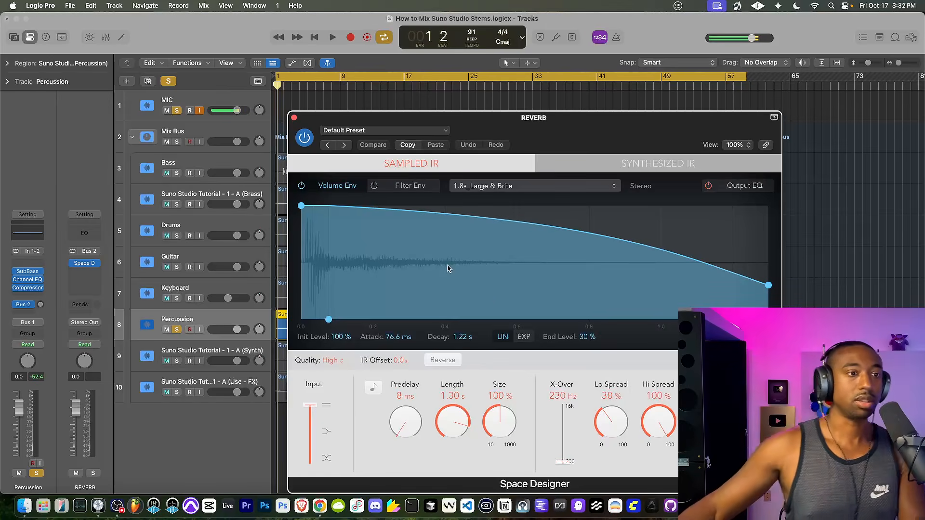
Replace the Space Designer on the REVERB channel with a stereo Quantec Room Simulator.
{"action": "left_click", "coordinate": [294, 118]}
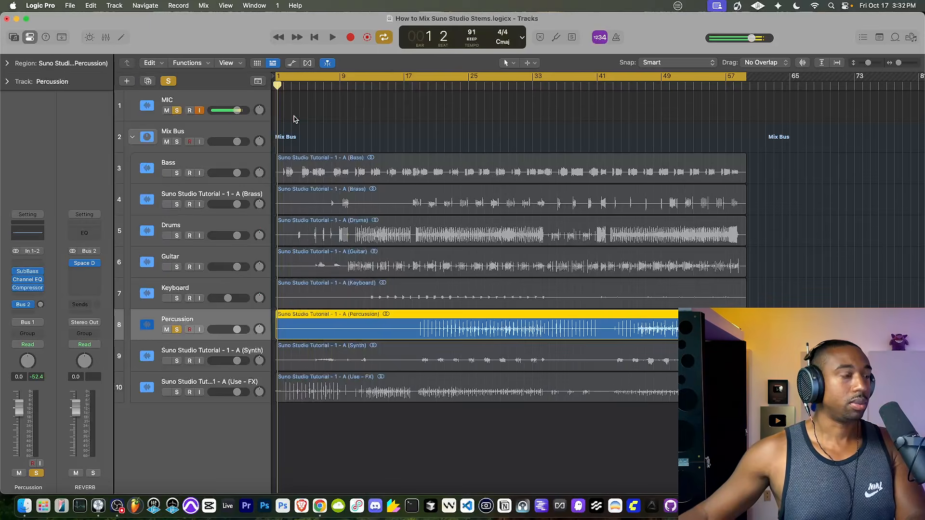
{"action": "left_click", "coordinate": [95, 266]}
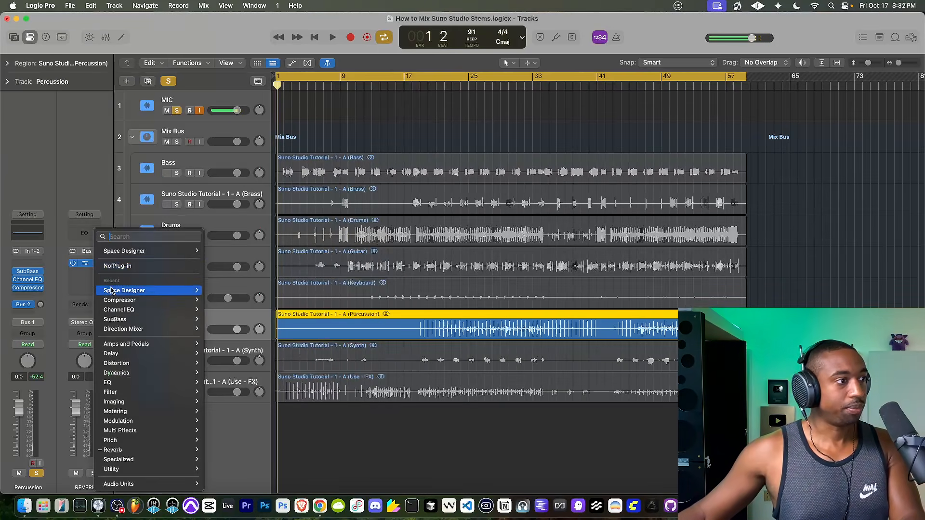
{"action": "mouse_move", "coordinate": [123, 450]}
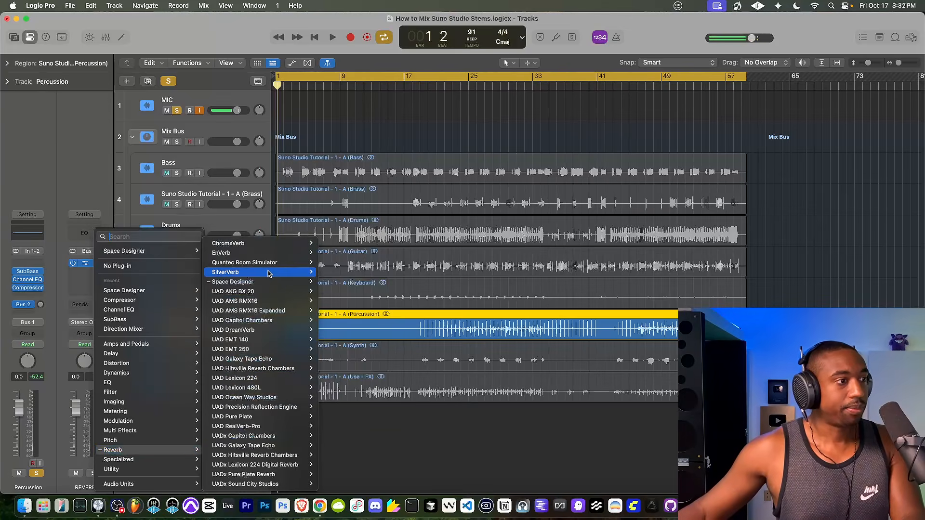
{"action": "mouse_move", "coordinate": [264, 264]}
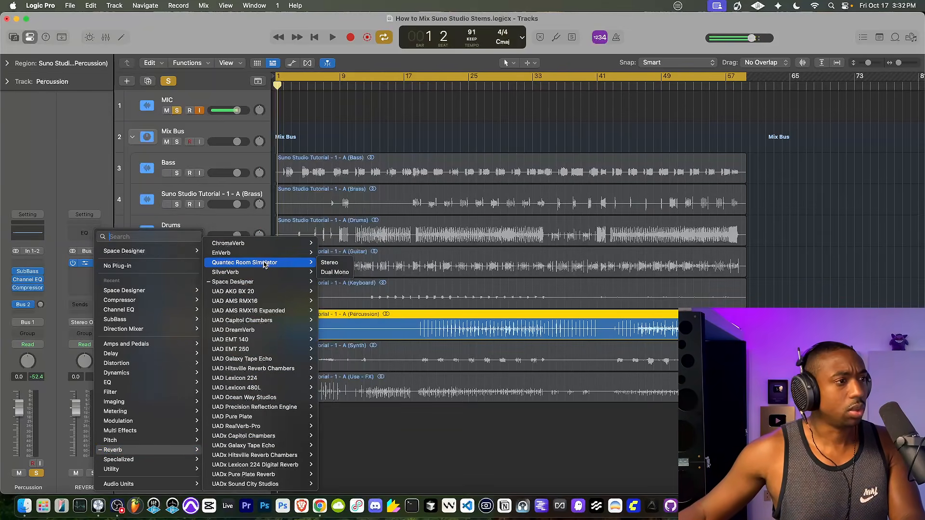
{"action": "left_click", "coordinate": [329, 263]}
Start playback and load the Alcove preset from the Small Rooms category in the Quantec Room Simulator.
{"action": "key", "text": "space"}
{"action": "left_click_drag", "start_coordinate": [485, 159], "coordinate": [422, 154]}
{"action": "left_click", "coordinate": [316, 155]}
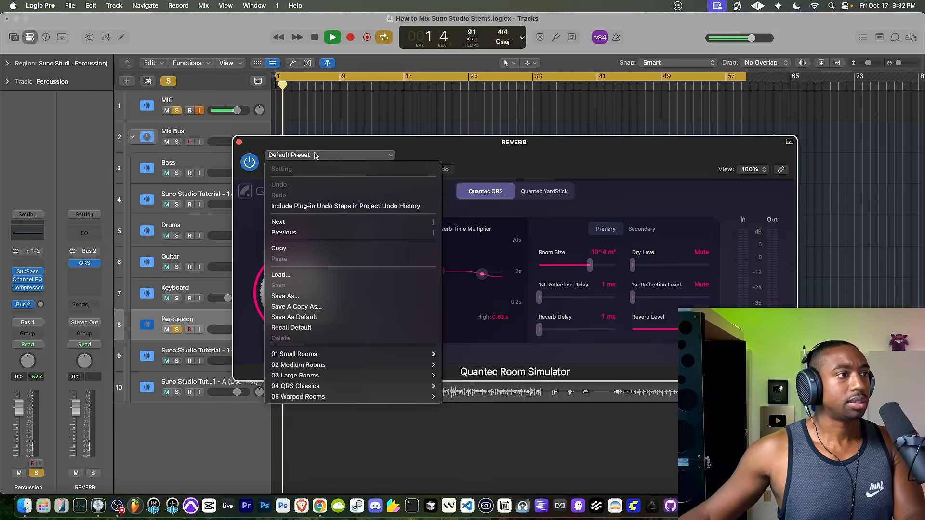
{"action": "mouse_move", "coordinate": [308, 354]}
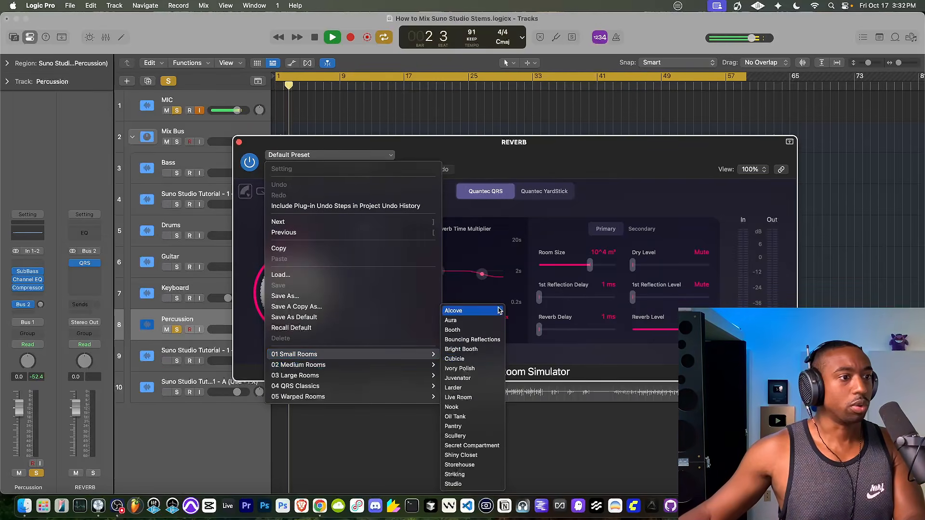
{"action": "left_click", "coordinate": [491, 312]}
Adjust the Percussion track's Bus 2 send to 6.0 dB while listening from about bar 19, closing the reverb window and stopping playback.
{"action": "left_click_drag", "start_coordinate": [40, 305], "coordinate": [42, 309]}
{"action": "left_click", "coordinate": [389, 88]}
{"action": "left_click", "coordinate": [422, 87]}
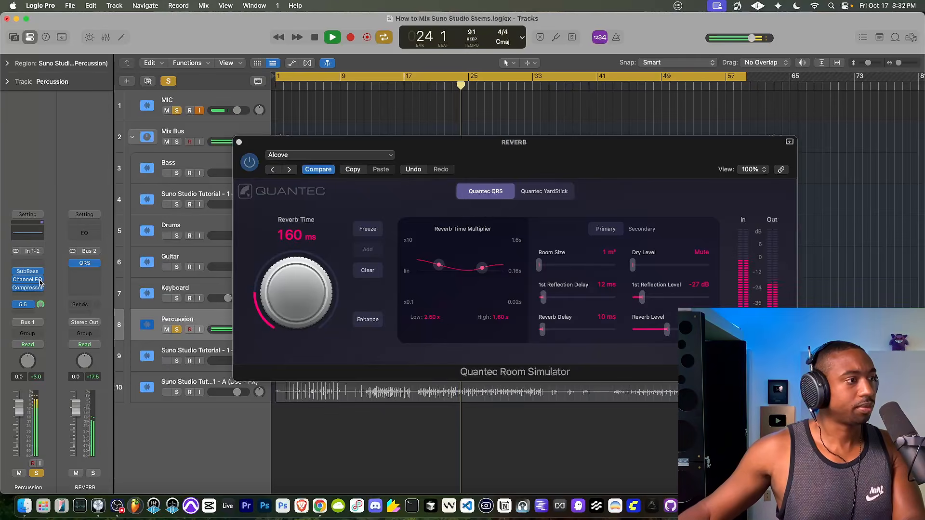
{"action": "left_click_drag", "start_coordinate": [31, 362], "coordinate": [39, 269]}
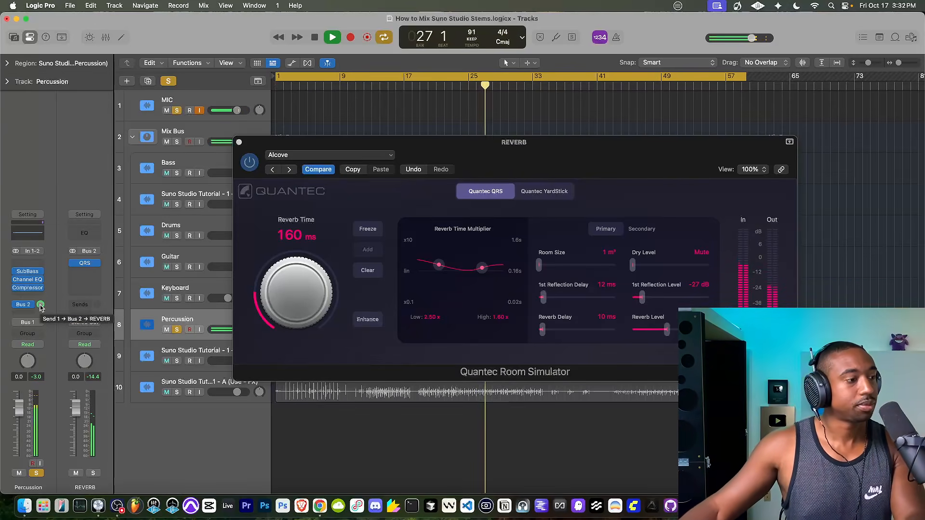
{"action": "left_click_drag", "start_coordinate": [41, 307], "coordinate": [12, 404]}
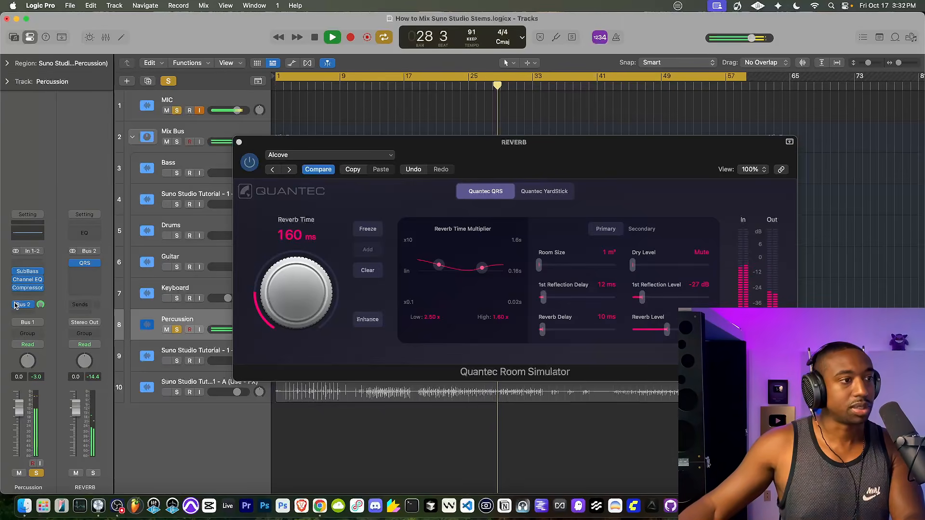
{"action": "left_click", "coordinate": [239, 142]}
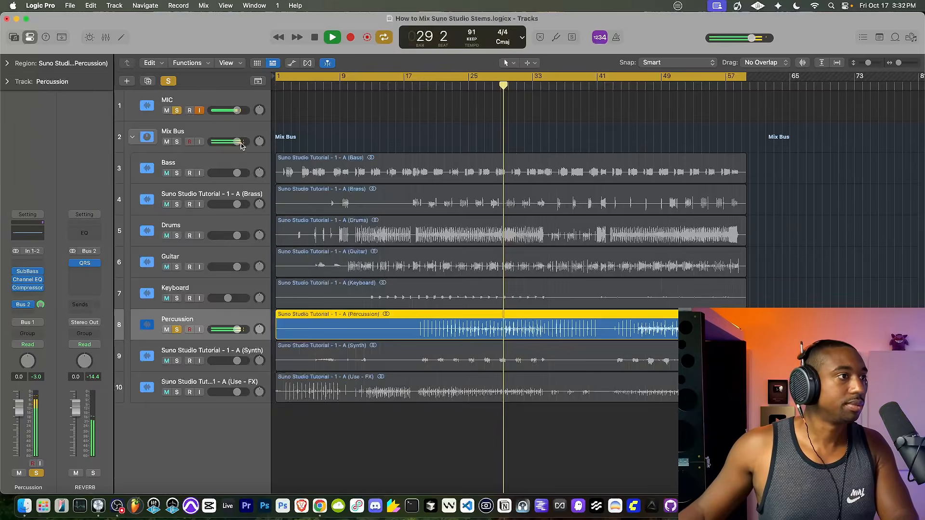
{"action": "left_click_drag", "start_coordinate": [40, 303], "coordinate": [59, 242]}
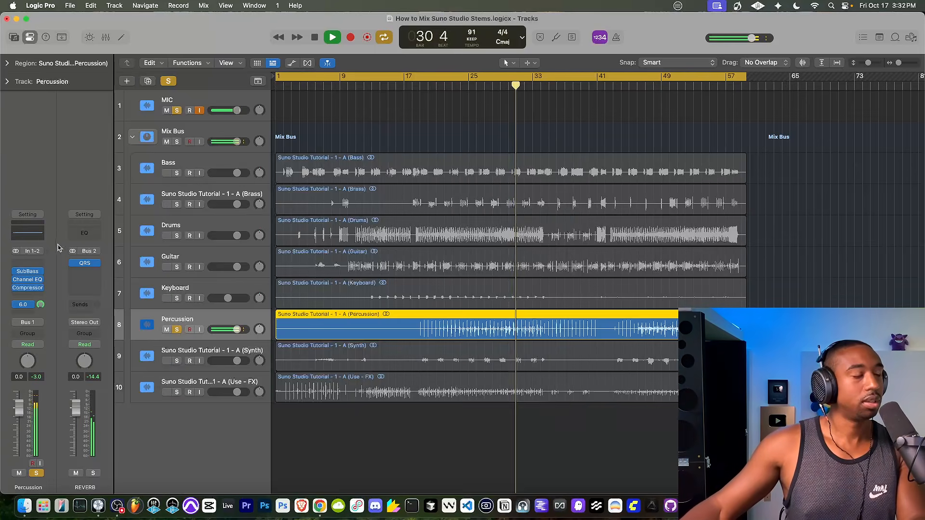
{"action": "key", "text": "space"}
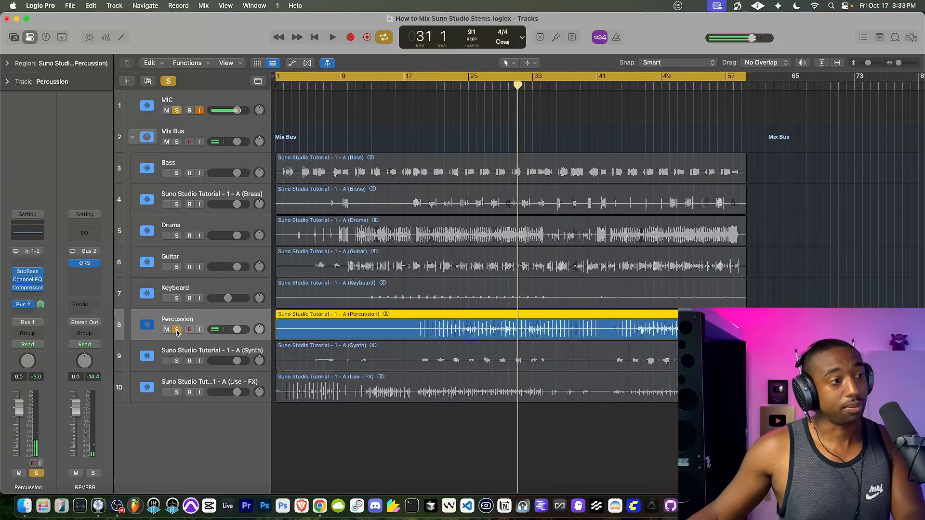
Unsolo the Percussion and MIC tracks and compare the full mix with the Percussion reverb send off and on.
{"action": "left_click", "coordinate": [177, 330]}
{"action": "left_click", "coordinate": [176, 109]}
{"action": "key", "text": "space"}
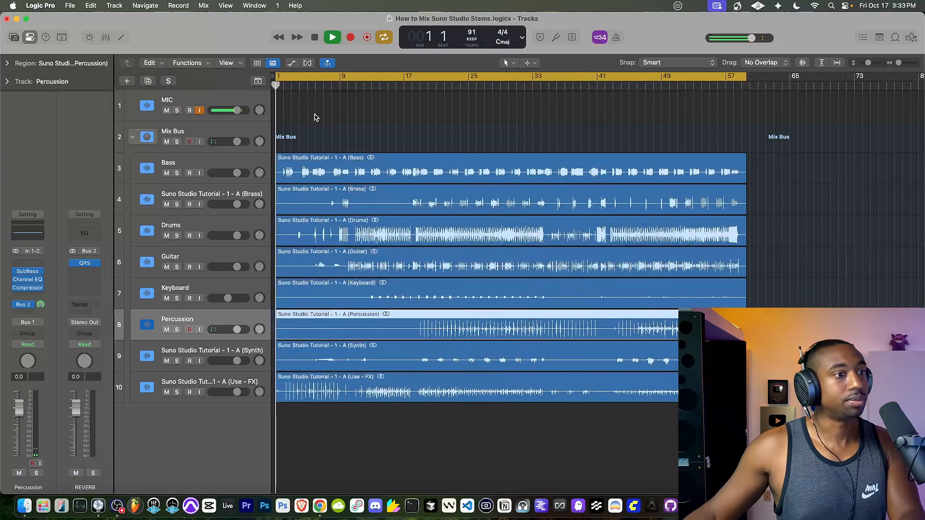
{"action": "left_click", "coordinate": [424, 85]}
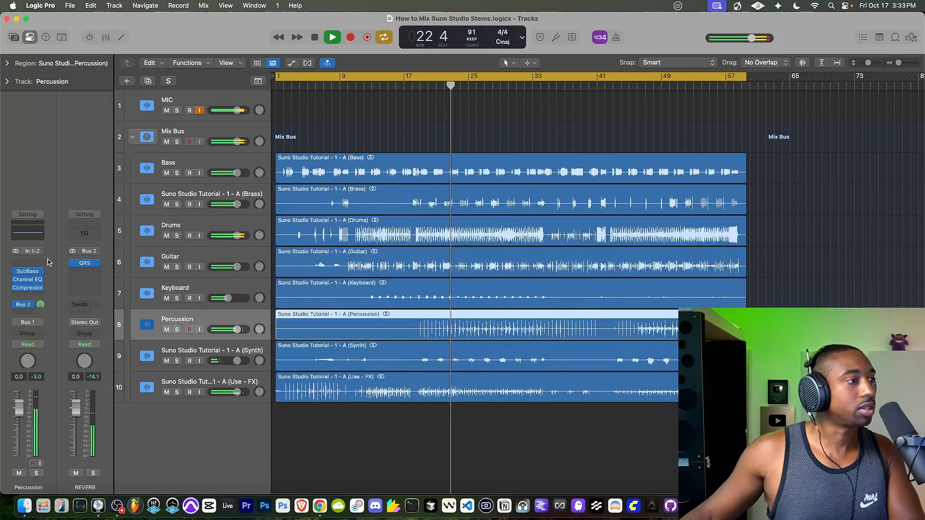
{"action": "left_click", "coordinate": [16, 305]}
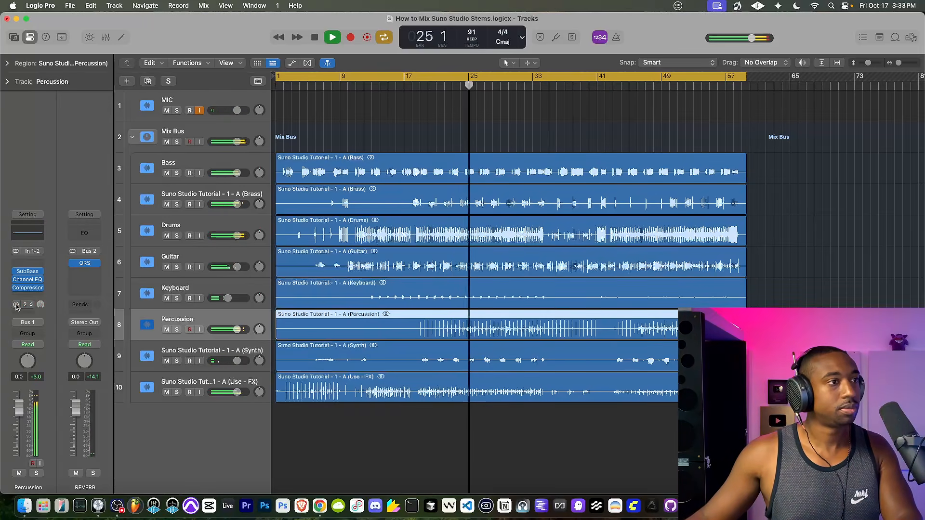
{"action": "left_click", "coordinate": [16, 305]}
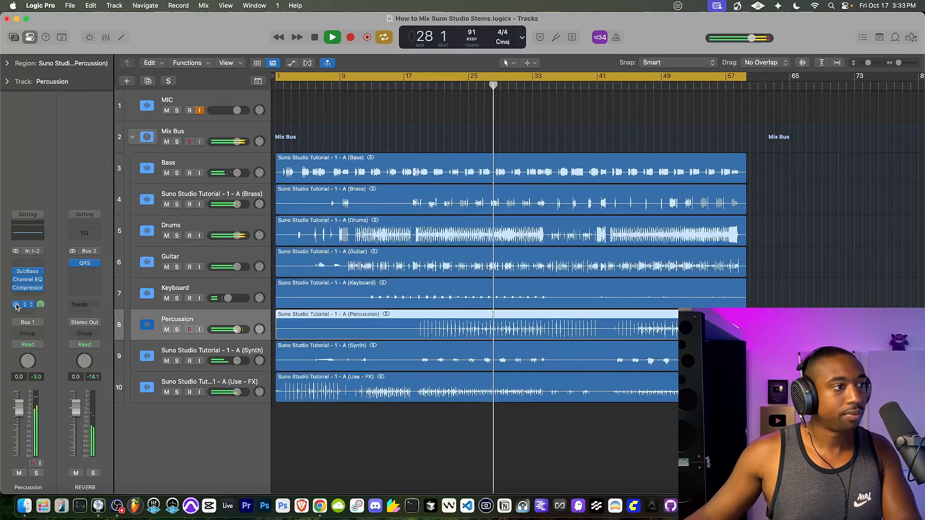
Solo the Percussion and MIC tracks and compare the percussion alone with its Bus 2 send bypassed and active.
{"action": "left_click", "coordinate": [178, 330]}
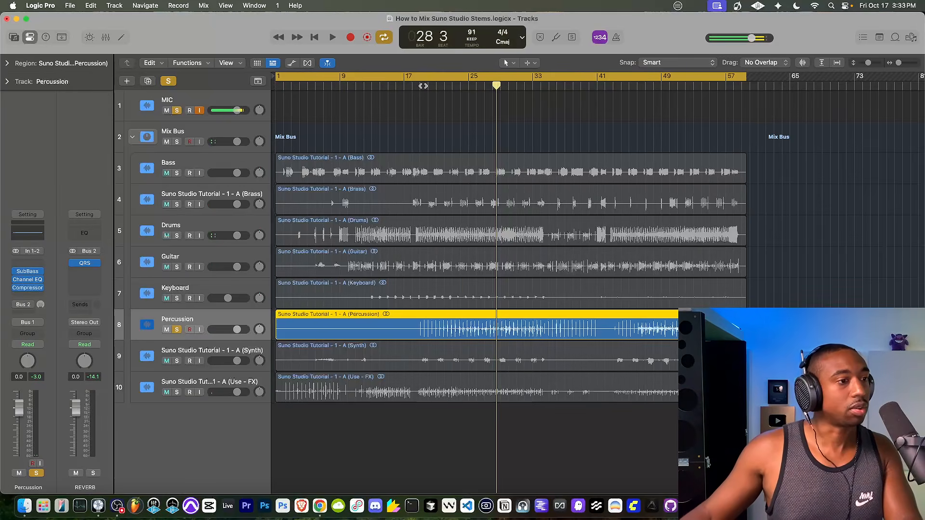
{"action": "key", "text": "space"}
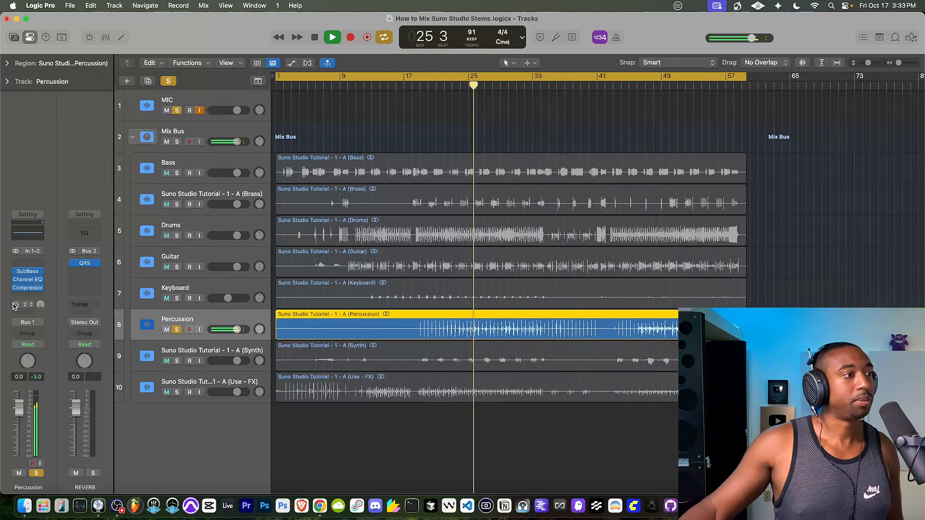
{"action": "mouse_move", "coordinate": [16, 307]}
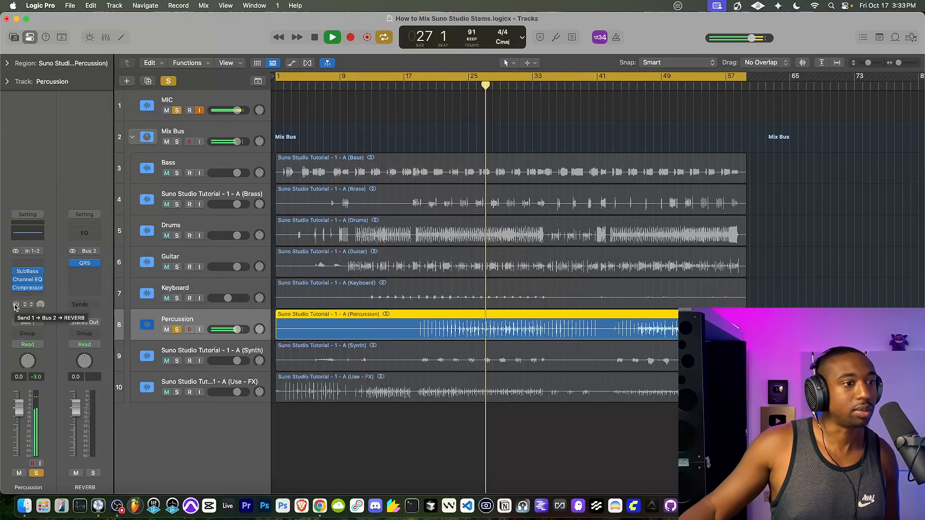
{"action": "left_click", "coordinate": [16, 305]}
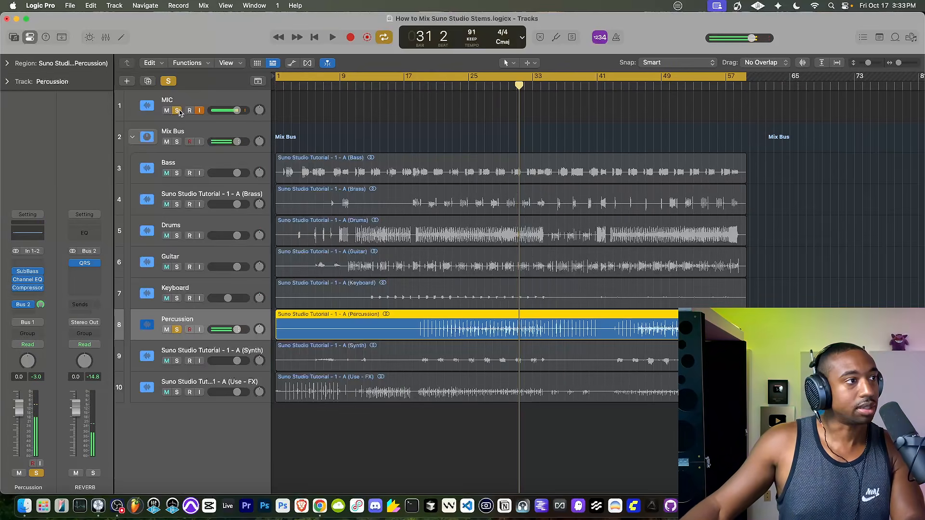
Clear the solos, save the project, and play the full mix from about bar 25.
{"action": "left_click", "coordinate": [176, 329]}
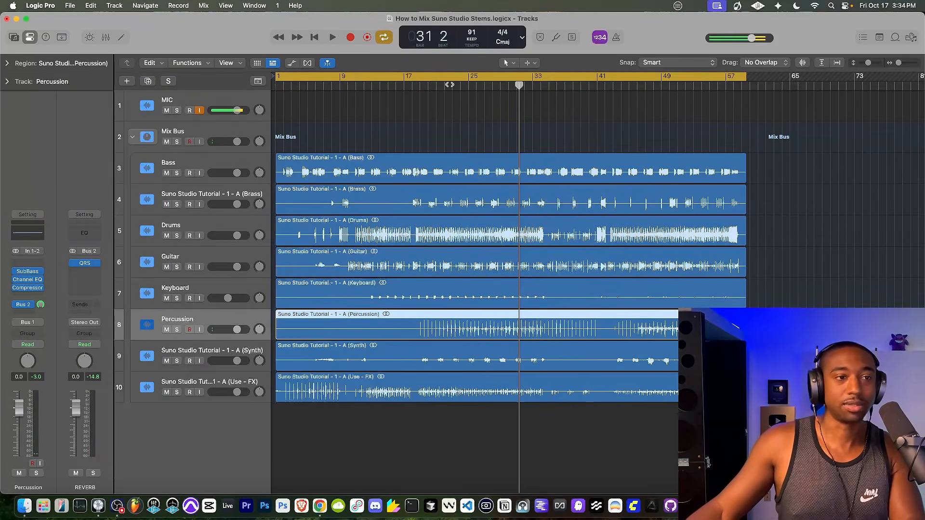
{"action": "double_click", "coordinate": [449, 85]}
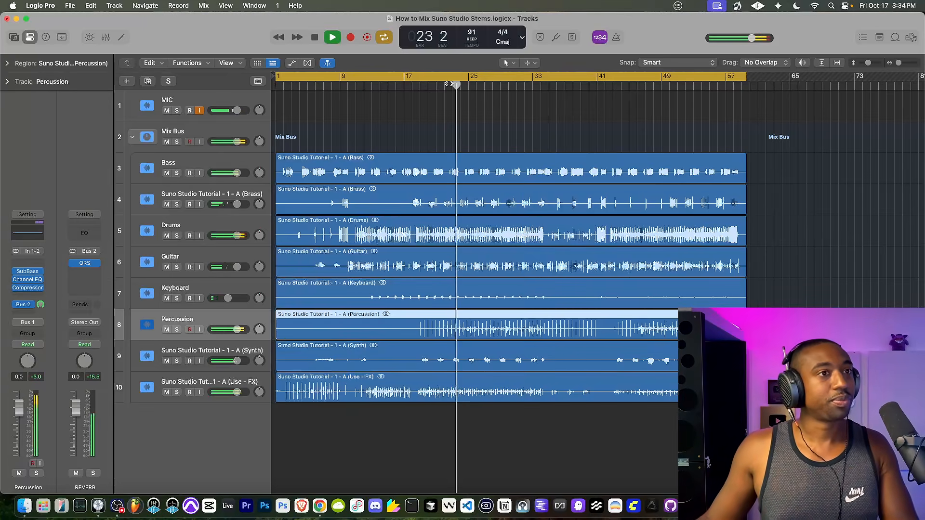
{"action": "key", "text": "super+s"}
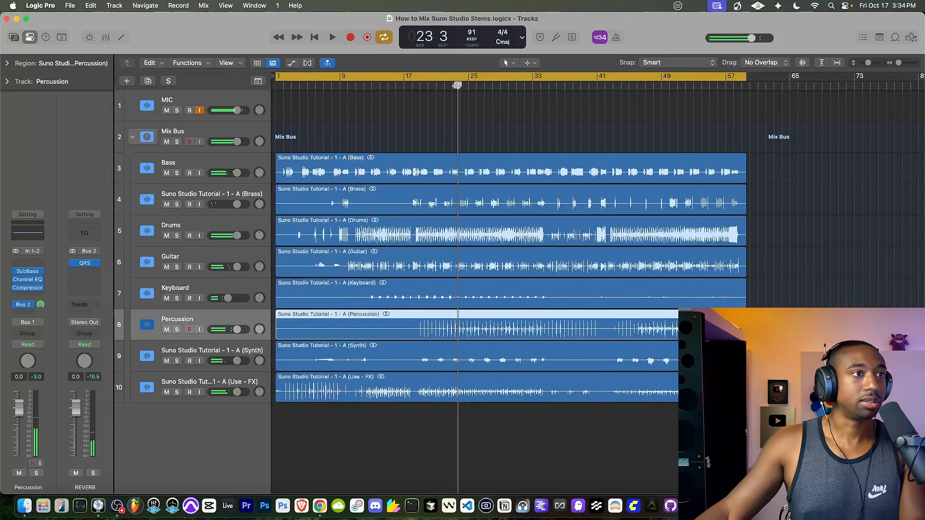
{"action": "double_click", "coordinate": [469, 86]}
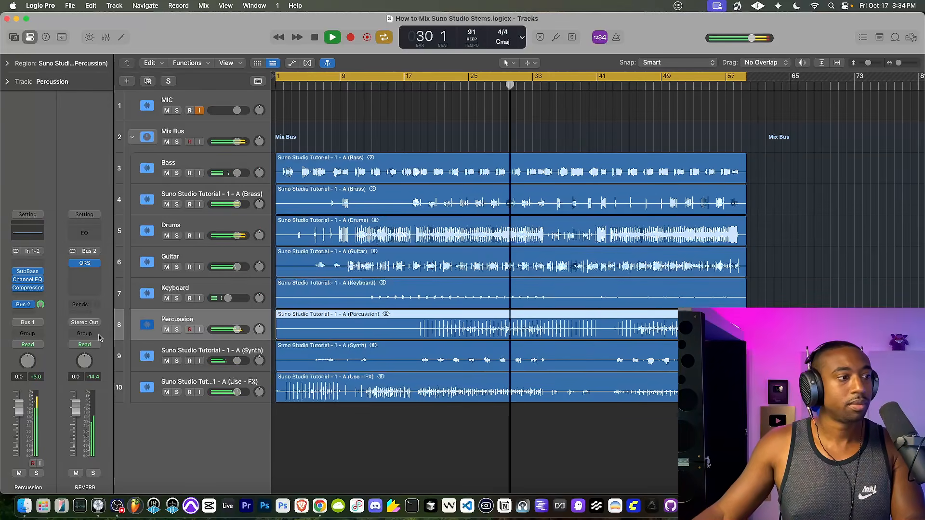
Solo the synth stem together with the MIC track, stop playback, and rename the stem's track Synth.
{"action": "left_click", "coordinate": [176, 361]}
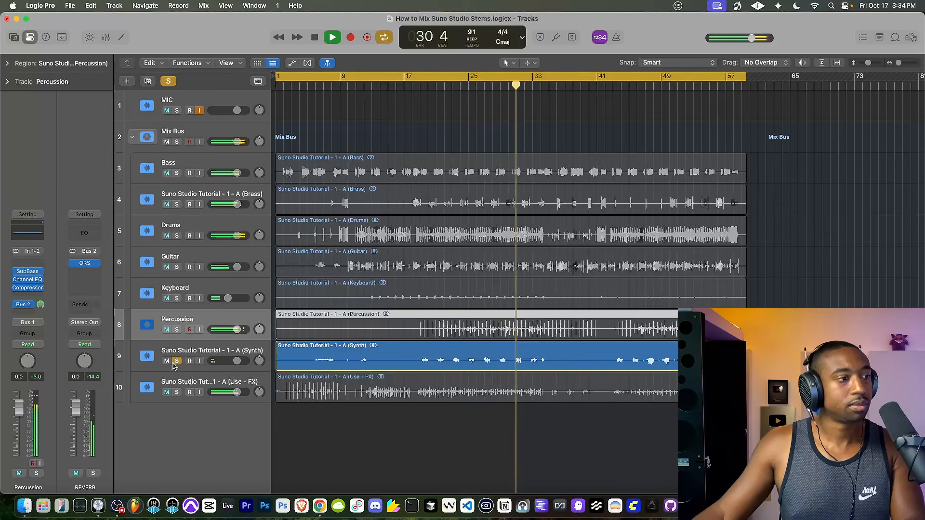
{"action": "left_click", "coordinate": [177, 110]}
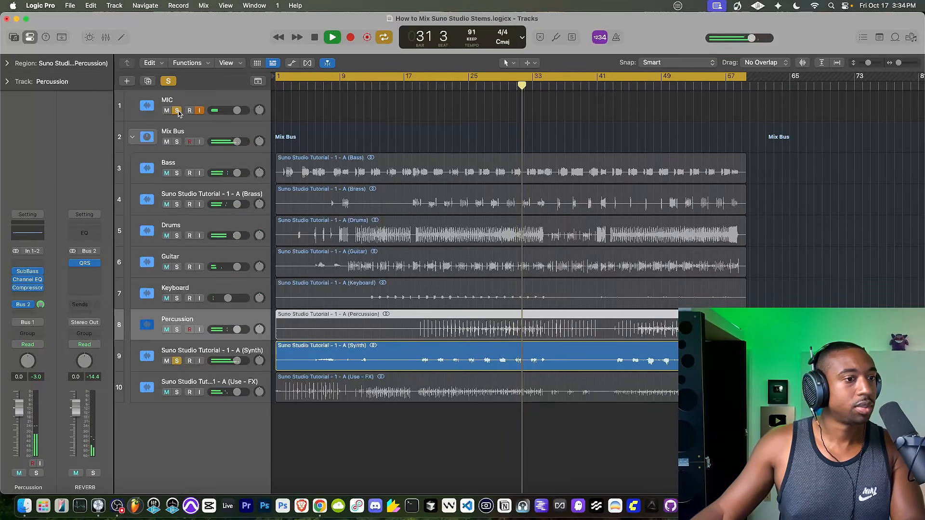
{"action": "left_click", "coordinate": [177, 111]}
{"action": "key", "text": "space"}
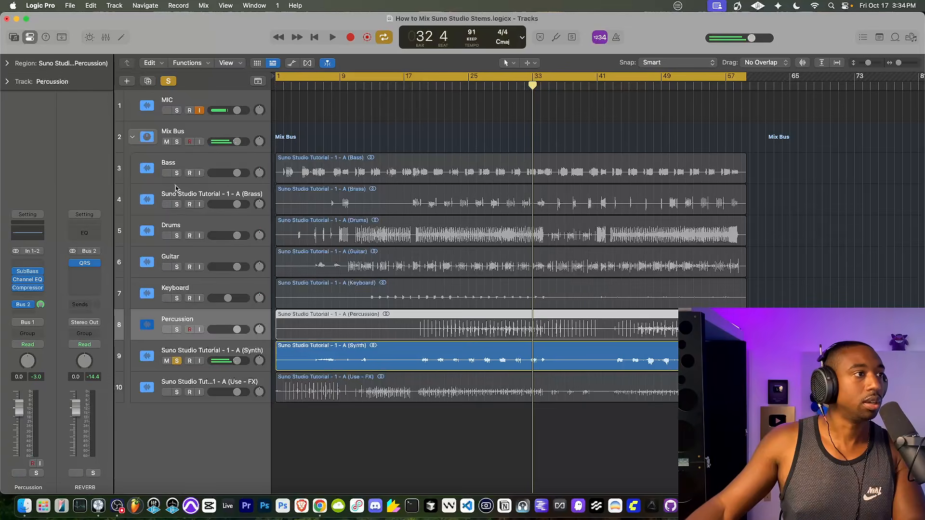
{"action": "left_click", "coordinate": [199, 352]}
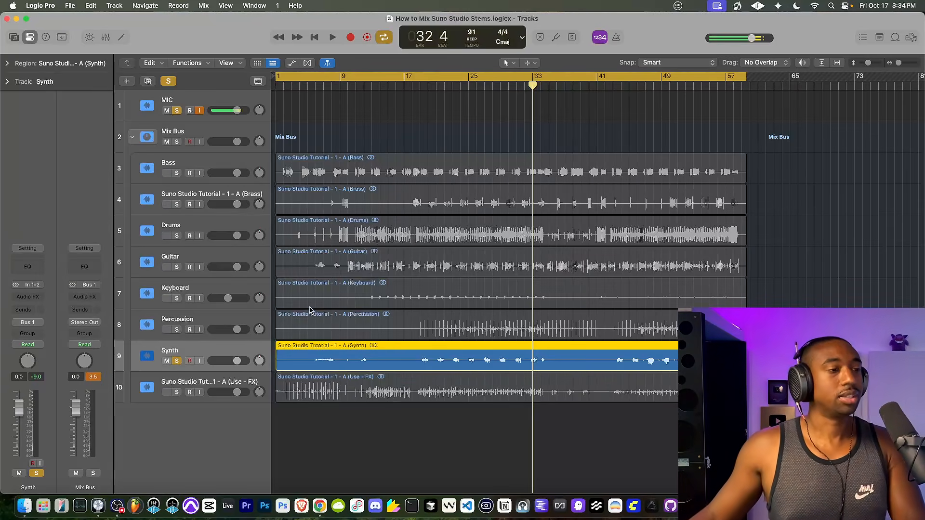
Play the soloed Synth track from about bar 23 and insert a Tape Delay on it.
{"action": "double_click", "coordinate": [460, 86]}
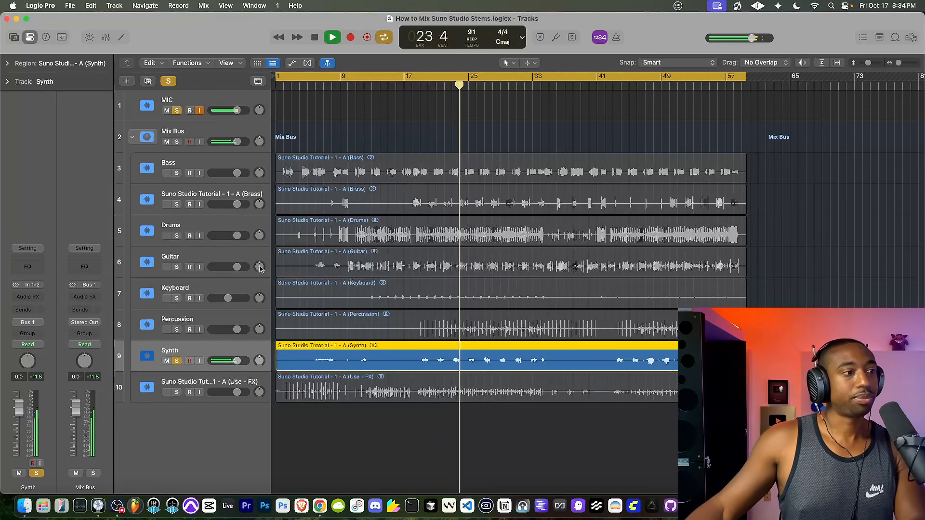
{"action": "left_click", "coordinate": [28, 297]}
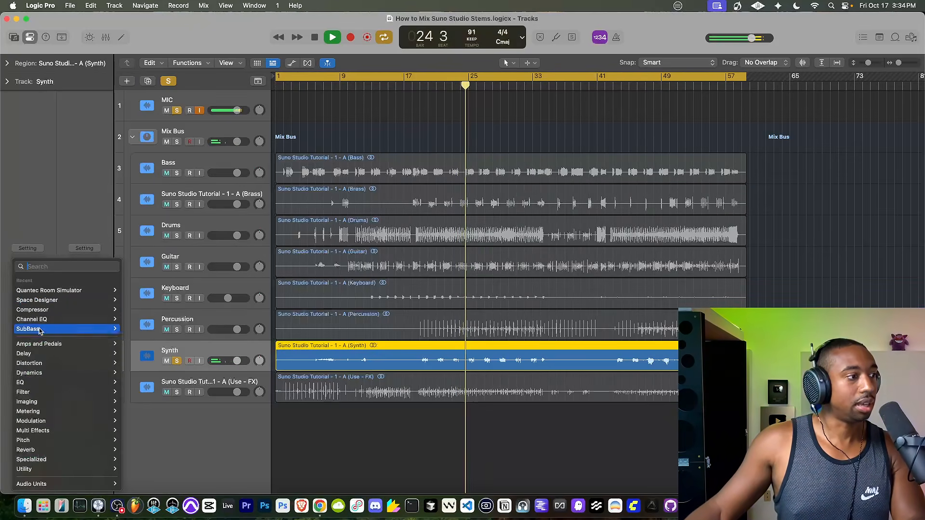
{"action": "mouse_move", "coordinate": [45, 383]}
{"action": "mouse_move", "coordinate": [29, 353]}
{"action": "mouse_move", "coordinate": [172, 315]}
{"action": "left_click", "coordinate": [144, 320]}
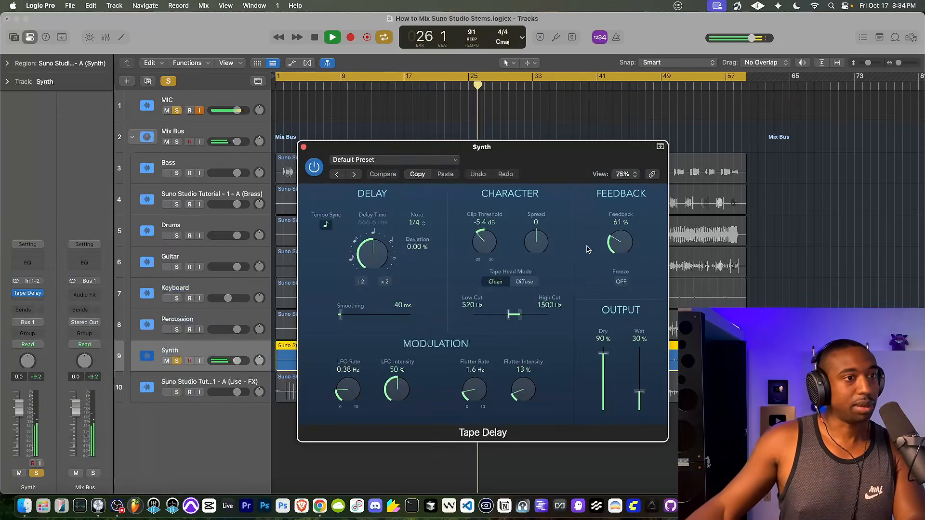
Set the Tape Delay's filter to 20–20000 Hz, Clip Threshold to 0.0 dB, Wet to 10%, LFO Intensity to 56% and Flutter Intensity to 57%.
{"action": "left_click_drag", "start_coordinate": [508, 318], "coordinate": [582, 317]}
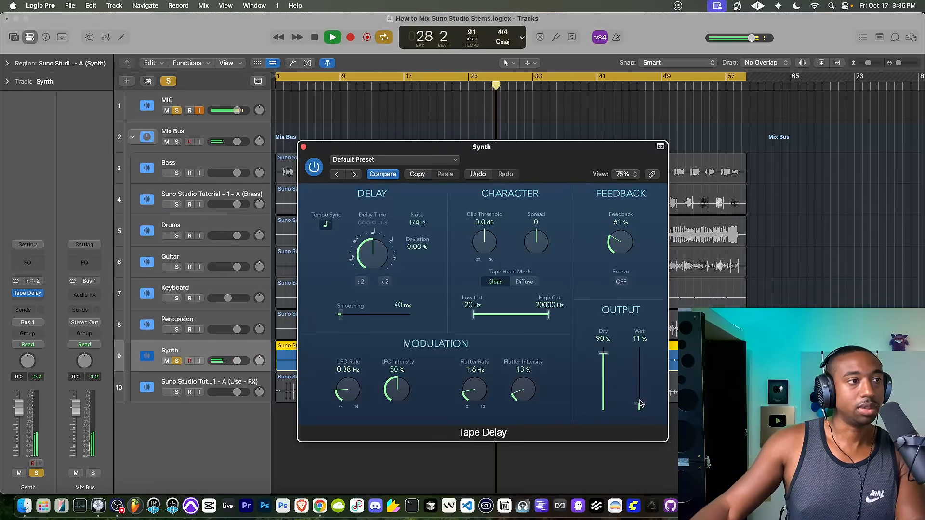
{"action": "left_click_drag", "start_coordinate": [639, 404], "coordinate": [639, 407]}
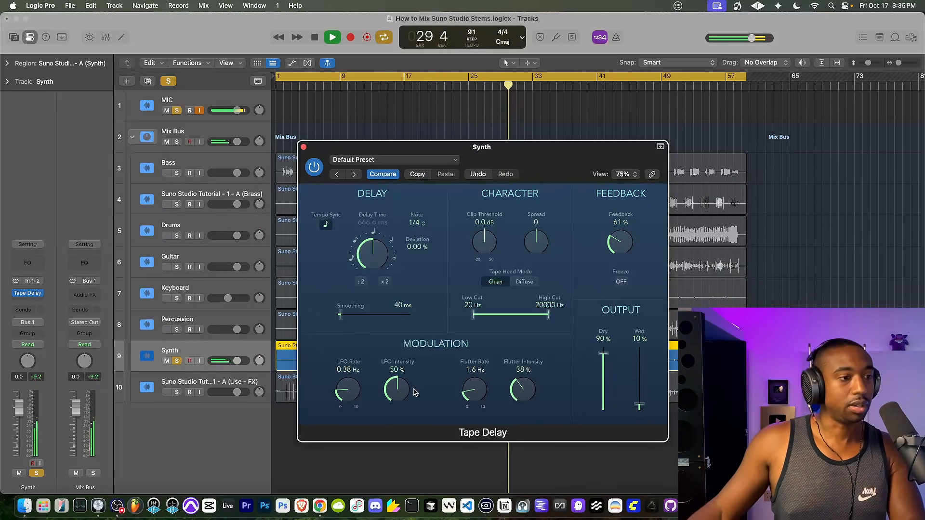
{"action": "left_click_drag", "start_coordinate": [405, 392], "coordinate": [406, 389]}
{"action": "left_click_drag", "start_coordinate": [518, 396], "coordinate": [518, 386]}
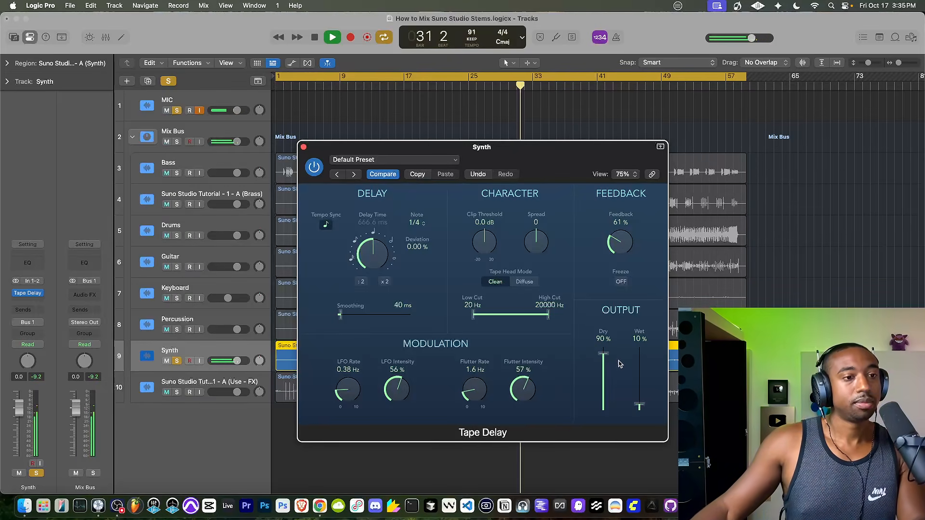
Make the Tape Delay output fully wet, with Dry at 0% and Wet at 100%, and stop playback.
{"action": "left_click_drag", "start_coordinate": [603, 355], "coordinate": [592, 455]}
{"action": "left_click_drag", "start_coordinate": [644, 404], "coordinate": [640, 345]}
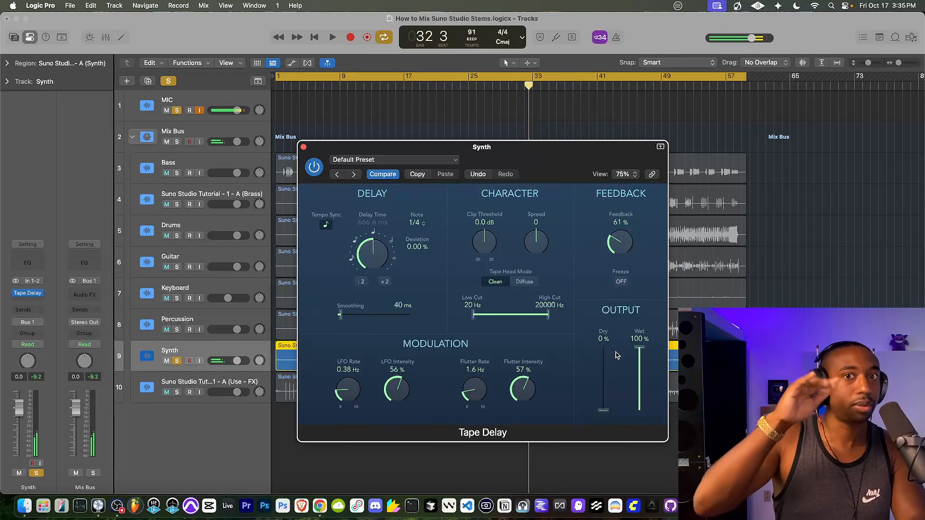
Play from the beginning, set the Synth Tape Delay to Dry 100% and Wet 27%, and close the plug-in.
{"action": "key", "text": "Return"}
{"action": "key", "text": "space"}
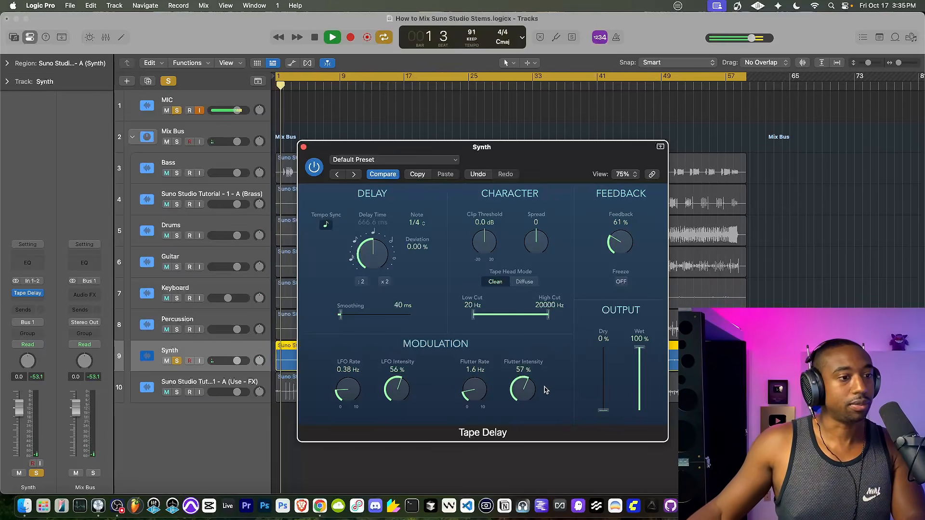
{"action": "left_click_drag", "start_coordinate": [603, 409], "coordinate": [640, 406]}
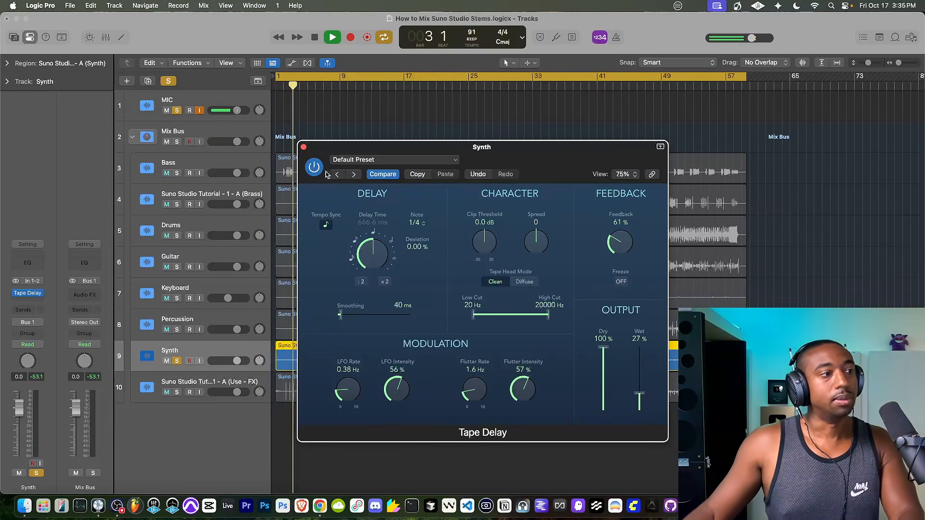
{"action": "left_click", "coordinate": [304, 147]}
Play from about bar 18, unsolo the Synth and MIC tracks to hear the full mix, and stop playback.
{"action": "left_click", "coordinate": [393, 86]}
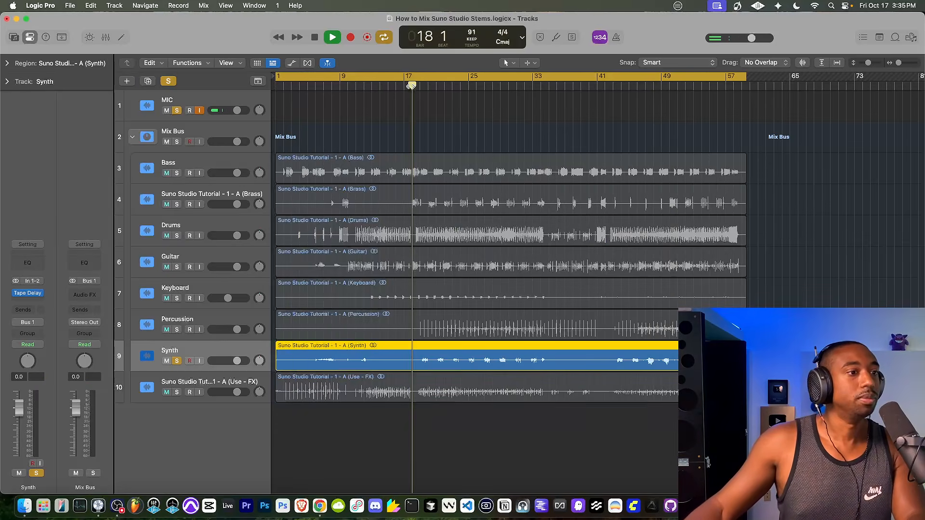
{"action": "left_click", "coordinate": [177, 361]}
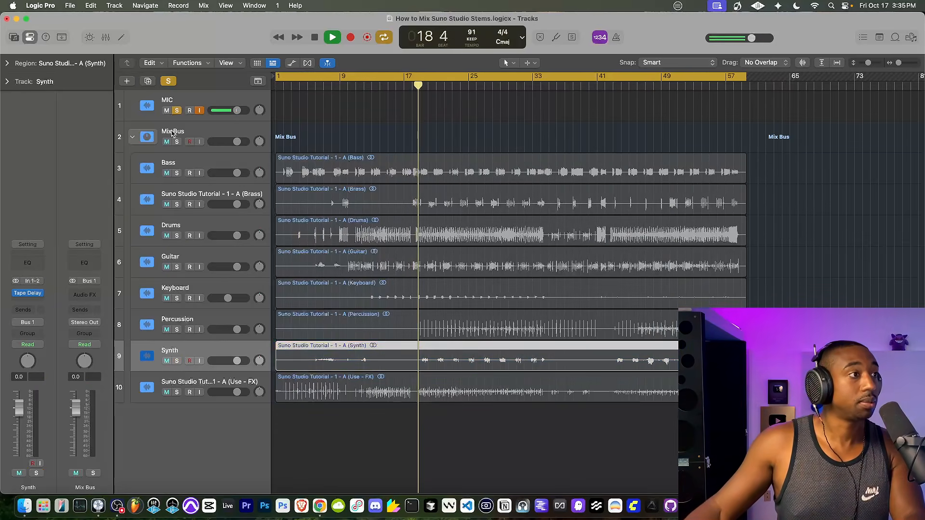
{"action": "left_click", "coordinate": [176, 110]}
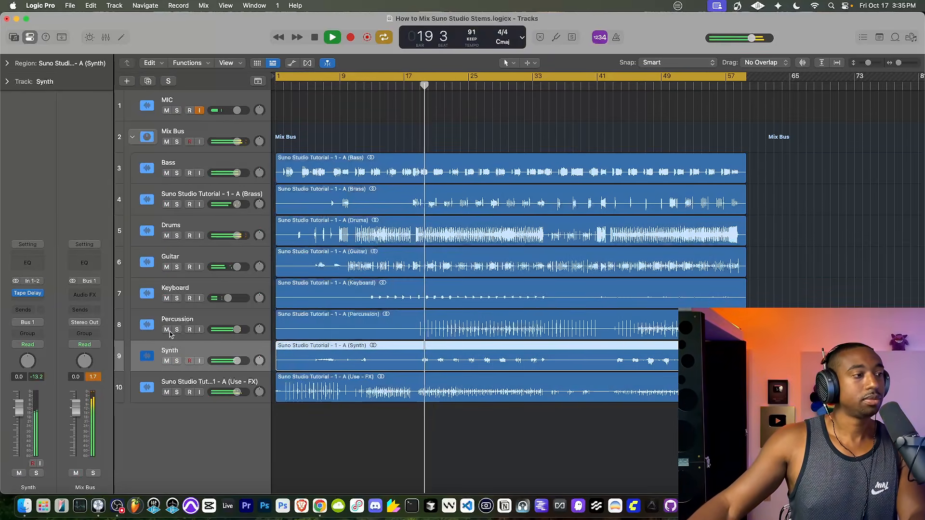
{"action": "key", "text": "space"}
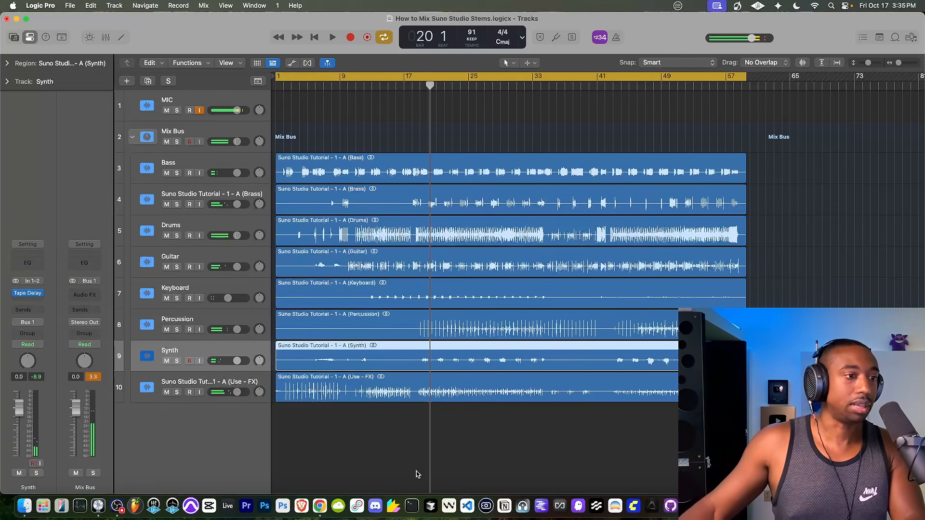
Play the full mix from about bar 19, lower the Synth Tape Delay's Wet level to 13%, close the plug-in, and stop playback.
{"action": "scroll", "coordinate": [441, 368], "scroll_direction": "up", "scroll_amount": 10}
{"action": "scroll", "coordinate": [441, 367], "scroll_direction": "down", "scroll_amount": 5}
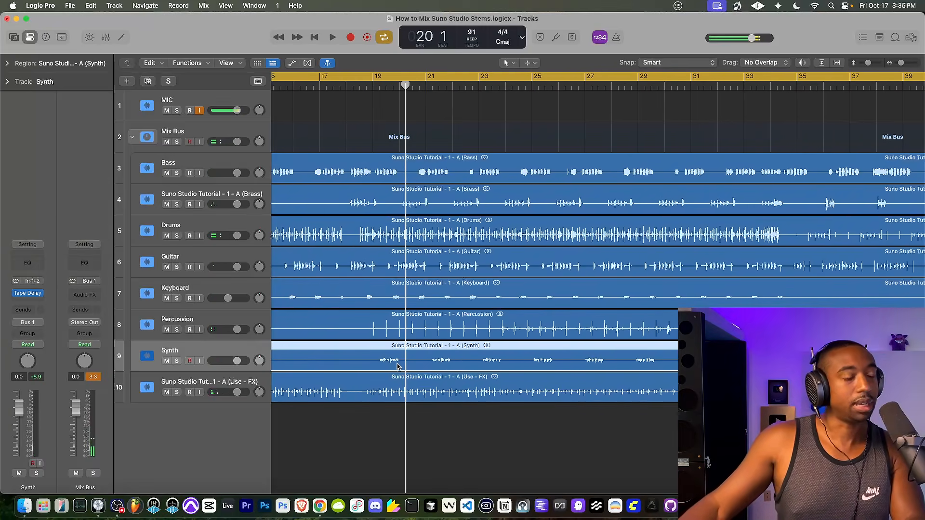
{"action": "left_click", "coordinate": [370, 86]}
{"action": "key", "text": "space"}
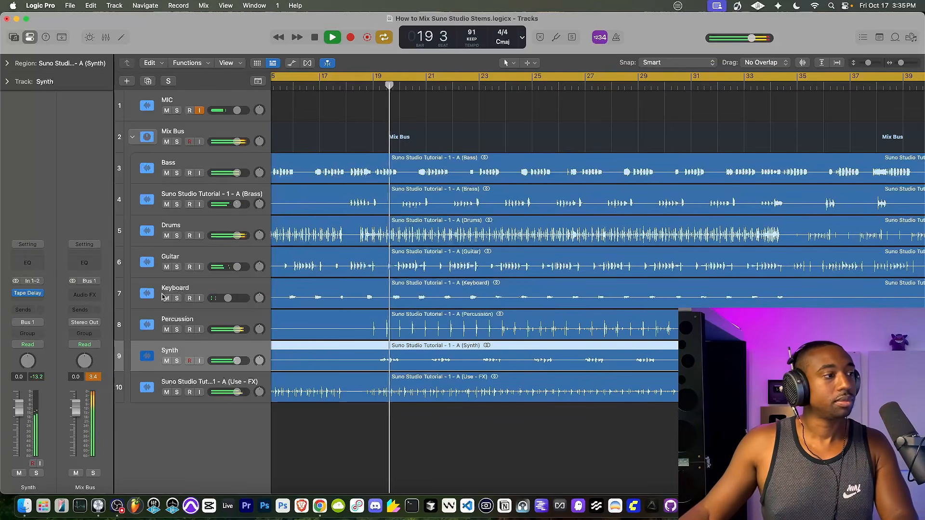
{"action": "left_click", "coordinate": [29, 294]}
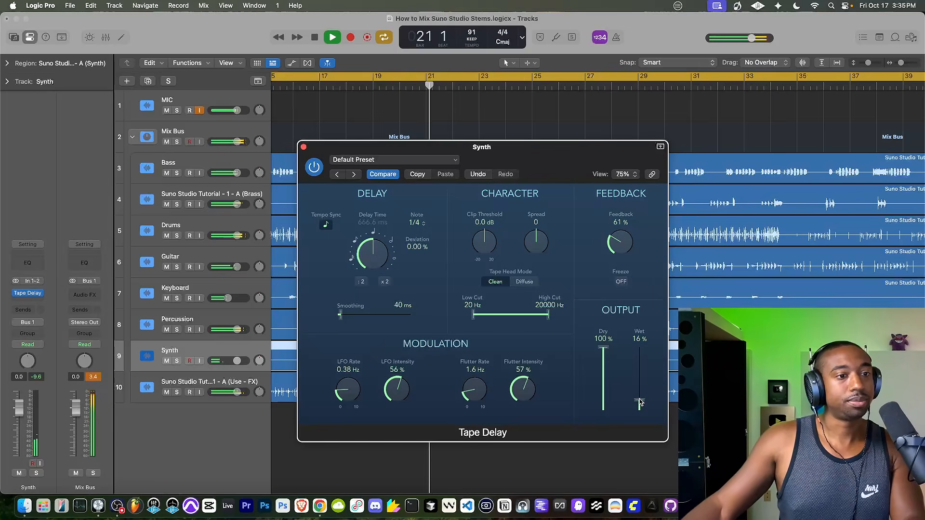
{"action": "left_click_drag", "start_coordinate": [640, 403], "coordinate": [641, 406]}
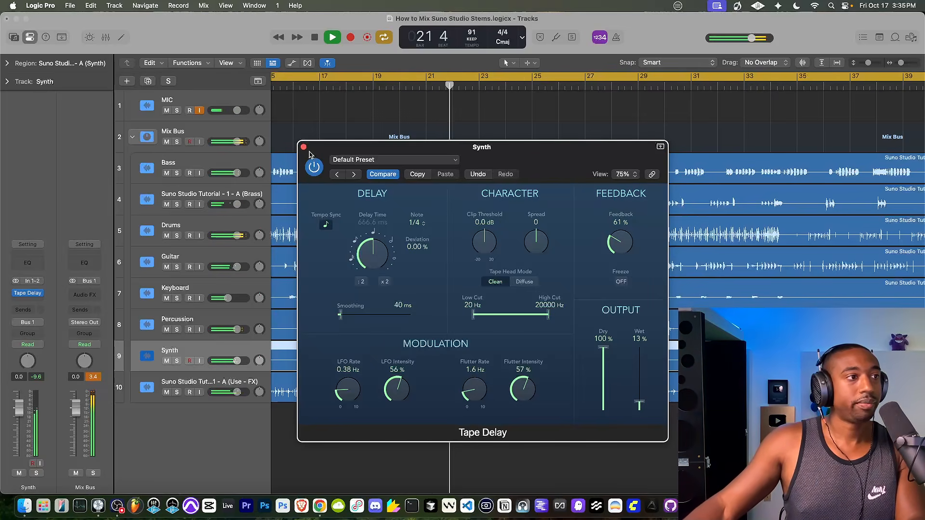
{"action": "left_click", "coordinate": [304, 148]}
{"action": "scroll", "coordinate": [332, 217], "scroll_direction": "down", "scroll_amount": 5}
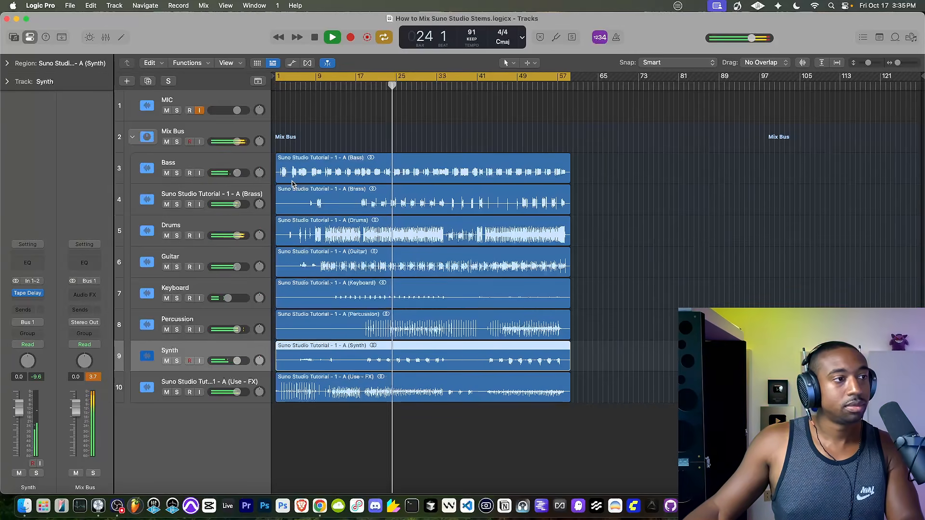
{"action": "key", "text": "space"}
Insert a Channel EQ on the Mix Bus track and reset its peak level display.
{"action": "left_click", "coordinate": [198, 133]}
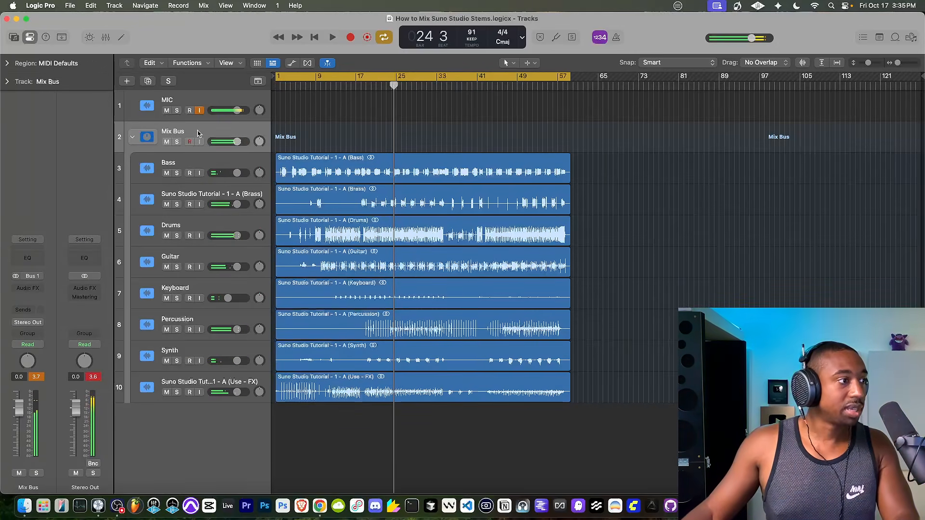
{"action": "left_click", "coordinate": [33, 289]}
{"action": "key", "text": "Escape"}
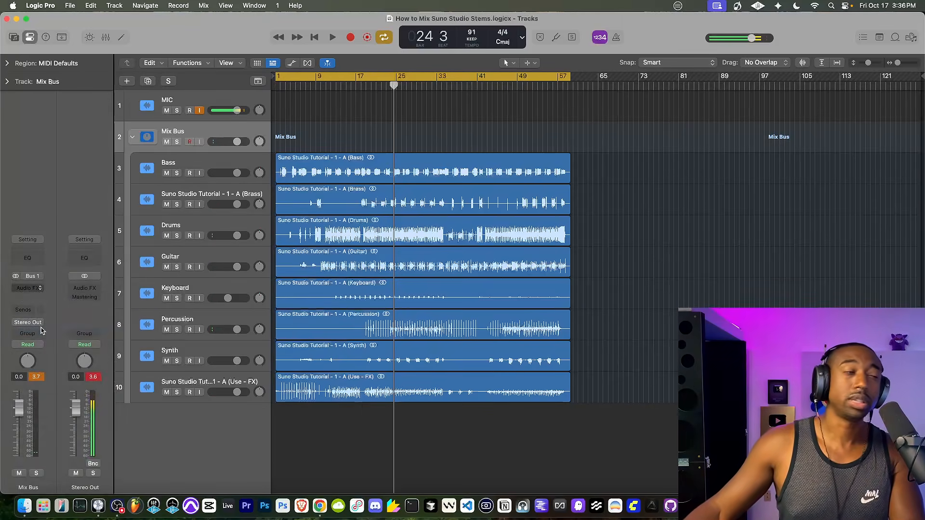
{"action": "left_click", "coordinate": [27, 256]}
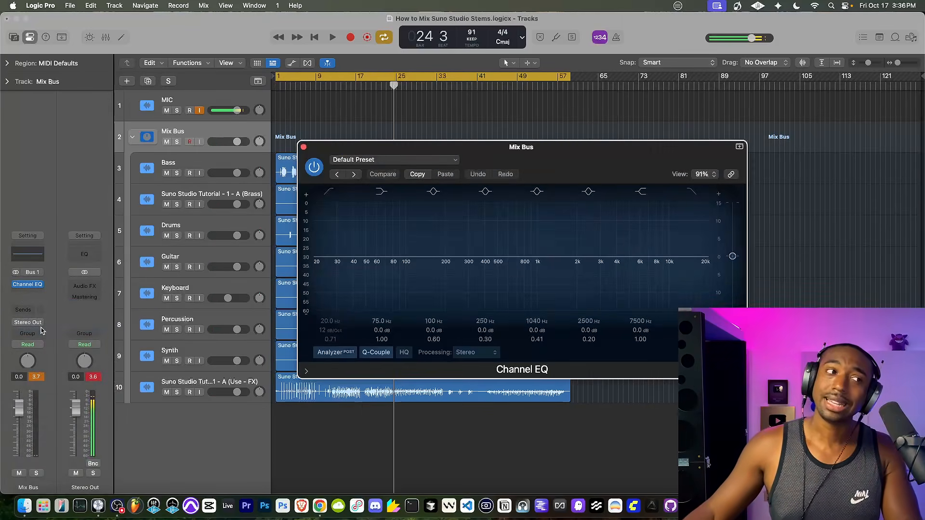
{"action": "left_click", "coordinate": [404, 353]}
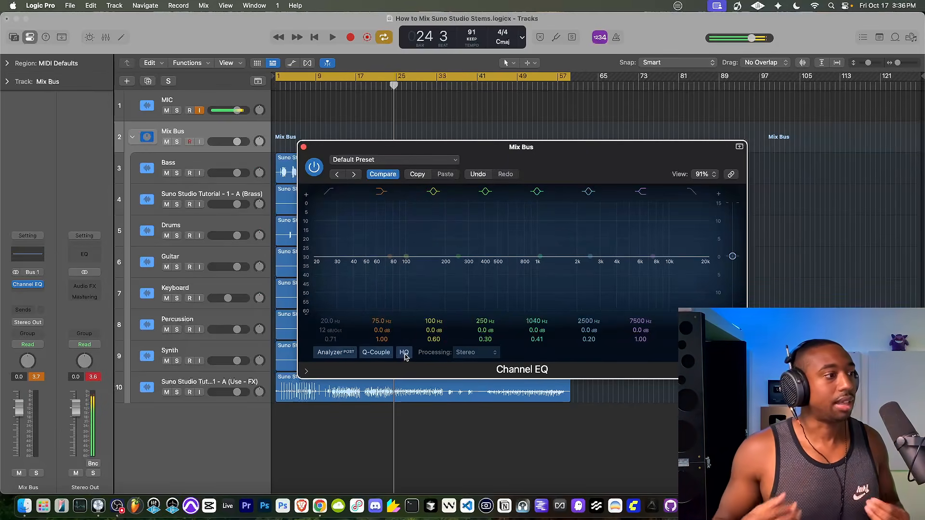
{"action": "left_click", "coordinate": [36, 378]}
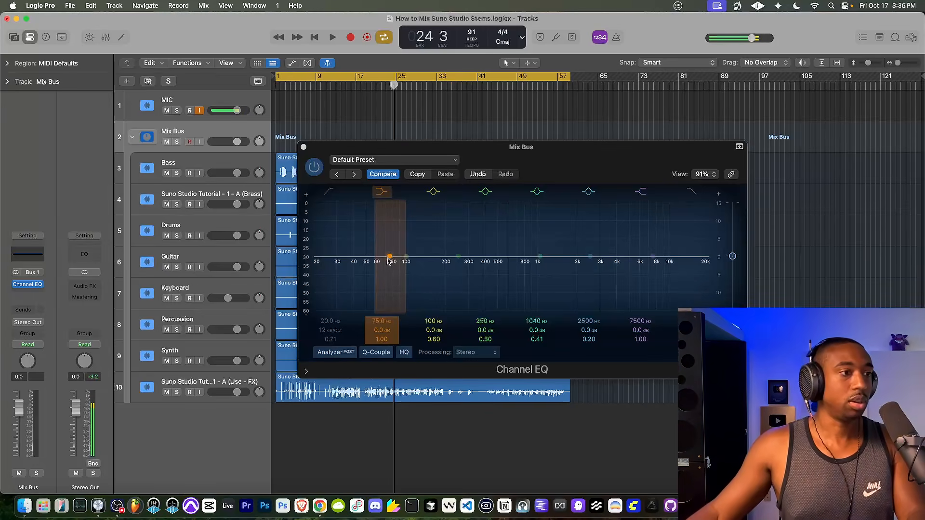
Boost the Mix Bus EQ's 75 Hz low shelf by 0.3 dB and its 7500 Hz high shelf by 0.8 dB while playing the mix.
{"action": "left_click", "coordinate": [389, 260]}
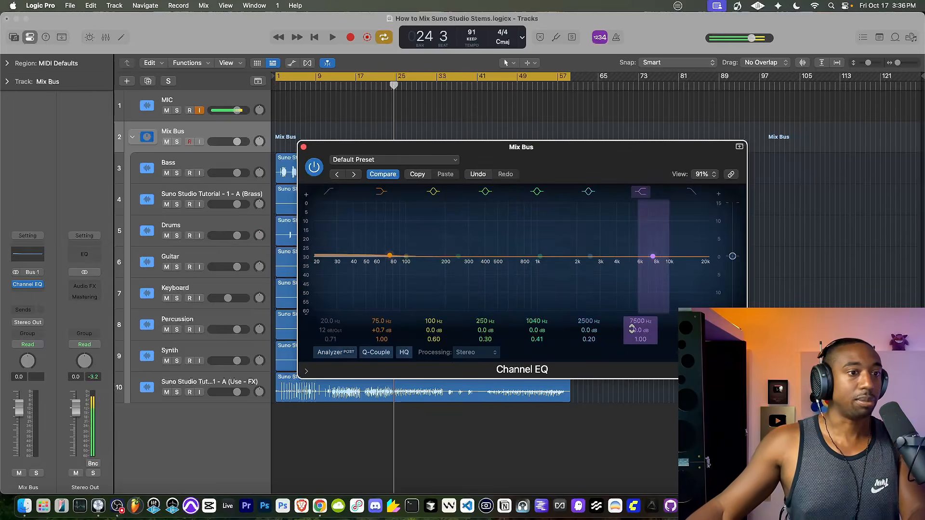
{"action": "key", "text": "space"}
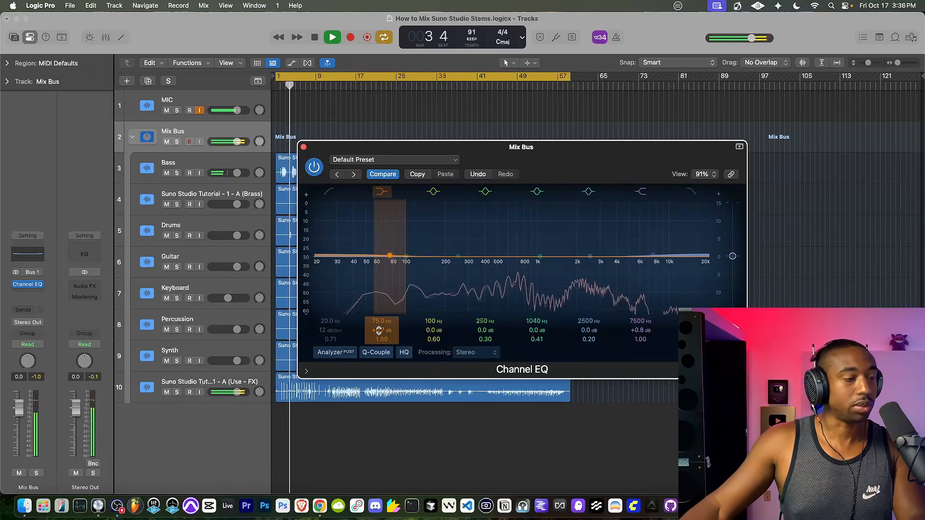
{"action": "left_click_drag", "start_coordinate": [379, 331], "coordinate": [378, 331]}
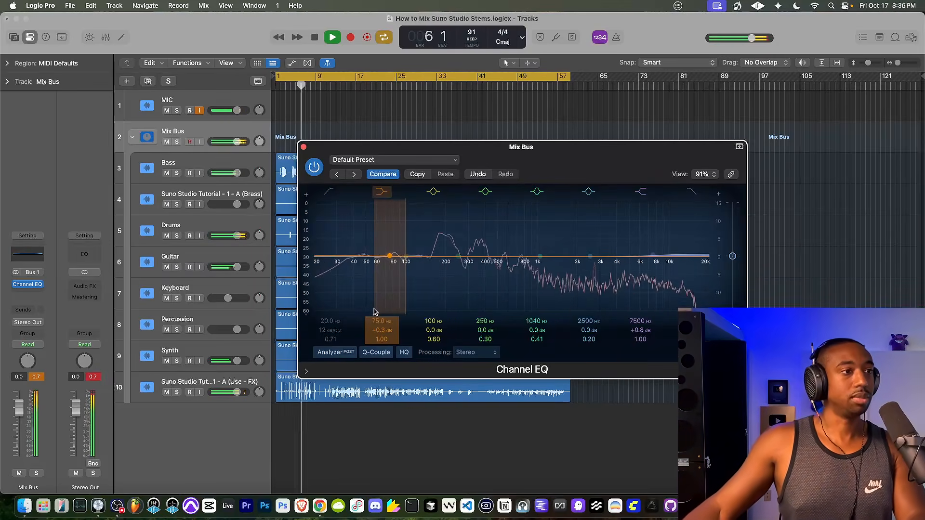
{"action": "left_click", "coordinate": [95, 377]}
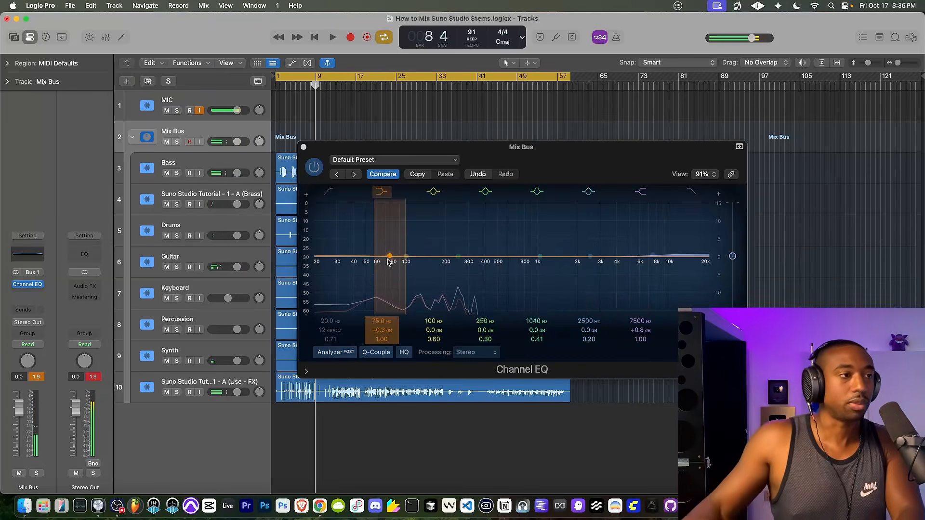
Play from about bar 8, exaggerate the Mix Bus EQ's 7500 Hz high shelf to about +10 dB, and stop playback.
{"action": "left_click_drag", "start_coordinate": [317, 90], "coordinate": [312, 88]}
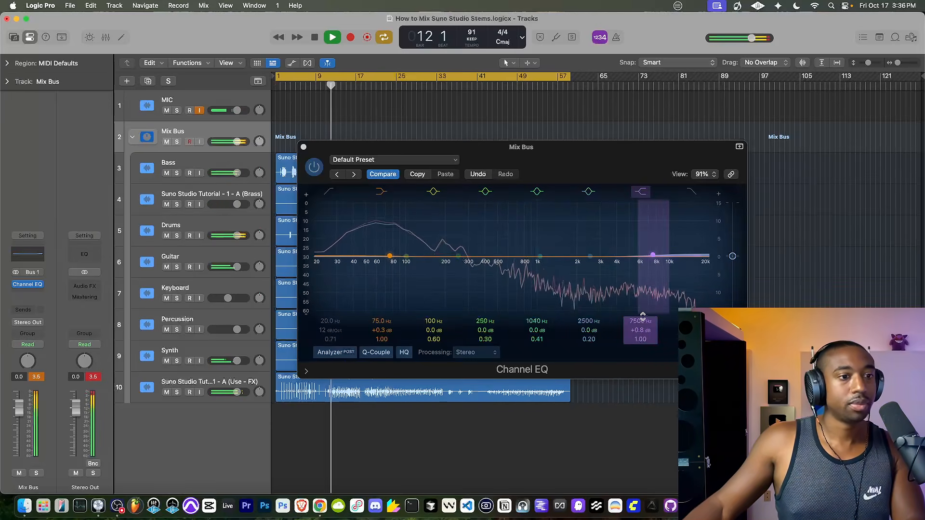
{"action": "left_click_drag", "start_coordinate": [653, 254], "coordinate": [652, 248]}
{"action": "left_click_drag", "start_coordinate": [640, 330], "coordinate": [640, 292]}
{"action": "key", "text": "space"}
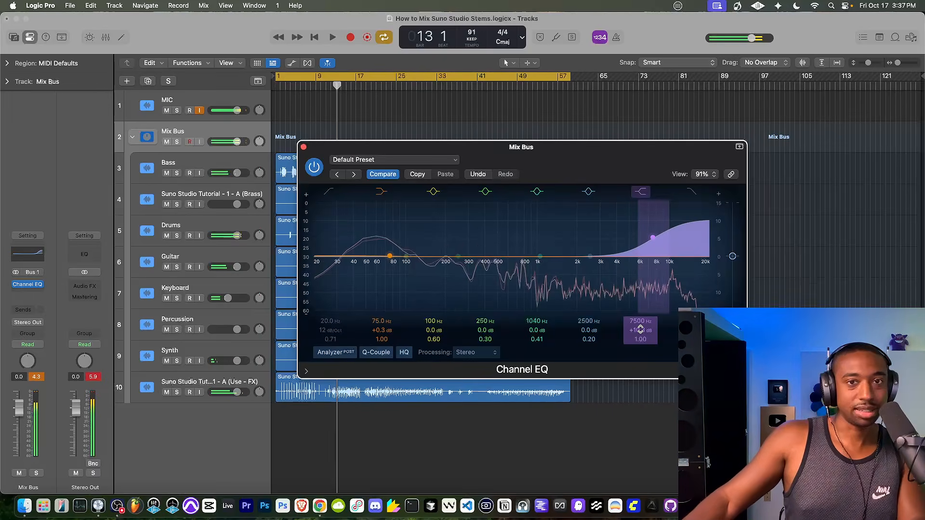
Audition the brighter mix, reduce the Mix Bus EQ's 7500 Hz high shelf to +2.7 dB, and close the Channel EQ.
{"action": "key", "text": "space"}
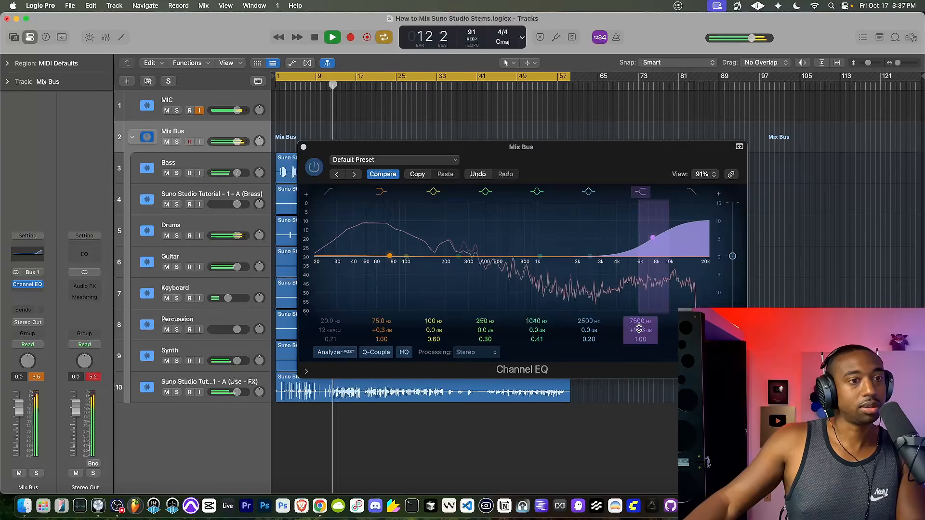
{"action": "mouse_move", "coordinate": [637, 330]}
{"action": "left_mouse_down"}
{"action": "mouse_move", "coordinate": [637, 359]}
{"action": "mouse_move", "coordinate": [636, 331]}
{"action": "left_mouse_up"}
{"action": "key", "text": "space"}
{"action": "double_click", "coordinate": [637, 330]}
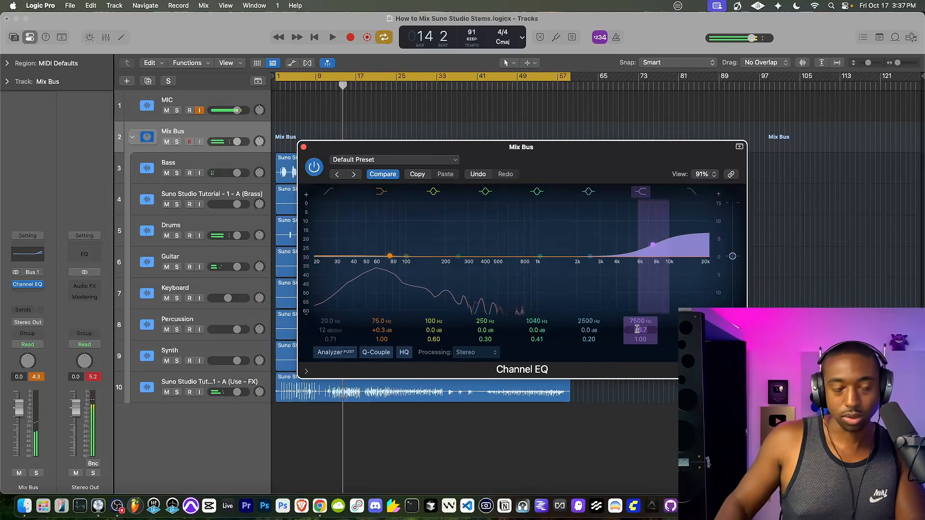
{"action": "left_click", "coordinate": [642, 353]}
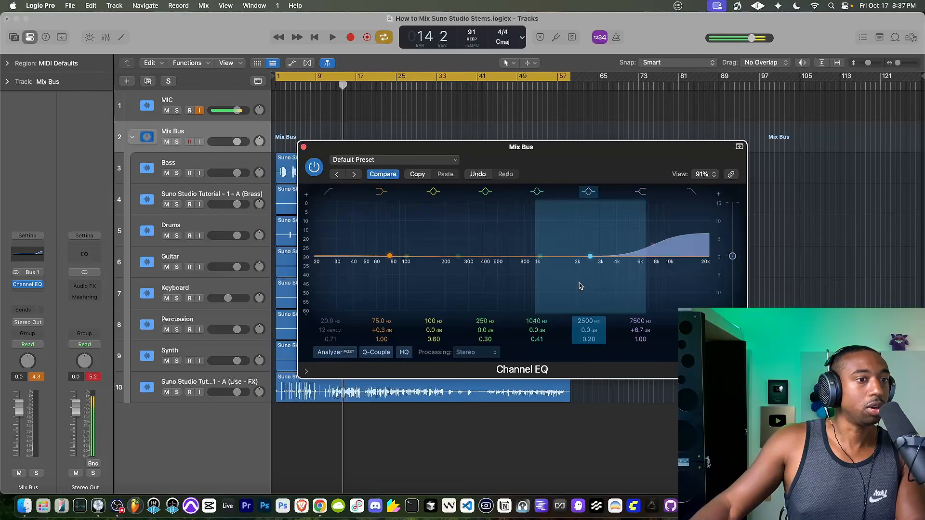
{"action": "left_click_drag", "start_coordinate": [640, 330], "coordinate": [640, 345]}
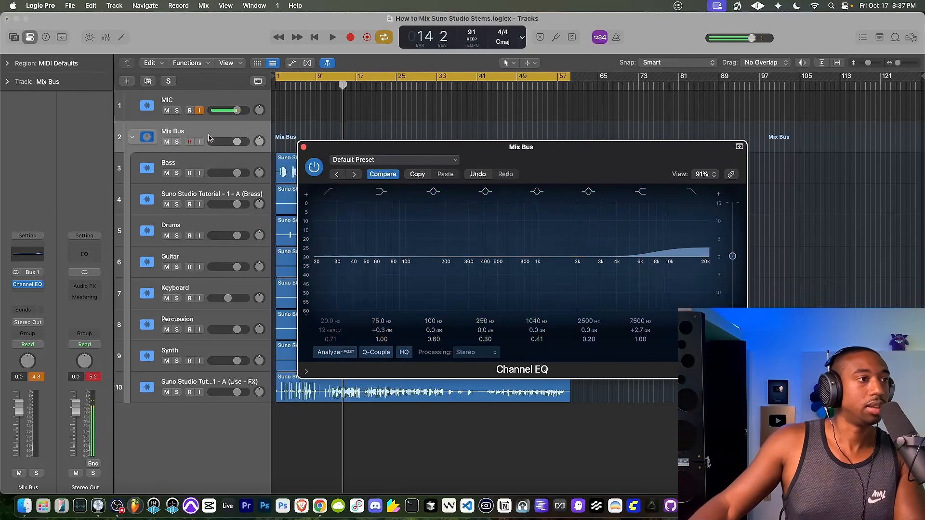
{"action": "left_click", "coordinate": [303, 147]}
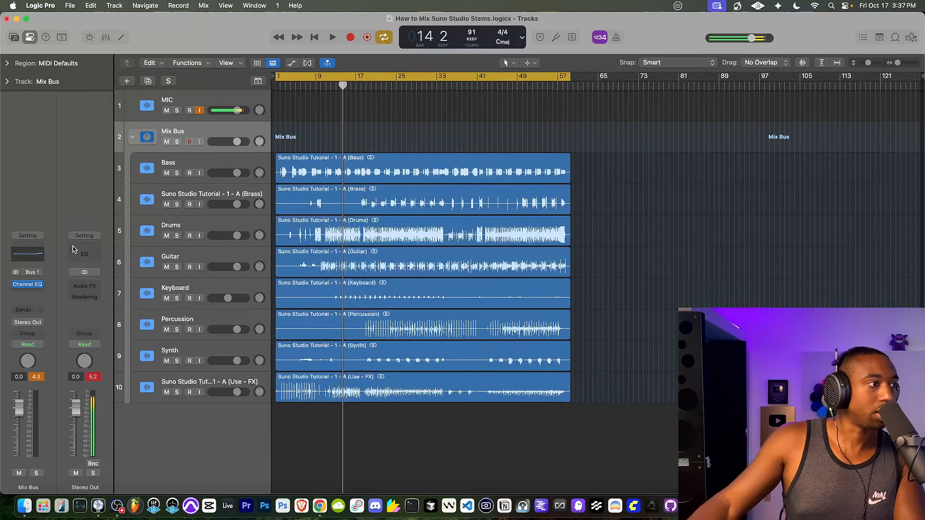
Search the plug-ins for "wei" and insert the Weiss Deess after the Channel EQ on the Mix Bus.
{"action": "left_click", "coordinate": [38, 293]}
{"action": "mouse_move", "coordinate": [39, 292]}
{"action": "type", "text": "we"}
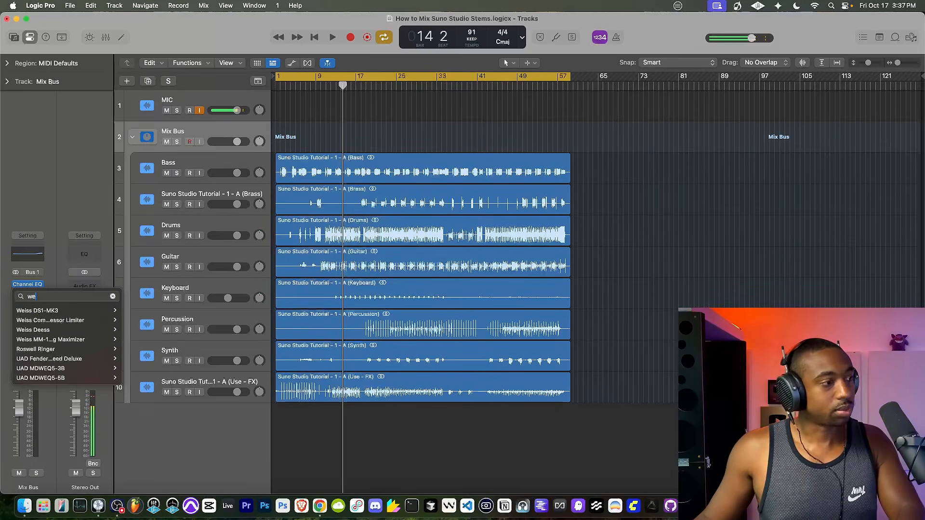
{"action": "type", "text": "l"}
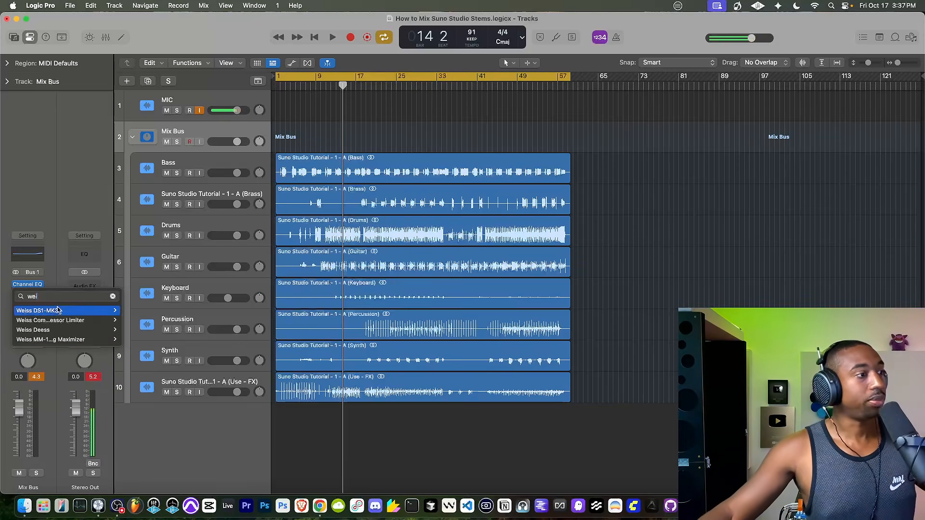
{"action": "mouse_move", "coordinate": [59, 310]}
{"action": "left_click", "coordinate": [54, 330]}
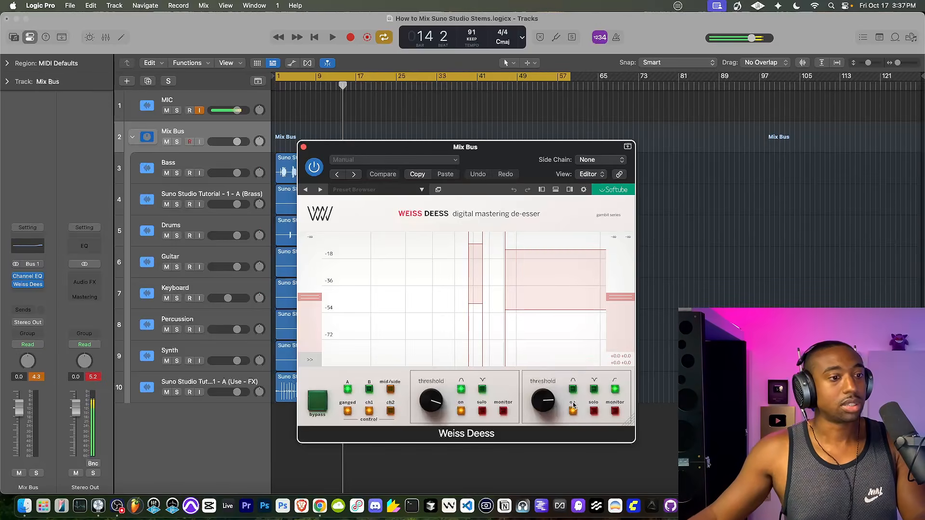
Play the mix, solo the Weiss Deess high band, extend that band down to lower frequencies, and stop playback.
{"action": "key", "text": "space"}
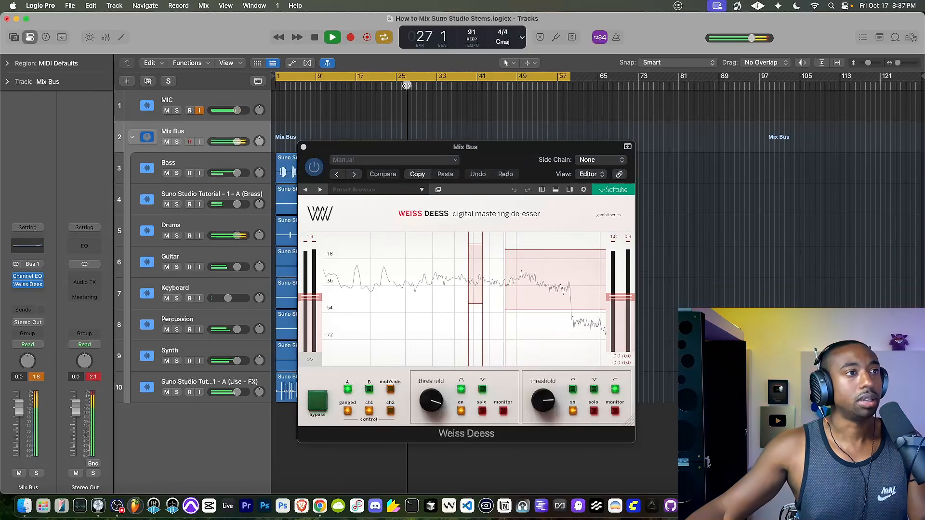
{"action": "left_click", "coordinate": [573, 410]}
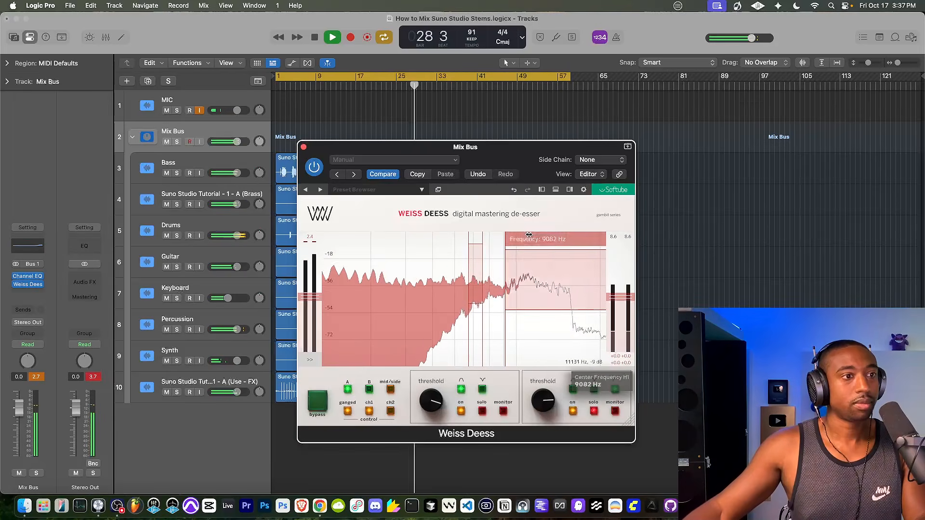
{"action": "left_click_drag", "start_coordinate": [528, 235], "coordinate": [423, 245]}
{"action": "key", "text": "space"}
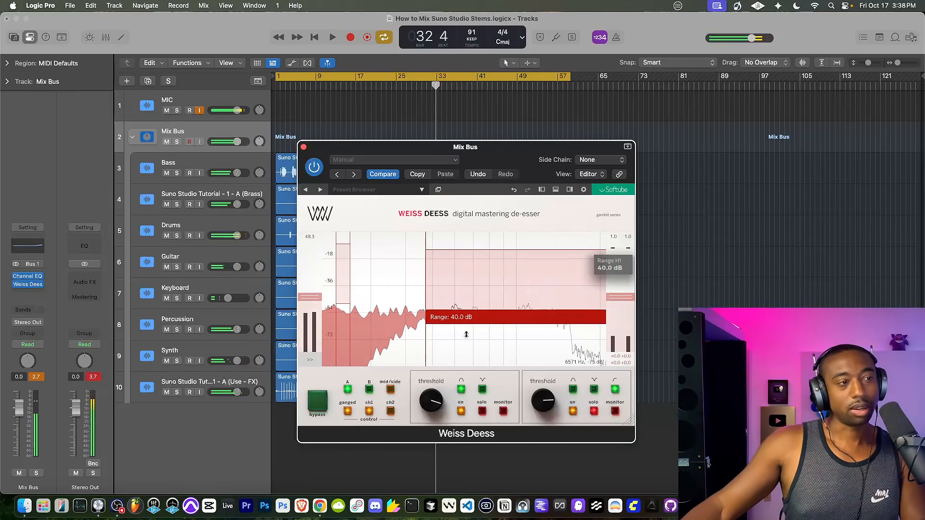
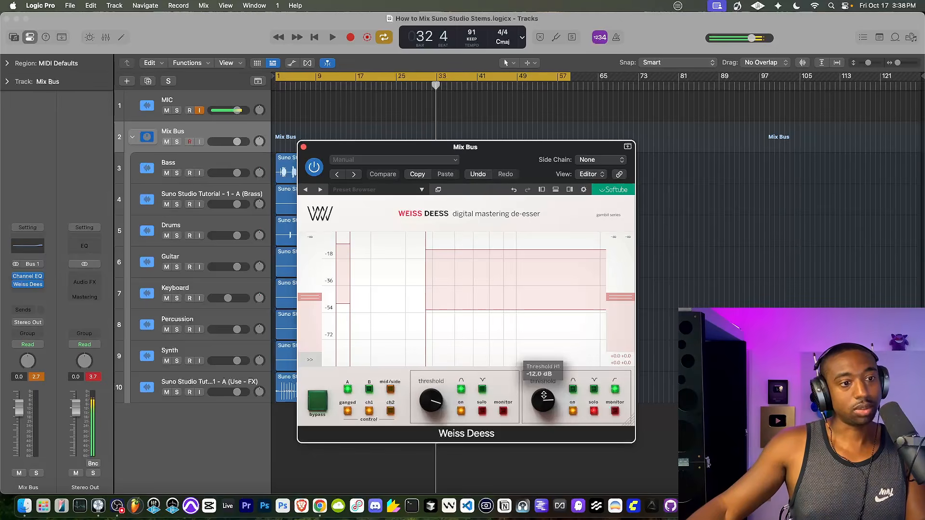
Play the mix, lower the Weiss Deess high-band threshold to -34.0 dB, stop playback, and close the de-esser.
{"action": "key", "text": "space"}
{"action": "mouse_move", "coordinate": [543, 395]}
{"action": "left_mouse_down"}
{"action": "mouse_move", "coordinate": [539, 414]}
{"action": "mouse_move", "coordinate": [537, 402]}
{"action": "left_mouse_up"}
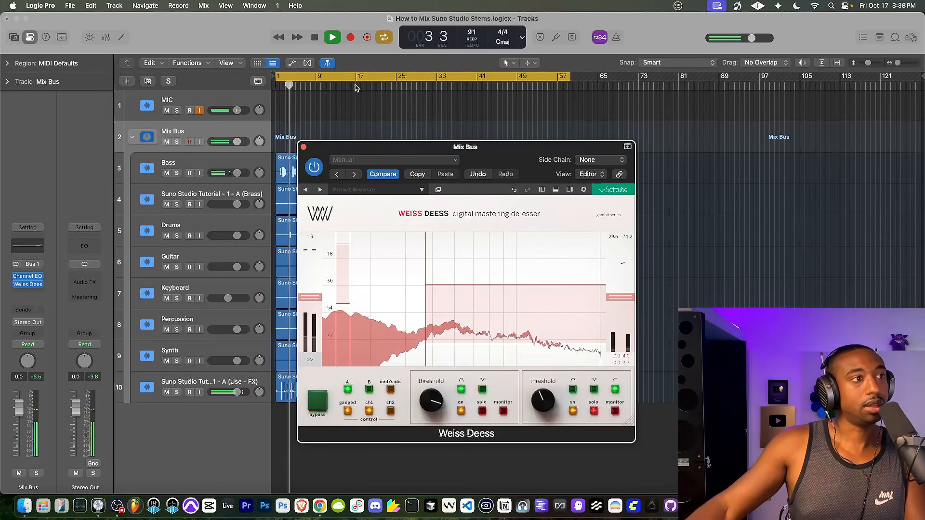
{"action": "left_click", "coordinate": [347, 85]}
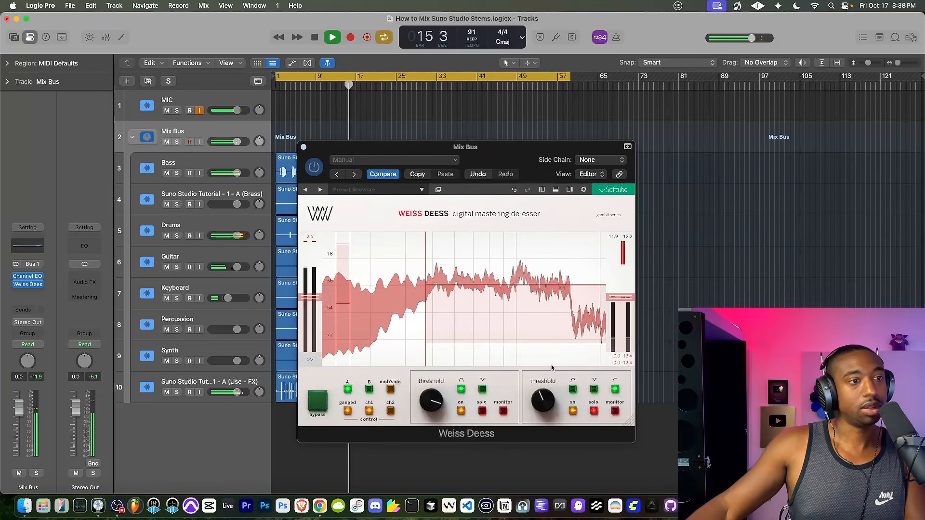
{"action": "left_click_drag", "start_coordinate": [540, 383], "coordinate": [546, 402]}
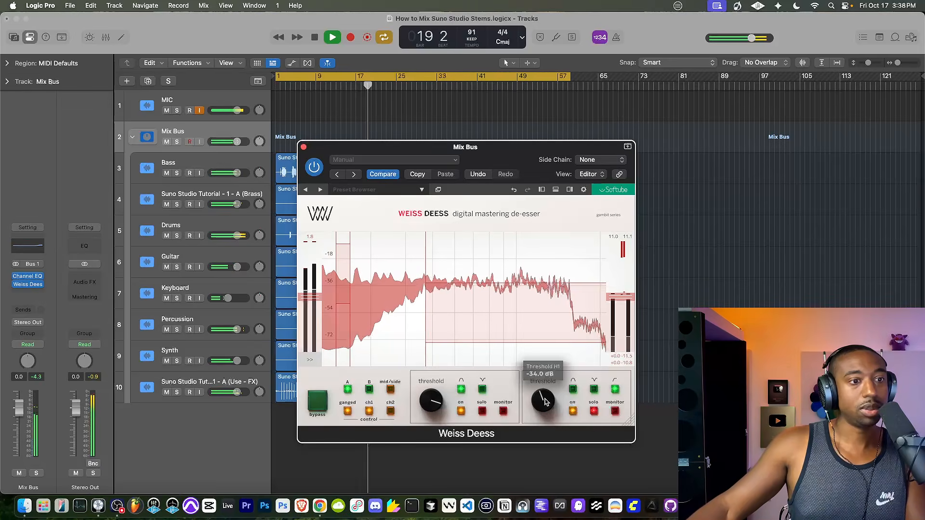
{"action": "key", "text": "space"}
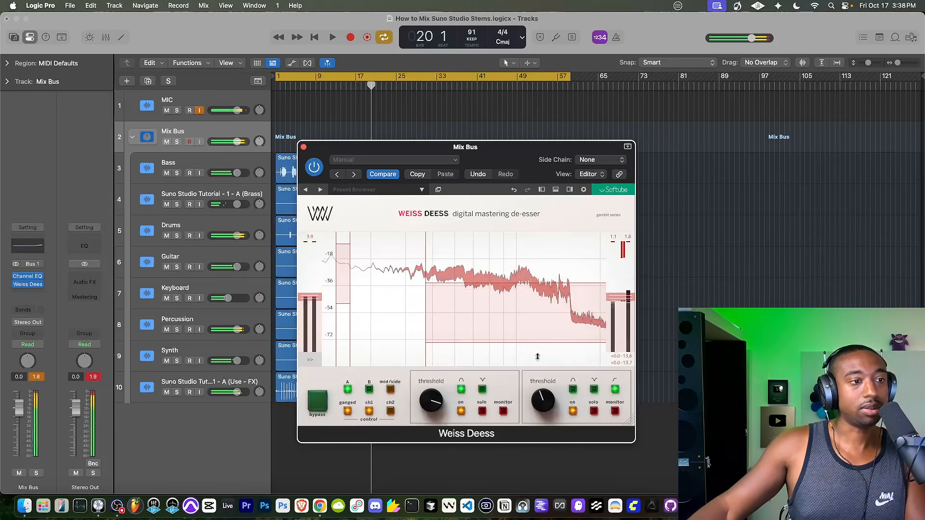
{"action": "left_click", "coordinate": [303, 147]}
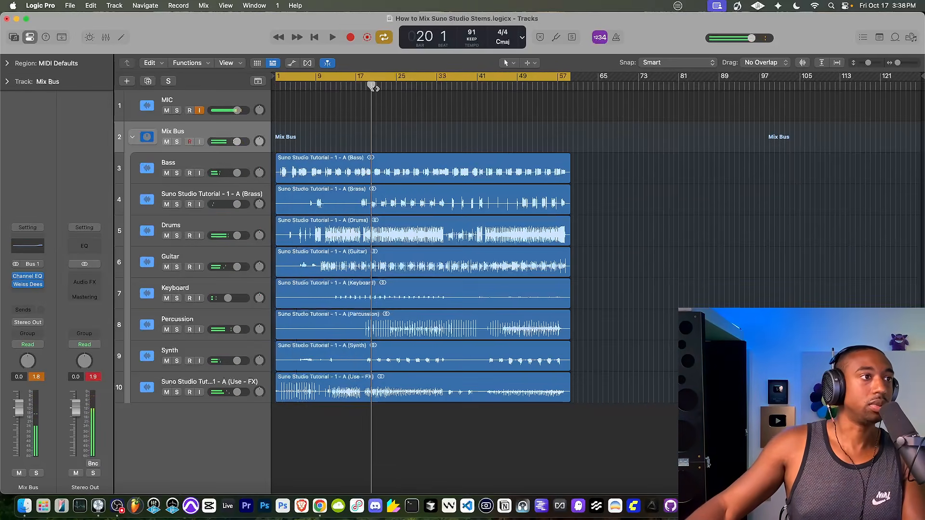
Replay the mix from about bar 19 and reset the peak level displays on the channel strips.
{"action": "key", "text": "space"}
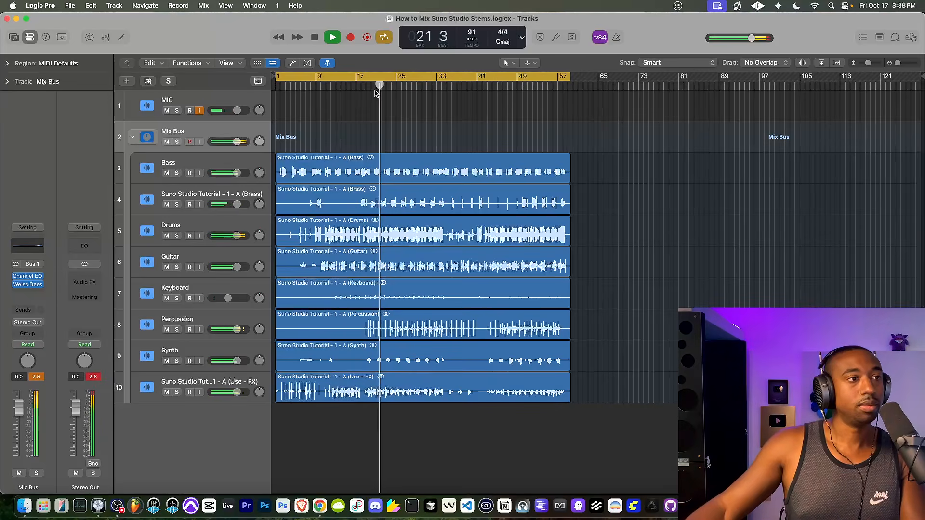
{"action": "key", "text": "space"}
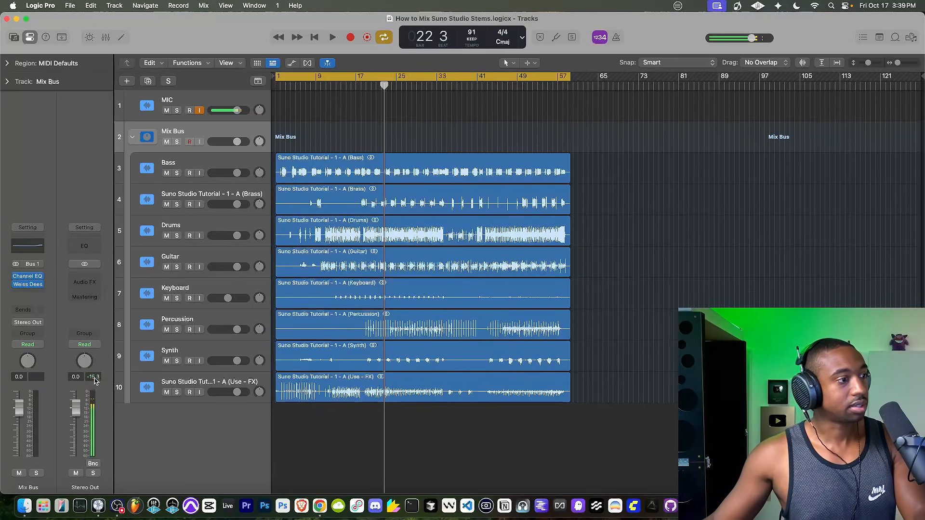
{"action": "key", "text": "Return"}
{"action": "key", "text": "space"}
{"action": "left_click", "coordinate": [365, 90]}
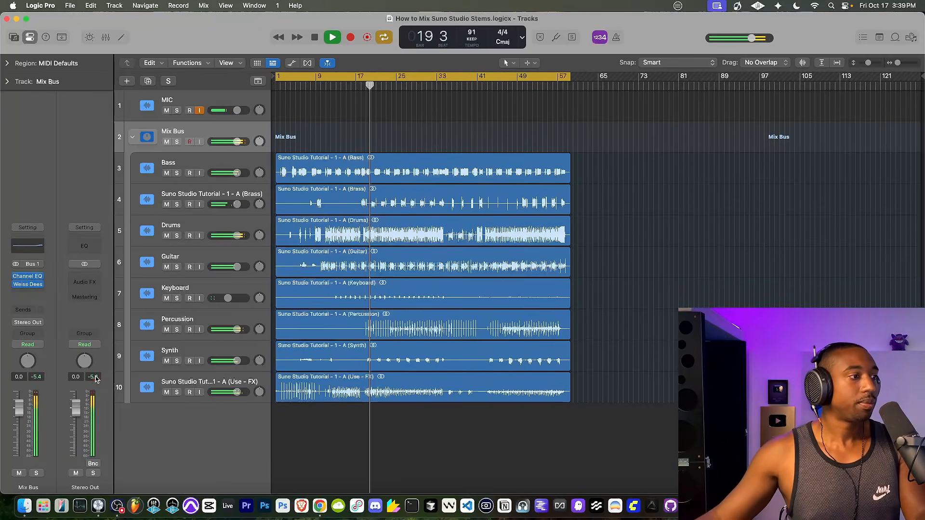
{"action": "left_click", "coordinate": [94, 378]}
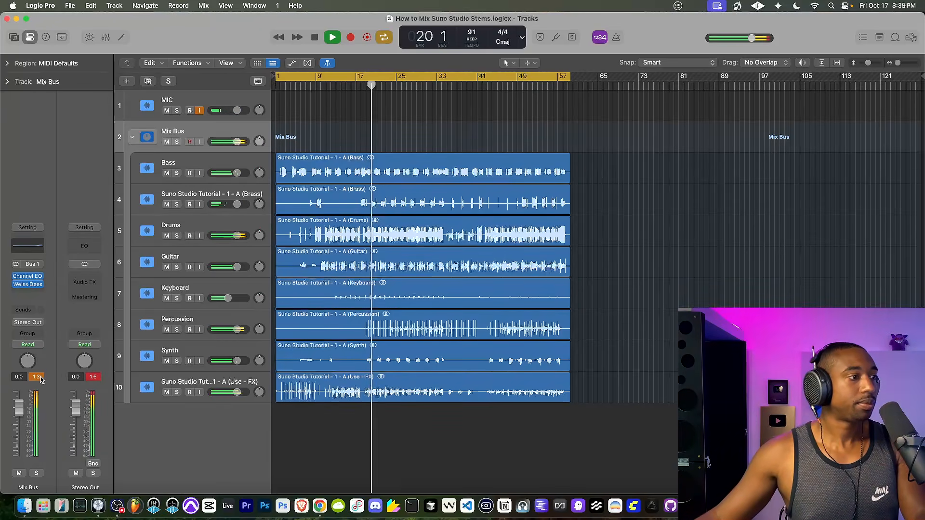
Bypass the Channel EQ and Weiss Deess on the Mix Bus and replay from about bar 19 for comparison.
{"action": "left_click", "coordinate": [16, 276]}
{"action": "left_click", "coordinate": [17, 286]}
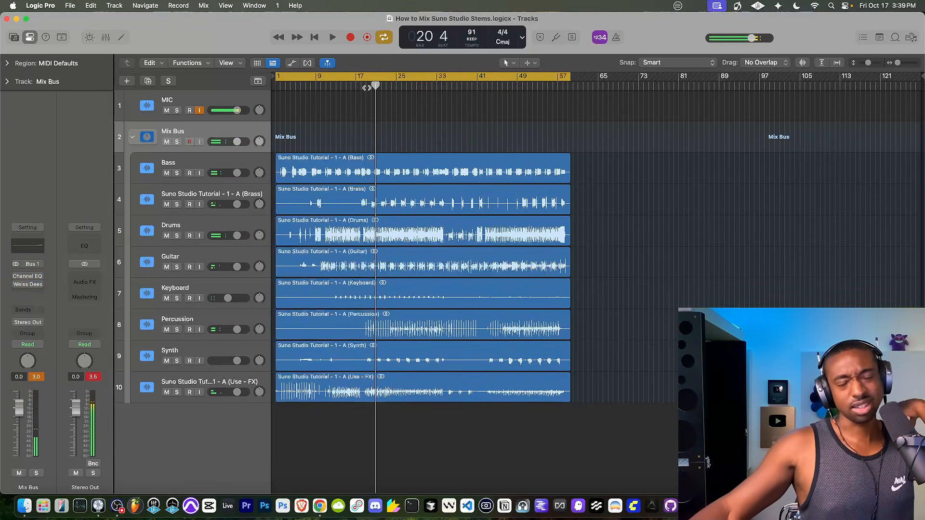
{"action": "double_click", "coordinate": [366, 86]}
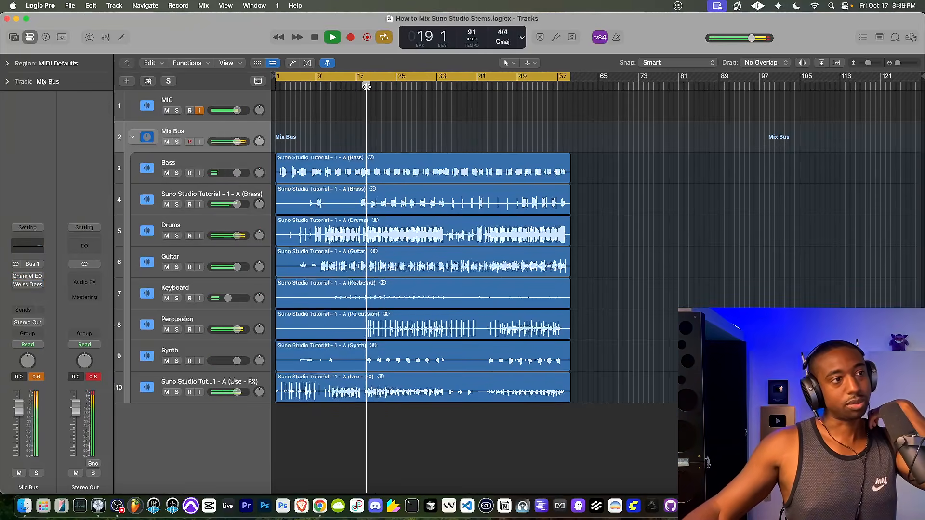
Reopen the Weiss Deess, raise its high-band threshold to -23.0 dB during playback, then stop and close it.
{"action": "left_click", "coordinate": [28, 285]}
{"action": "key", "text": "space"}
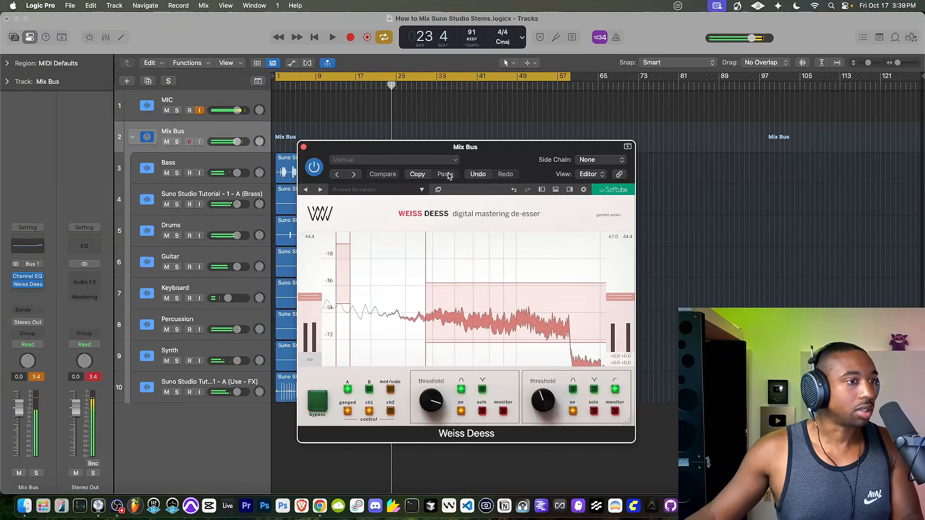
{"action": "key", "text": "space"}
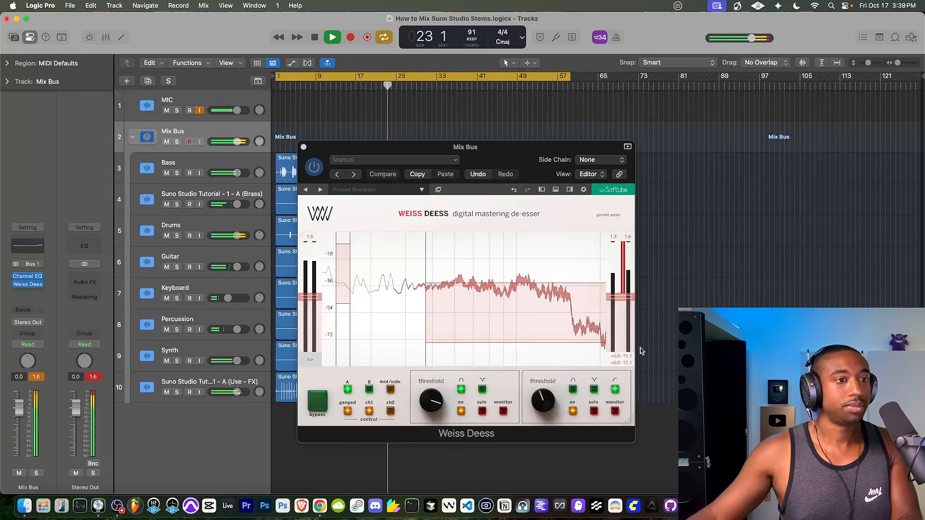
{"action": "left_click_drag", "start_coordinate": [541, 393], "coordinate": [539, 386]}
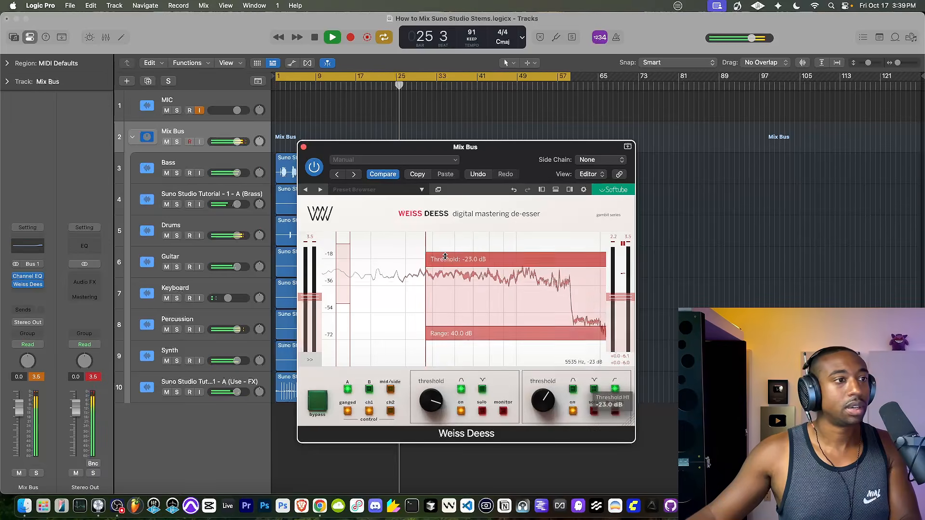
{"action": "key", "text": "space"}
{"action": "left_click", "coordinate": [304, 147]}
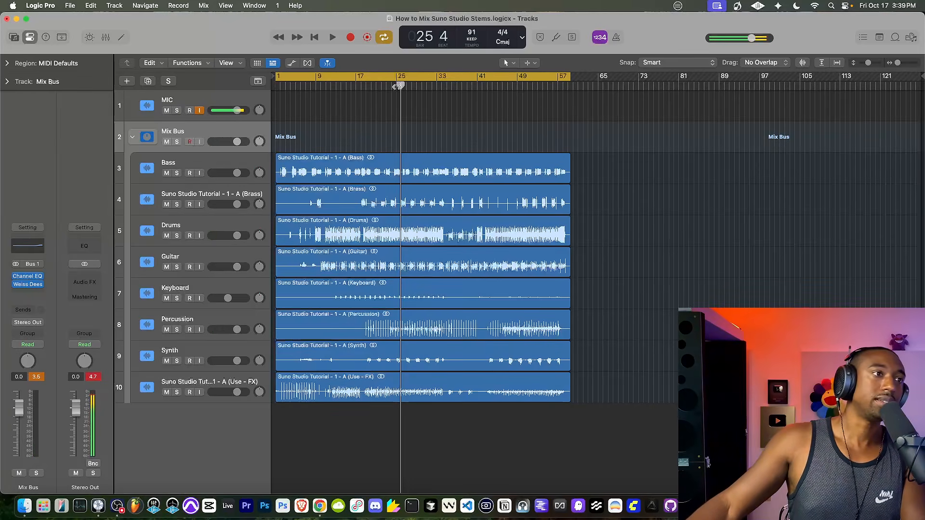
Play the mix, check the Weiss Deess while it works, and compare with the Channel EQ and Weiss Deess bypassed and enabled.
{"action": "key", "text": "space"}
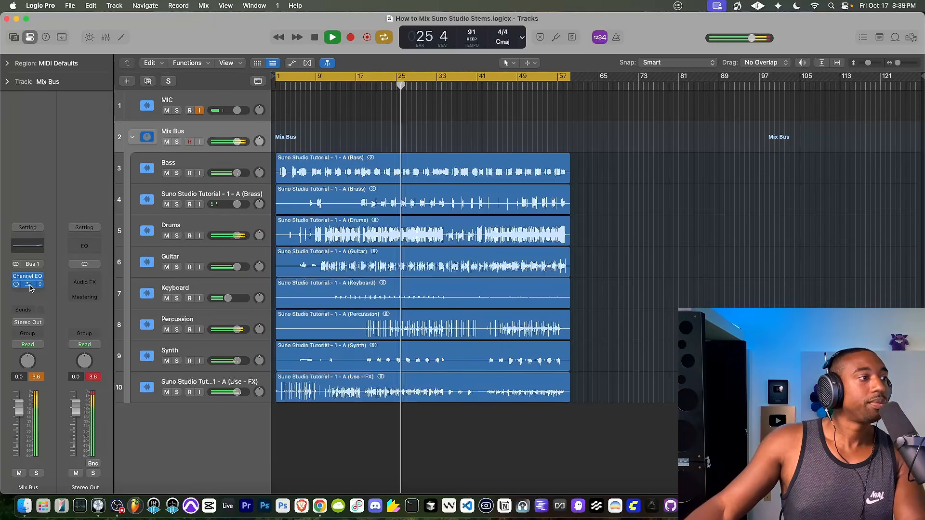
{"action": "left_click", "coordinate": [39, 287]}
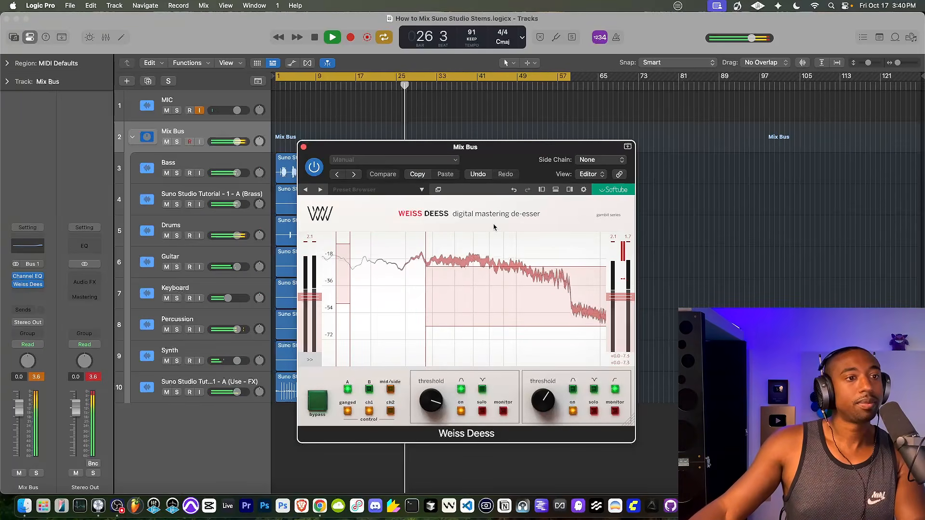
{"action": "left_click", "coordinate": [304, 147]}
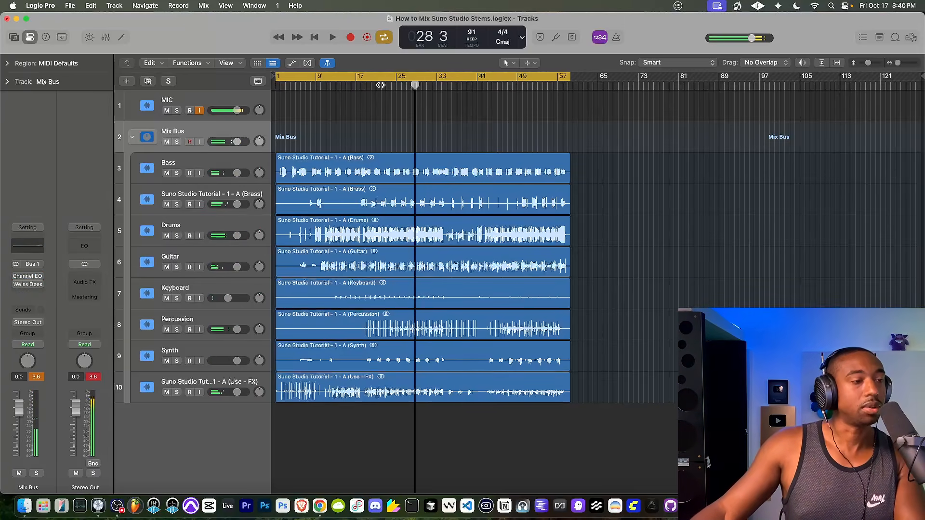
{"action": "double_click", "coordinate": [381, 85]}
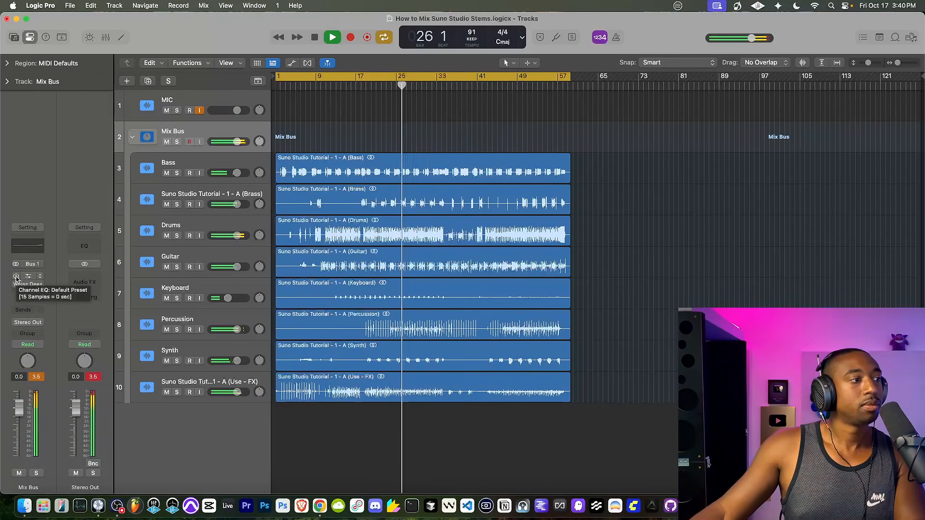
{"action": "left_click", "coordinate": [16, 276]}
{"action": "left_click", "coordinate": [16, 285]}
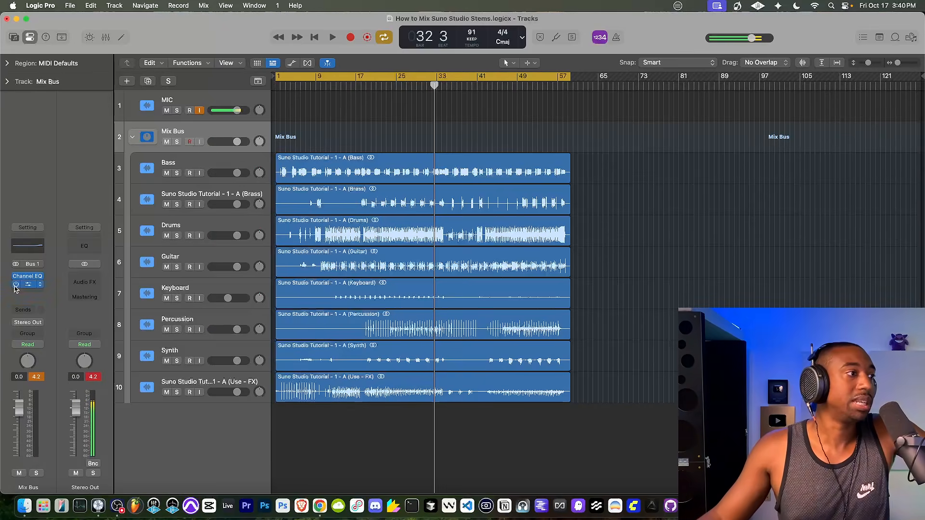
Search the plug-ins for "exp", insert the Expander after the Weiss Deess on the Mix Bus, and turn its Output Clip off.
{"action": "left_click", "coordinate": [28, 284]}
{"action": "mouse_move", "coordinate": [26, 300]}
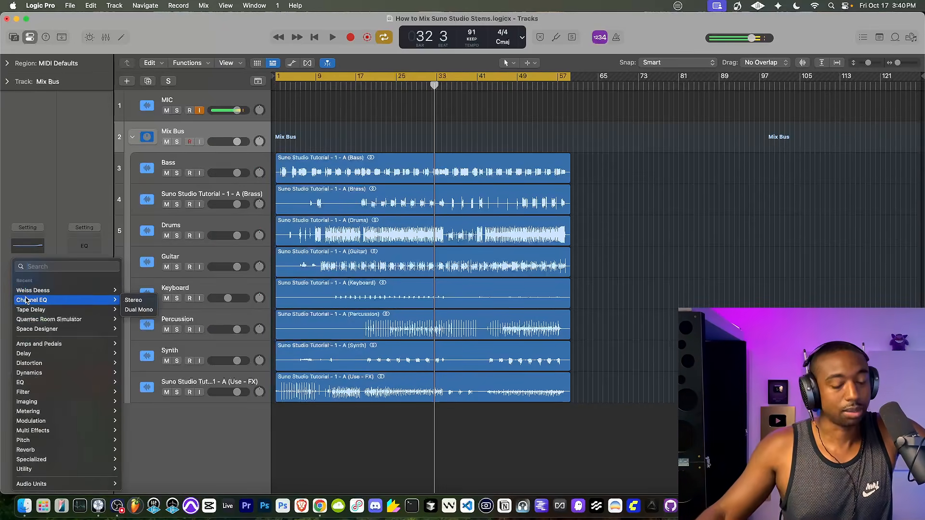
{"action": "type", "text": "exp"}
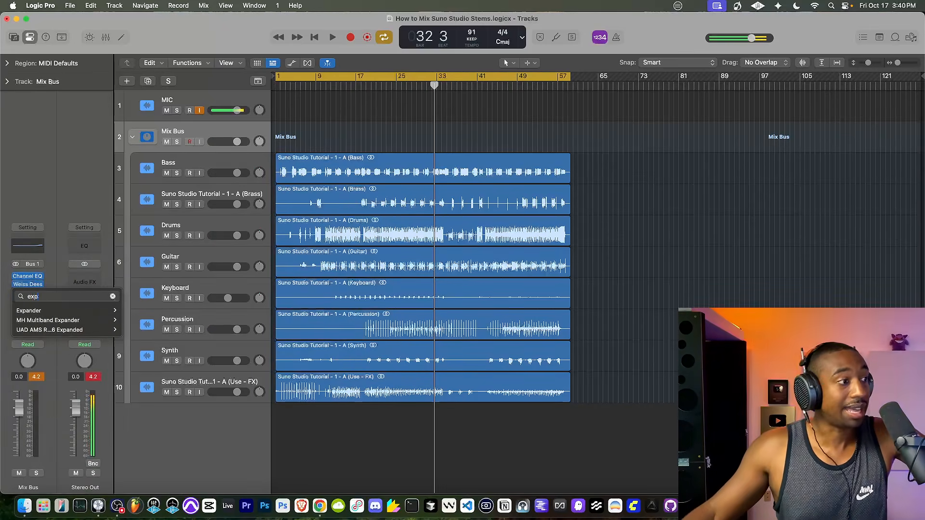
{"action": "left_click", "coordinate": [29, 311]}
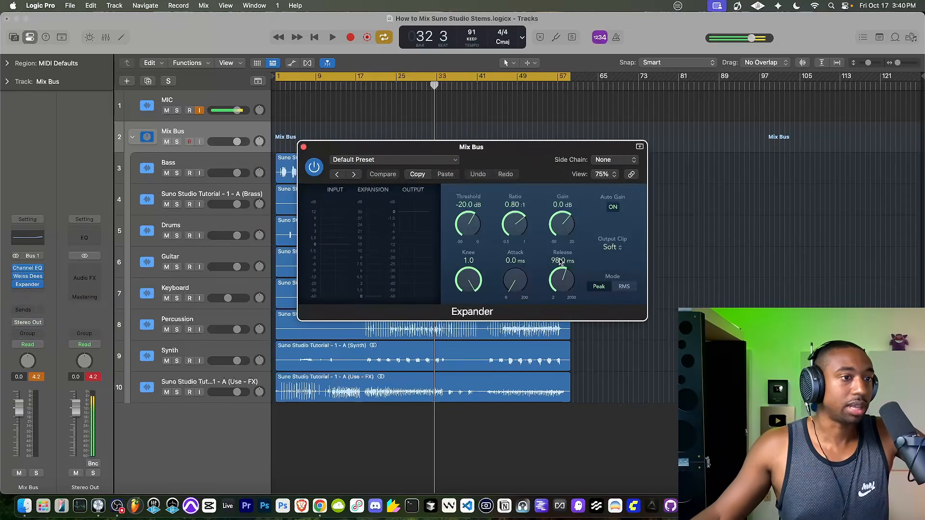
{"action": "left_click", "coordinate": [613, 248]}
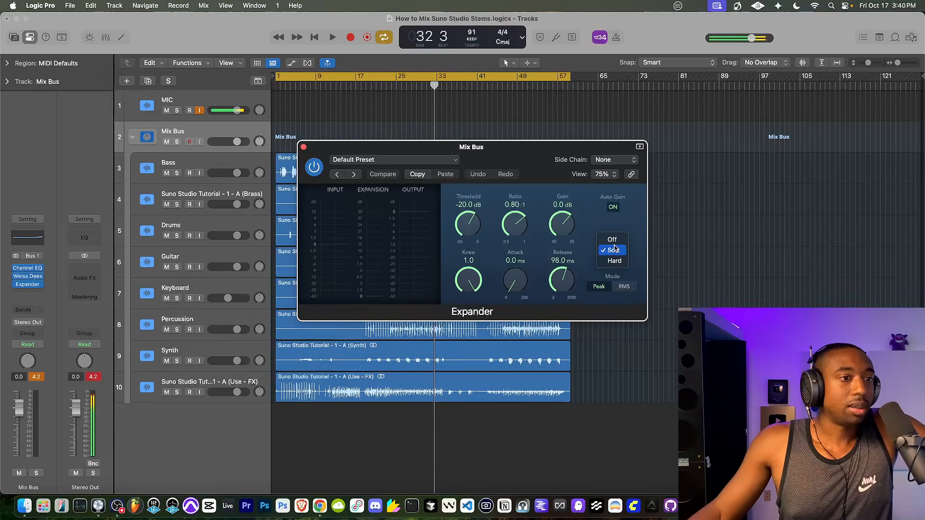
{"action": "left_click", "coordinate": [613, 240]}
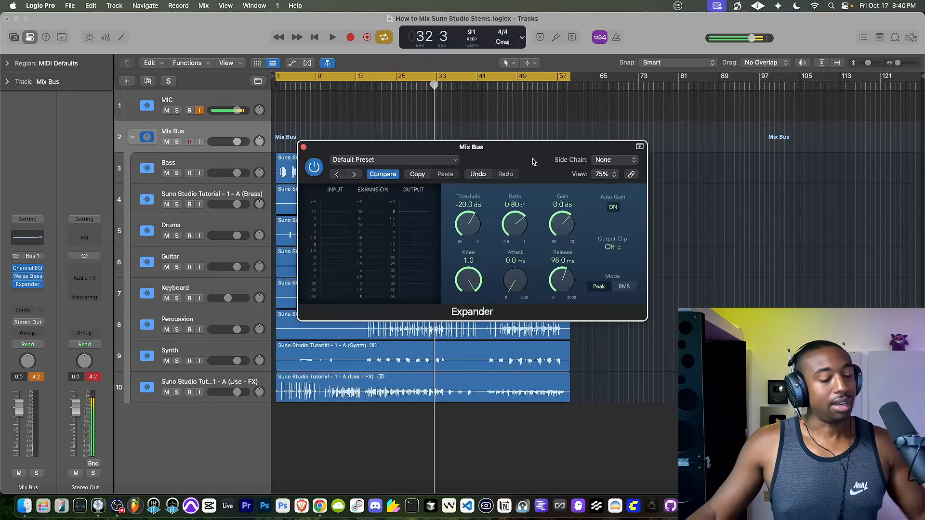
Play the mix, set the Expander's threshold to -7.0 dB and gain to -4.0 dB, then close it and stop playback.
{"action": "left_click_drag", "start_coordinate": [532, 161], "coordinate": [488, 162]}
{"action": "key", "text": "space"}
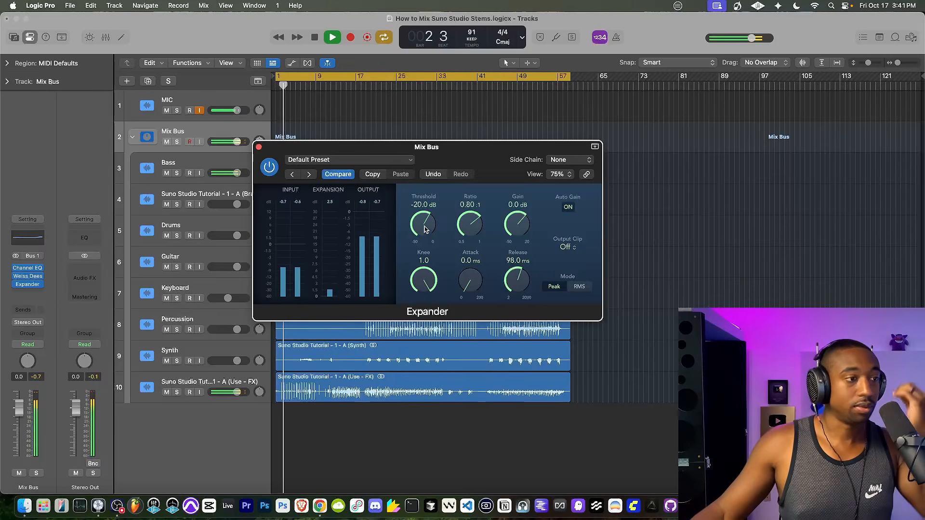
{"action": "mouse_move", "coordinate": [423, 231]}
{"action": "left_mouse_down"}
{"action": "mouse_move", "coordinate": [423, 212]}
{"action": "mouse_move", "coordinate": [422, 223]}
{"action": "left_mouse_up"}
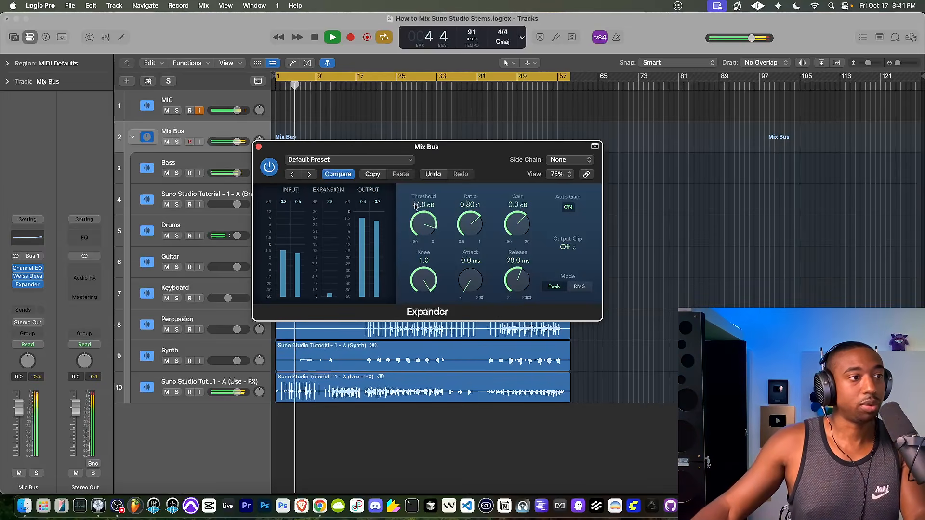
{"action": "left_click", "coordinate": [383, 82]}
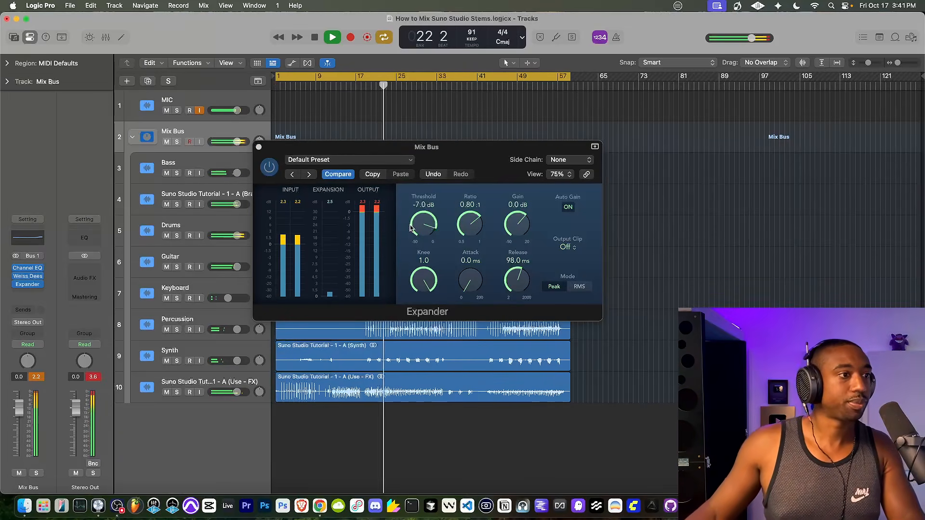
{"action": "left_click_drag", "start_coordinate": [516, 219], "coordinate": [513, 227]}
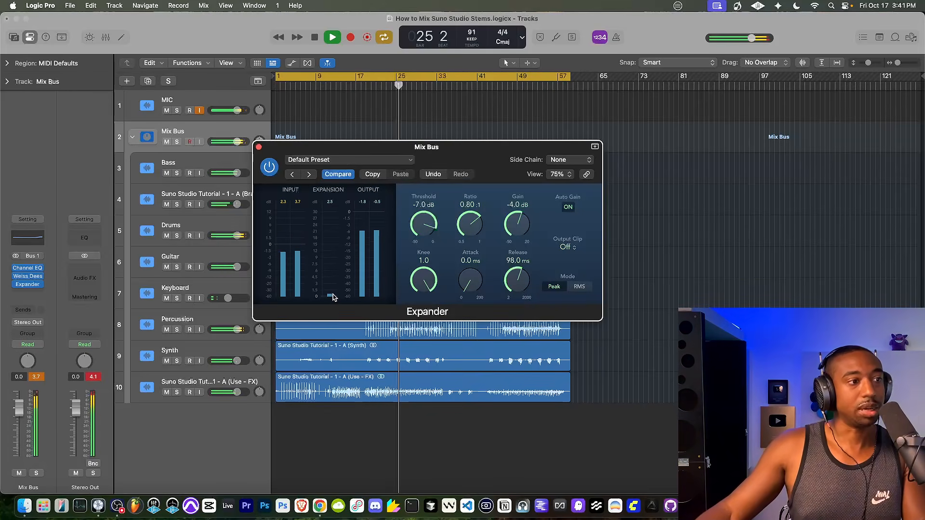
{"action": "left_click", "coordinate": [260, 148]}
{"action": "key", "text": "space"}
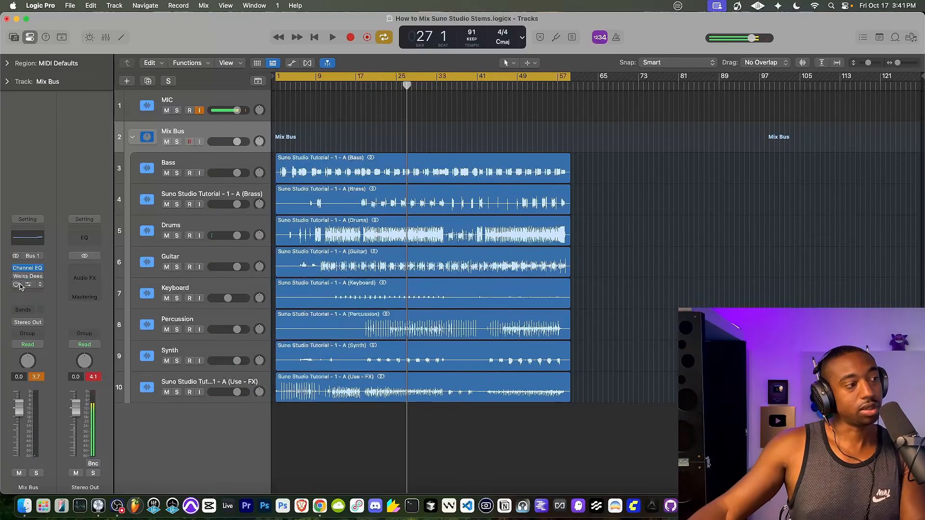
Play the section from around bar 25 repeatedly, comparing the Mix Bus level with the Expander enabled and bypassed, then stop playback.
{"action": "left_click", "coordinate": [397, 88]}
{"action": "key", "text": "space"}
{"action": "key", "text": "space"}
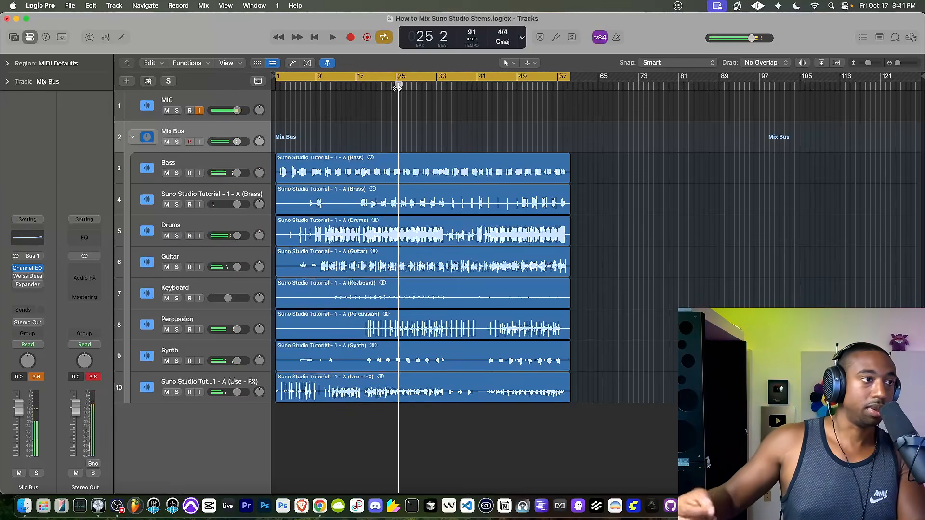
{"action": "left_click", "coordinate": [397, 89]}
{"action": "key", "text": "space"}
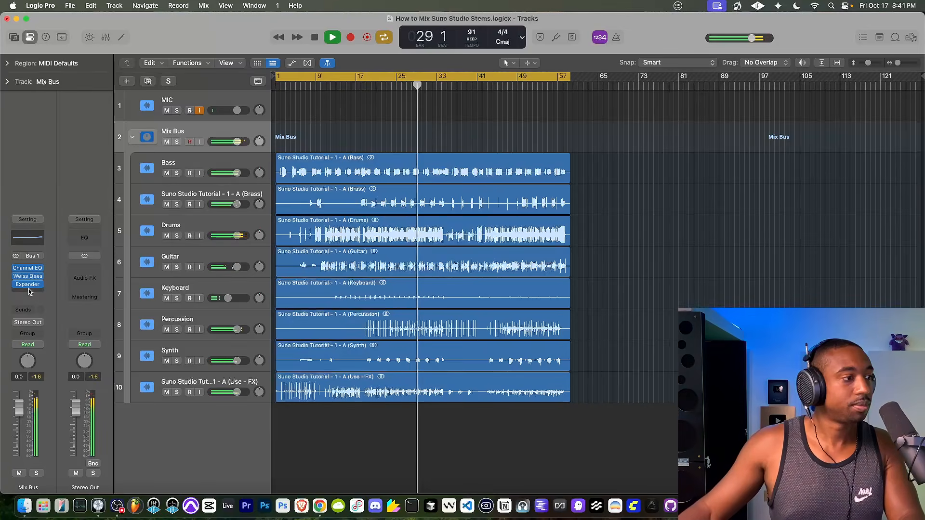
{"action": "key", "text": "space"}
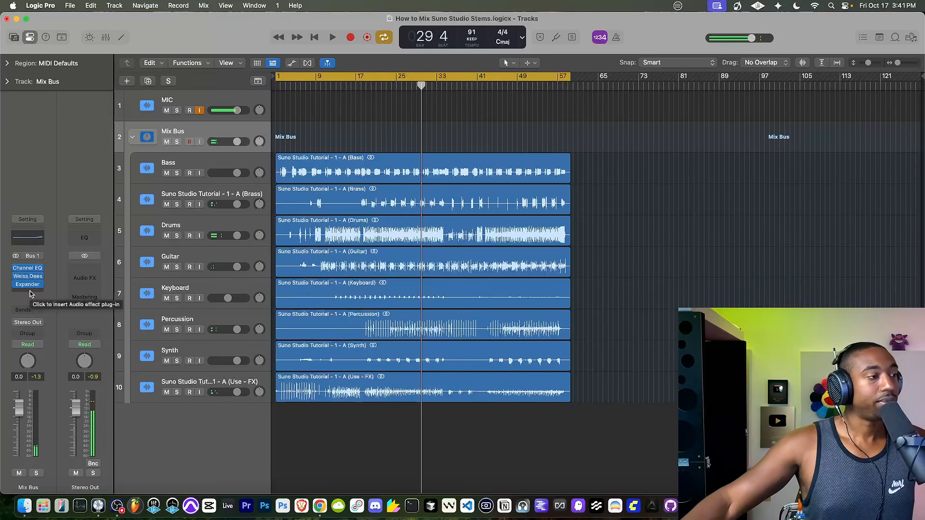
{"action": "left_click", "coordinate": [17, 285]}
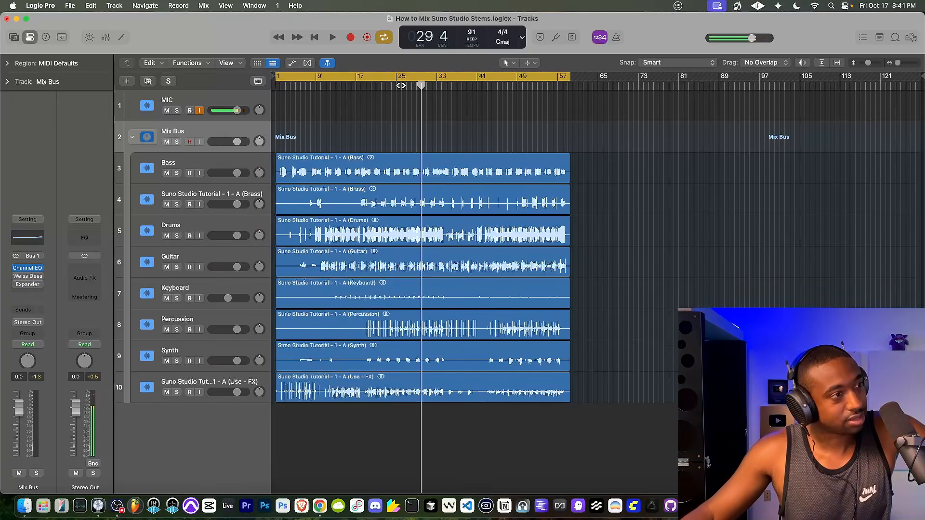
{"action": "double_click", "coordinate": [399, 86]}
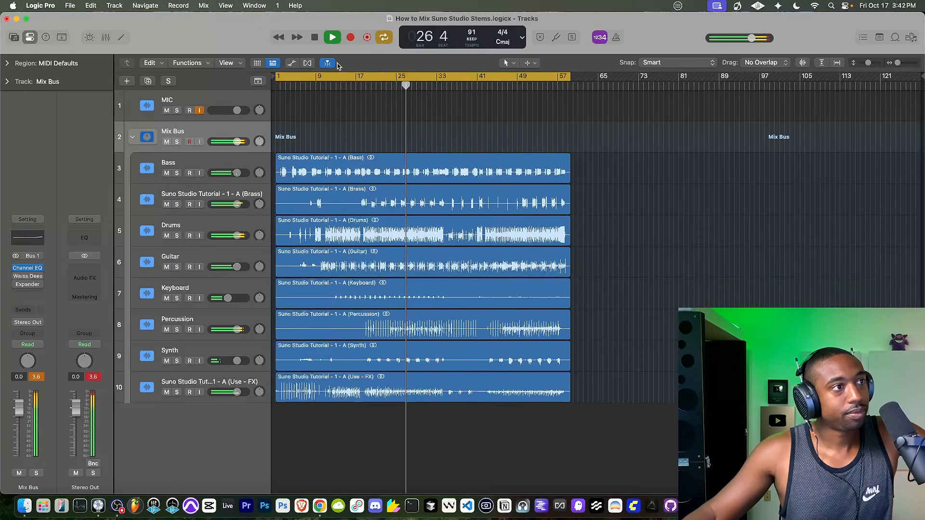
{"action": "left_click", "coordinate": [314, 37]}
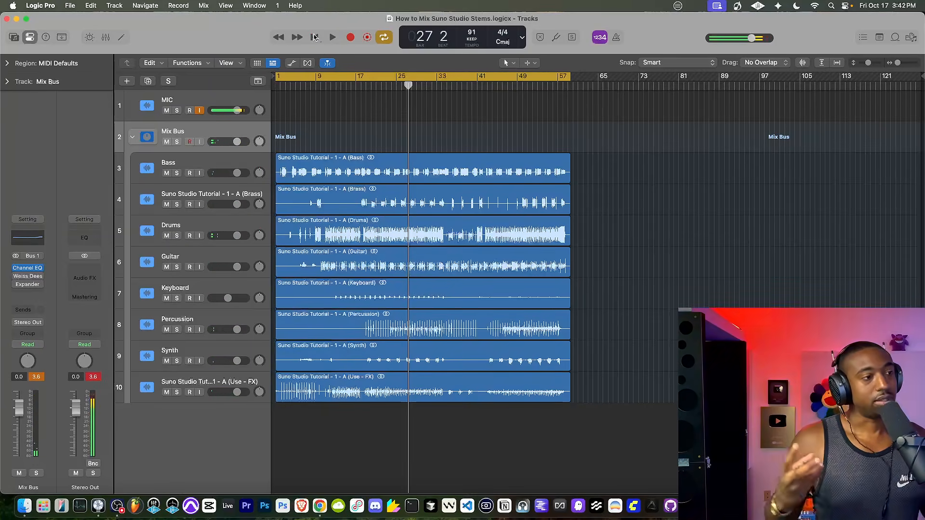
Reset the peak level readouts and play the mix from the beginning and from around bar 20.
{"action": "left_click", "coordinate": [94, 377]}
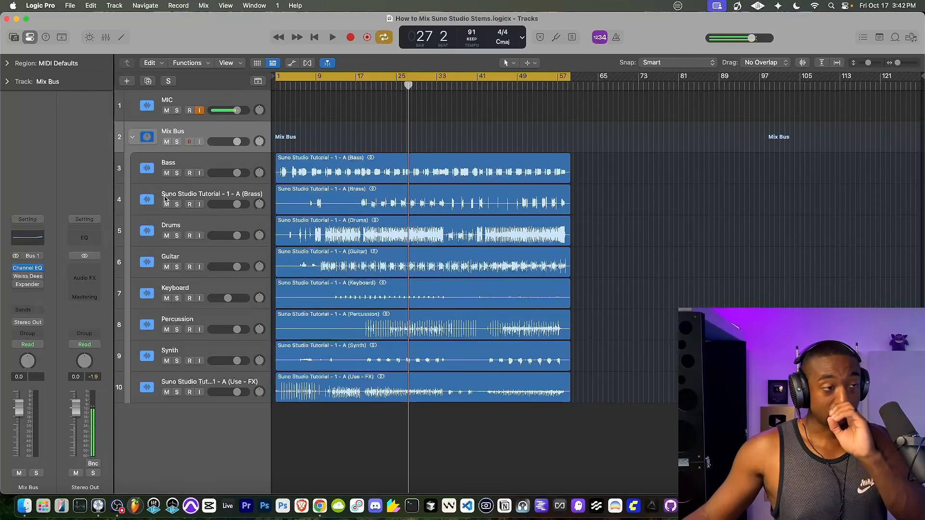
{"action": "key", "text": "space"}
{"action": "key", "text": "space"}
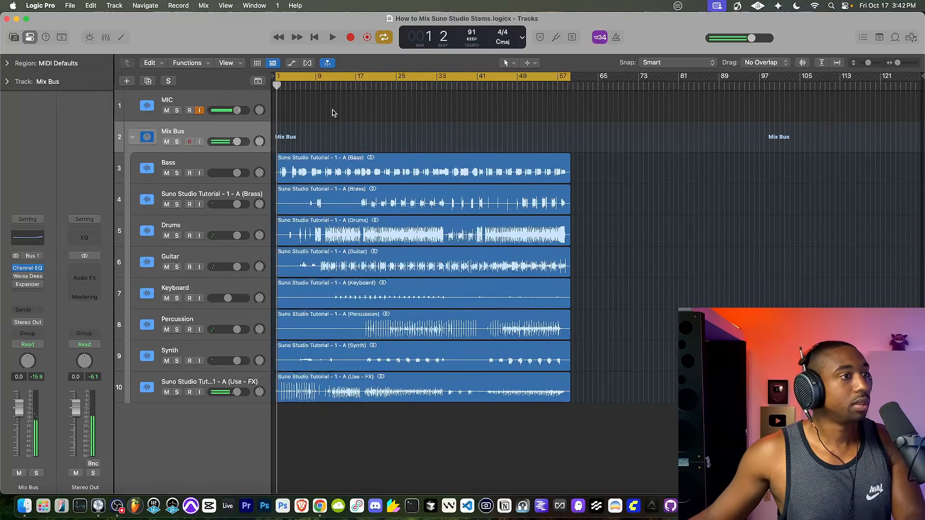
{"action": "left_click", "coordinate": [369, 86]}
{"action": "key", "text": "space"}
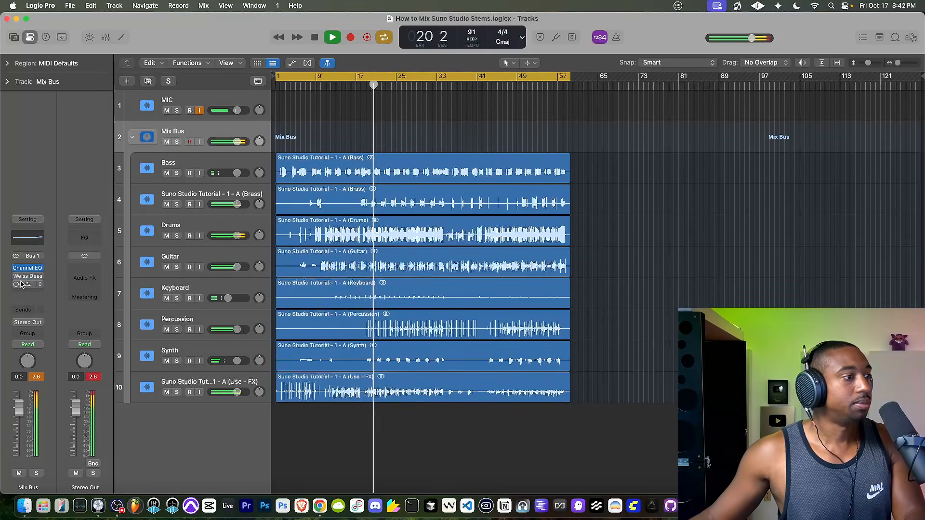
Set the 7500 Hz high-shelf gain in the Mix Bus Channel EQ to 0.0 dB, listen from bar 22, and close the EQ.
{"action": "left_click", "coordinate": [29, 268]}
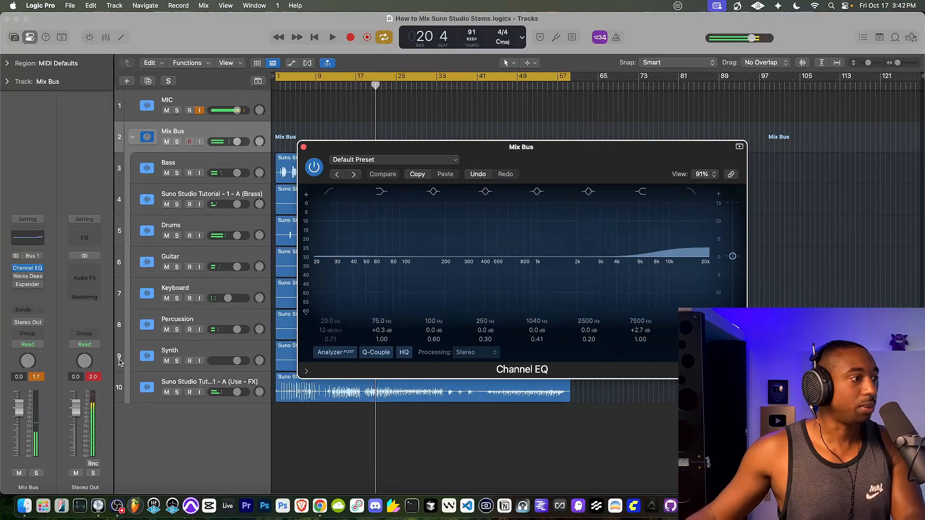
{"action": "key", "text": "Return"}
{"action": "key", "text": "space"}
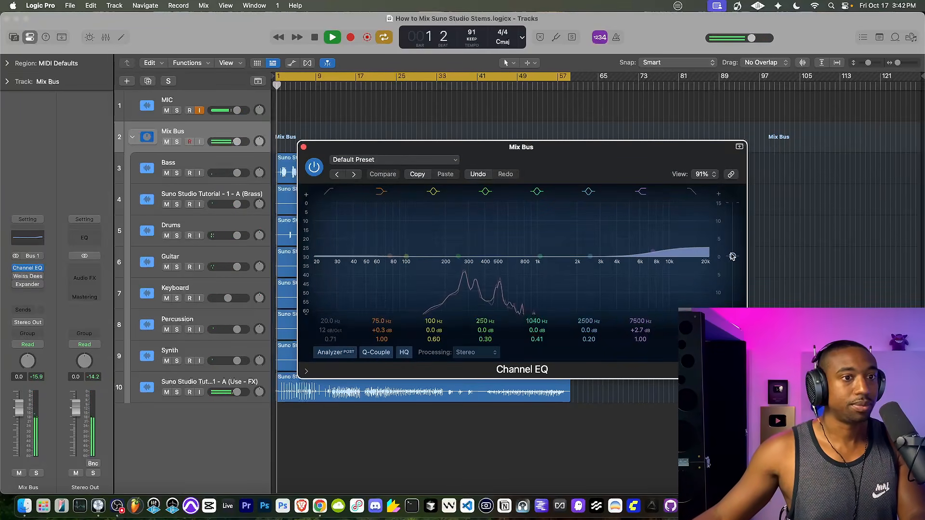
{"action": "double_click", "coordinate": [643, 330]}
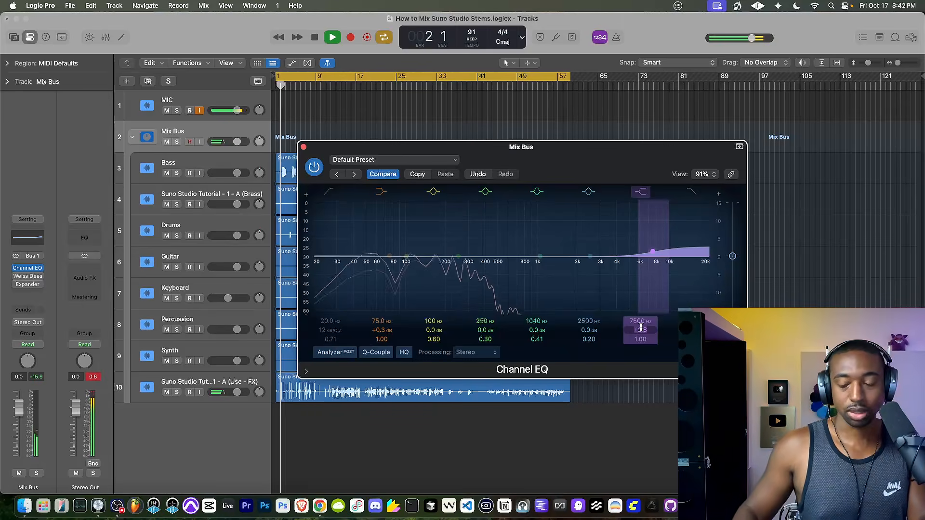
{"action": "type", "text": "0"}
{"action": "key", "text": "Return"}
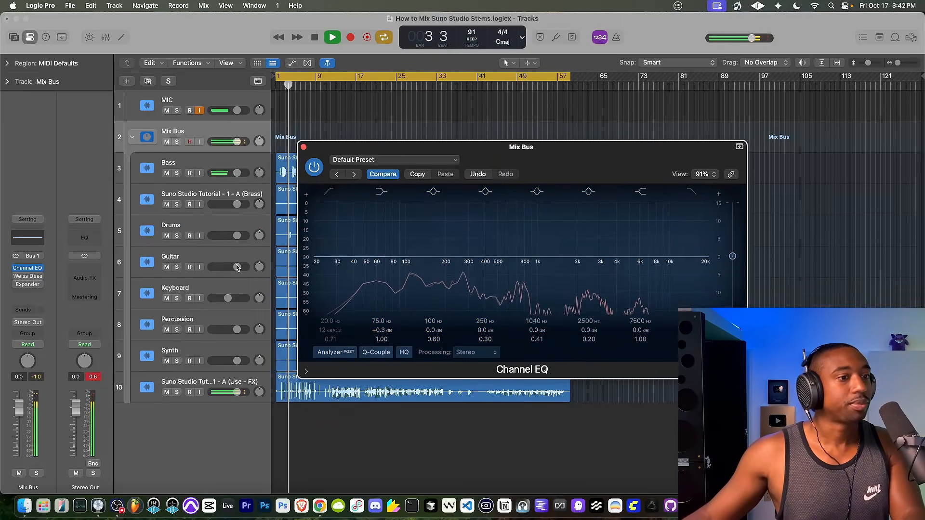
{"action": "left_click", "coordinate": [383, 85]}
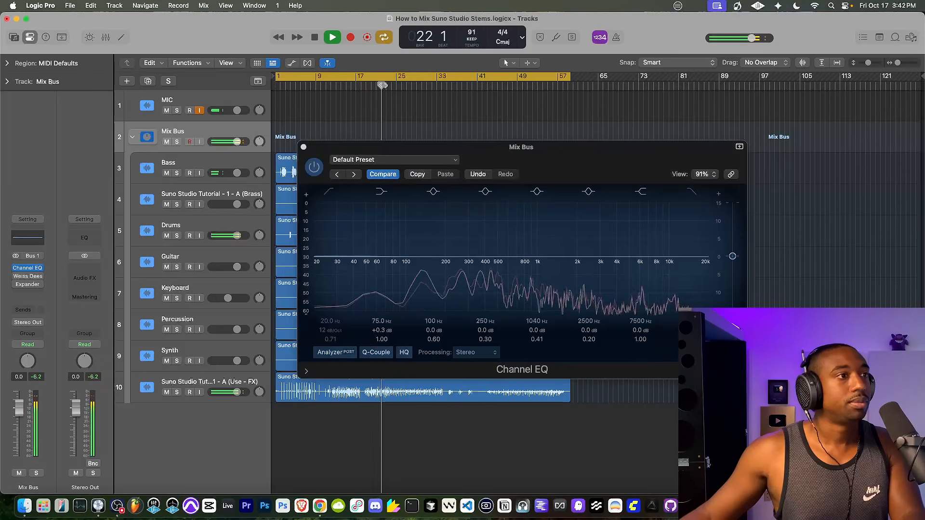
{"action": "left_click", "coordinate": [303, 147]}
{"action": "key", "text": "space"}
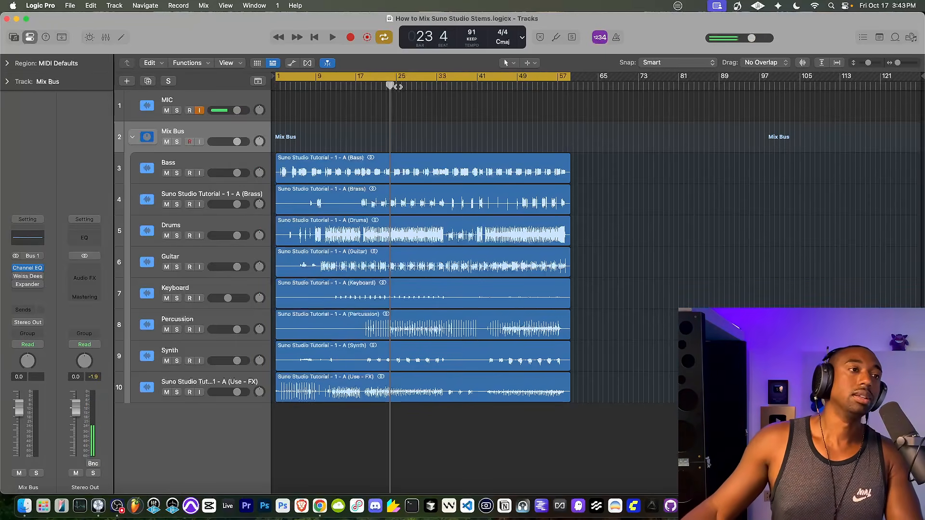
Play the mix from around bar 24, reset the peak levels, and open the enabled Expander on the Mix Bus.
{"action": "left_click_drag", "start_coordinate": [390, 86], "coordinate": [398, 86]}
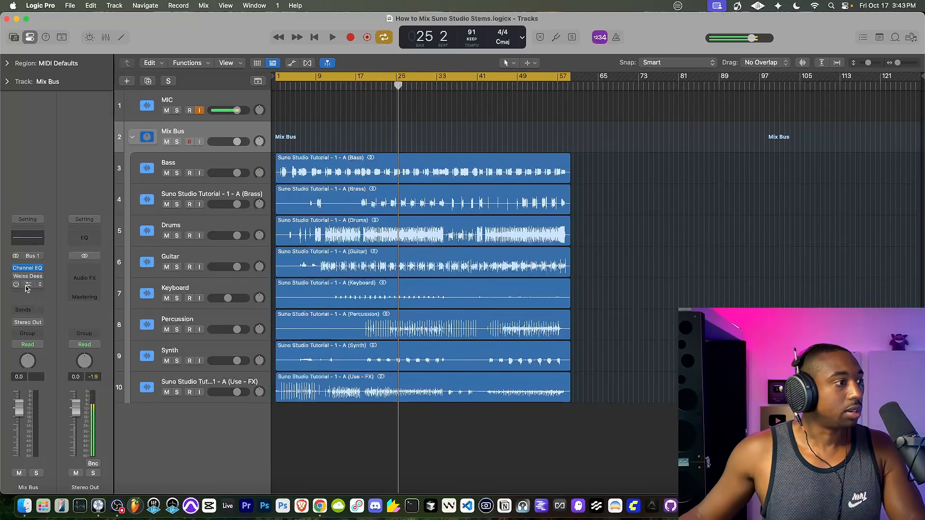
{"action": "left_click", "coordinate": [391, 88]}
{"action": "key", "text": "space"}
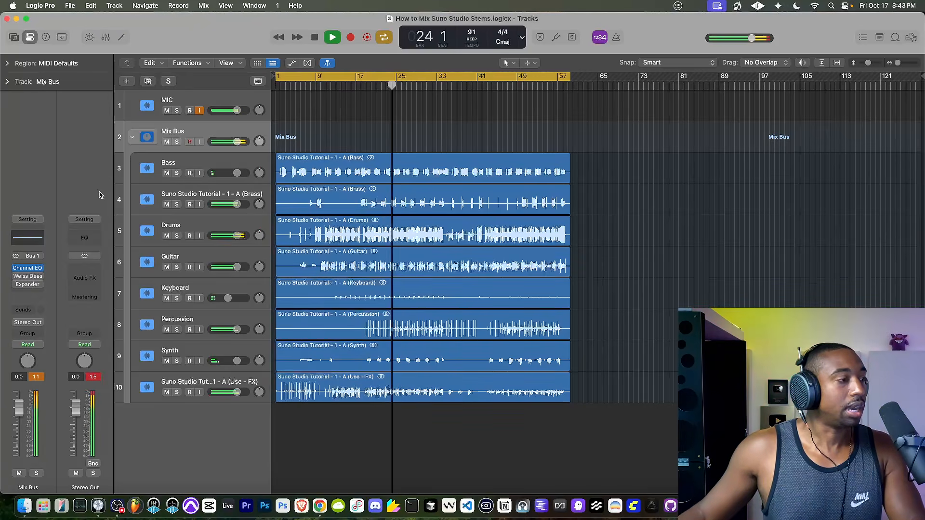
{"action": "left_click", "coordinate": [94, 377]}
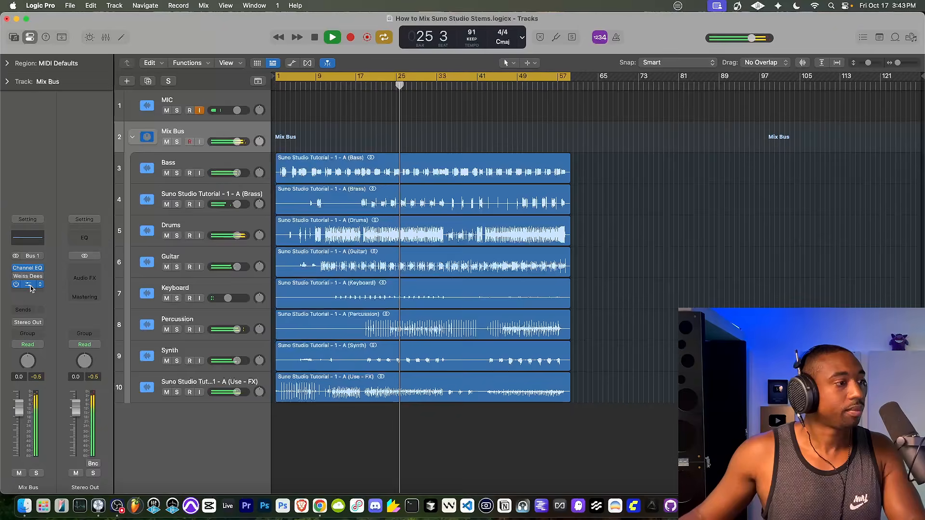
{"action": "left_click", "coordinate": [29, 285]}
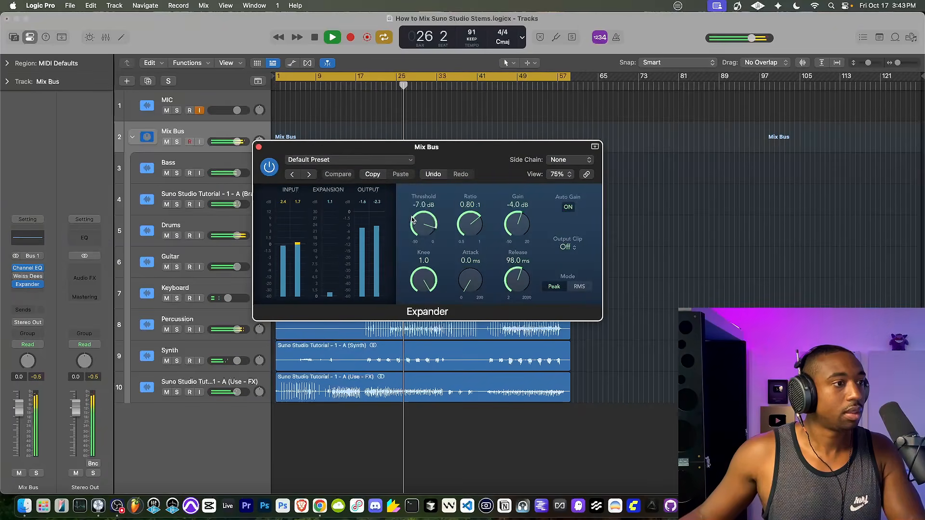
Bypass the Expander, reset the peak levels, and play the mix from bar 28 to check its unprocessed level.
{"action": "left_click", "coordinate": [270, 166]}
{"action": "key", "text": "space"}
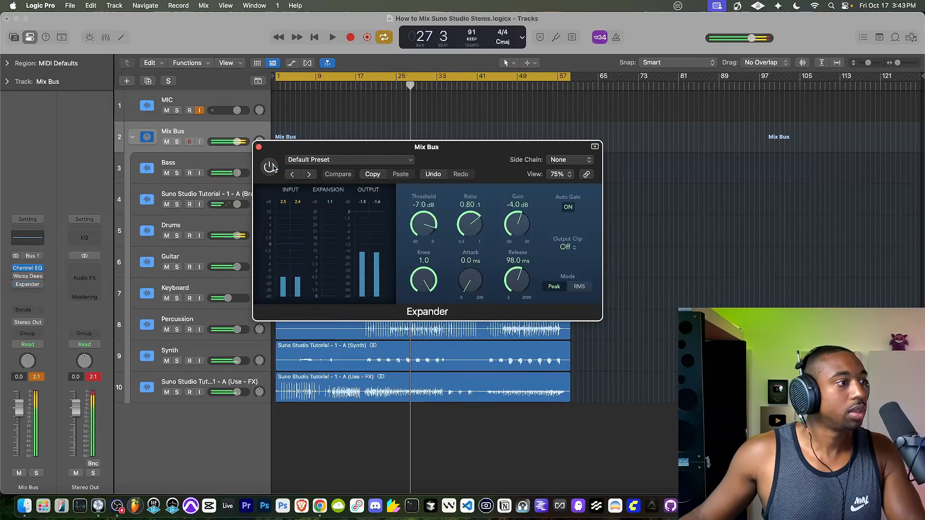
{"action": "left_click", "coordinate": [37, 378]}
{"action": "left_click", "coordinate": [416, 91]}
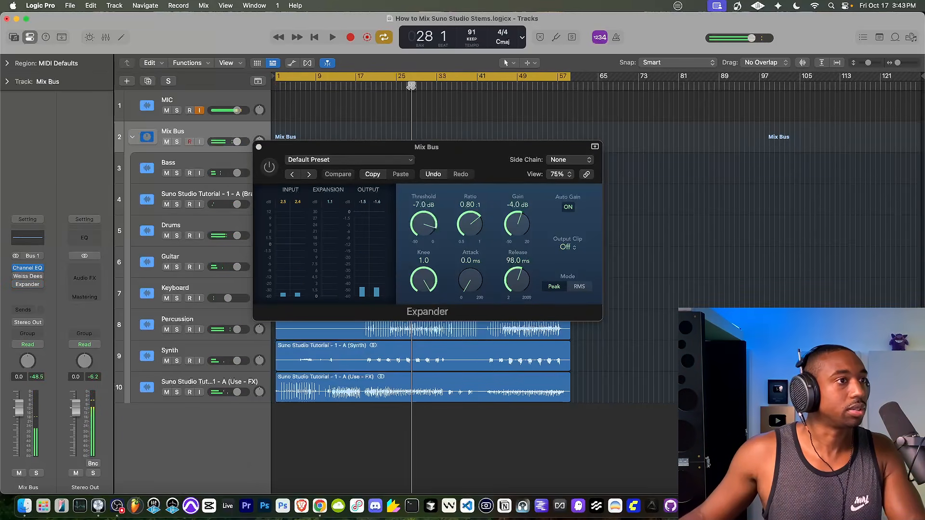
{"action": "key", "text": "space"}
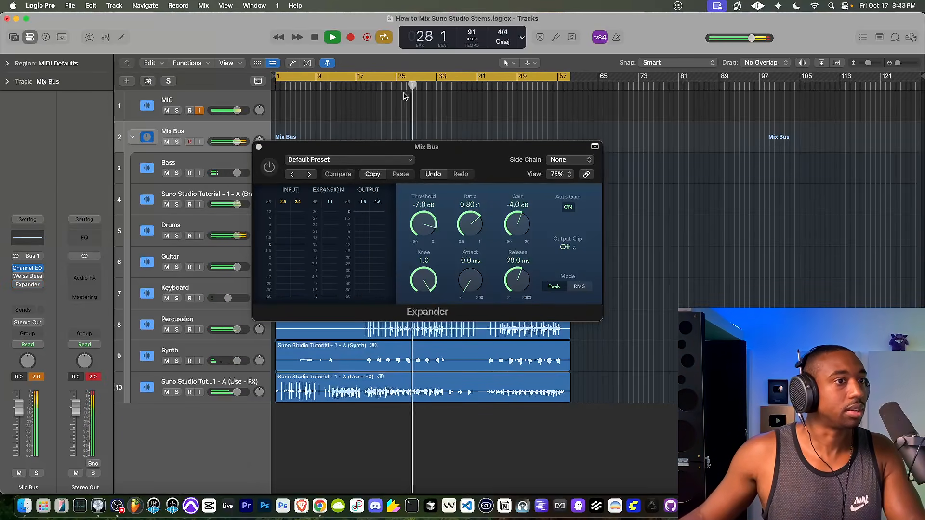
Turn the Expander's Auto Gain off and compare the playing mix with the Expander bypassed and enabled.
{"action": "left_click", "coordinate": [560, 208]}
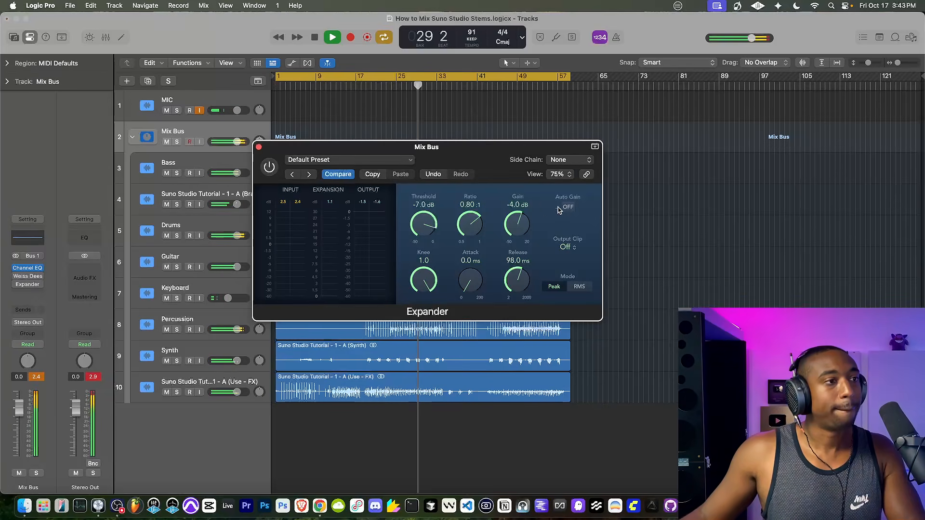
{"action": "left_click", "coordinate": [268, 168]}
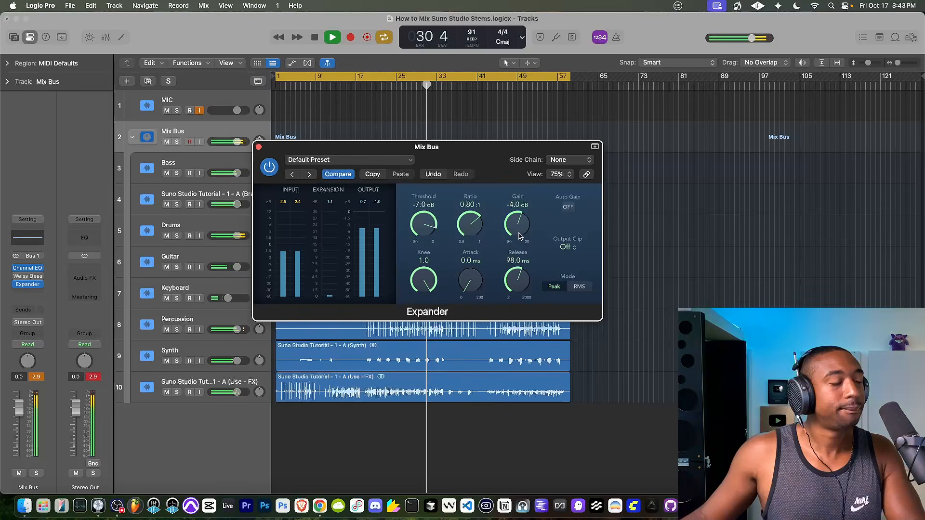
{"action": "left_click", "coordinate": [36, 377]}
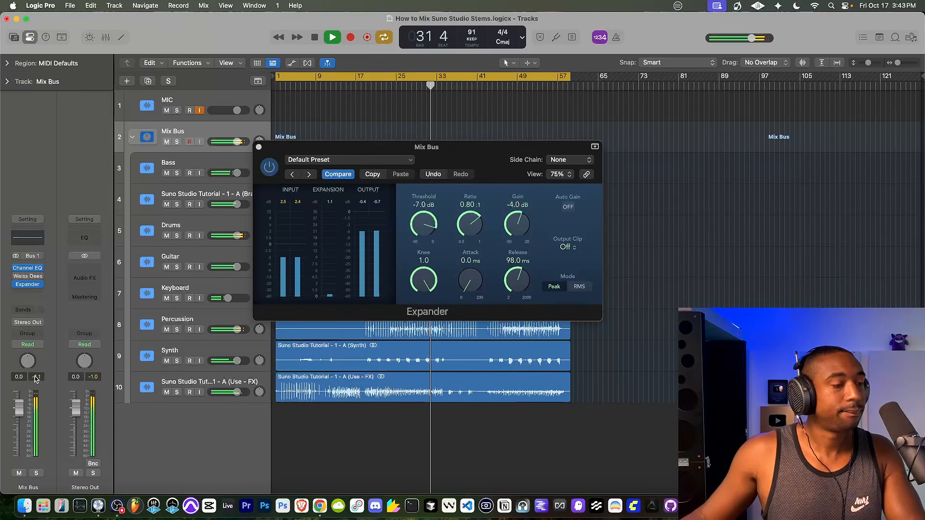
{"action": "left_click", "coordinate": [269, 167]}
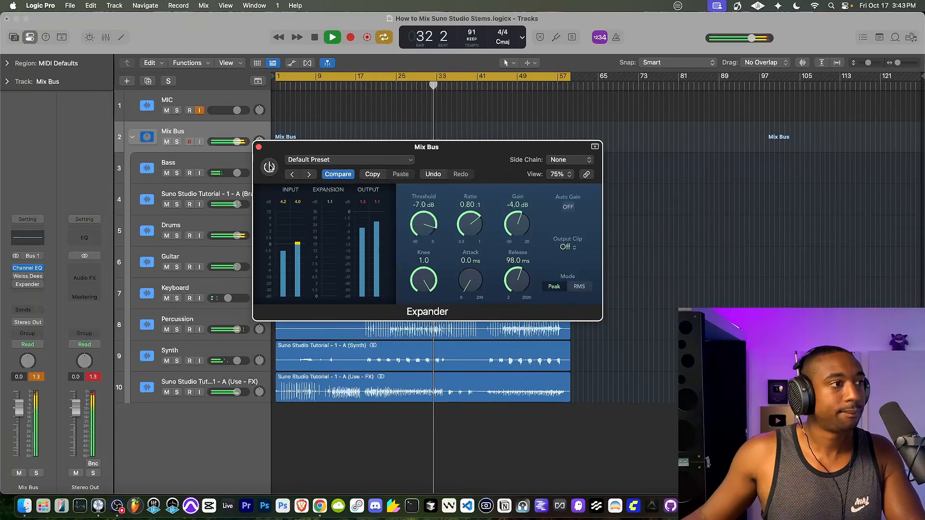
{"action": "left_click", "coordinate": [269, 167]}
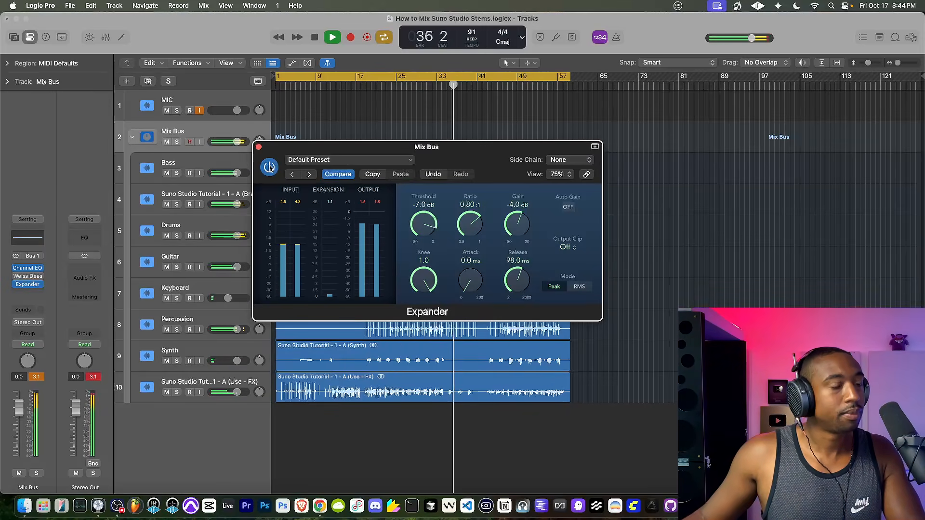
{"action": "left_click", "coordinate": [395, 86]}
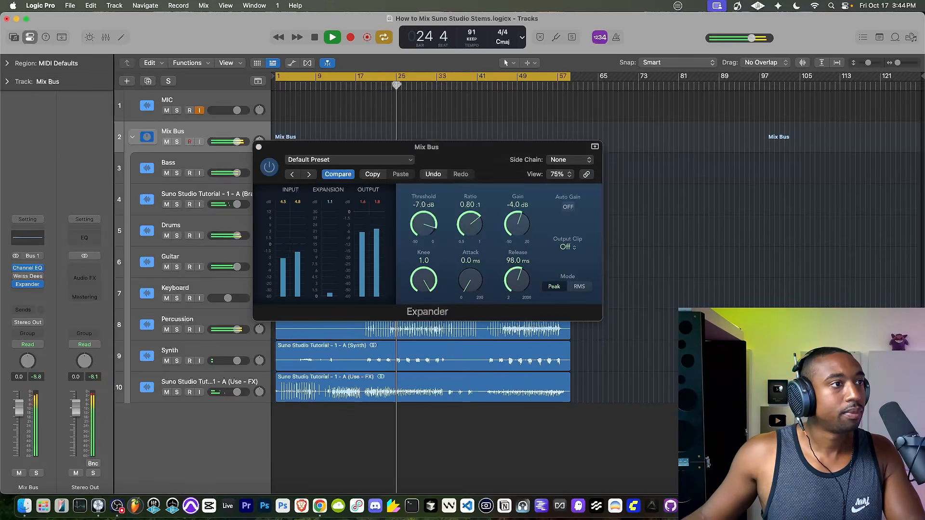
{"action": "left_click", "coordinate": [271, 167]}
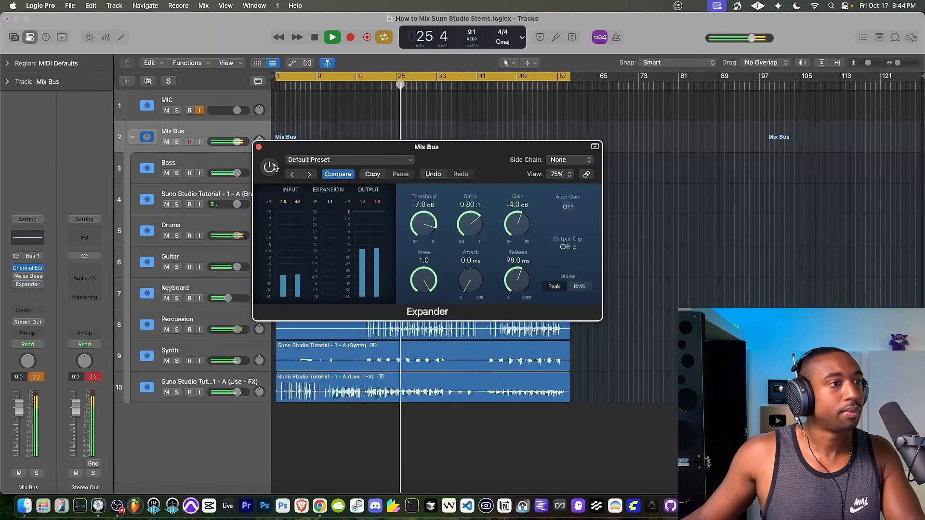
{"action": "left_click", "coordinate": [270, 166]}
Try the Expander's gain at -0.5 dB against bypass, settle on -3.0 dB, and stop playback.
{"action": "left_click_drag", "start_coordinate": [516, 235], "coordinate": [517, 224]}
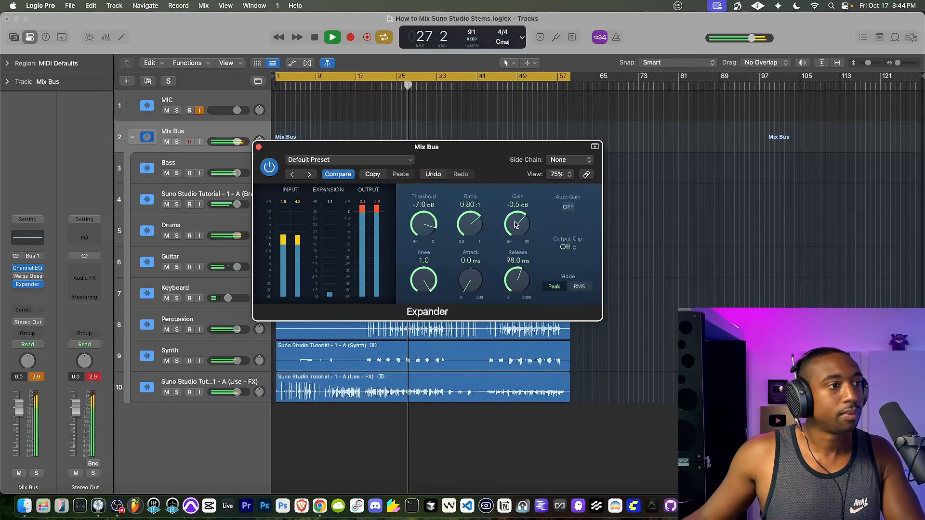
{"action": "left_click", "coordinate": [270, 167]}
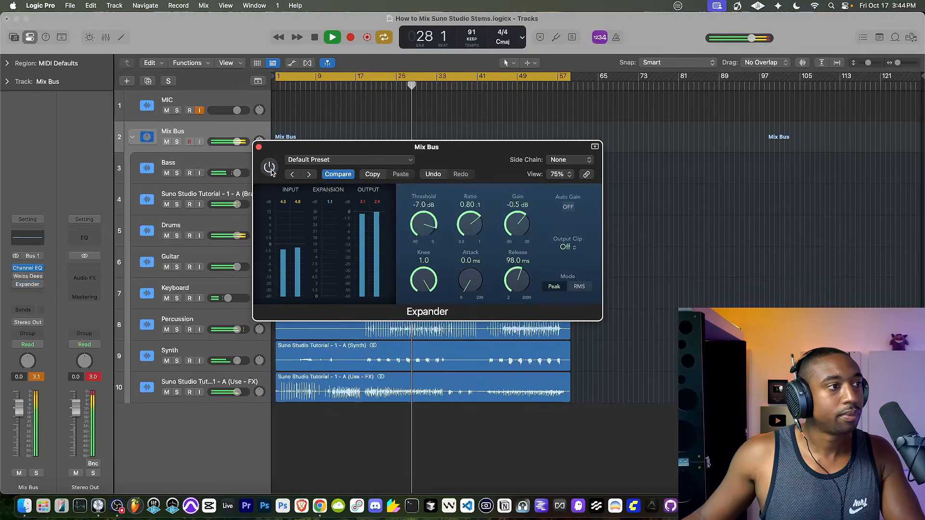
{"action": "left_click", "coordinate": [270, 166]}
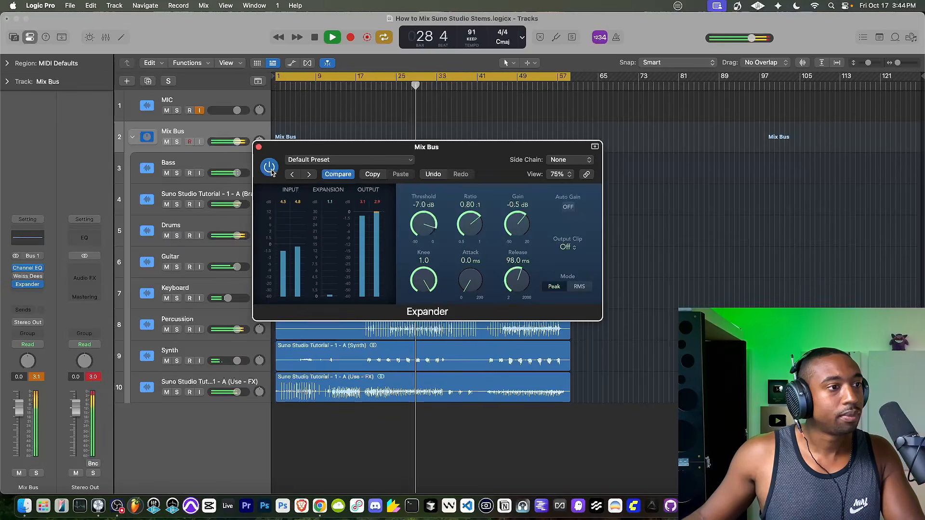
{"action": "key", "text": "space"}
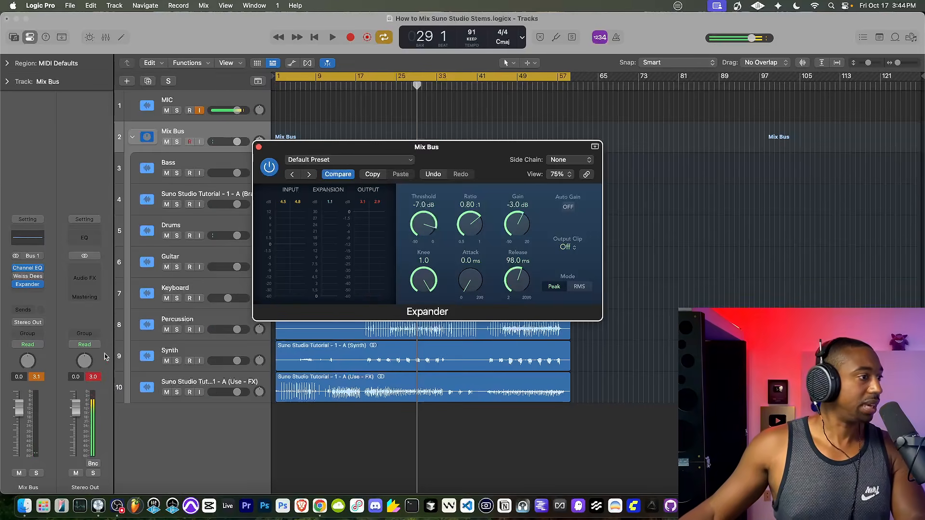
Reset the peak level readouts and play the mix again from bar 28 to check the new Expander level.
{"action": "left_click", "coordinate": [94, 378]}
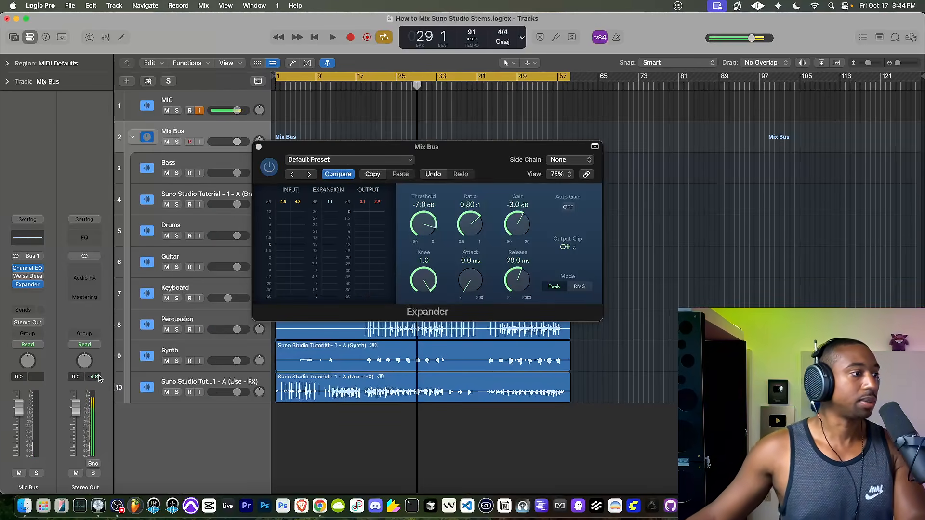
{"action": "left_click", "coordinate": [411, 90]}
{"action": "key", "text": "space"}
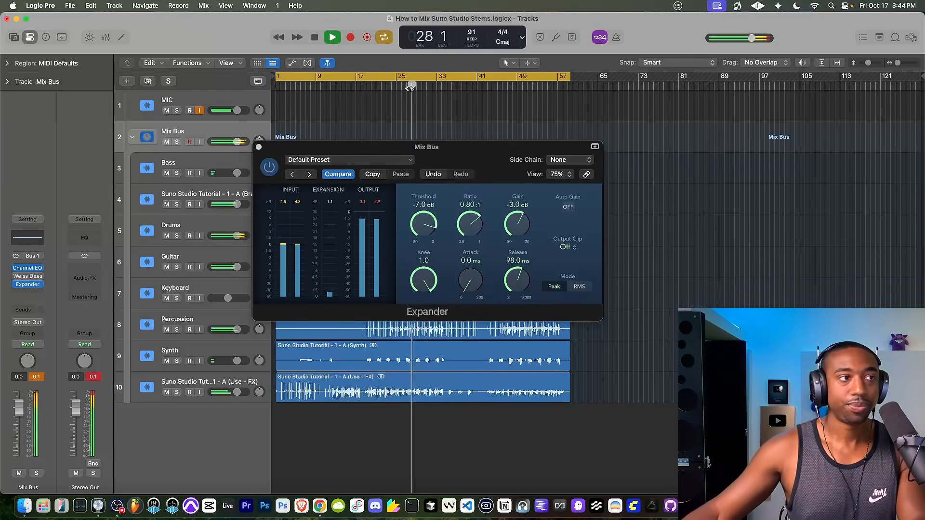
Set the Expander's gain to -7.5 dB and play the mix briefly from bar 30 to check its level.
{"action": "left_click", "coordinate": [89, 378]}
{"action": "key", "text": "space"}
{"action": "left_click_drag", "start_coordinate": [518, 220], "coordinate": [517, 226]}
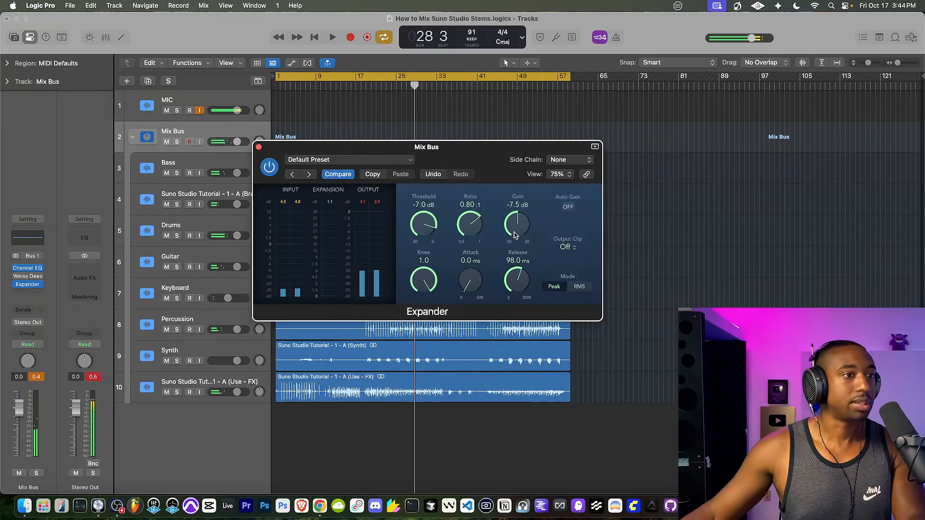
{"action": "left_click", "coordinate": [422, 88]}
{"action": "key", "text": "space"}
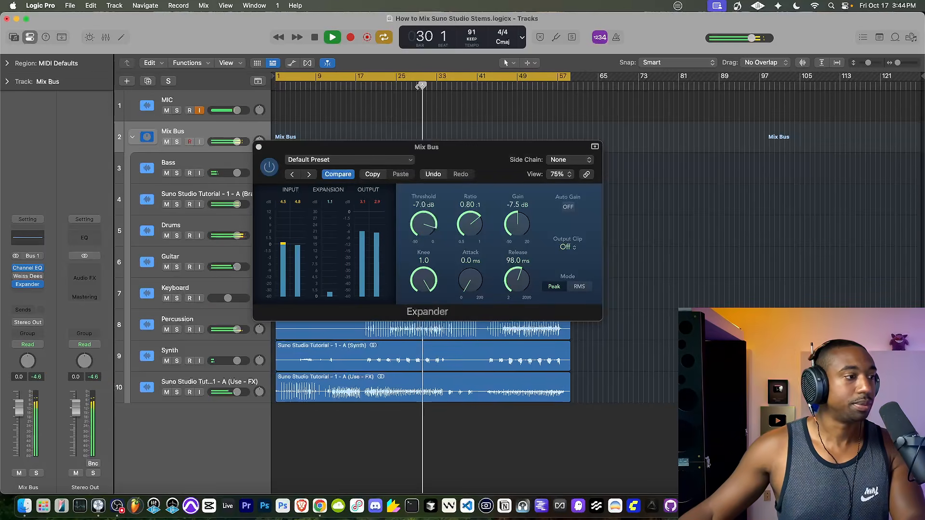
{"action": "key", "text": "space"}
Insert a Limiter after the Expander on the Mix Bus and set its lookahead to 10.0 ms.
{"action": "left_click", "coordinate": [31, 293]}
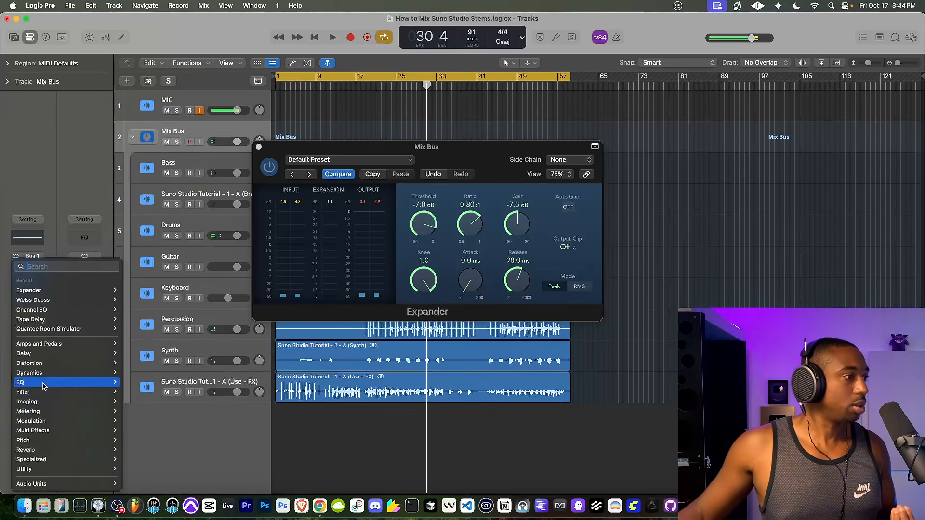
{"action": "mouse_move", "coordinate": [47, 372]}
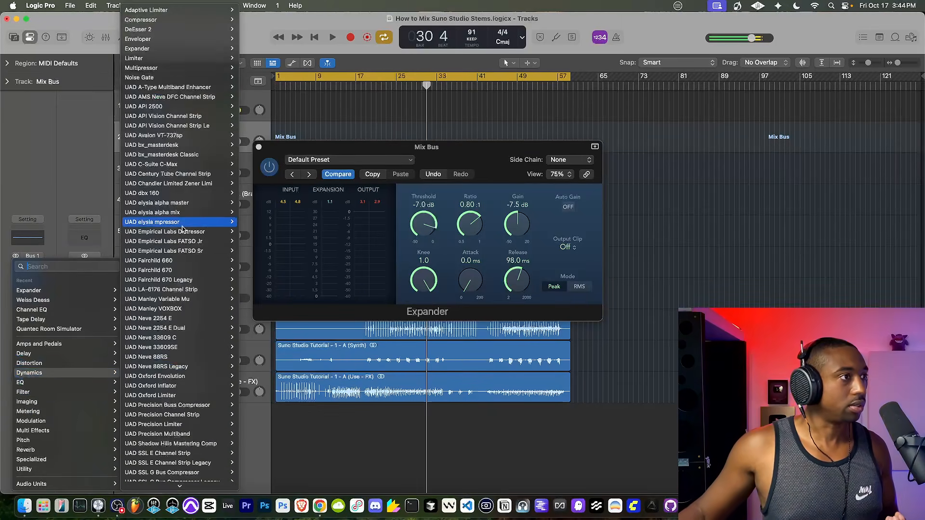
{"action": "left_click", "coordinate": [175, 58]}
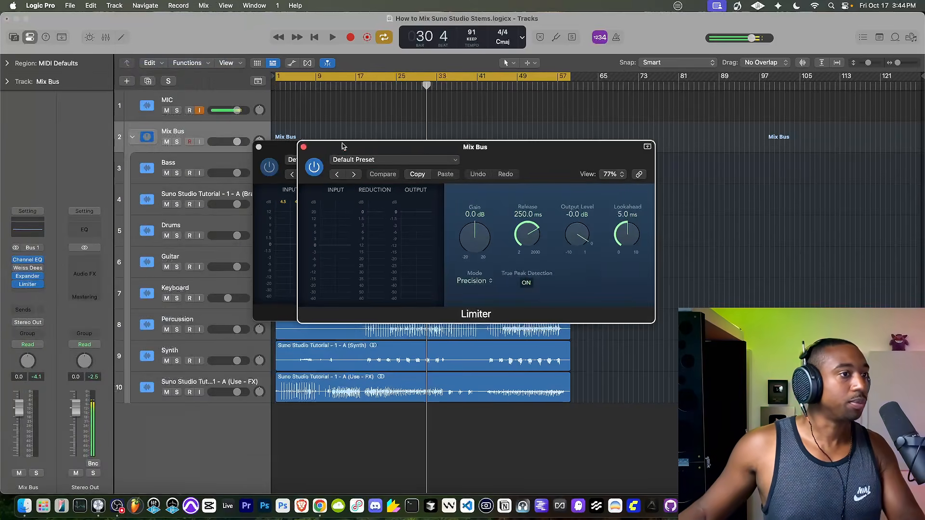
{"action": "left_click_drag", "start_coordinate": [480, 156], "coordinate": [405, 160]}
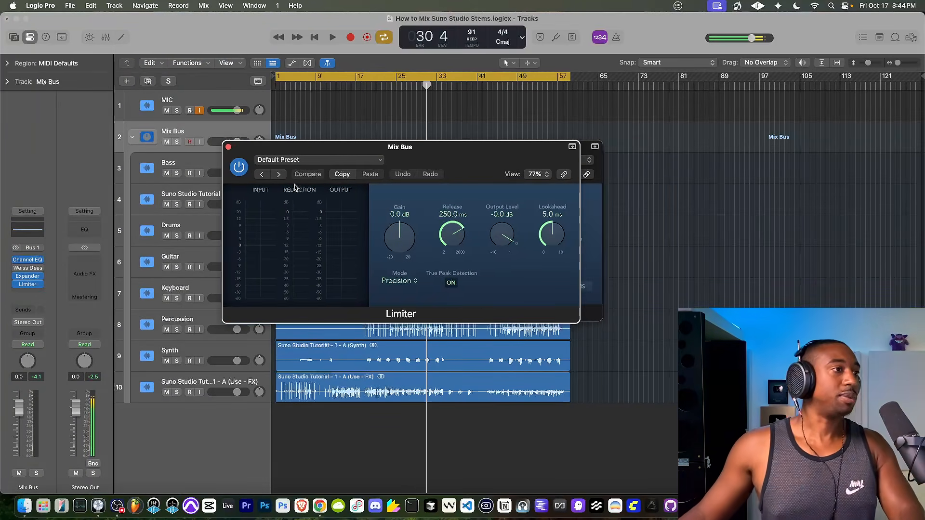
{"action": "left_click_drag", "start_coordinate": [245, 154], "coordinate": [224, 201]}
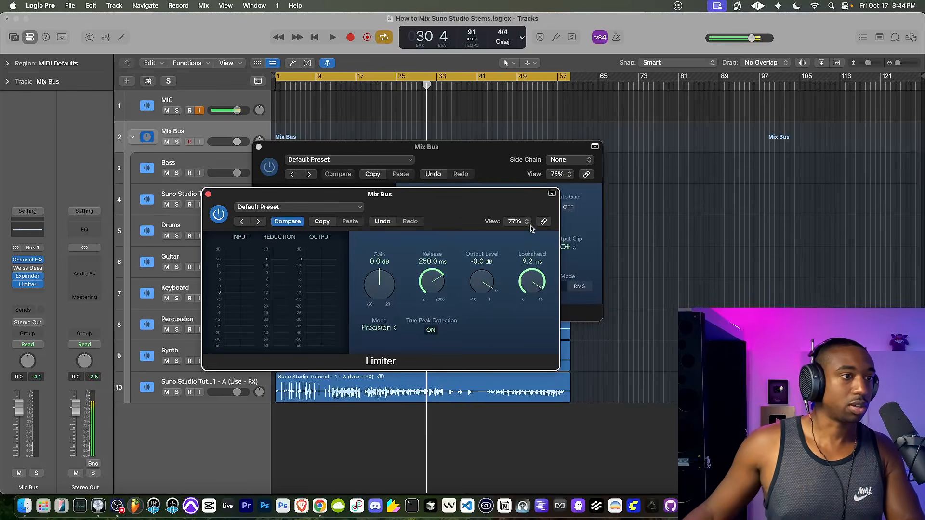
{"action": "left_click_drag", "start_coordinate": [531, 232], "coordinate": [530, 218]}
{"action": "left_click_drag", "start_coordinate": [442, 207], "coordinate": [499, 208]}
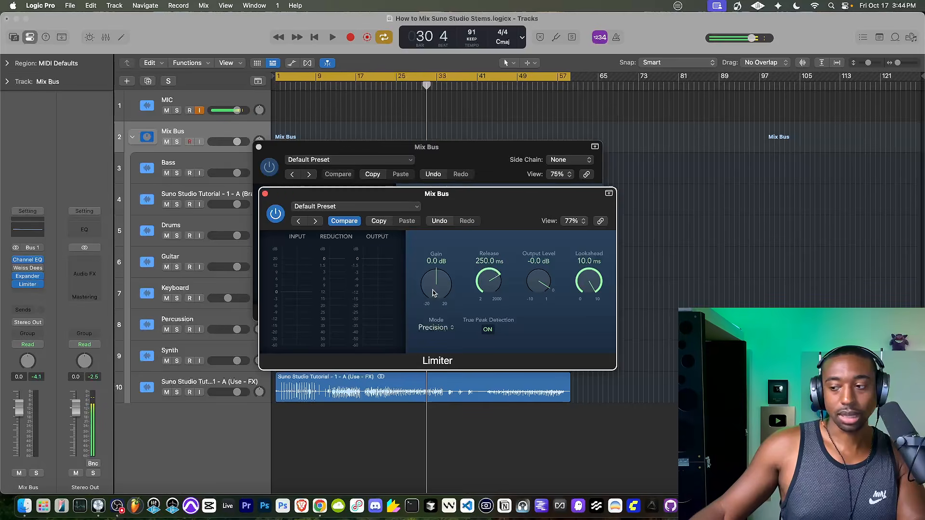
Raise the Mix Bus Limiter's gain to +4.8 dB while the mix plays from the start.
{"action": "key", "text": "space"}
{"action": "left_click_drag", "start_coordinate": [432, 293], "coordinate": [432, 286]}
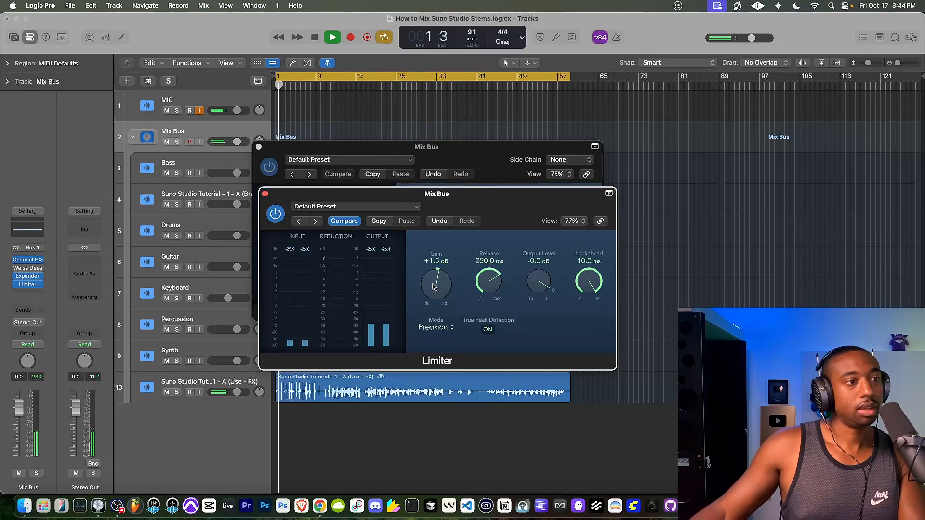
{"action": "left_click_drag", "start_coordinate": [470, 200], "coordinate": [447, 201]}
{"action": "left_click_drag", "start_coordinate": [430, 283], "coordinate": [430, 269]}
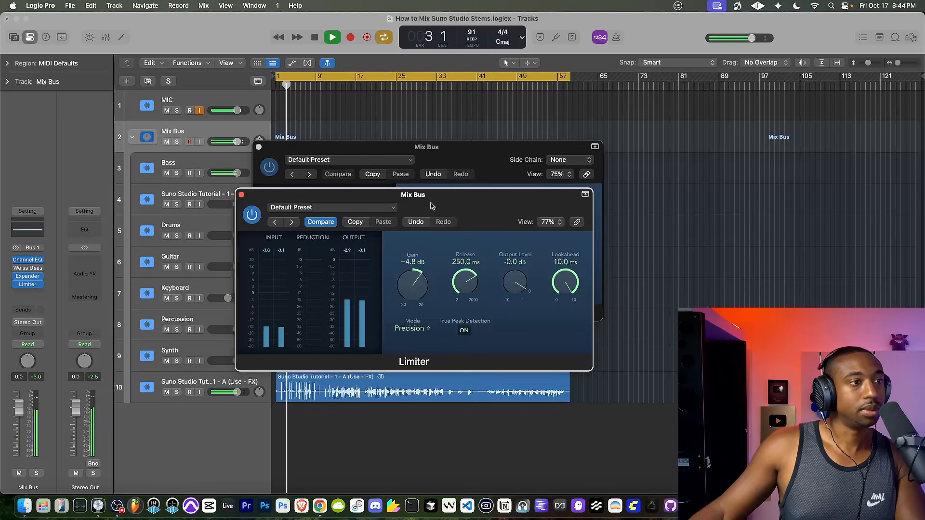
Arrange the Limiter and Expander windows one above the other so both plug-ins' meters can be watched during playback.
{"action": "left_click_drag", "start_coordinate": [432, 207], "coordinate": [411, 312]}
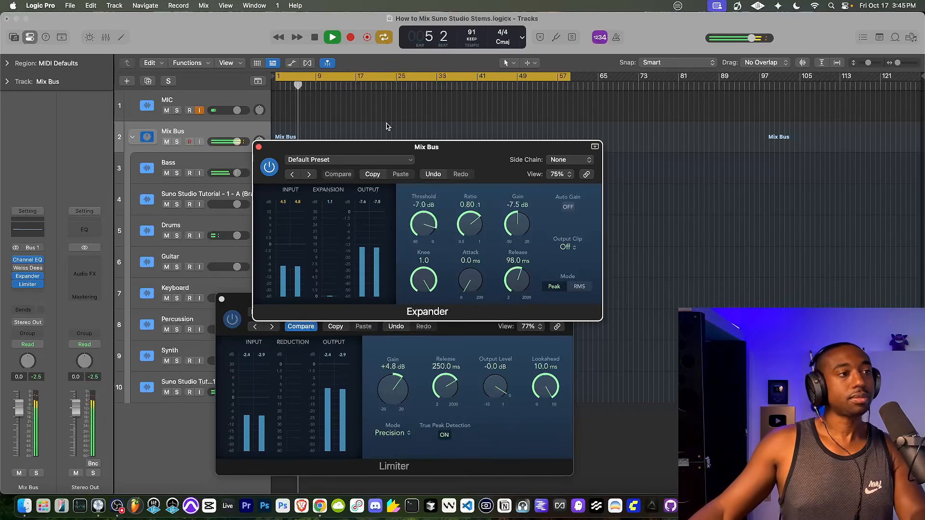
{"action": "left_click_drag", "start_coordinate": [456, 159], "coordinate": [343, 107]}
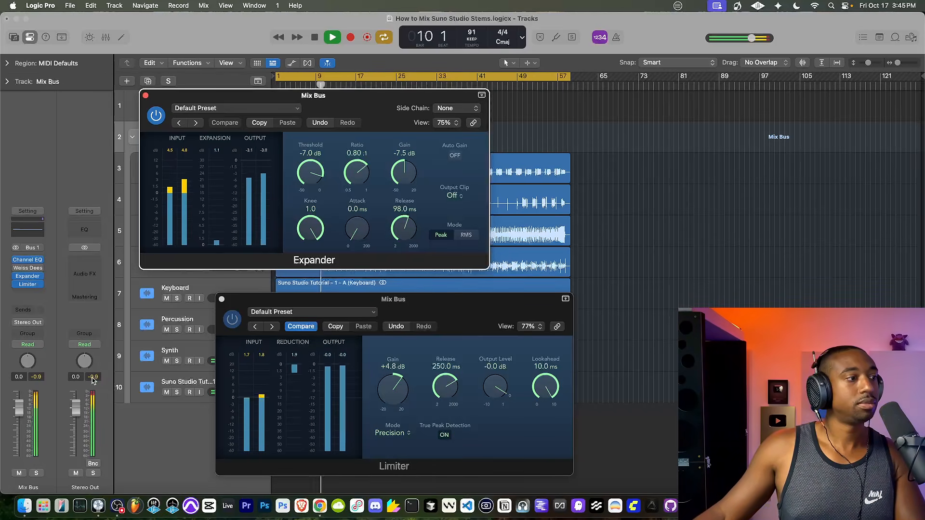
{"action": "left_click", "coordinate": [194, 321]}
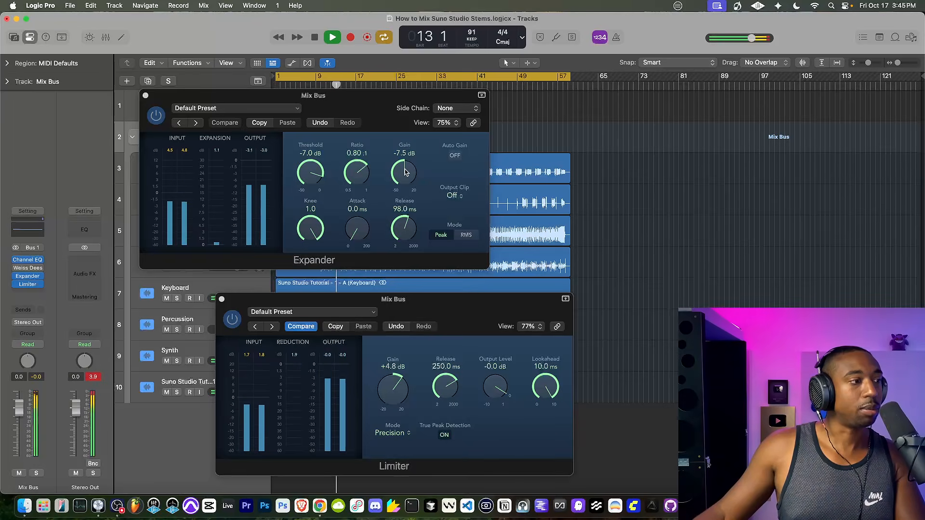
Reset the Stereo Out peak level, try changing the Expander's gain during playback, and stop the mix.
{"action": "left_click", "coordinate": [93, 377]}
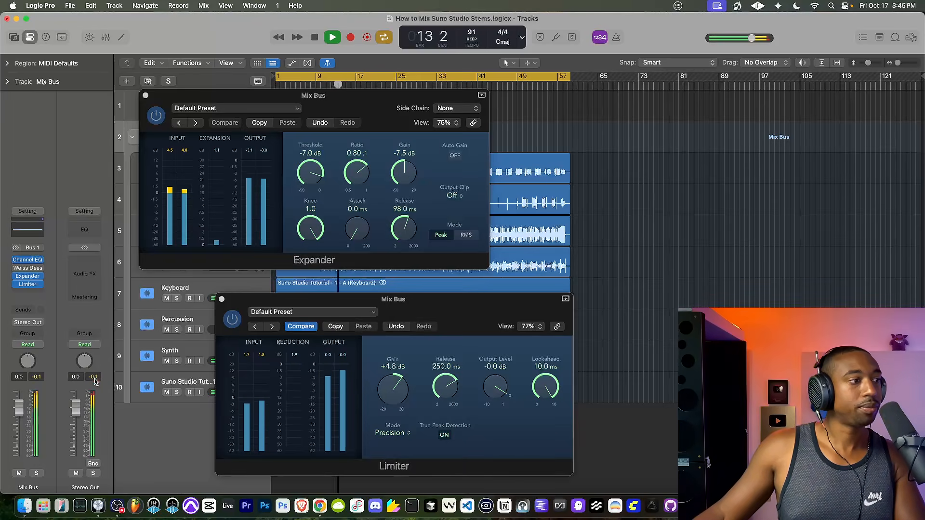
{"action": "left_click", "coordinate": [403, 176]}
{"action": "mouse_move", "coordinate": [403, 176]}
{"action": "left_mouse_down"}
{"action": "mouse_move", "coordinate": [407, 162]}
{"action": "mouse_move", "coordinate": [403, 177]}
{"action": "left_mouse_up"}
{"action": "key", "text": "space"}
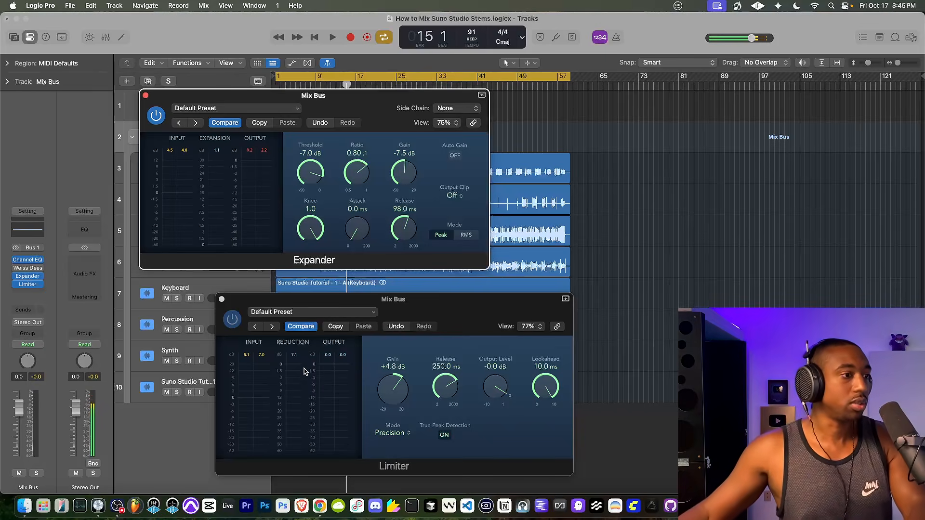
Play the mix from around bar 22, set the Expander's gain to -7.0 dB, and reset the Stereo Out peak level.
{"action": "left_click", "coordinate": [304, 372]}
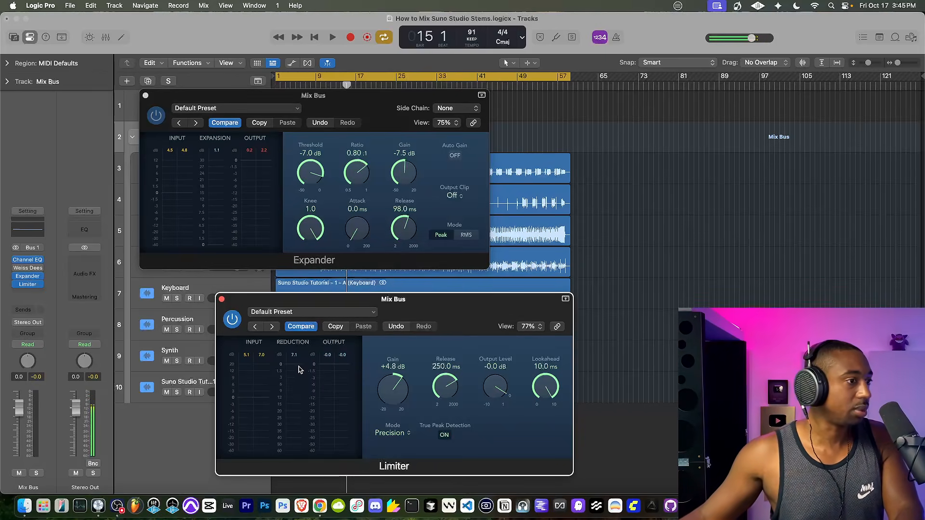
{"action": "key", "text": "Return"}
{"action": "key", "text": "space"}
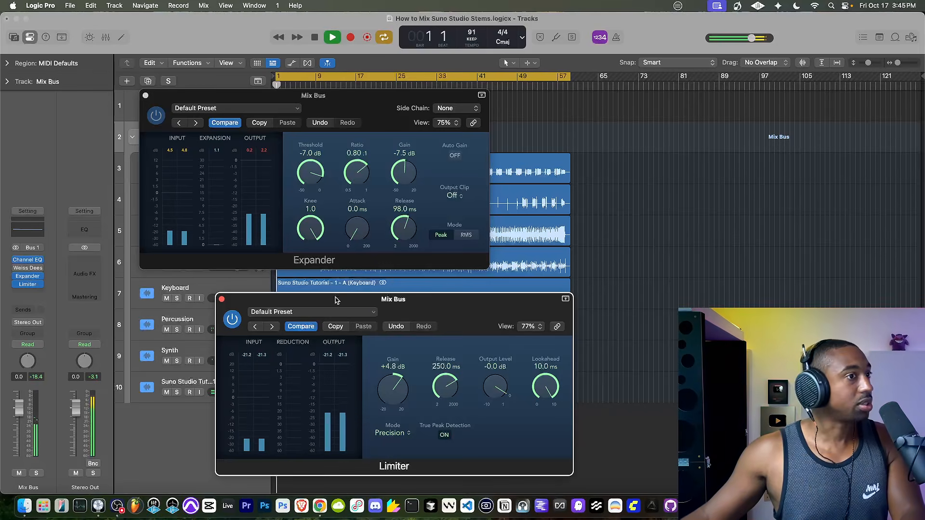
{"action": "left_click", "coordinate": [381, 84]}
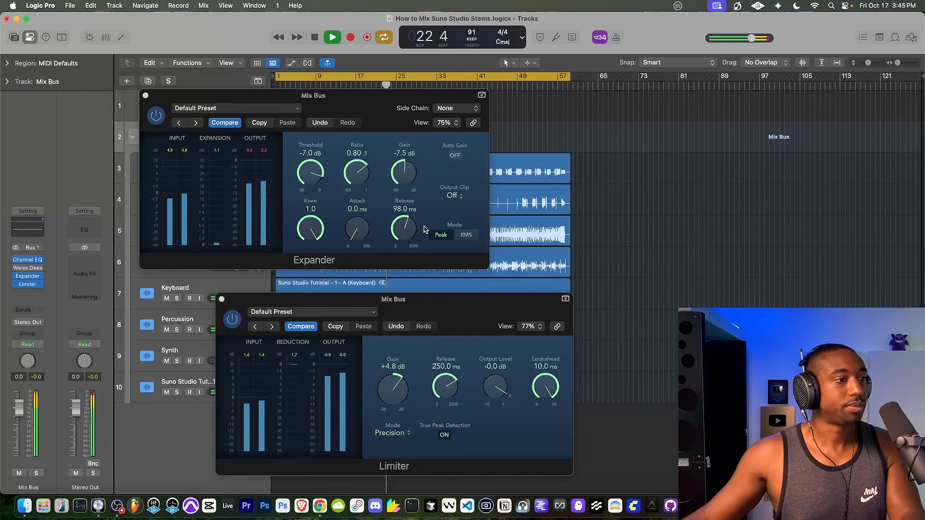
{"action": "left_click_drag", "start_coordinate": [406, 179], "coordinate": [406, 178]}
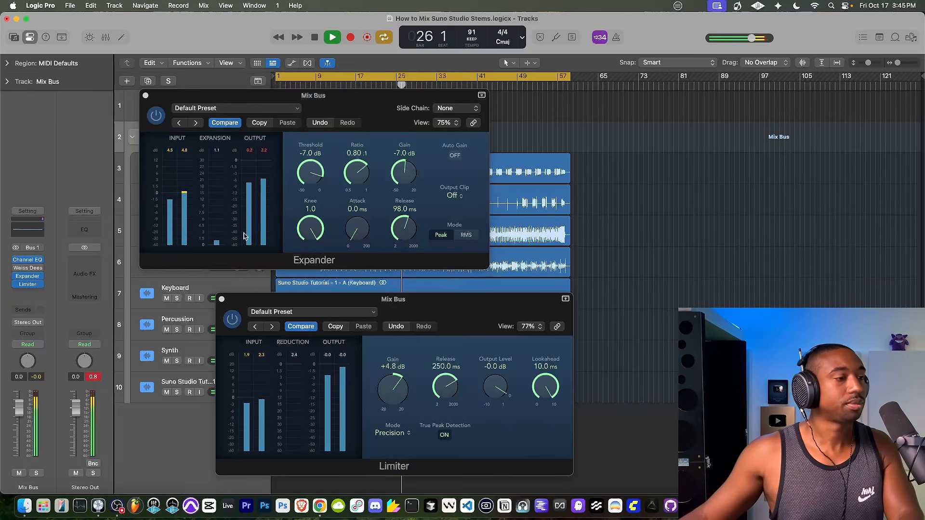
{"action": "left_click", "coordinate": [94, 377]}
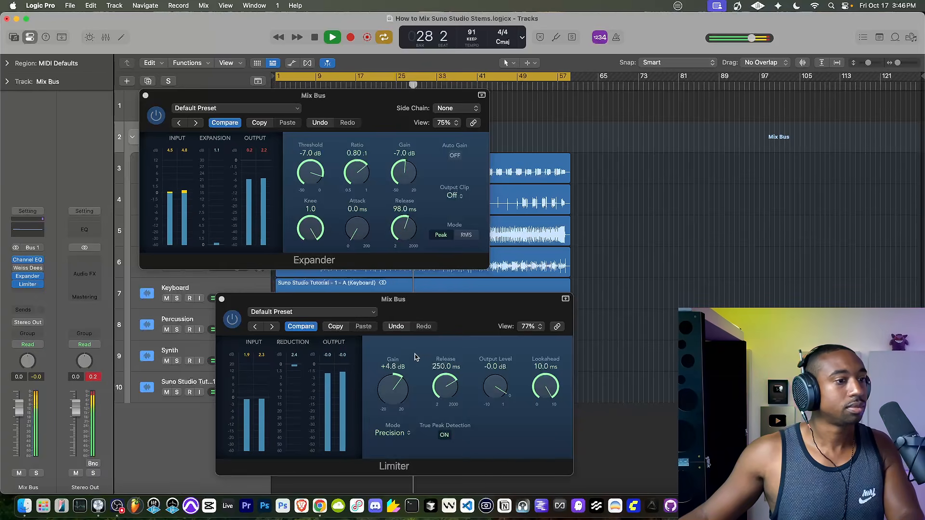
{"action": "key", "text": "space"}
{"action": "left_click", "coordinate": [99, 376]}
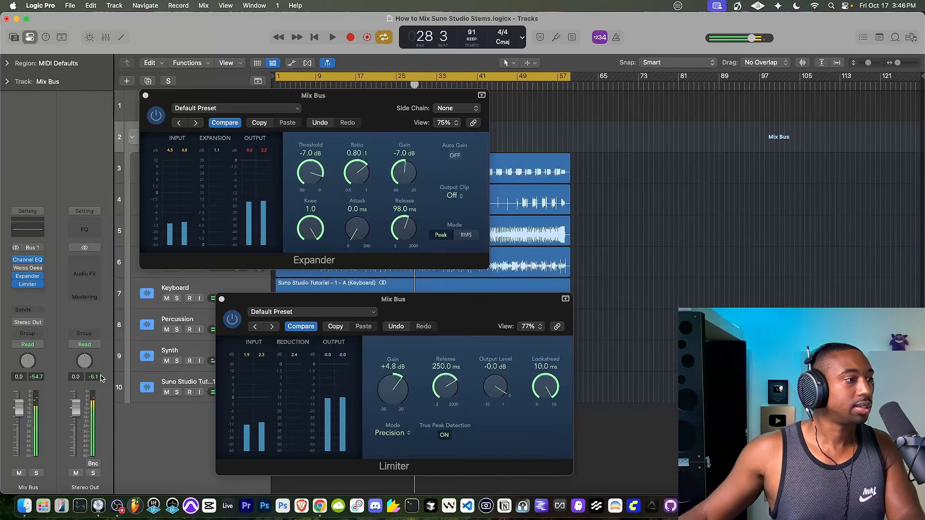
Insert a Limiter on the Stereo Out channel and set its lookahead to 10.0 ms.
{"action": "left_click", "coordinate": [85, 266]}
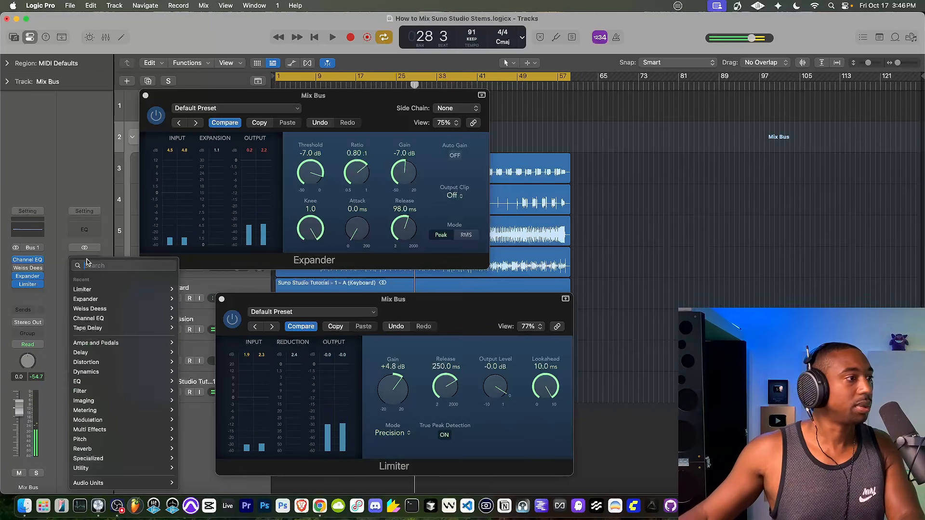
{"action": "left_click", "coordinate": [88, 289]}
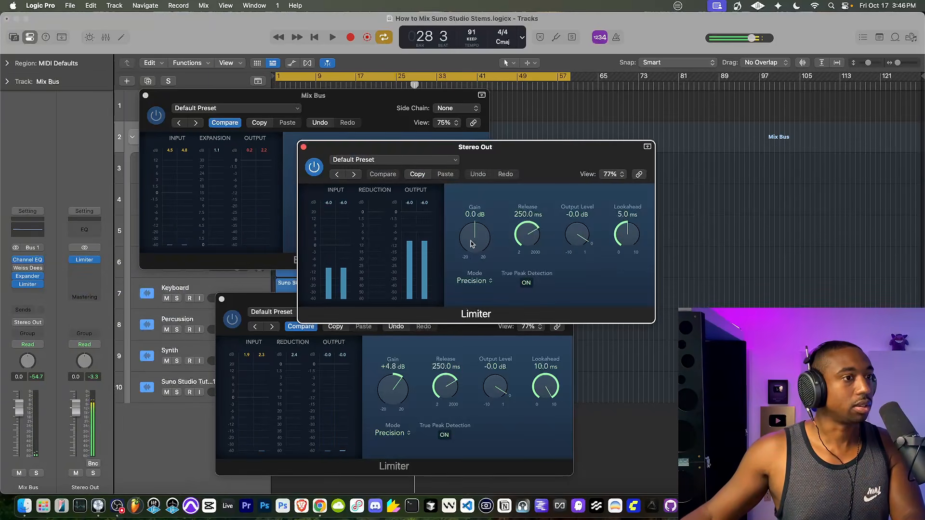
{"action": "left_click_drag", "start_coordinate": [626, 245], "coordinate": [642, 163]}
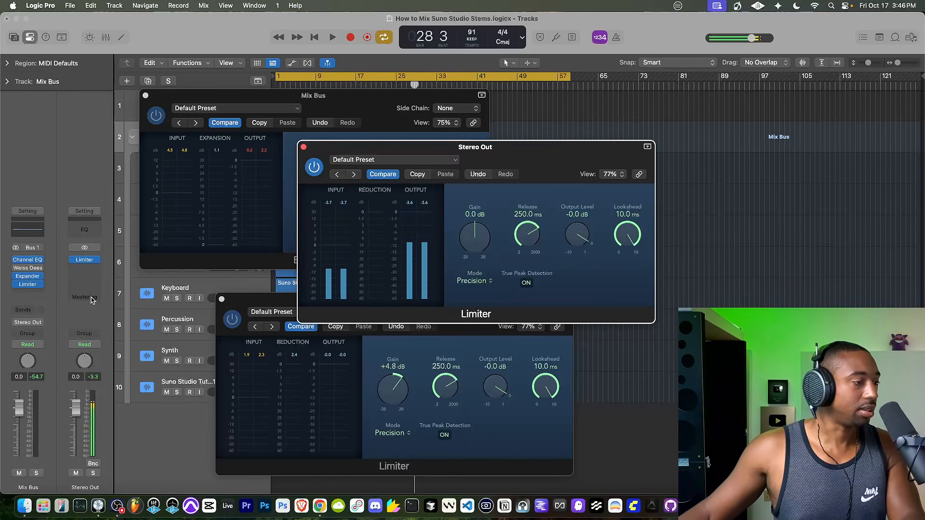
Close the Stereo Out Limiter, Expander and Mix Bus Limiter windows.
{"action": "left_click", "coordinate": [303, 147]}
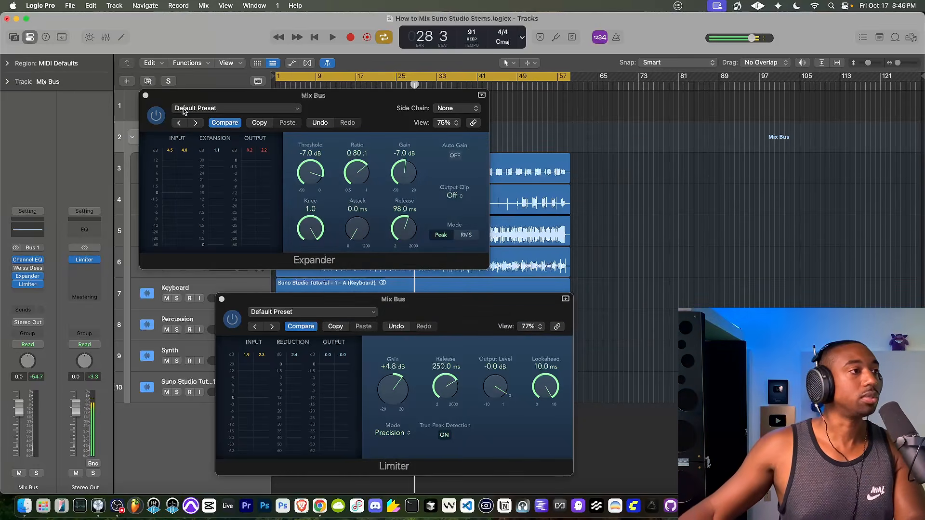
{"action": "left_click", "coordinate": [145, 96]}
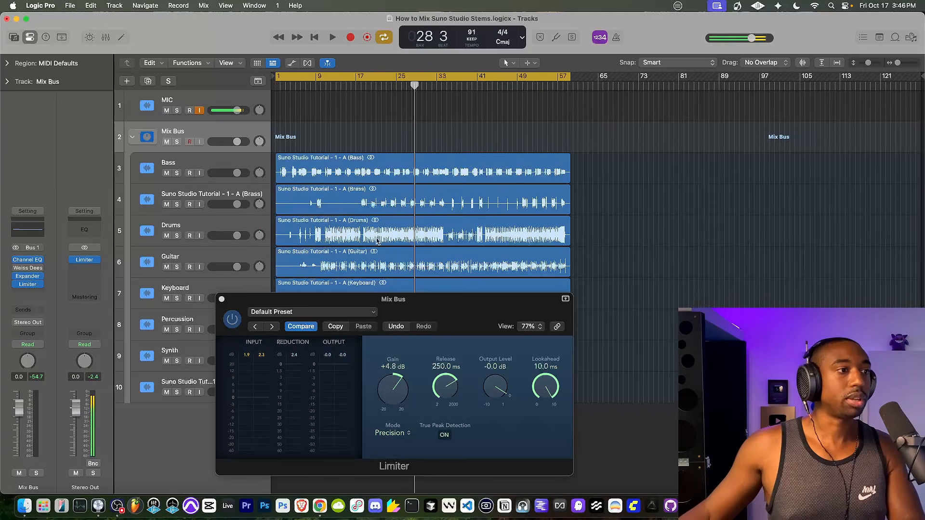
{"action": "left_click", "coordinate": [221, 300]}
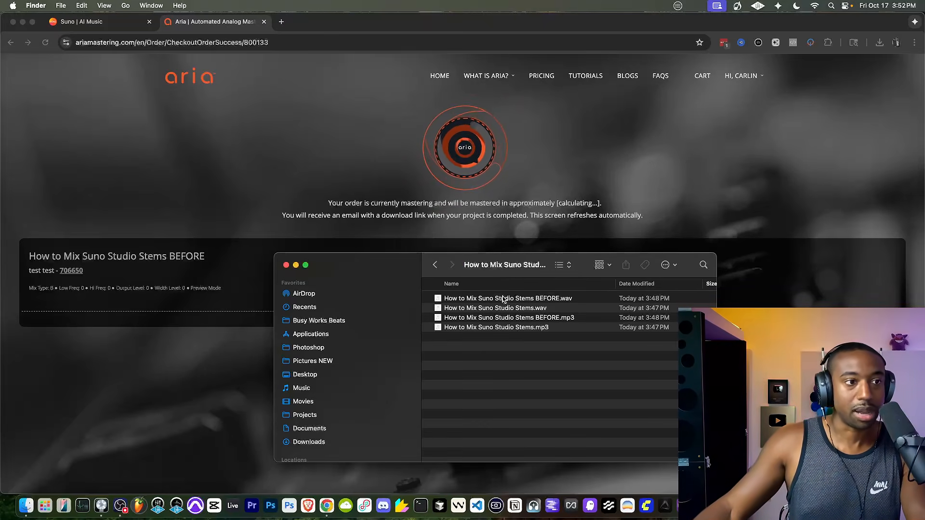
In Finder, preview "How to Mix Suno Studio Stems BEFORE.wav" to hear the unmixed version, and close the preview.
{"action": "left_click", "coordinate": [505, 299]}
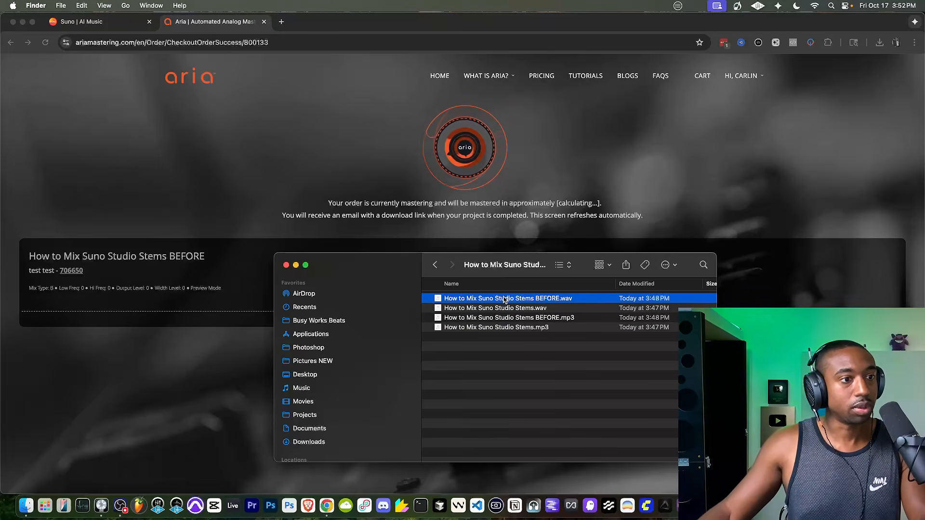
{"action": "key", "text": "space"}
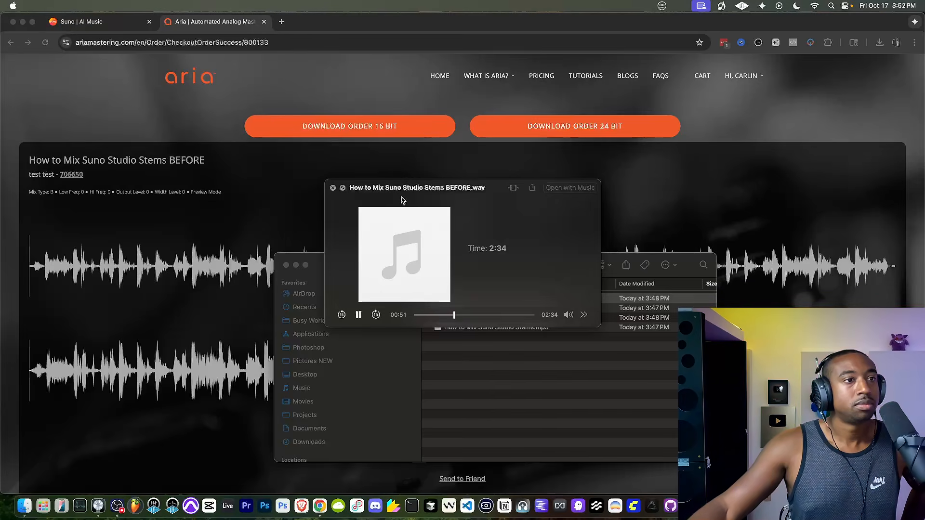
{"action": "left_click", "coordinate": [24, 505]}
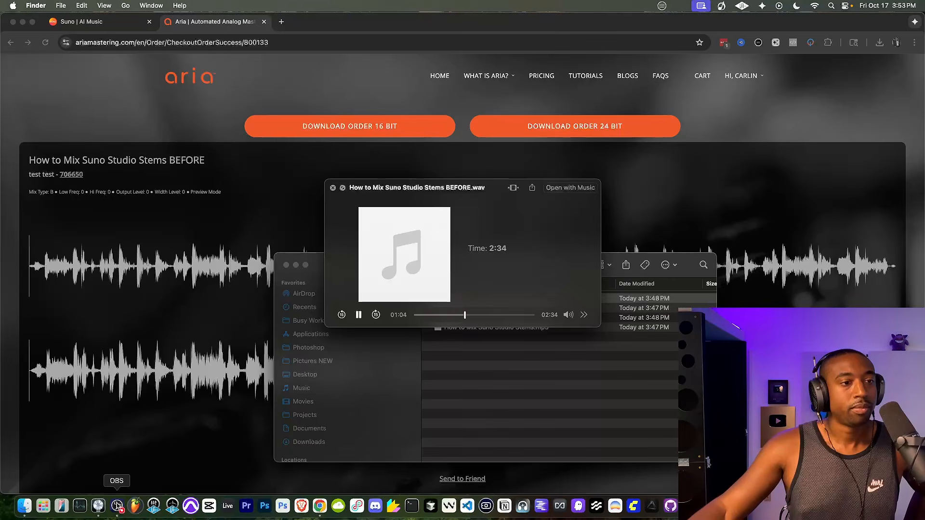
{"action": "left_click", "coordinate": [359, 315]}
{"action": "left_click", "coordinate": [332, 187]}
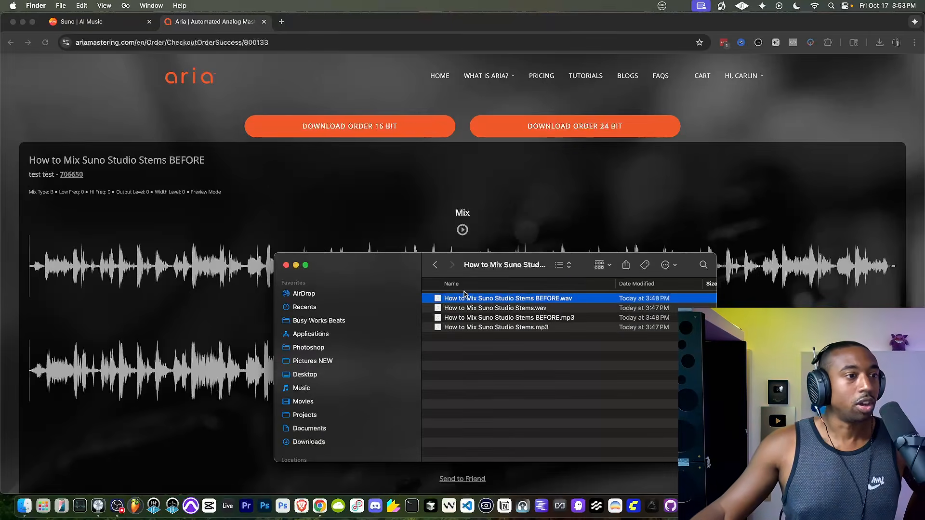
Preview "How to Mix Suno Studio Stems.wav" to hear the mixed version for comparison, and pause it.
{"action": "left_click", "coordinate": [488, 308]}
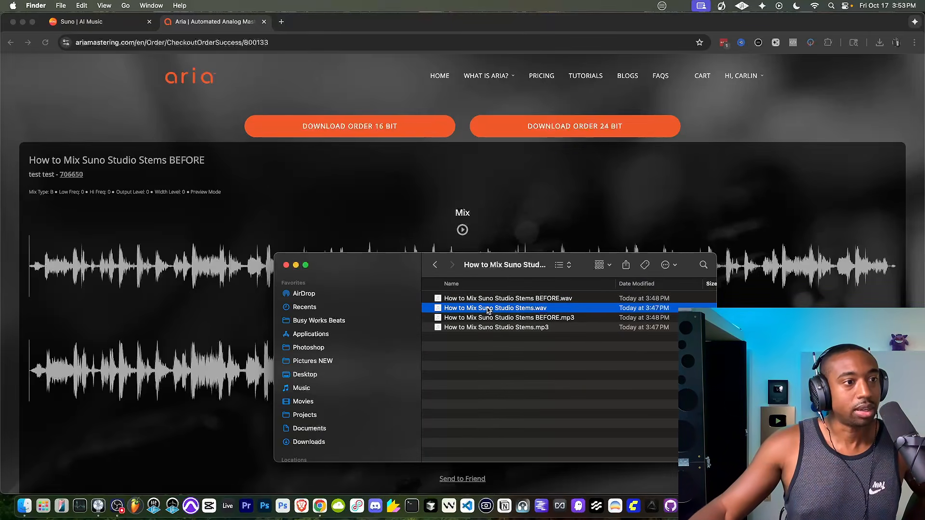
{"action": "key", "text": "space"}
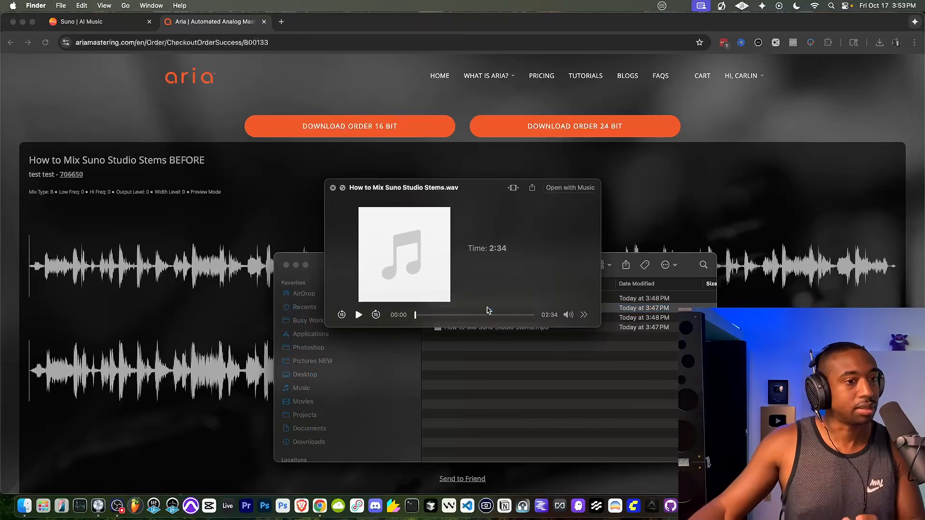
{"action": "mouse_move", "coordinate": [569, 316]}
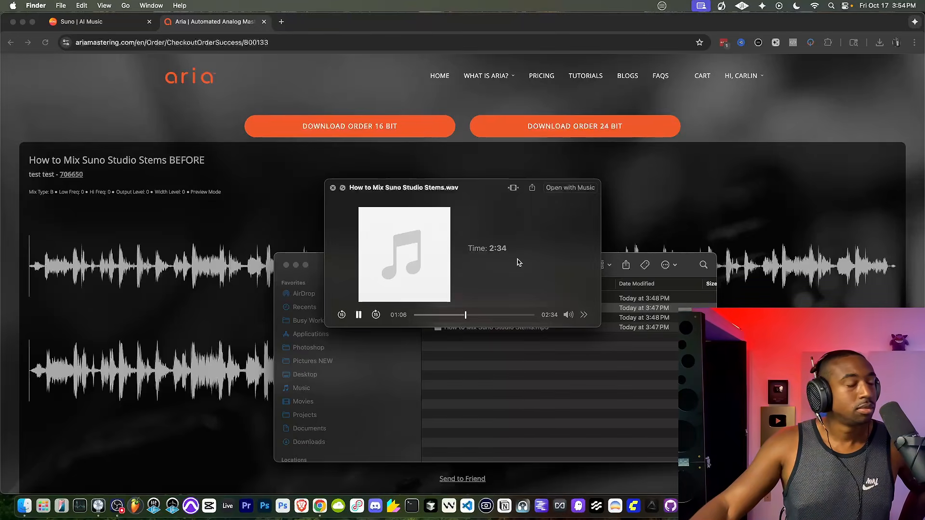
{"action": "left_click", "coordinate": [358, 314]}
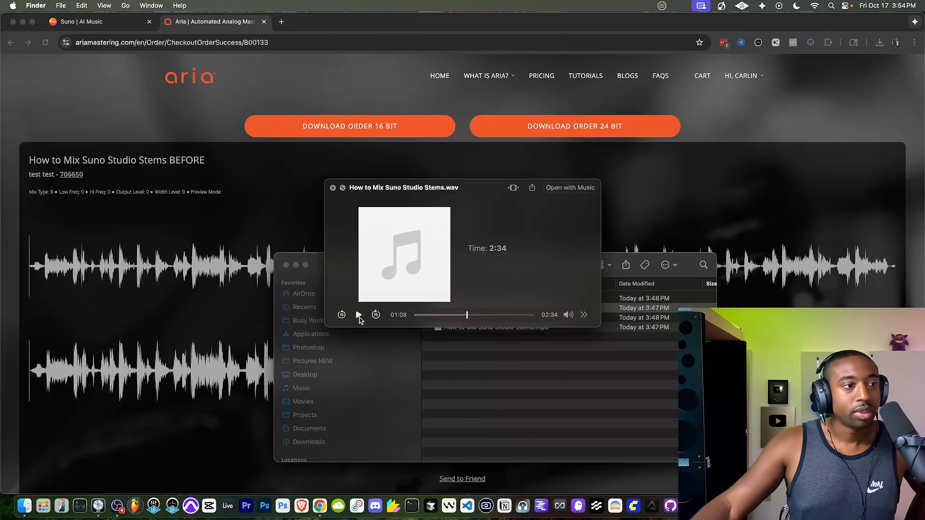
Put the Finder preview and window away and play the track's Aria master on the order page, pausing it near the end.
{"action": "left_click", "coordinate": [332, 187]}
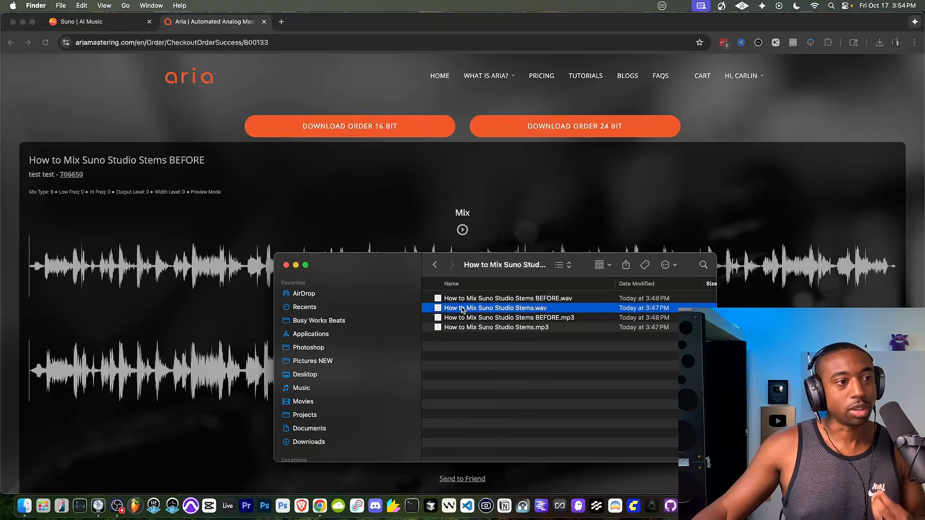
{"action": "left_click", "coordinate": [296, 265]}
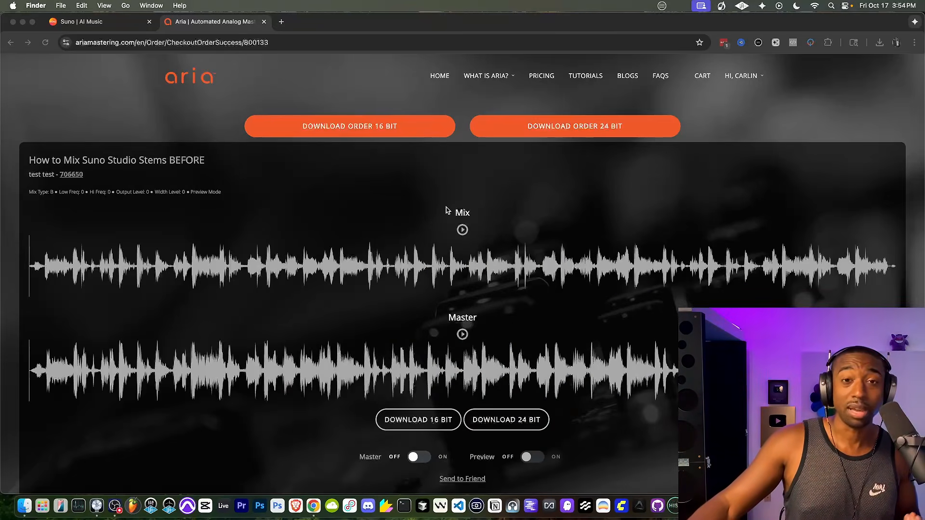
{"action": "scroll", "coordinate": [466, 330], "scroll_direction": "down", "scroll_amount": 1}
{"action": "left_click", "coordinate": [462, 327]}
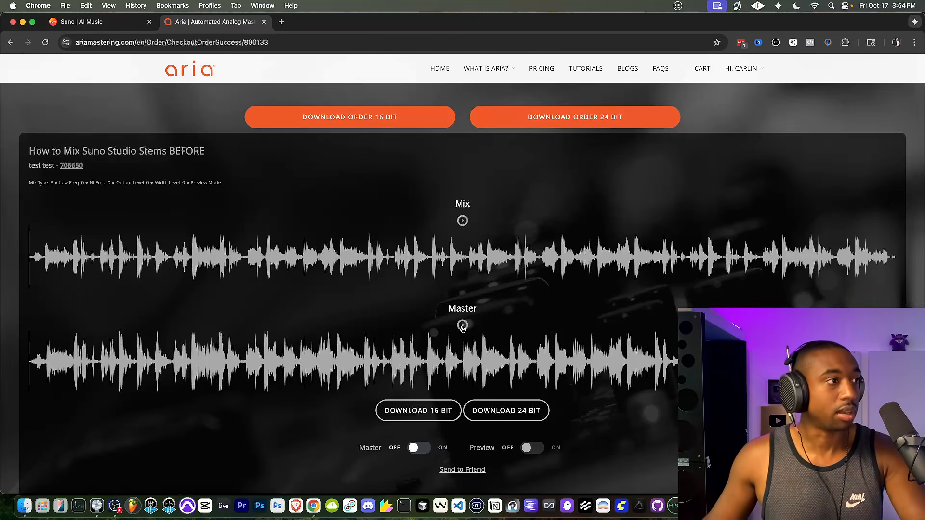
{"action": "left_click", "coordinate": [462, 326]}
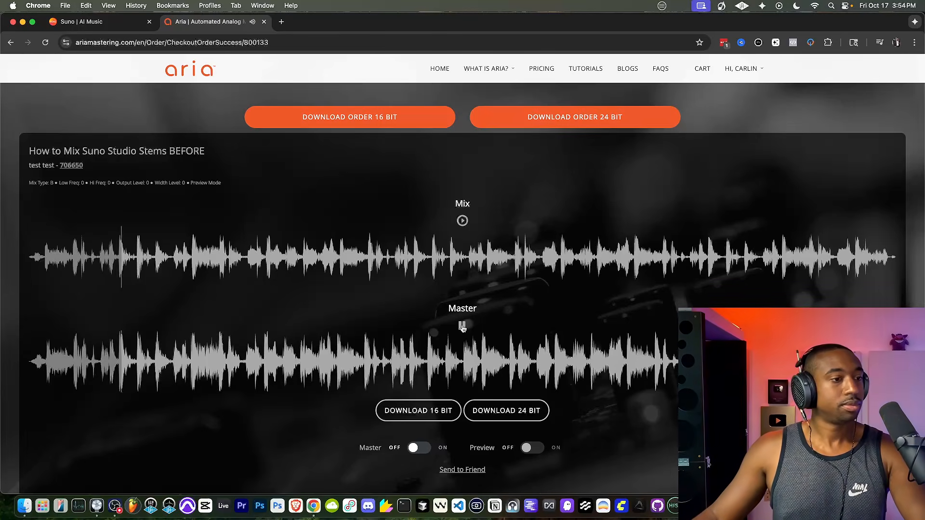
{"action": "scroll", "coordinate": [462, 328], "scroll_direction": "down", "scroll_amount": 1}
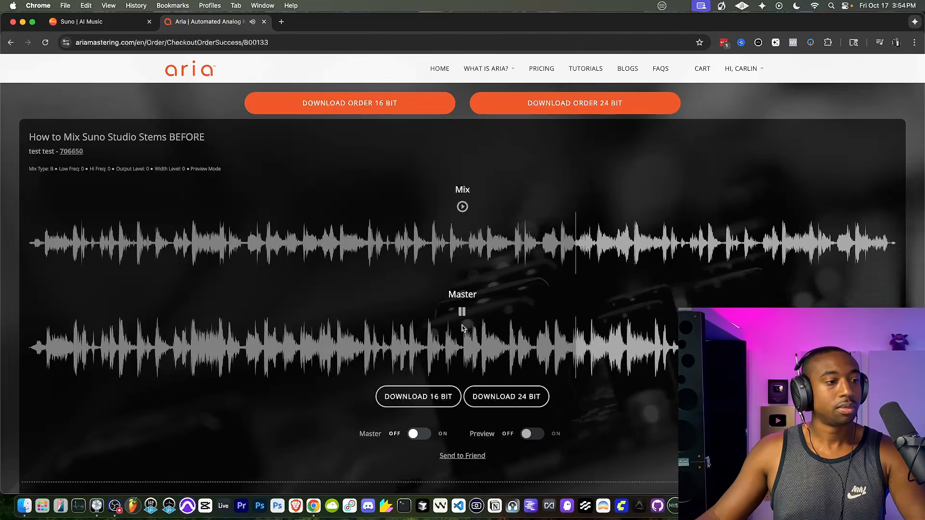
{"action": "scroll", "coordinate": [461, 327], "scroll_direction": "down", "scroll_amount": 1}
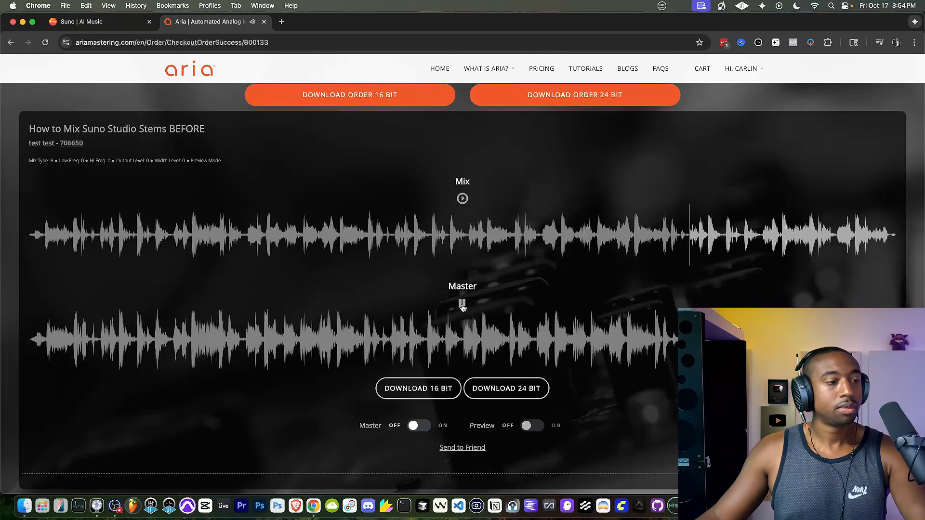
{"action": "left_click", "coordinate": [462, 304]}
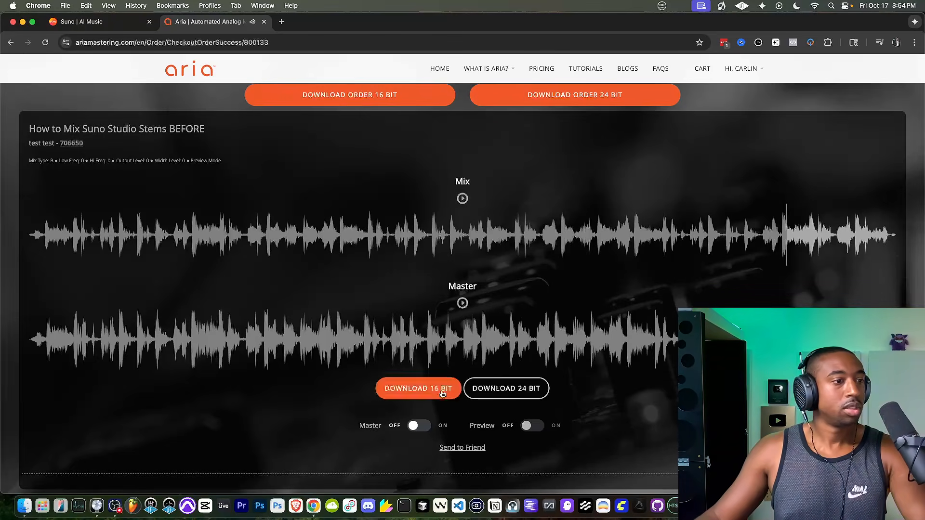
Turn the Master option on to view the track's mastering controls, and turn it off again.
{"action": "left_click", "coordinate": [423, 427]}
{"action": "scroll", "coordinate": [439, 291], "scroll_direction": "up", "scroll_amount": 2}
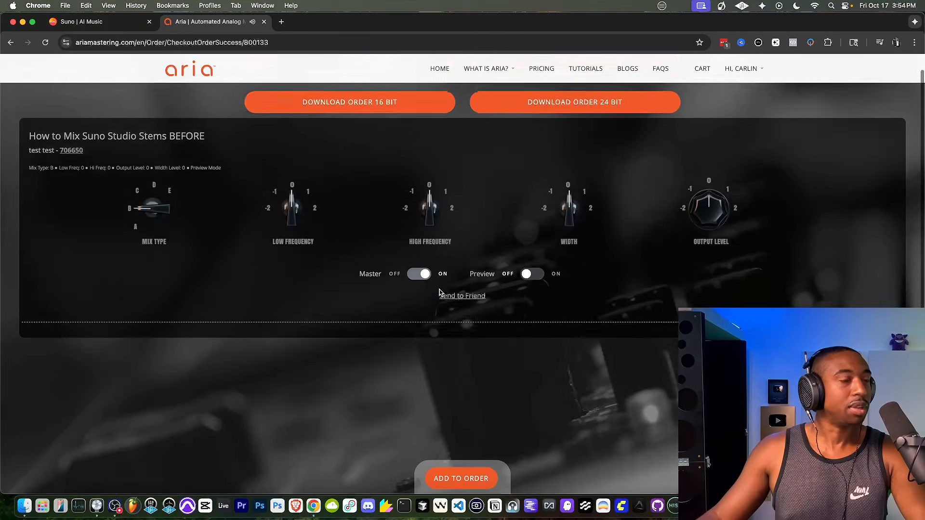
{"action": "scroll", "coordinate": [439, 292], "scroll_direction": "up", "scroll_amount": 2}
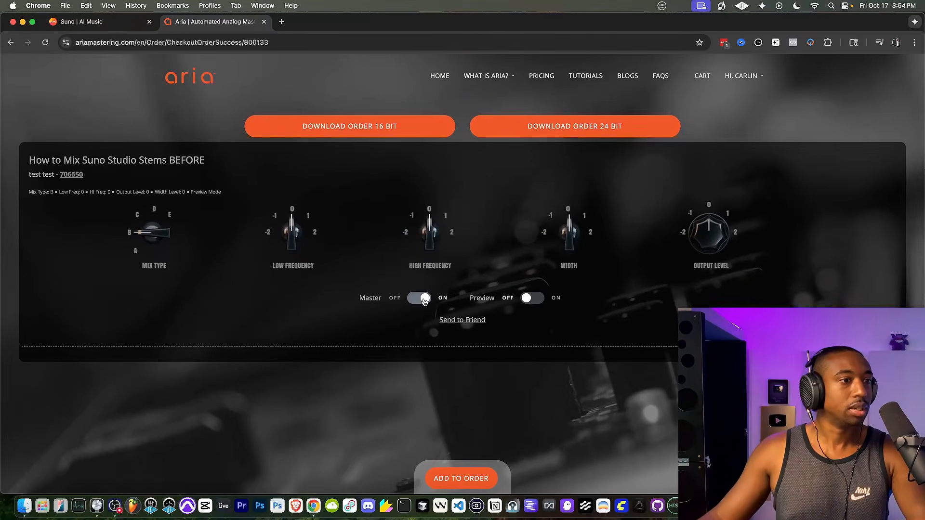
{"action": "left_click", "coordinate": [424, 299]}
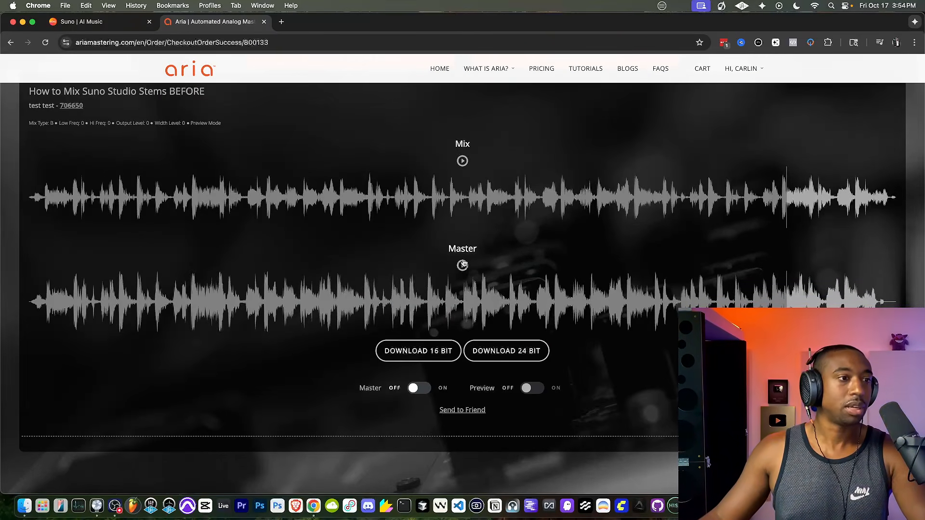
Reopen the mastering controls, set Mix Type to A, and return to the waveform view.
{"action": "left_click", "coordinate": [418, 388]}
{"action": "scroll", "coordinate": [547, 231], "scroll_direction": "up", "scroll_amount": 2}
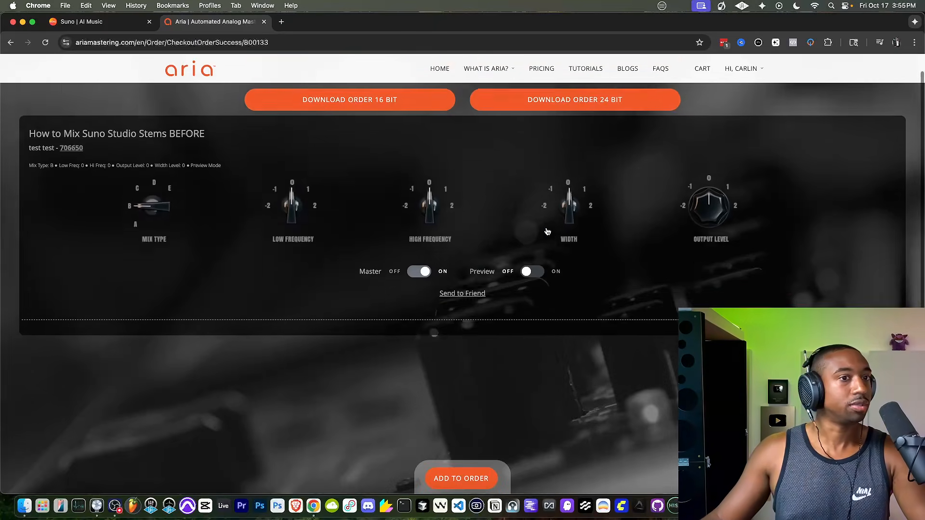
{"action": "scroll", "coordinate": [547, 232], "scroll_direction": "up", "scroll_amount": 1}
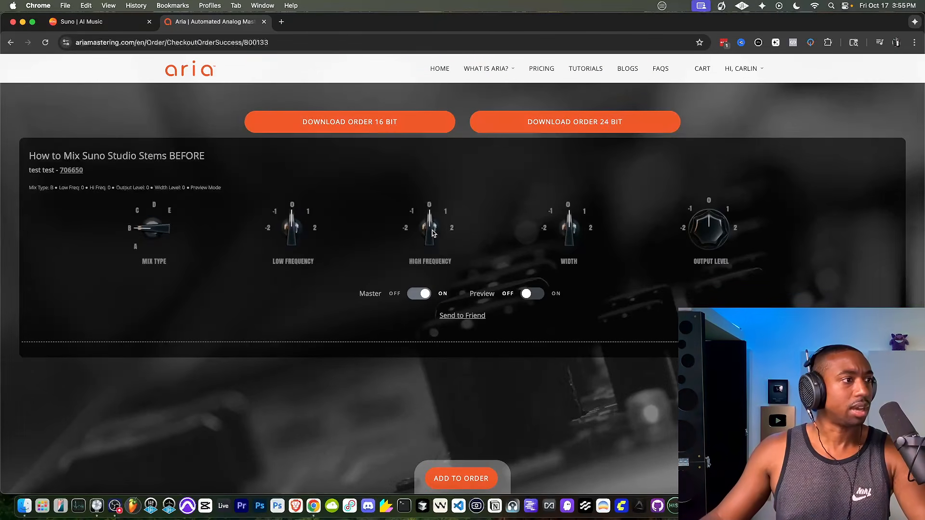
{"action": "left_click_drag", "start_coordinate": [153, 227], "coordinate": [149, 233]}
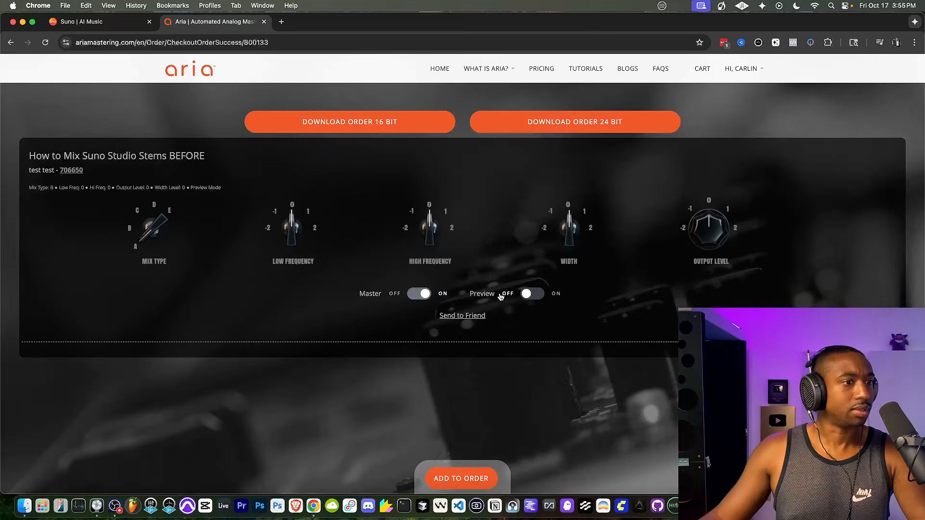
{"action": "left_click", "coordinate": [532, 295]}
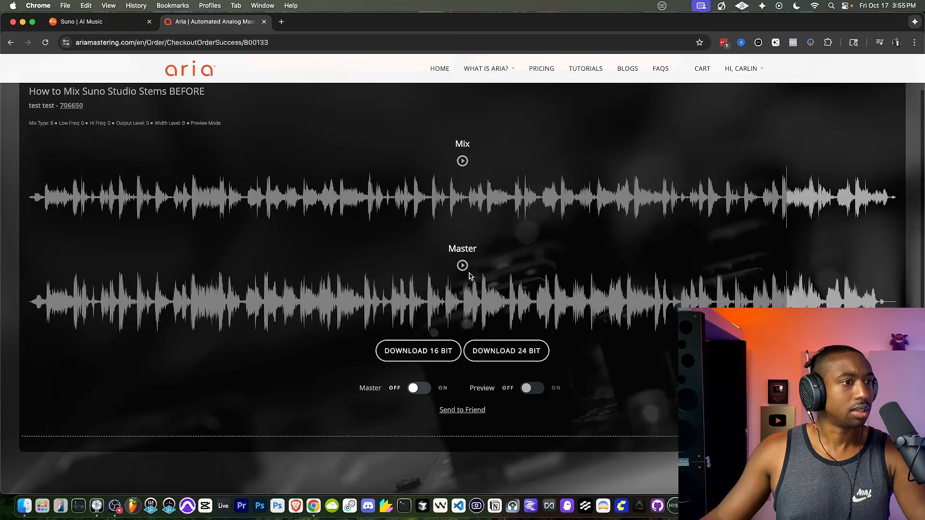
Listen to the end of the Aria master, and restart its playback from the beginning.
{"action": "left_click", "coordinate": [462, 266]}
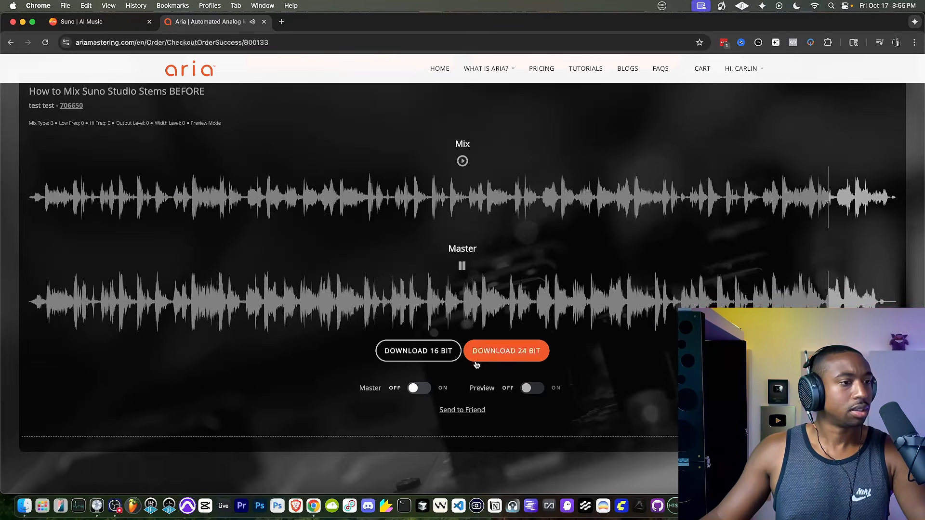
{"action": "left_click", "coordinate": [462, 265]}
{"action": "left_click", "coordinate": [462, 266]}
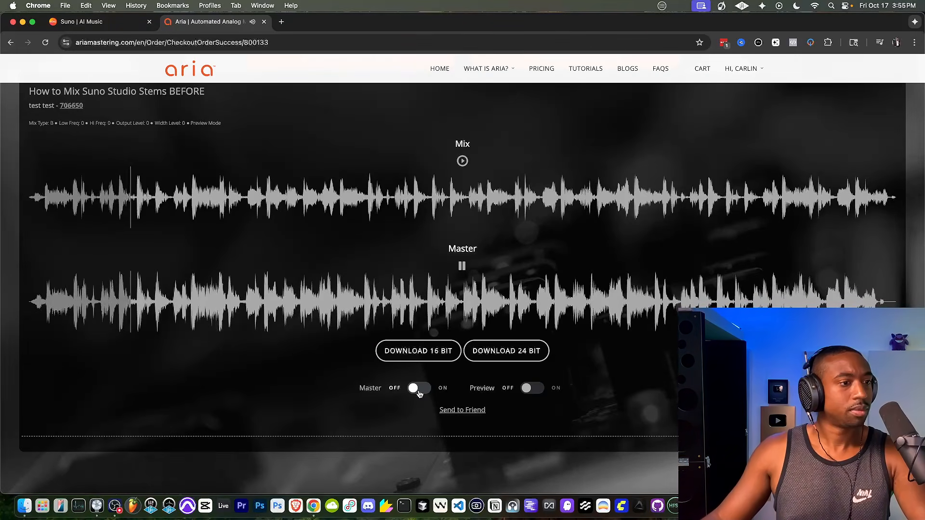
Turn the Master option on and try Mix Type C before setting Mix Type to E.
{"action": "left_click", "coordinate": [418, 390]}
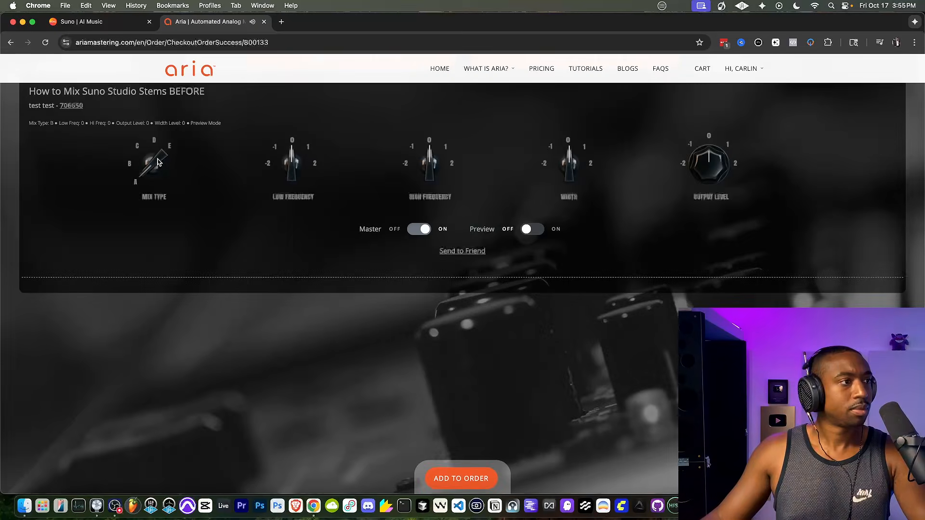
{"action": "left_click_drag", "start_coordinate": [163, 161], "coordinate": [155, 125]}
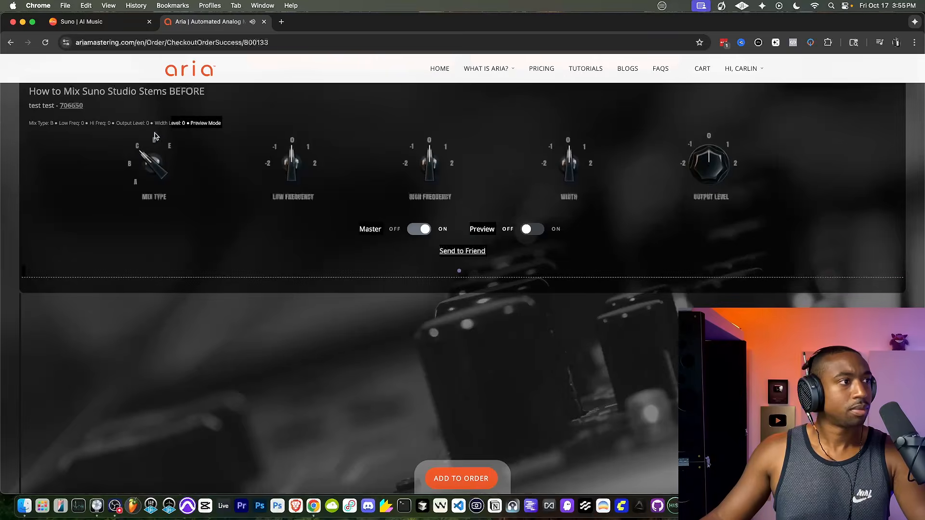
{"action": "left_click_drag", "start_coordinate": [155, 166], "coordinate": [154, 131]}
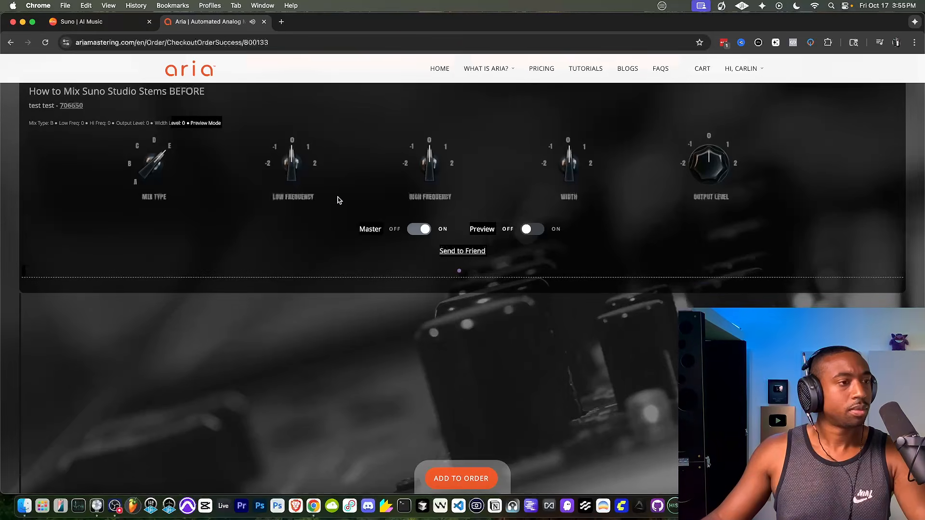
Set Width to 2 and High Frequency to -2, and turn the Master option off to return to the waveforms.
{"action": "left_click_drag", "start_coordinate": [585, 167], "coordinate": [572, 142]}
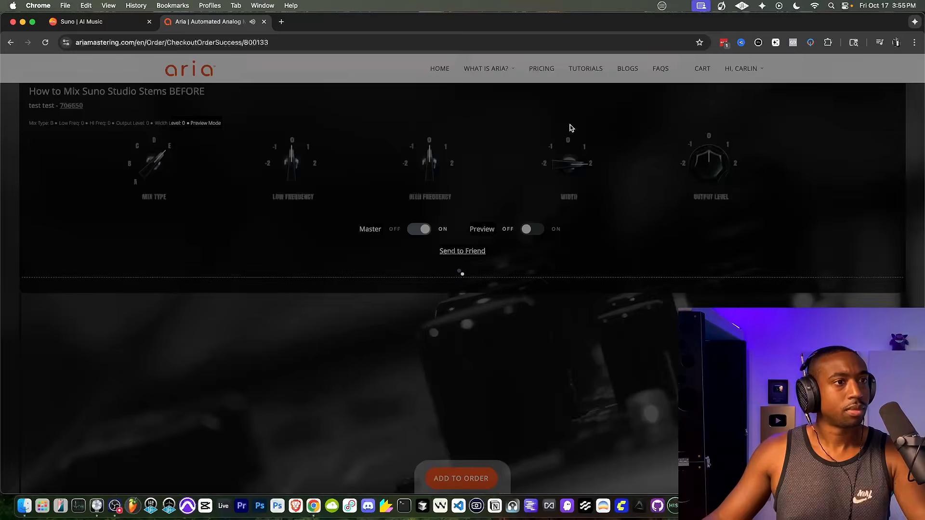
{"action": "left_click_drag", "start_coordinate": [439, 175], "coordinate": [424, 200]}
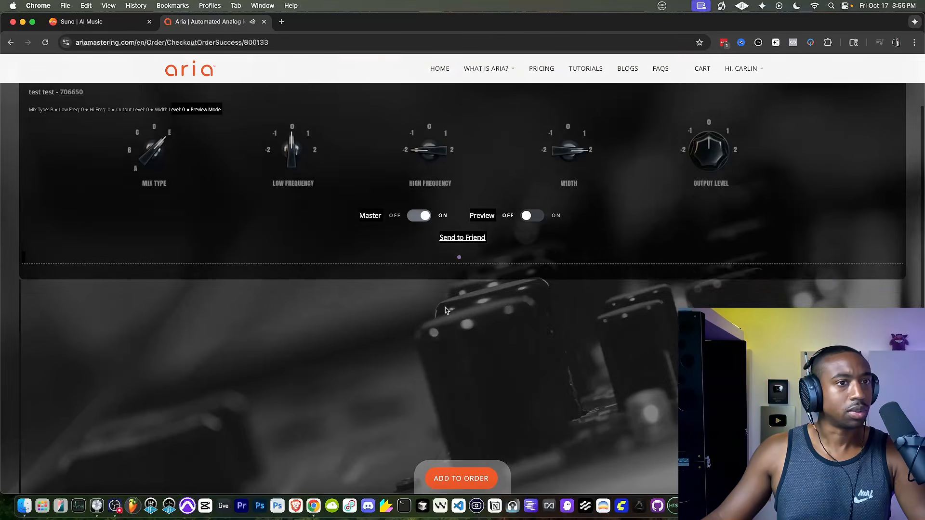
{"action": "scroll", "coordinate": [443, 289], "scroll_direction": "up", "scroll_amount": 3}
{"action": "left_click", "coordinate": [436, 297]}
{"action": "scroll", "coordinate": [429, 298], "scroll_direction": "down", "scroll_amount": 3}
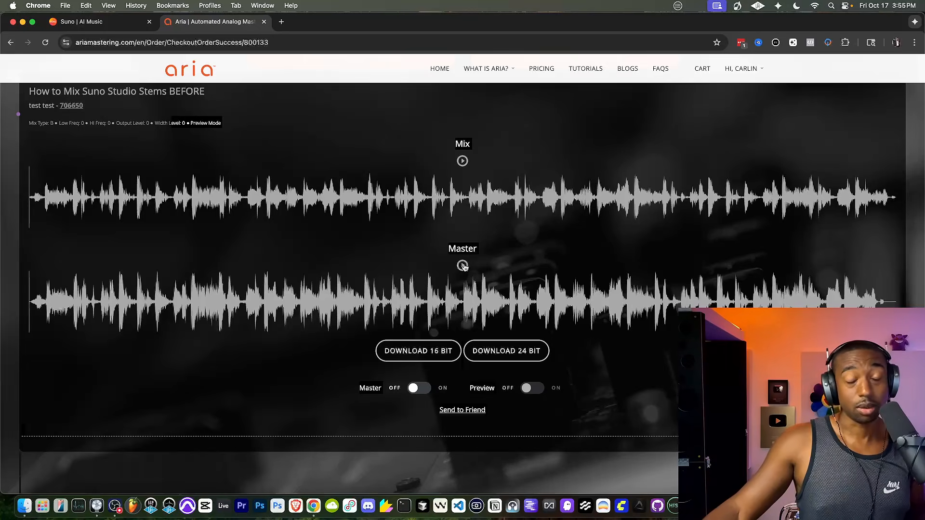
Play the opening section of the Aria master in two passes, and pause it.
{"action": "left_click", "coordinate": [463, 266]}
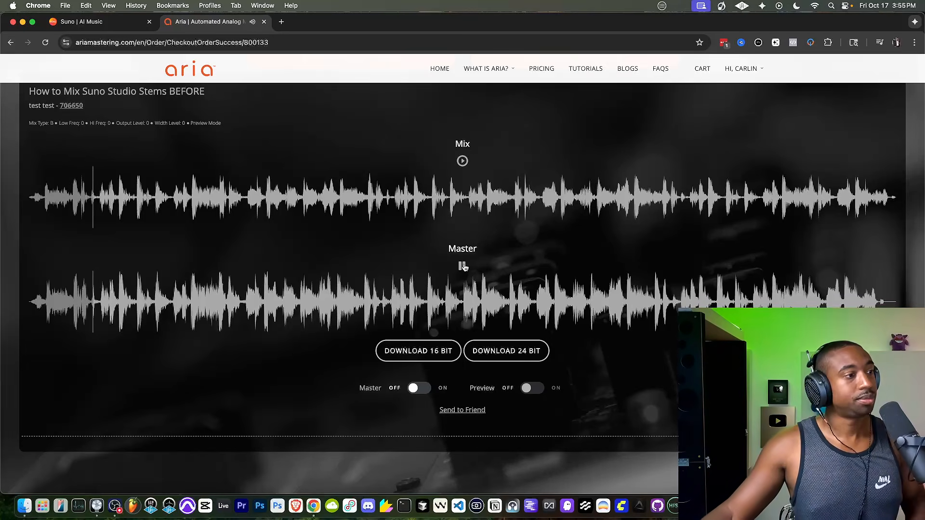
{"action": "left_click", "coordinate": [463, 266]}
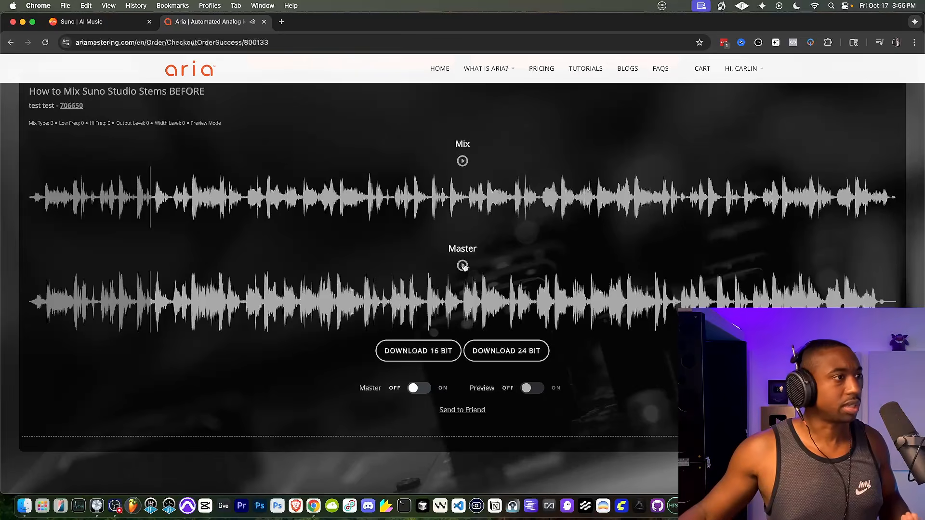
{"action": "left_click", "coordinate": [462, 266]}
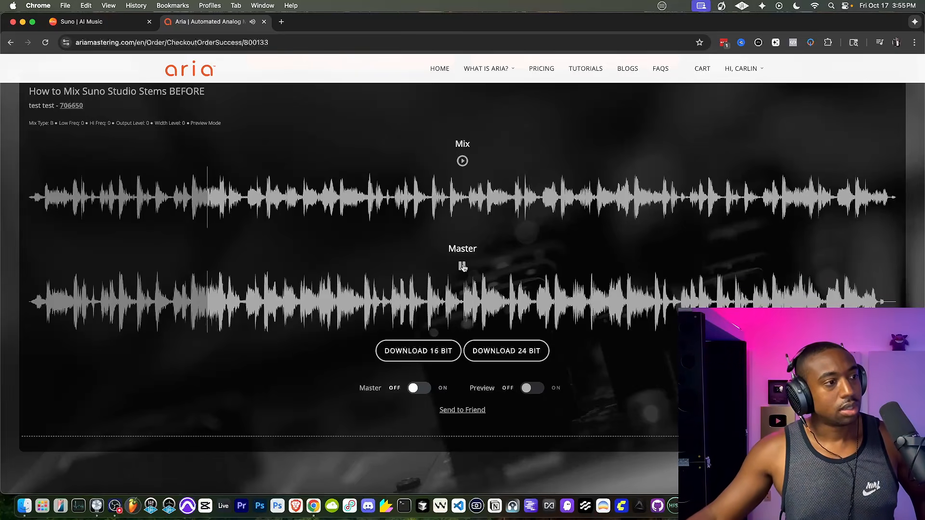
{"action": "left_click", "coordinate": [462, 267]}
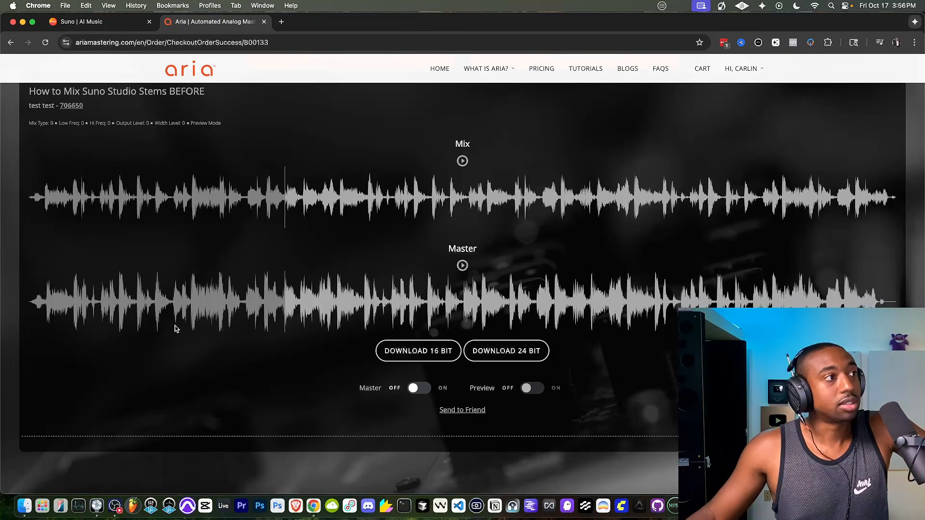
Switch from the Aria order page to the Suno Studio project with the track's stems.
{"action": "left_click", "coordinate": [116, 23]}
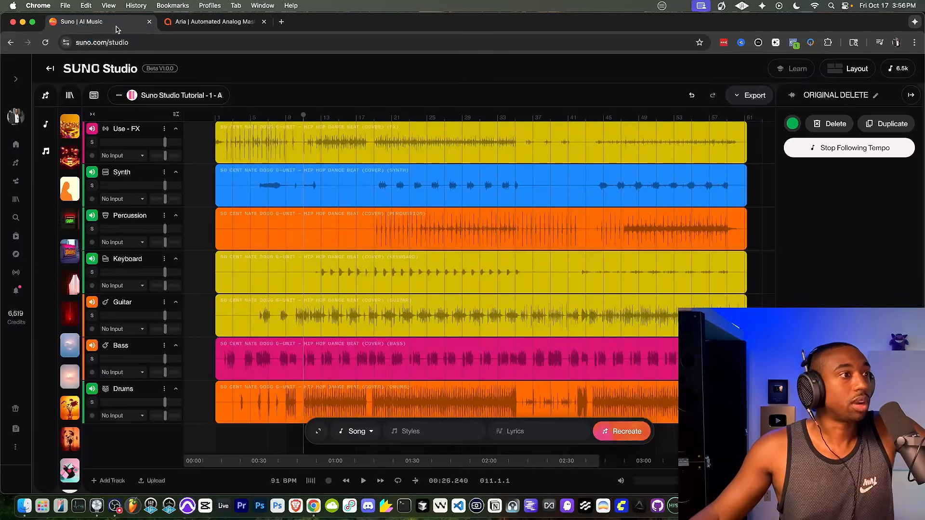